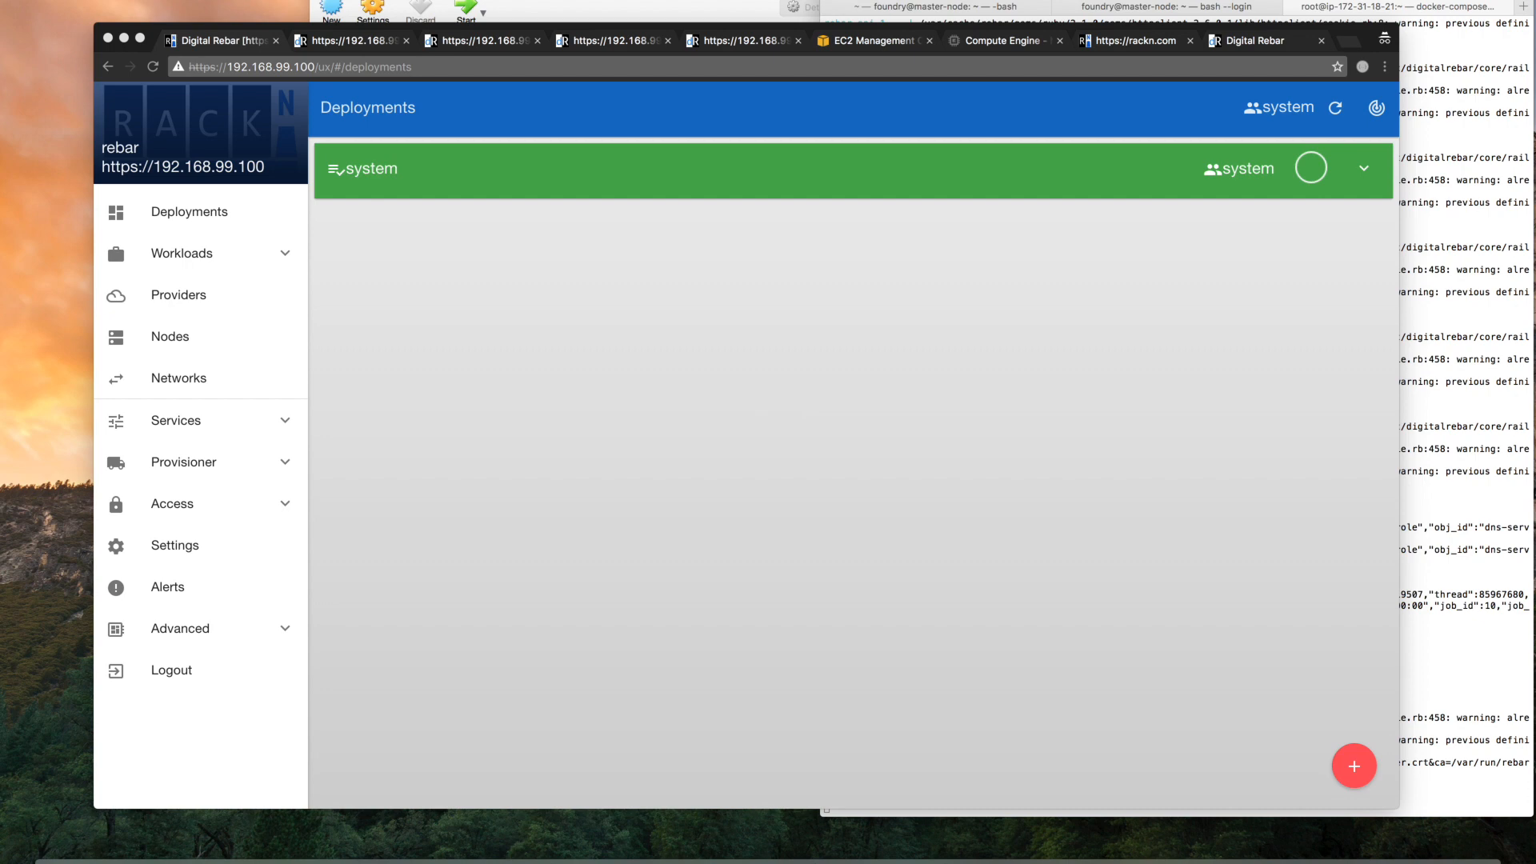
# Switch to VirtualBox and start the group containing test1 and test2 with Detachable Start
pyautogui.click(512, 5)
pyautogui.click(392, 102)
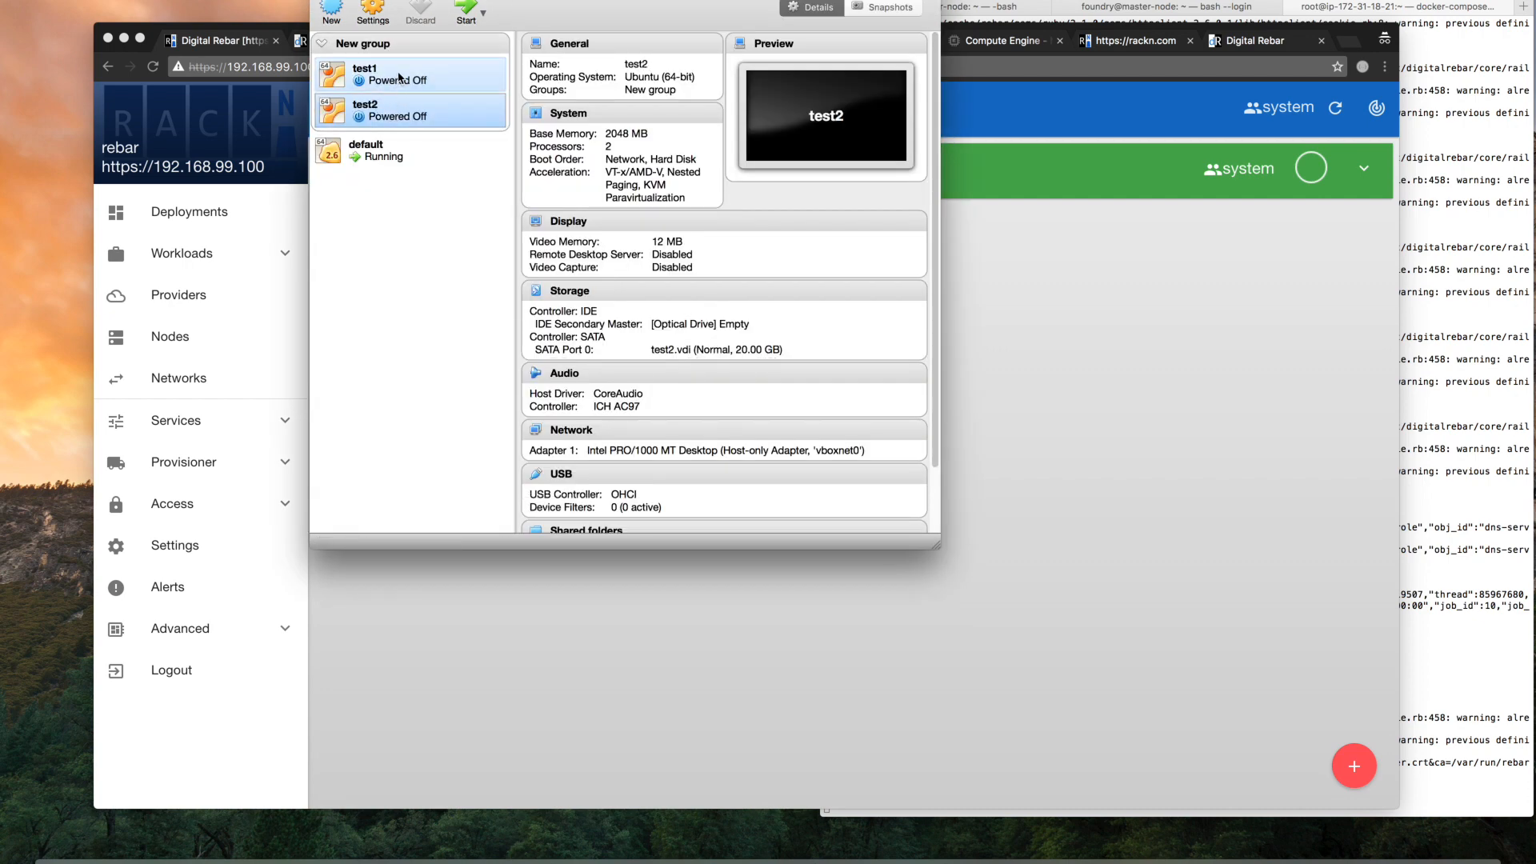
pyautogui.click(398, 77)
pyautogui.click(398, 43)
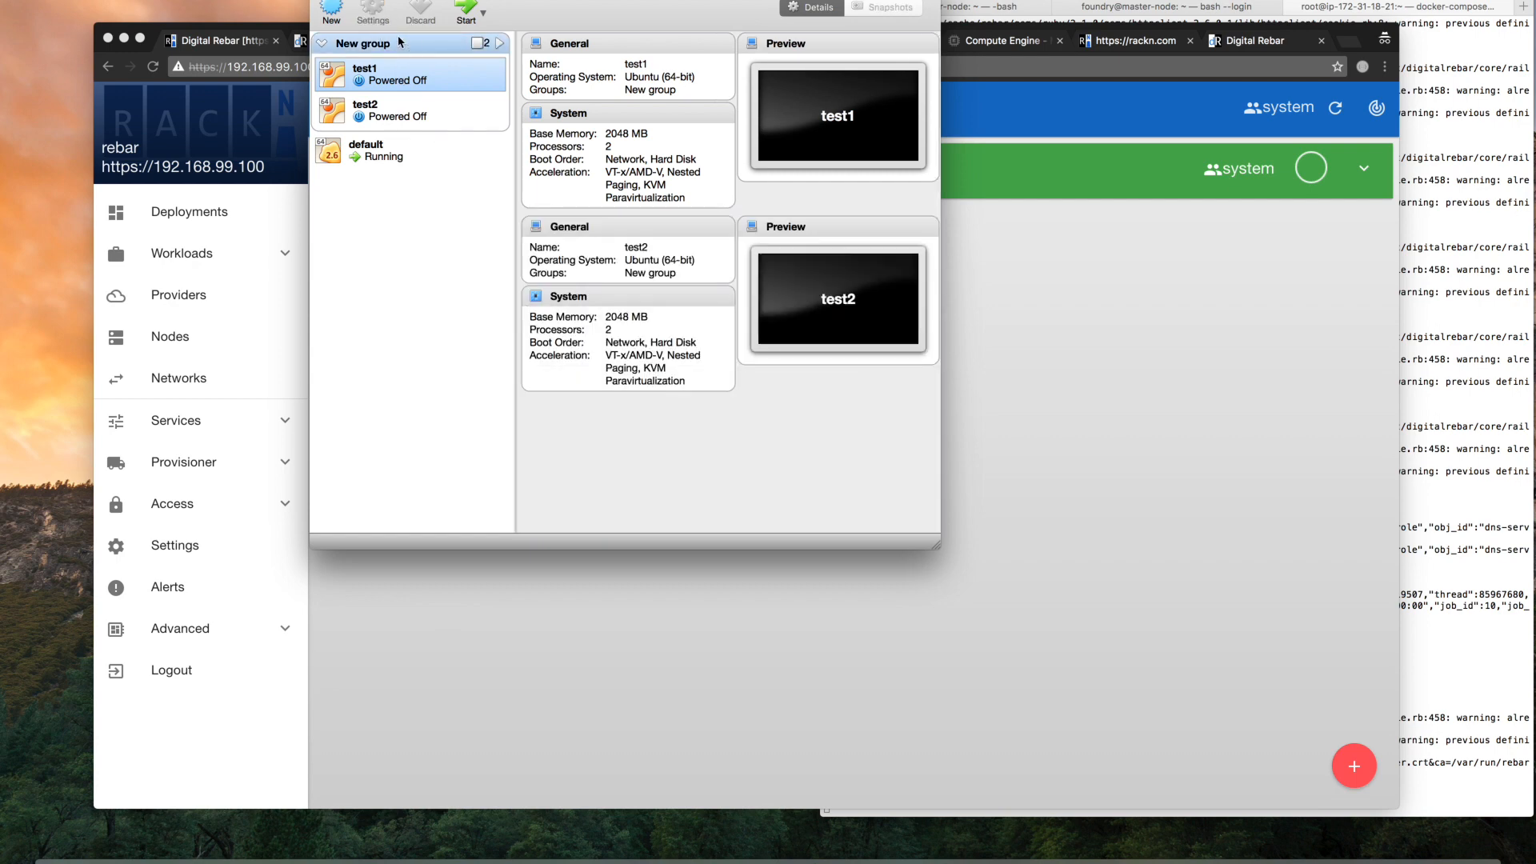
pyautogui.rightClick(398, 43)
pyautogui.moveTo(499, 124)
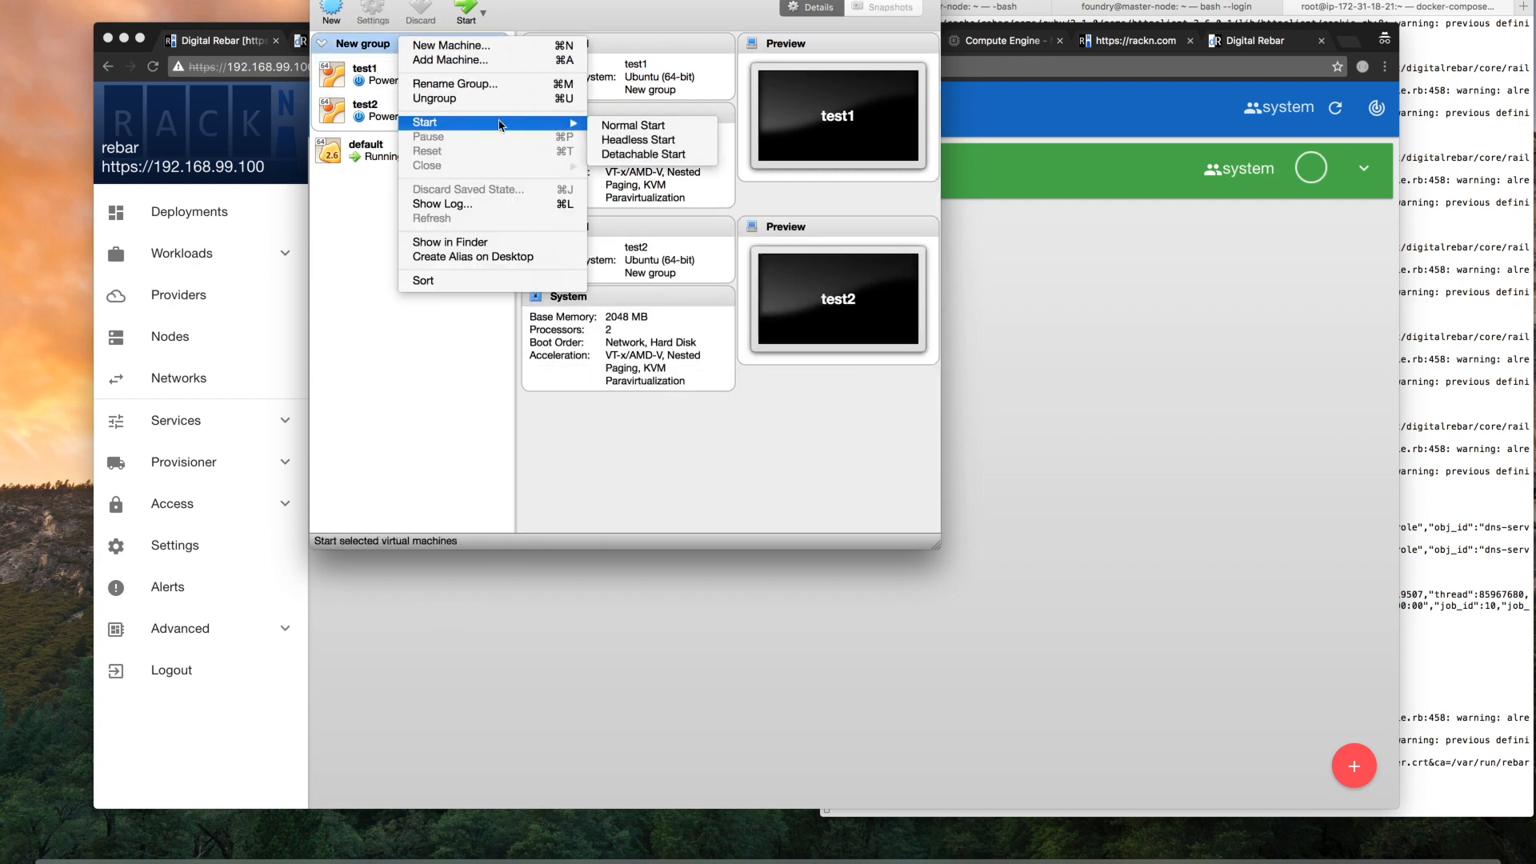
pyautogui.click(639, 154)
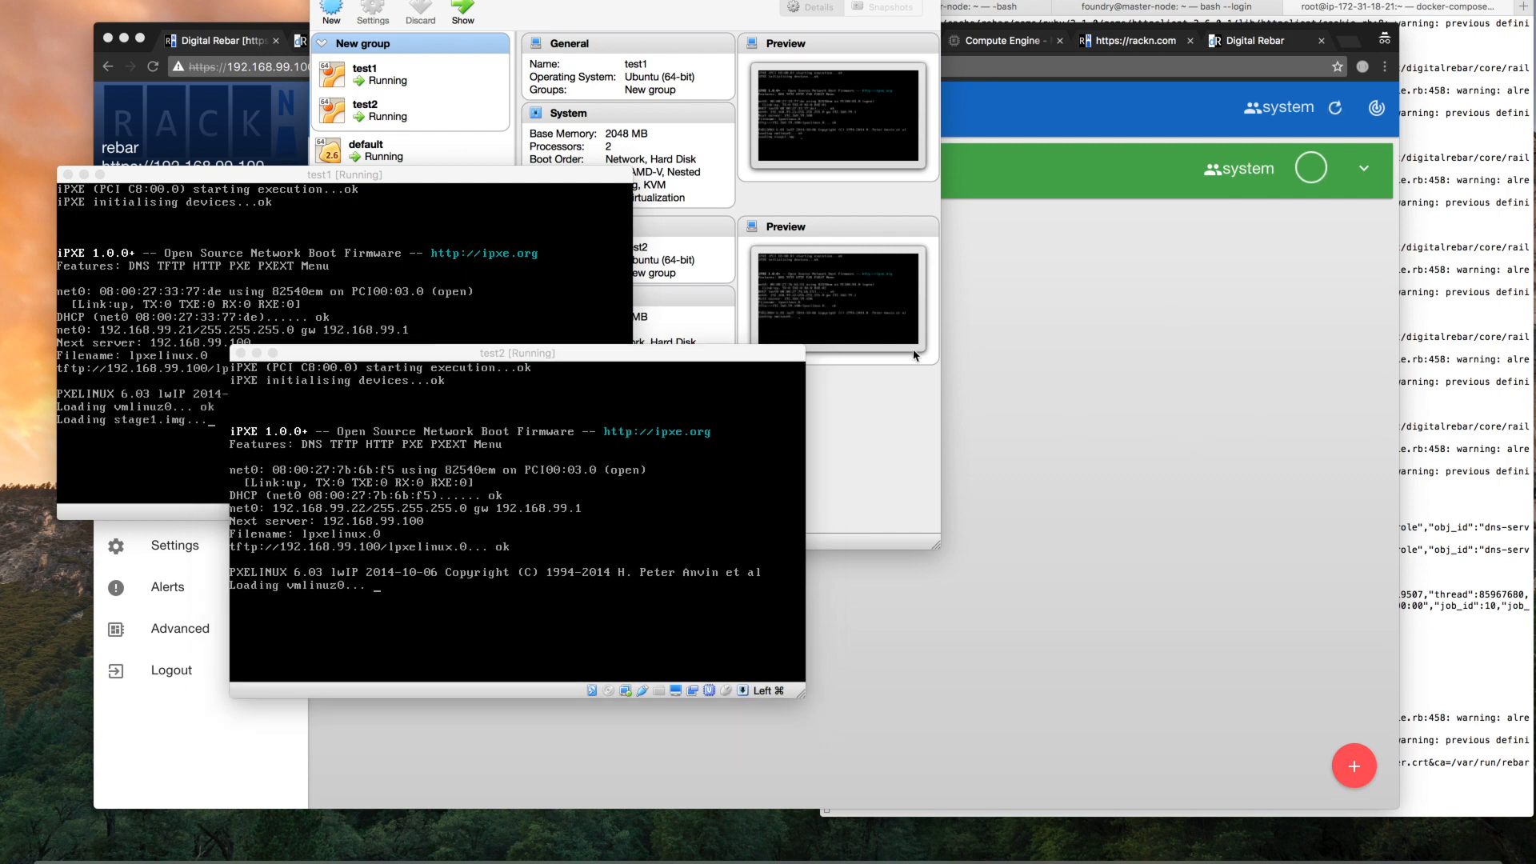
# Check the network boot output in the test1 and test2 virtual machine consoles
pyautogui.click(914, 355)
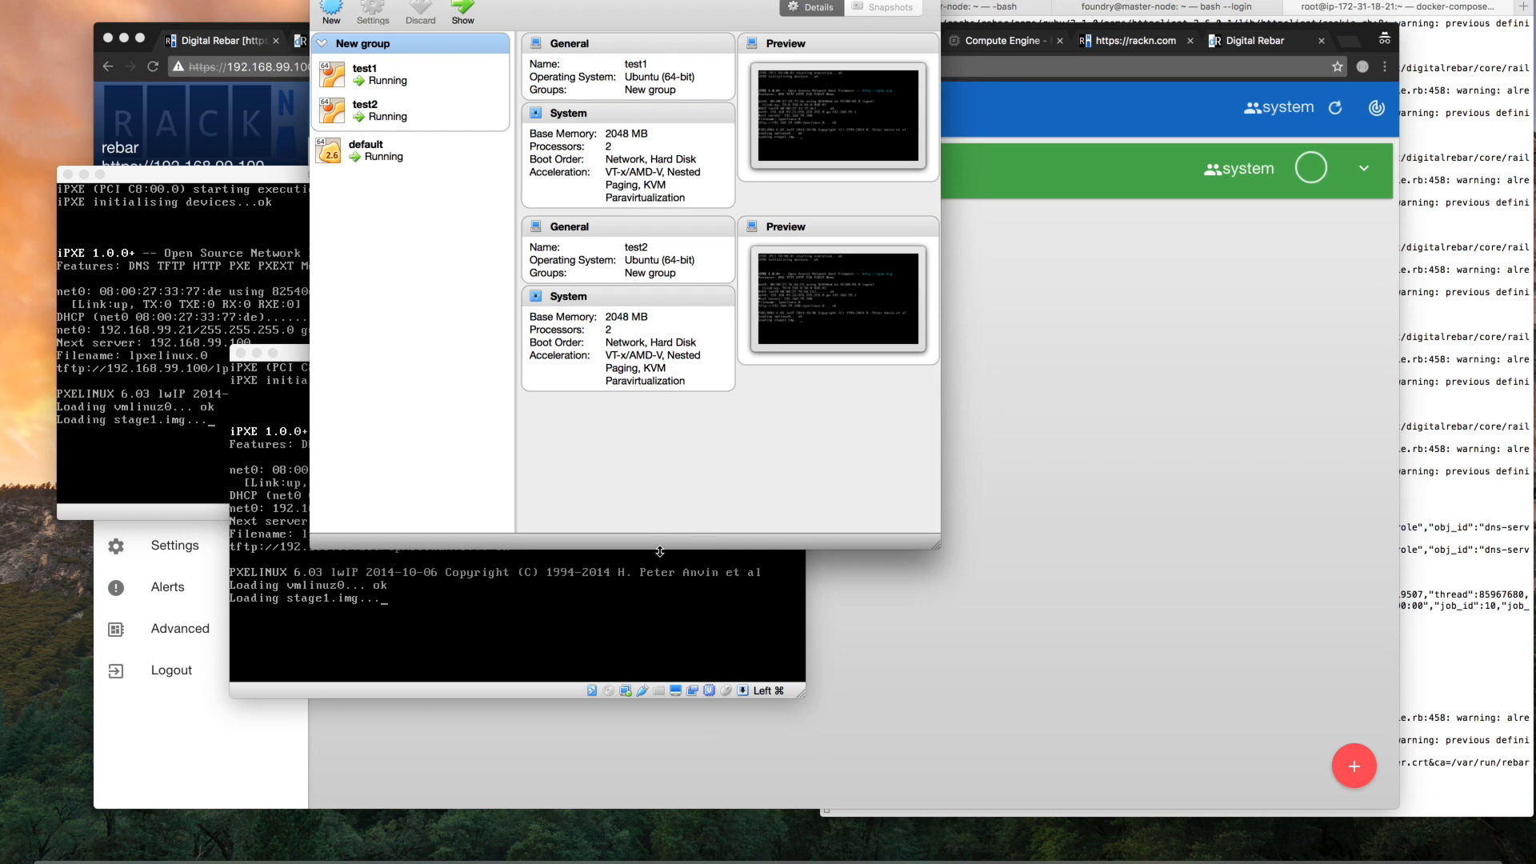
pyautogui.click(127, 259)
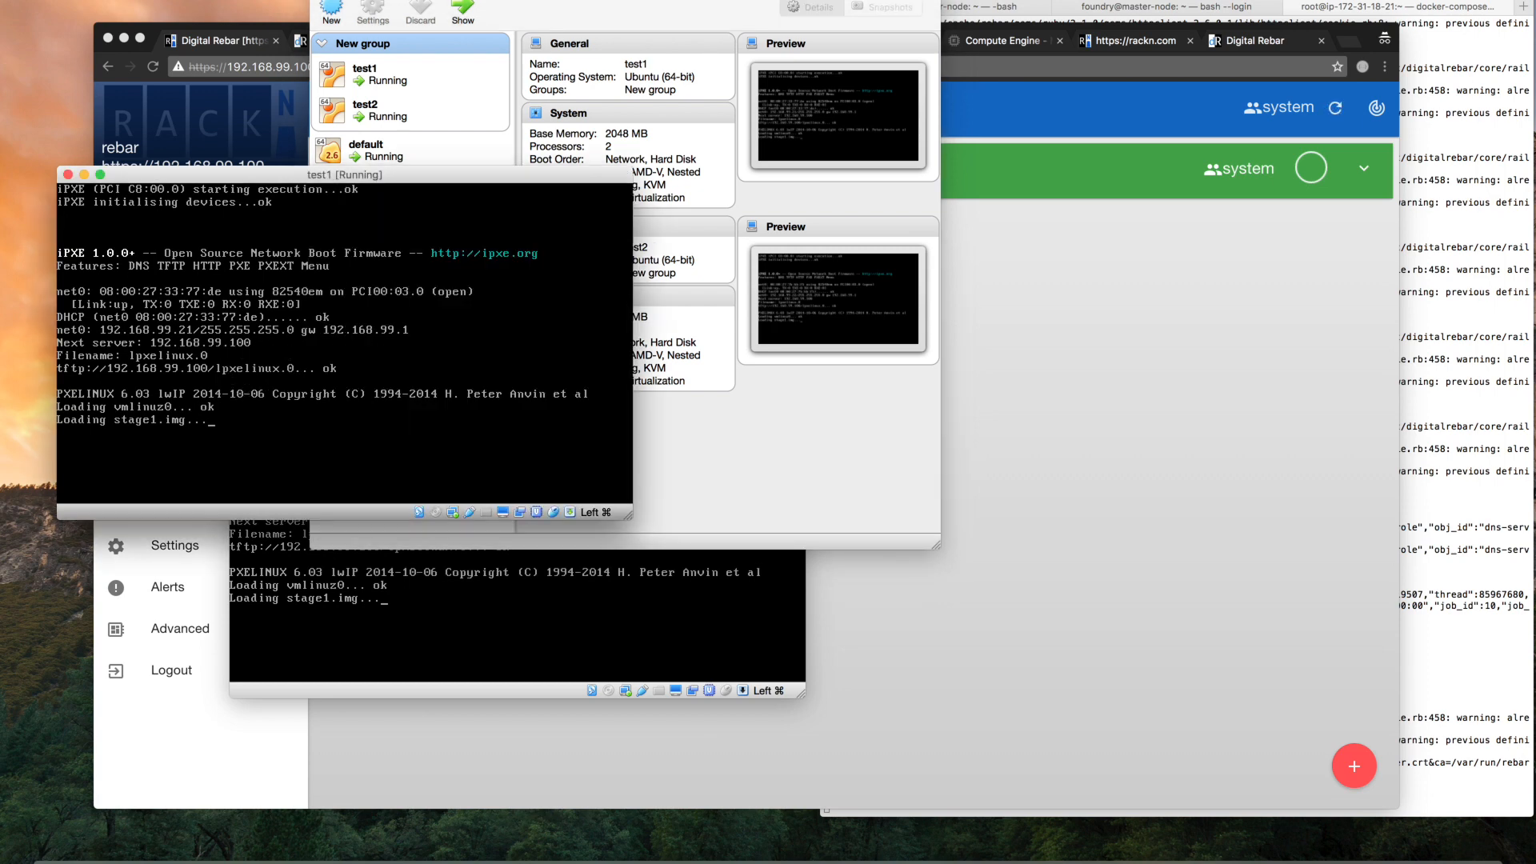
pyautogui.press('super')
pyautogui.click(478, 562)
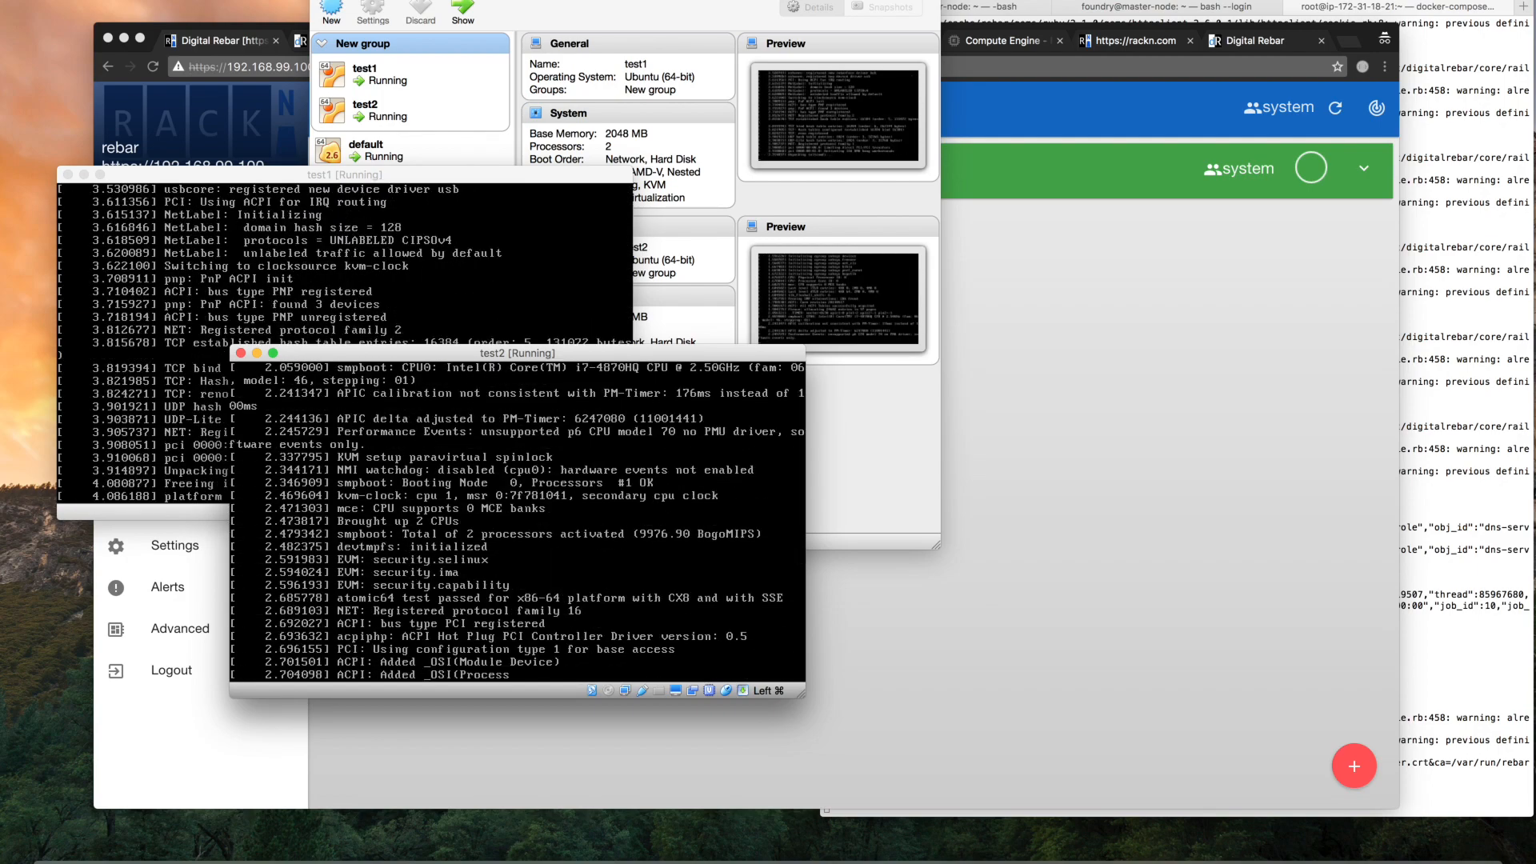
pyautogui.click(1182, 507)
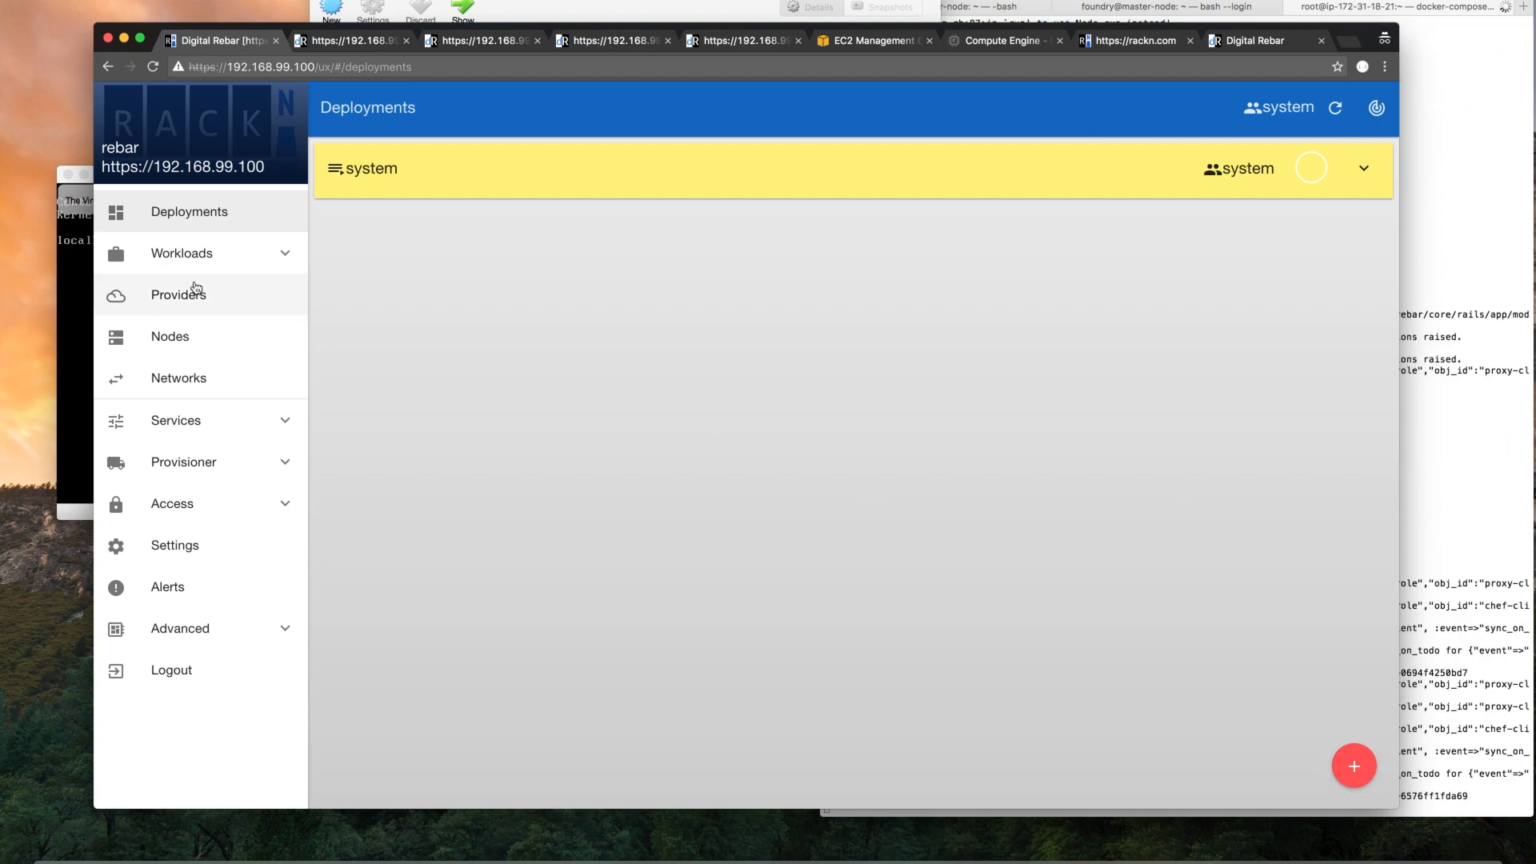
pyautogui.click(180, 336)
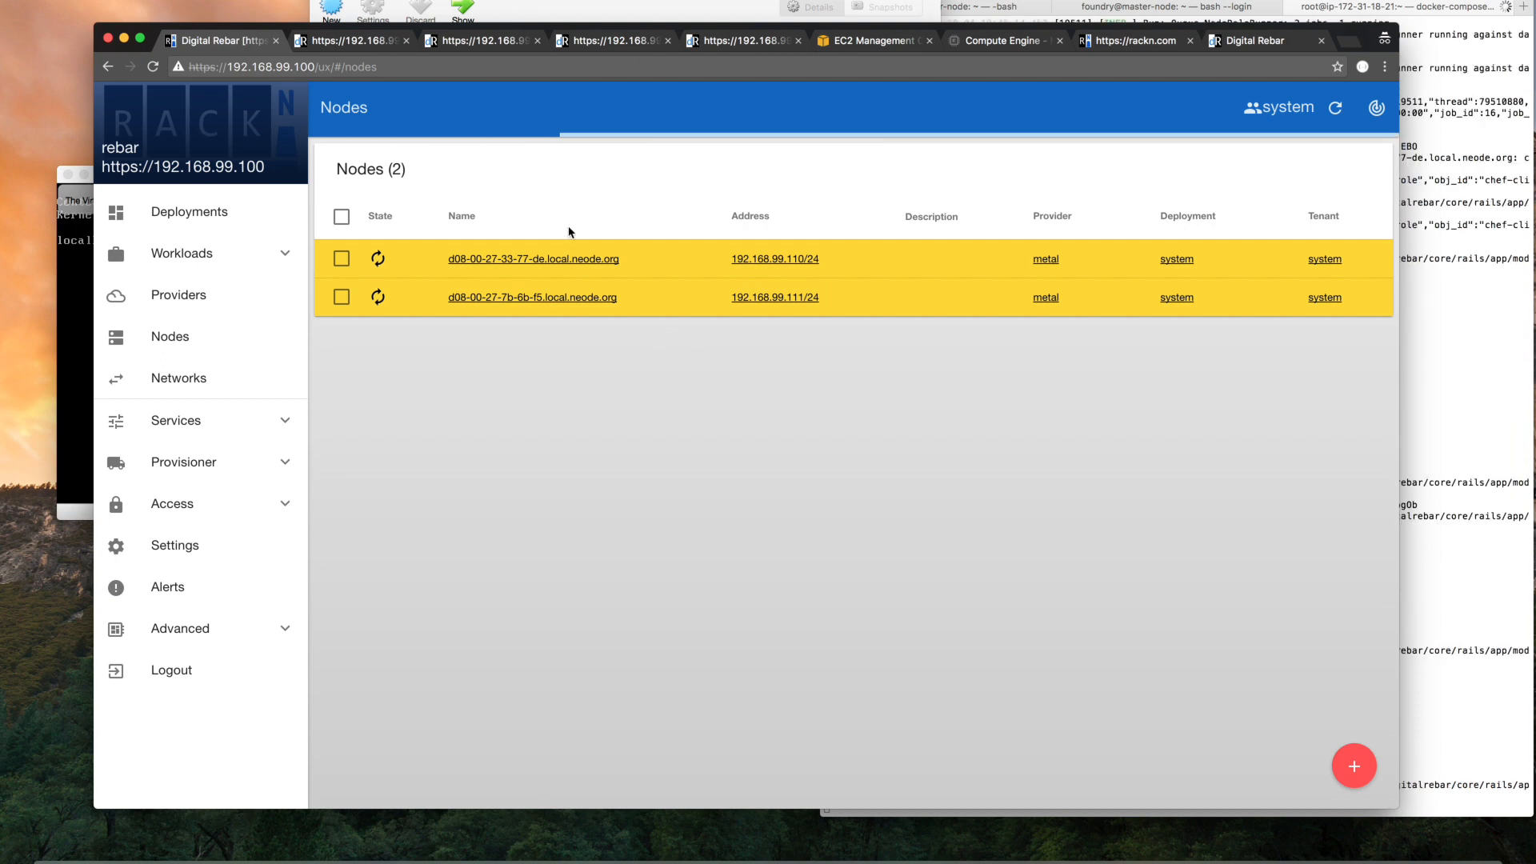
pyautogui.click(544, 260)
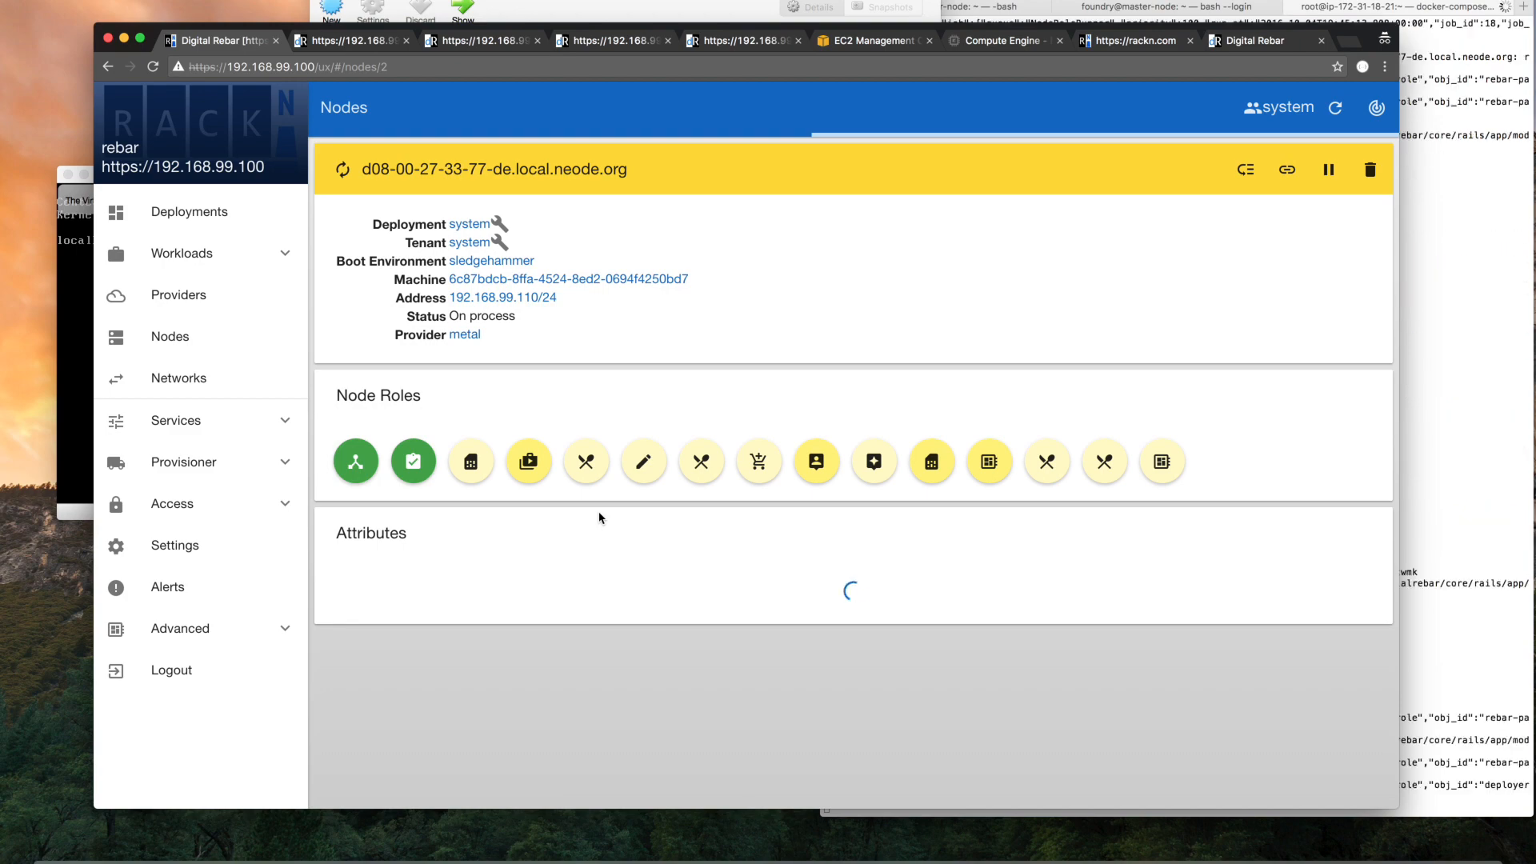
# Examine the node's role progress and its discovered attributes, from BIOS and chassis through network, operating system and provisioner values
pyautogui.scroll(-5, 601, 518)
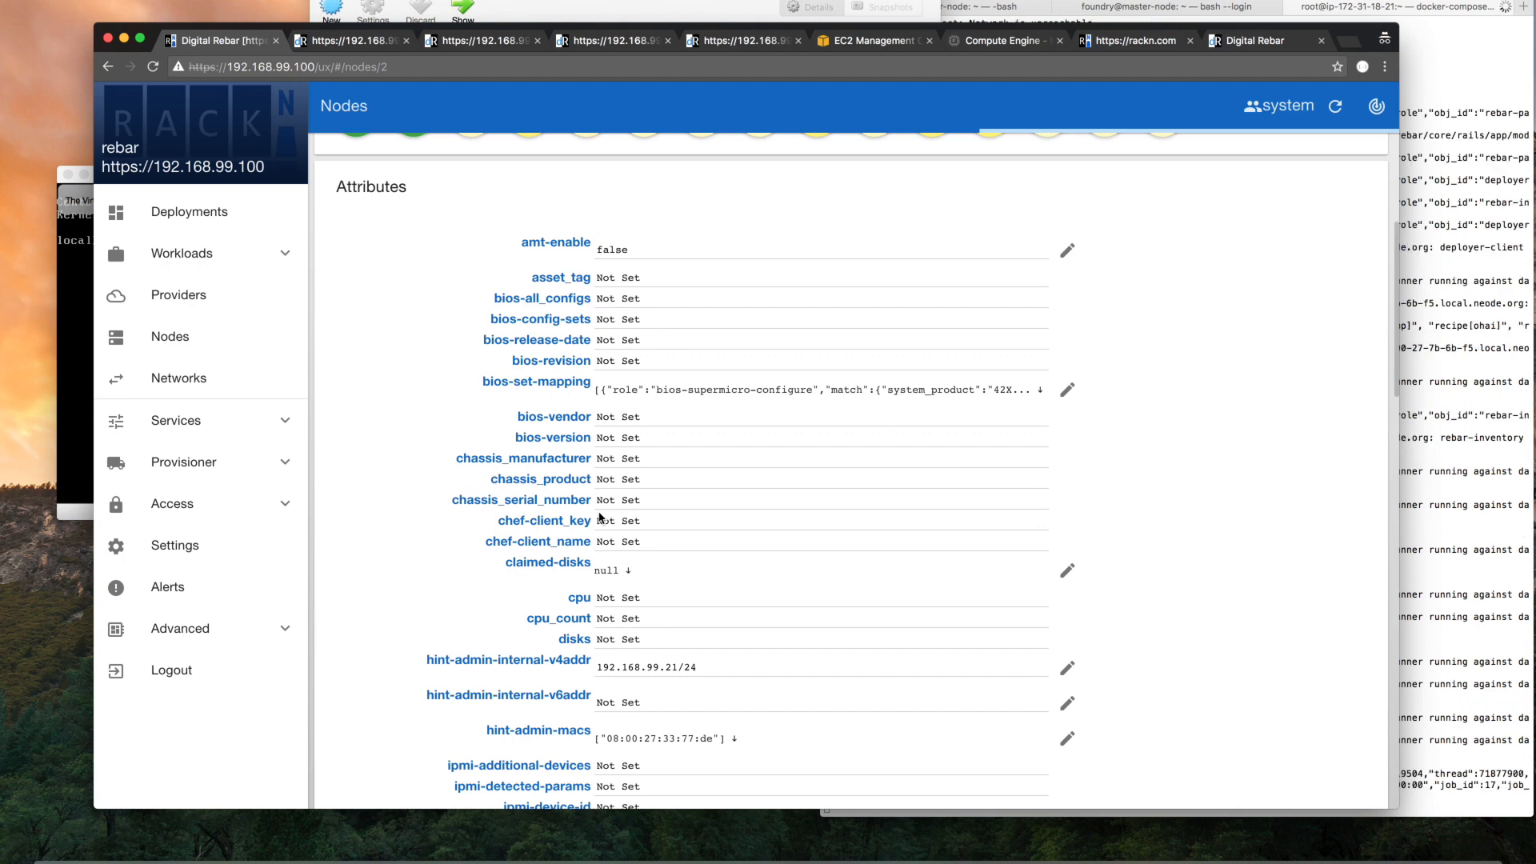
pyautogui.click(673, 441)
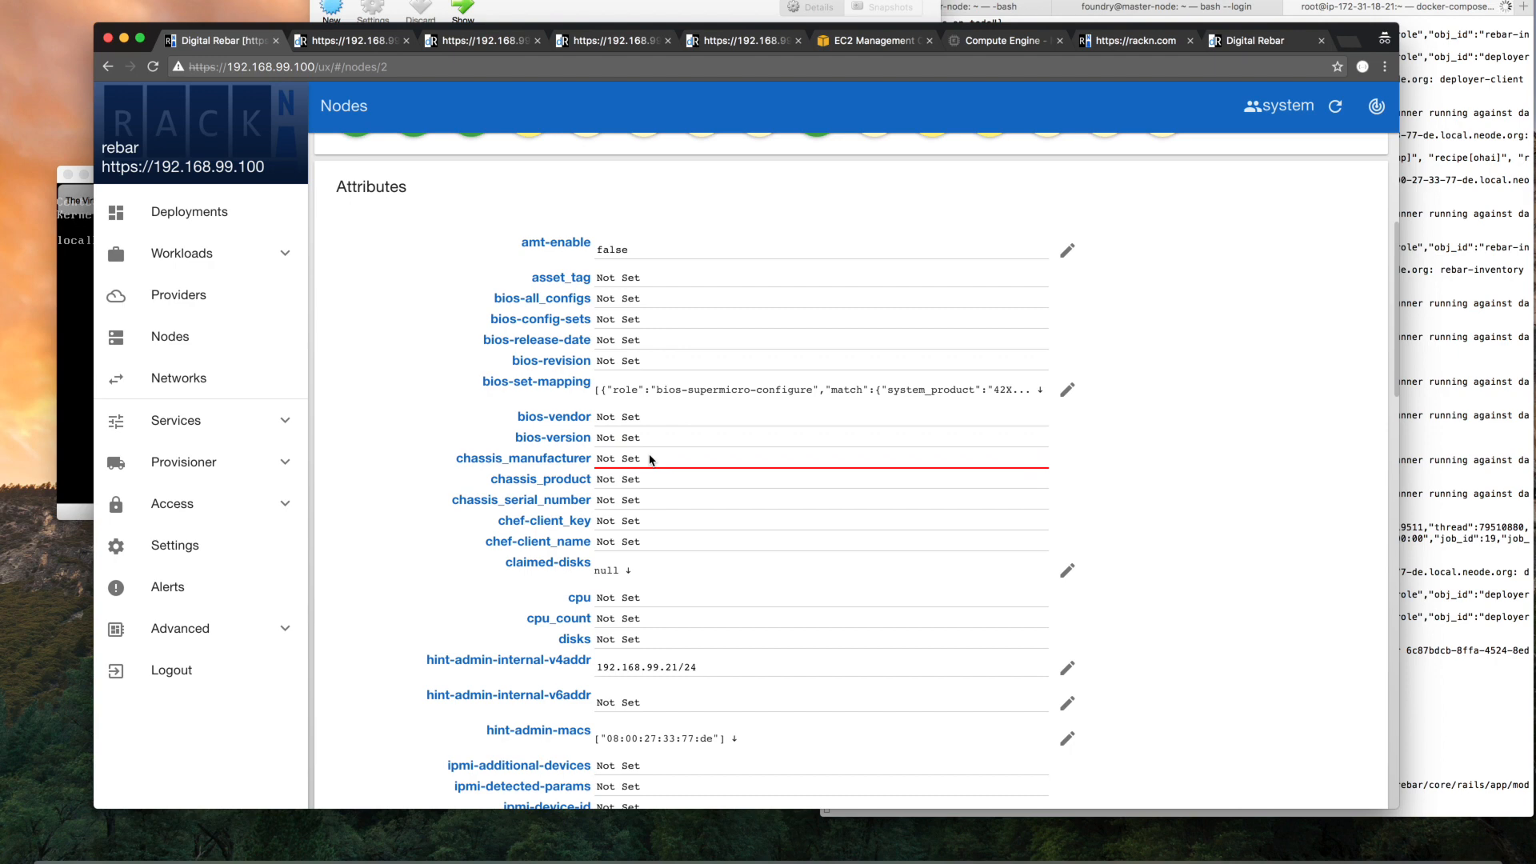
pyautogui.scroll(-8, 650, 460)
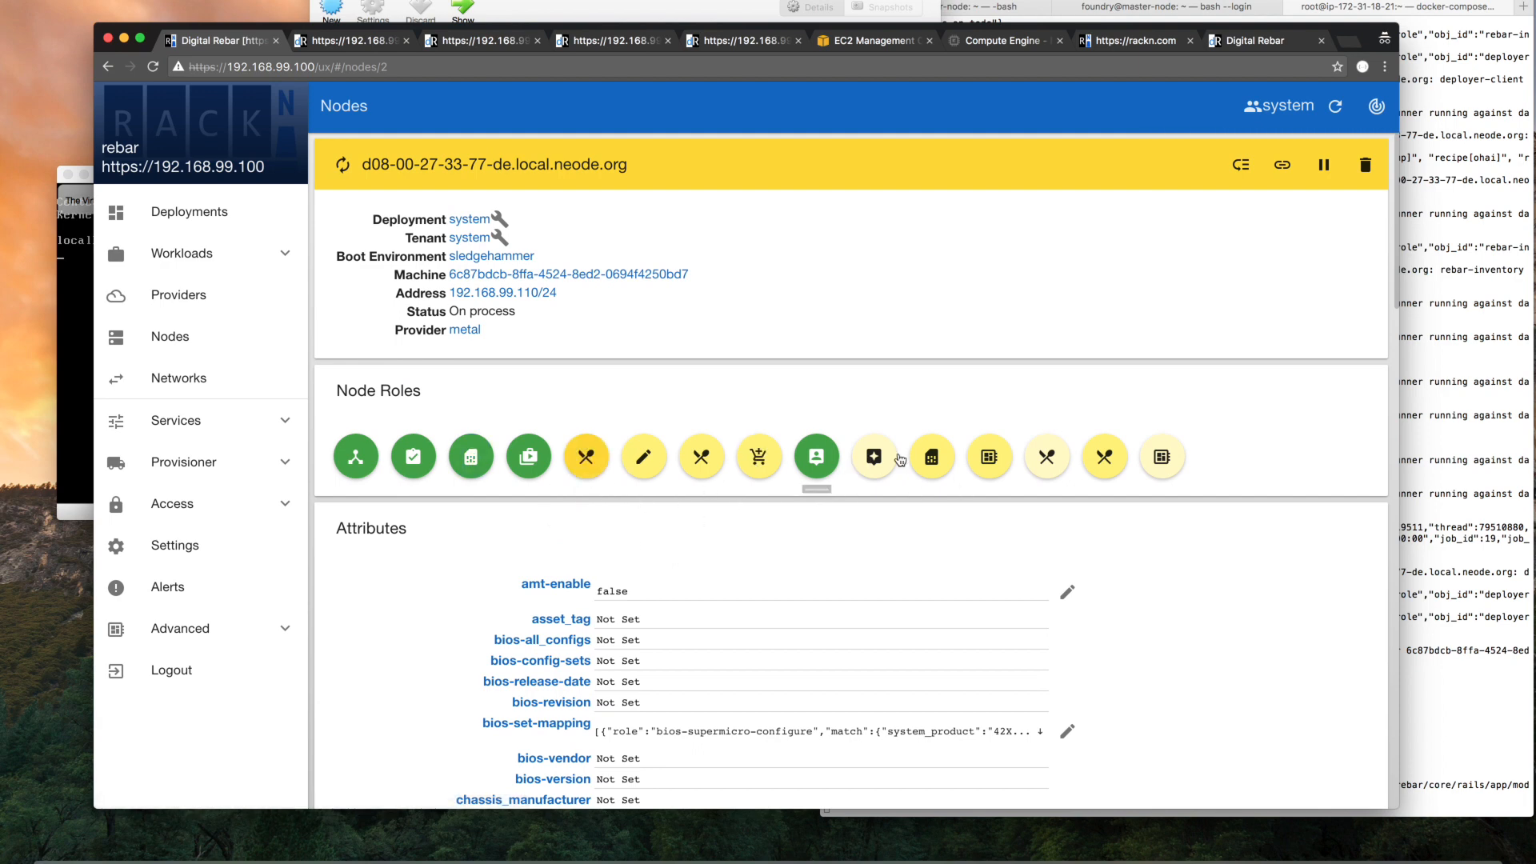
pyautogui.click(876, 594)
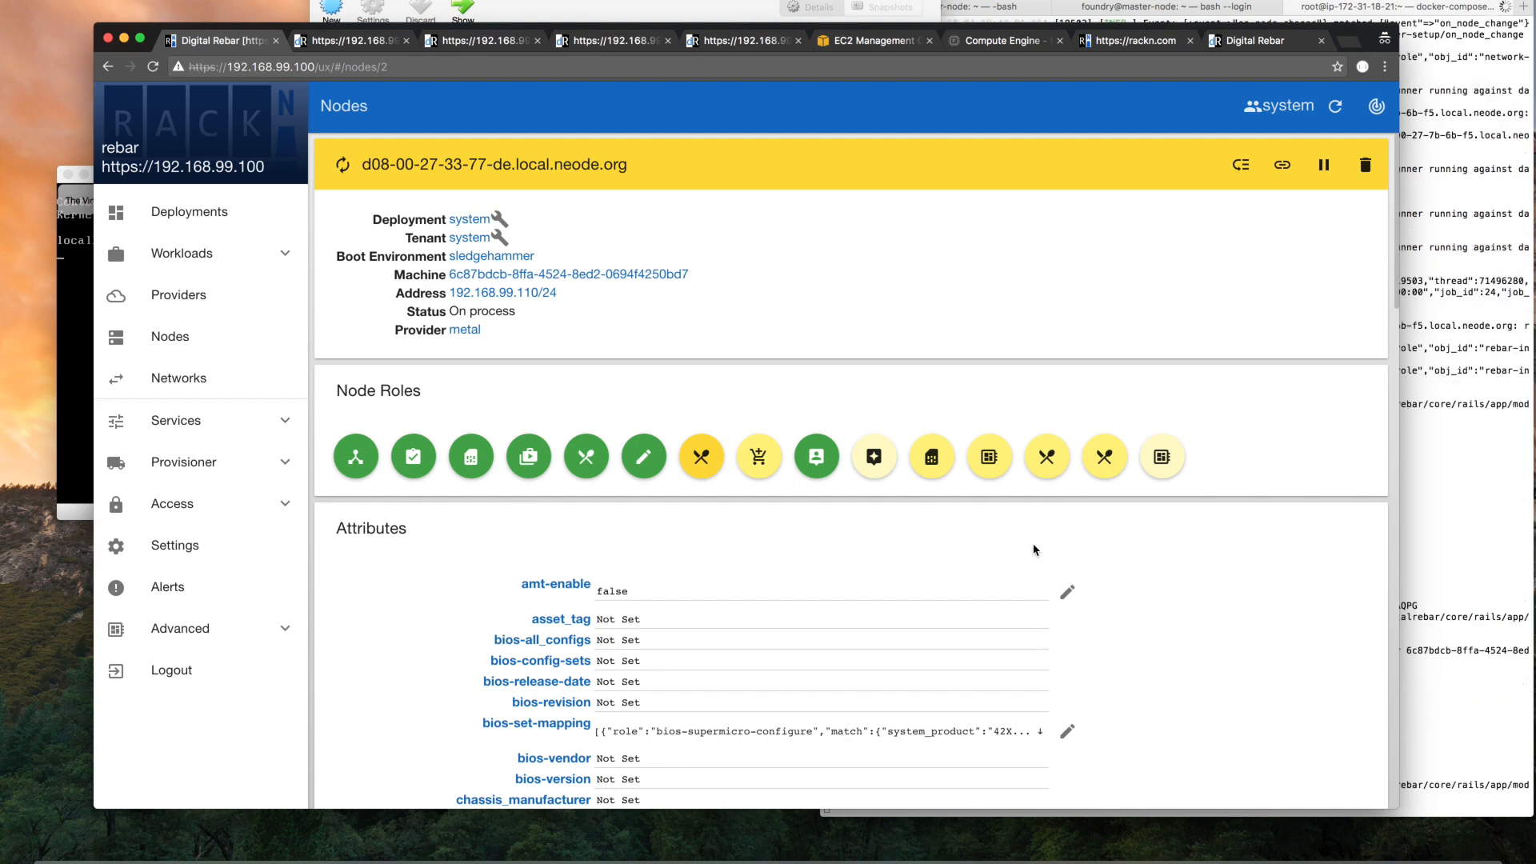
pyautogui.scroll(-3, 526, 372)
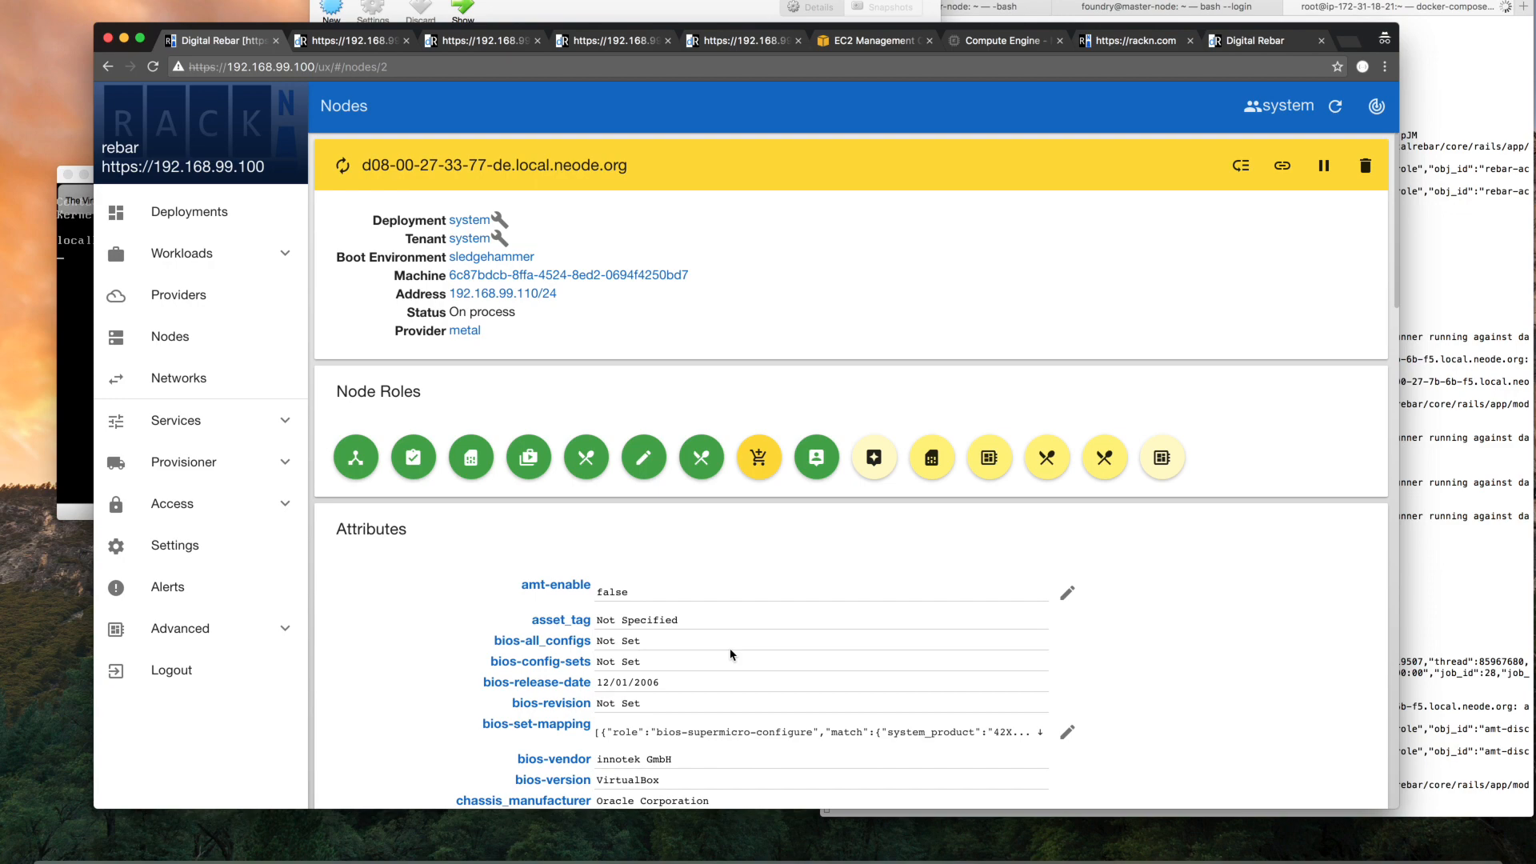
pyautogui.scroll(-1, 730, 655)
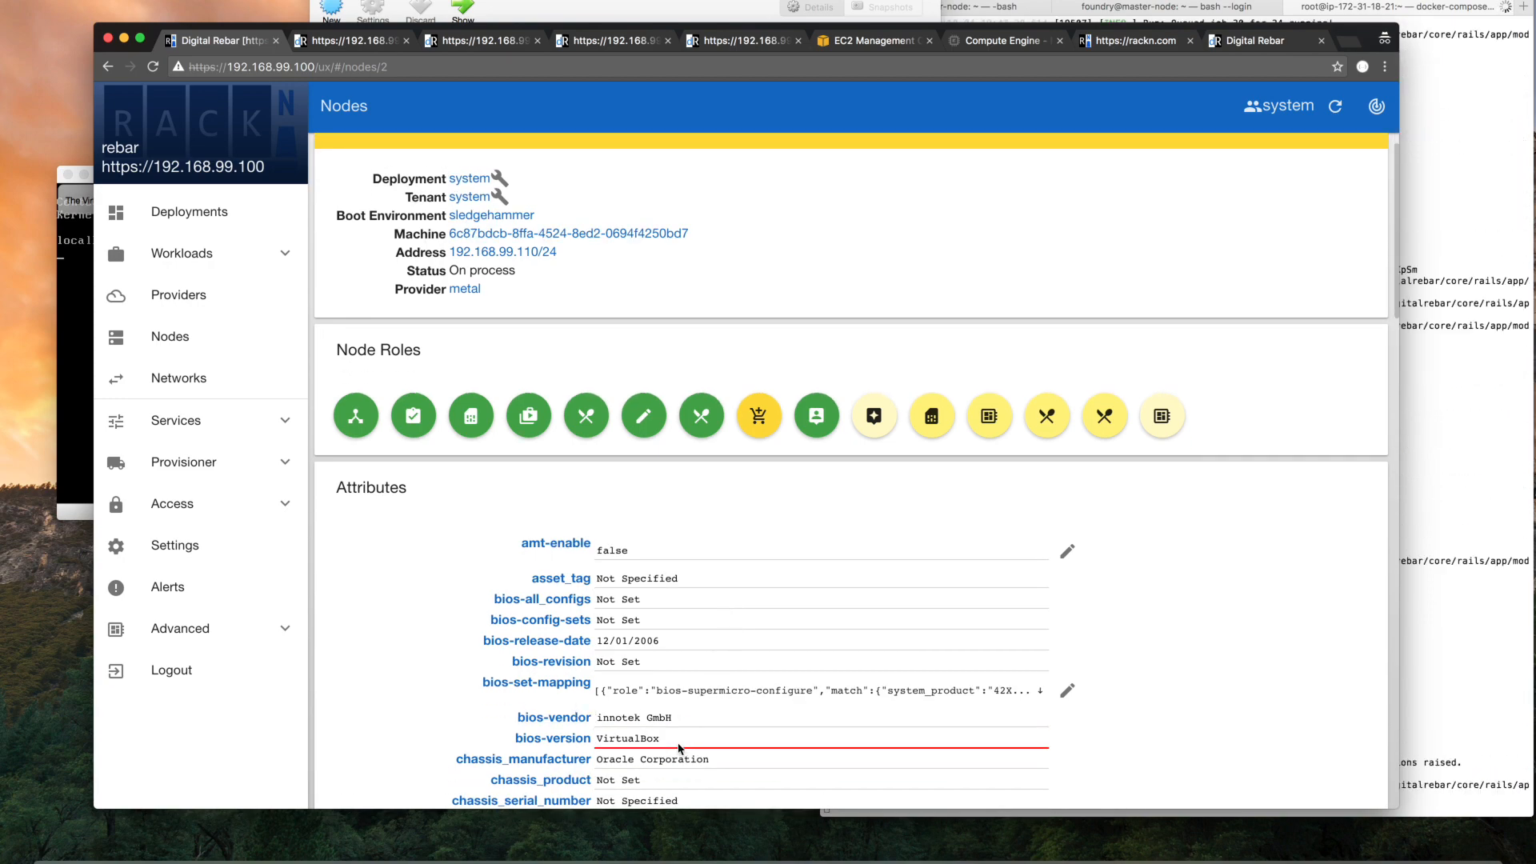
pyautogui.scroll(-20, 678, 748)
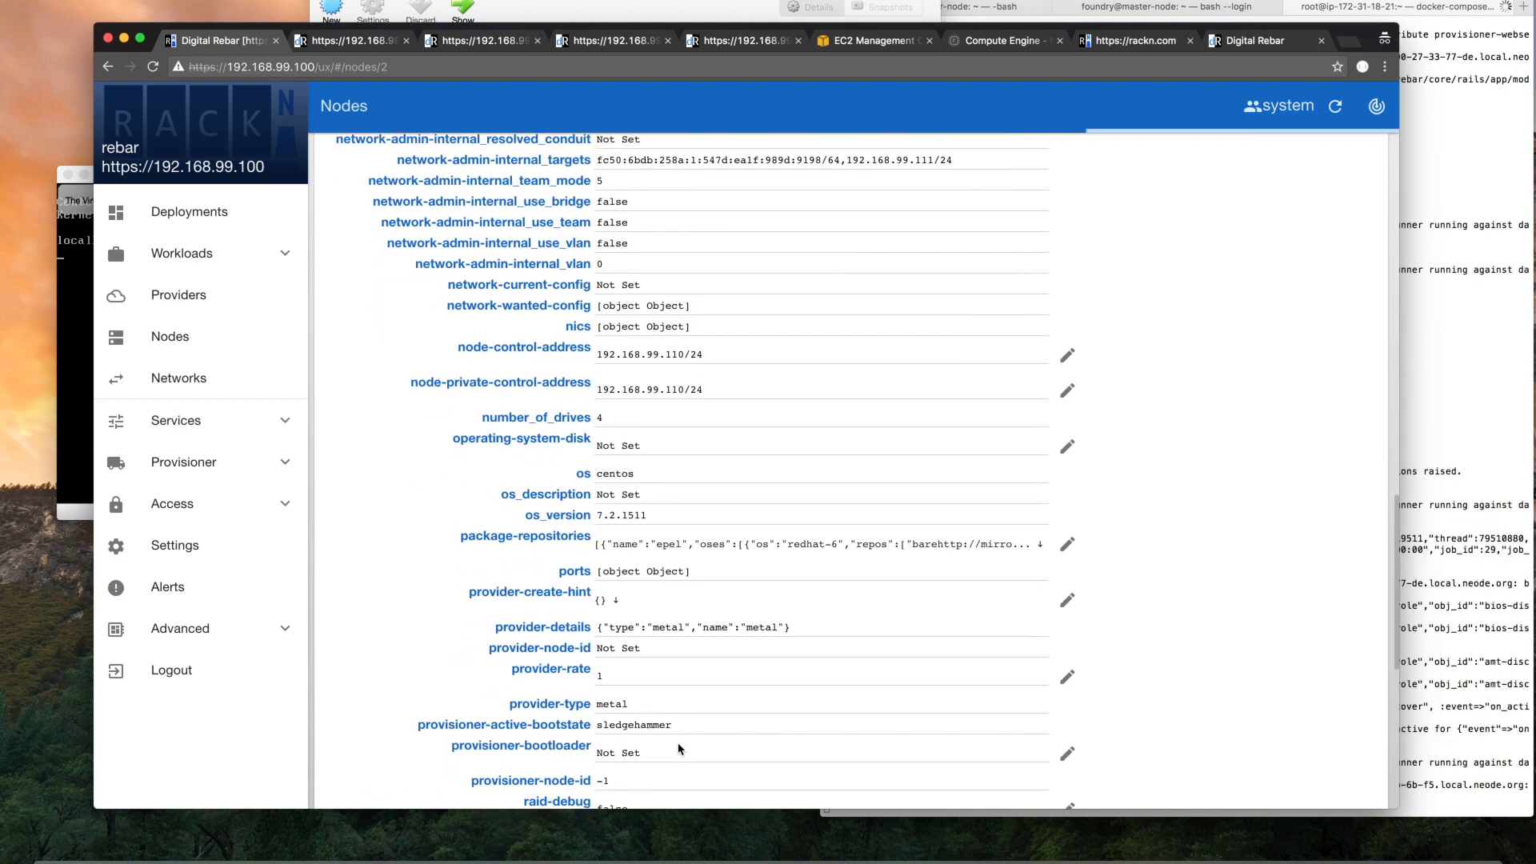
pyautogui.scroll(-5, 678, 748)
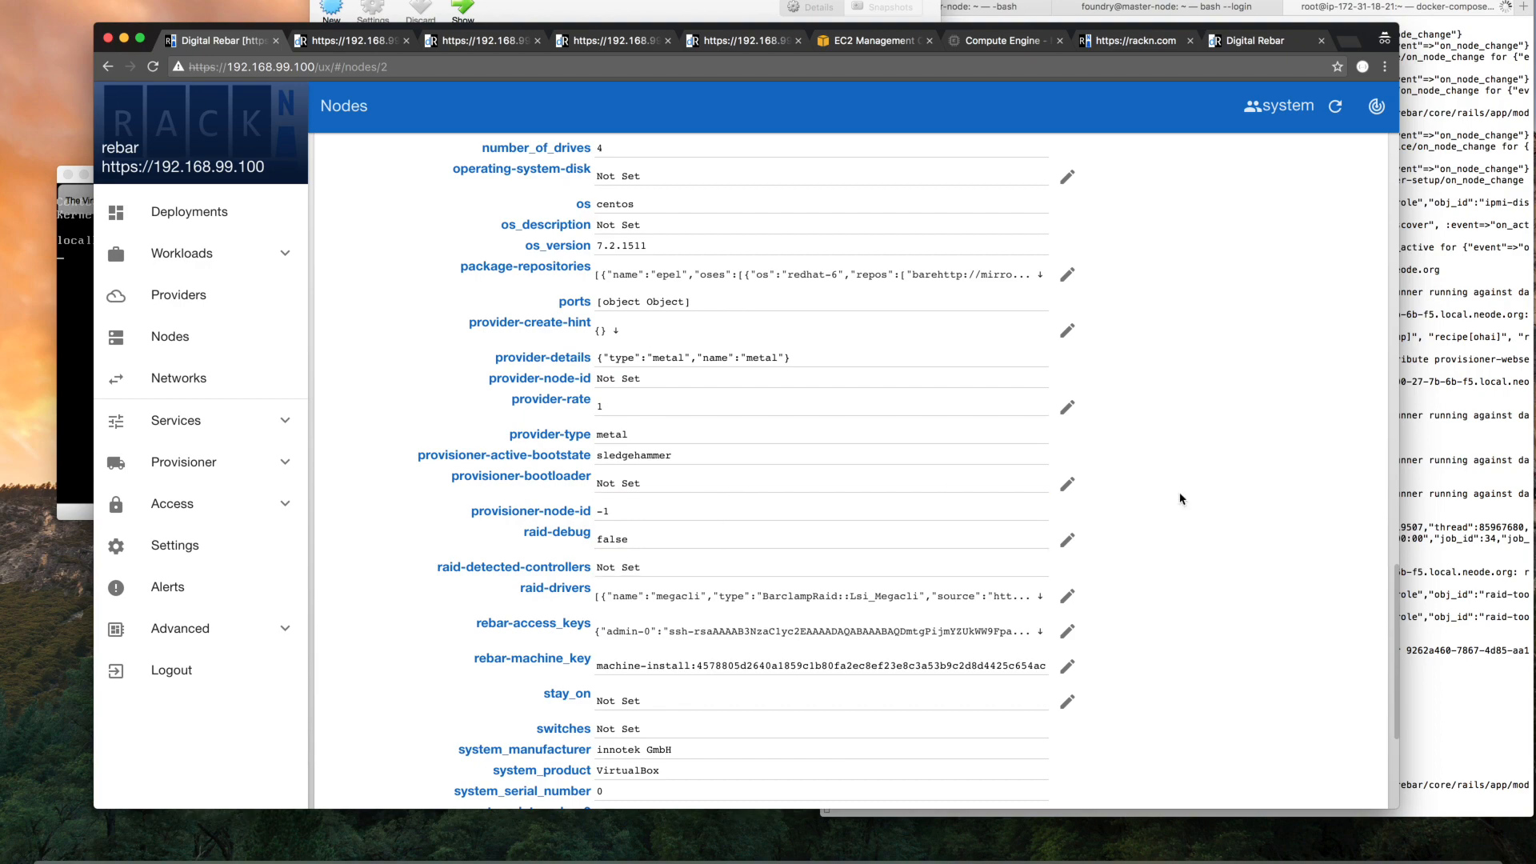
# Switch to the terminal, stop the running log output and list the containers with docker-compose ps
pyautogui.click(1433, 502)
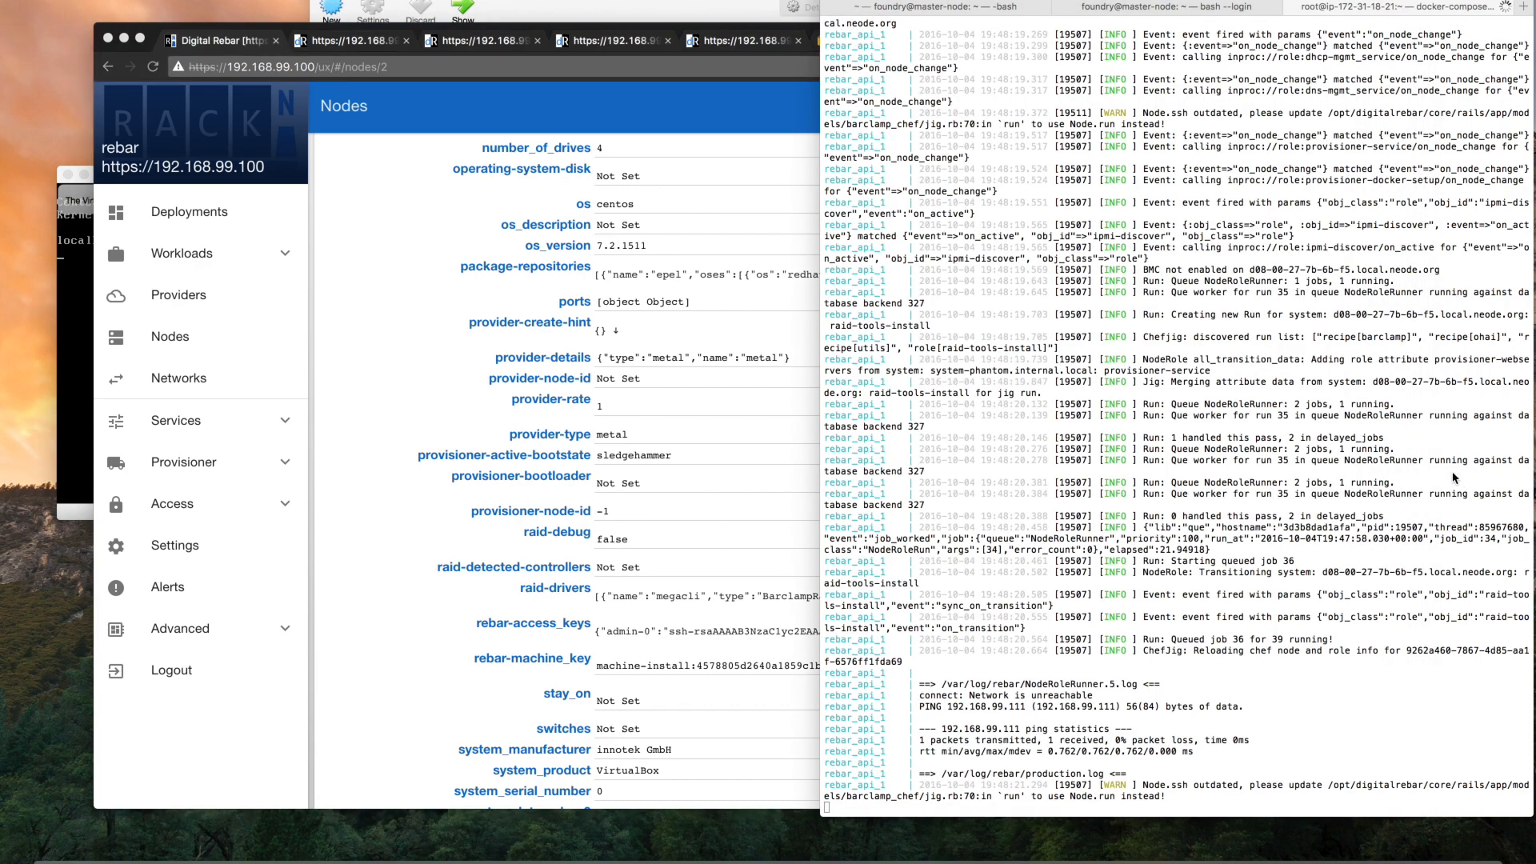
pyautogui.hotkey('ctrl', 'c')
pyautogui.write('docker-com')
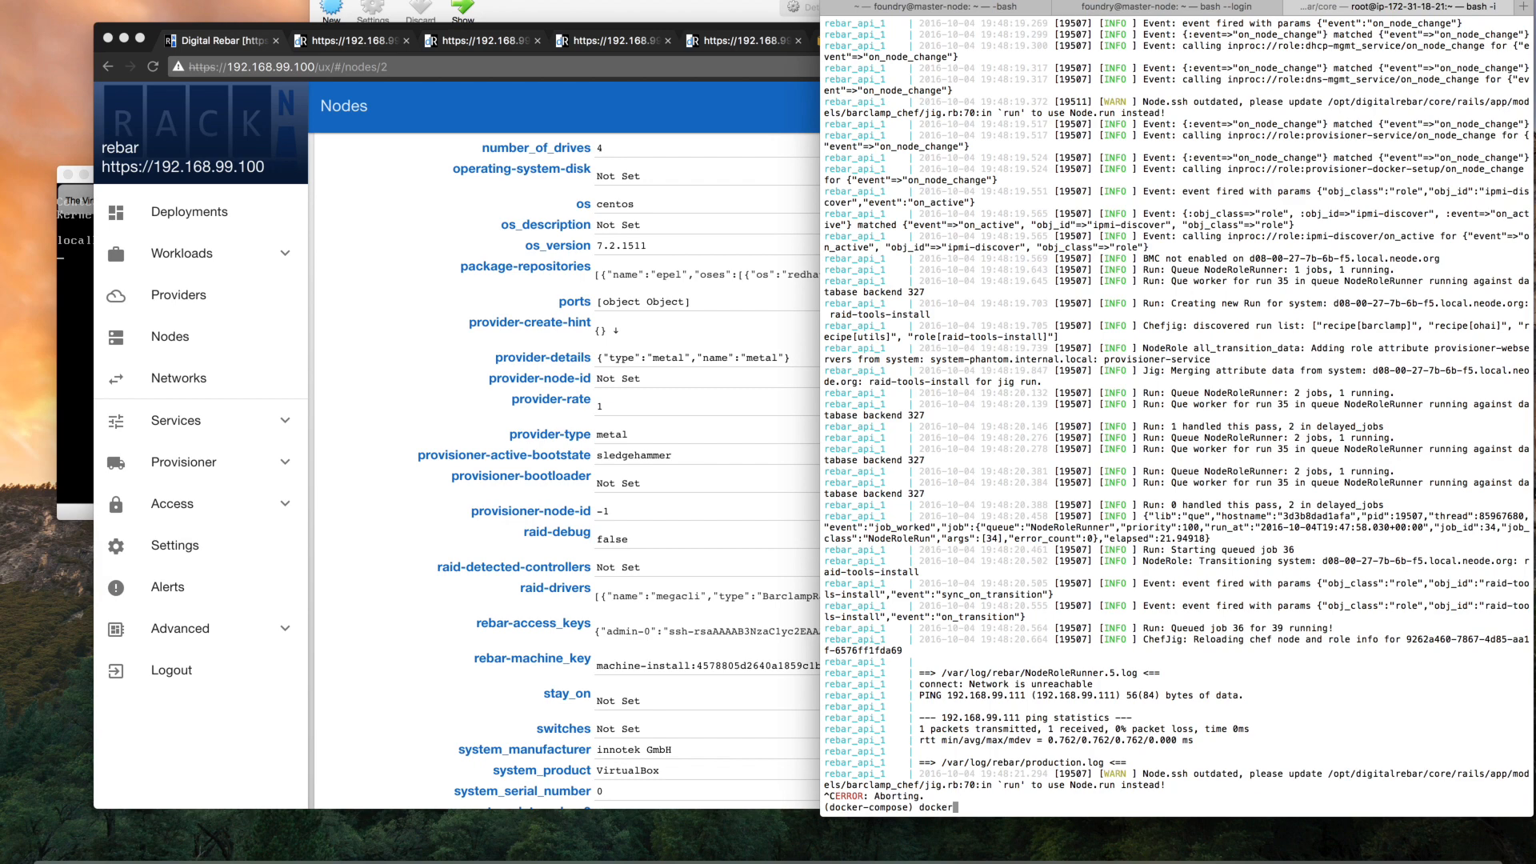
pyautogui.write('pose ps')
pyautogui.press('Return')
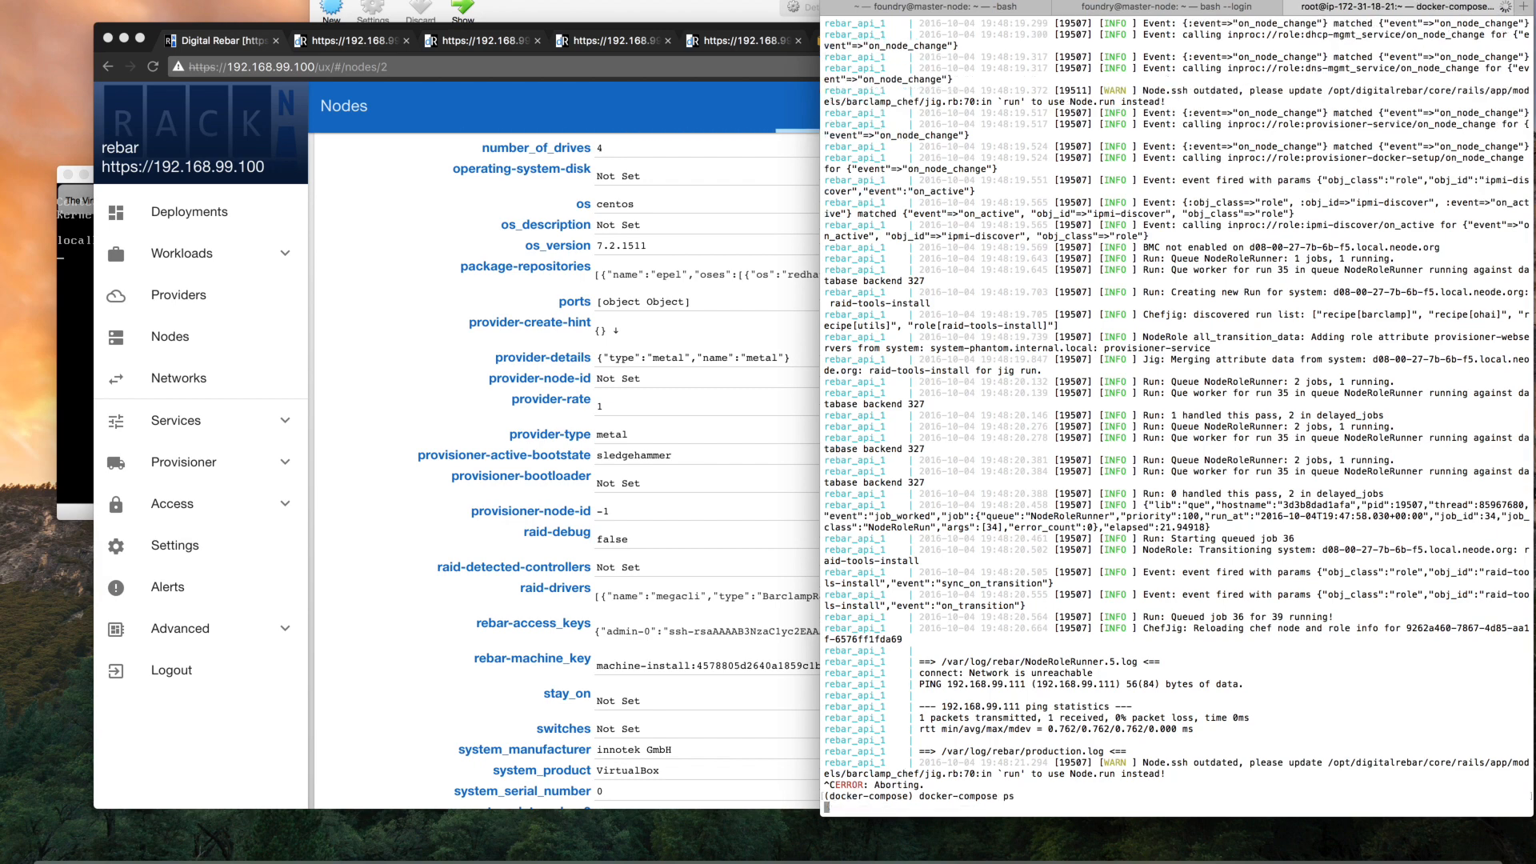
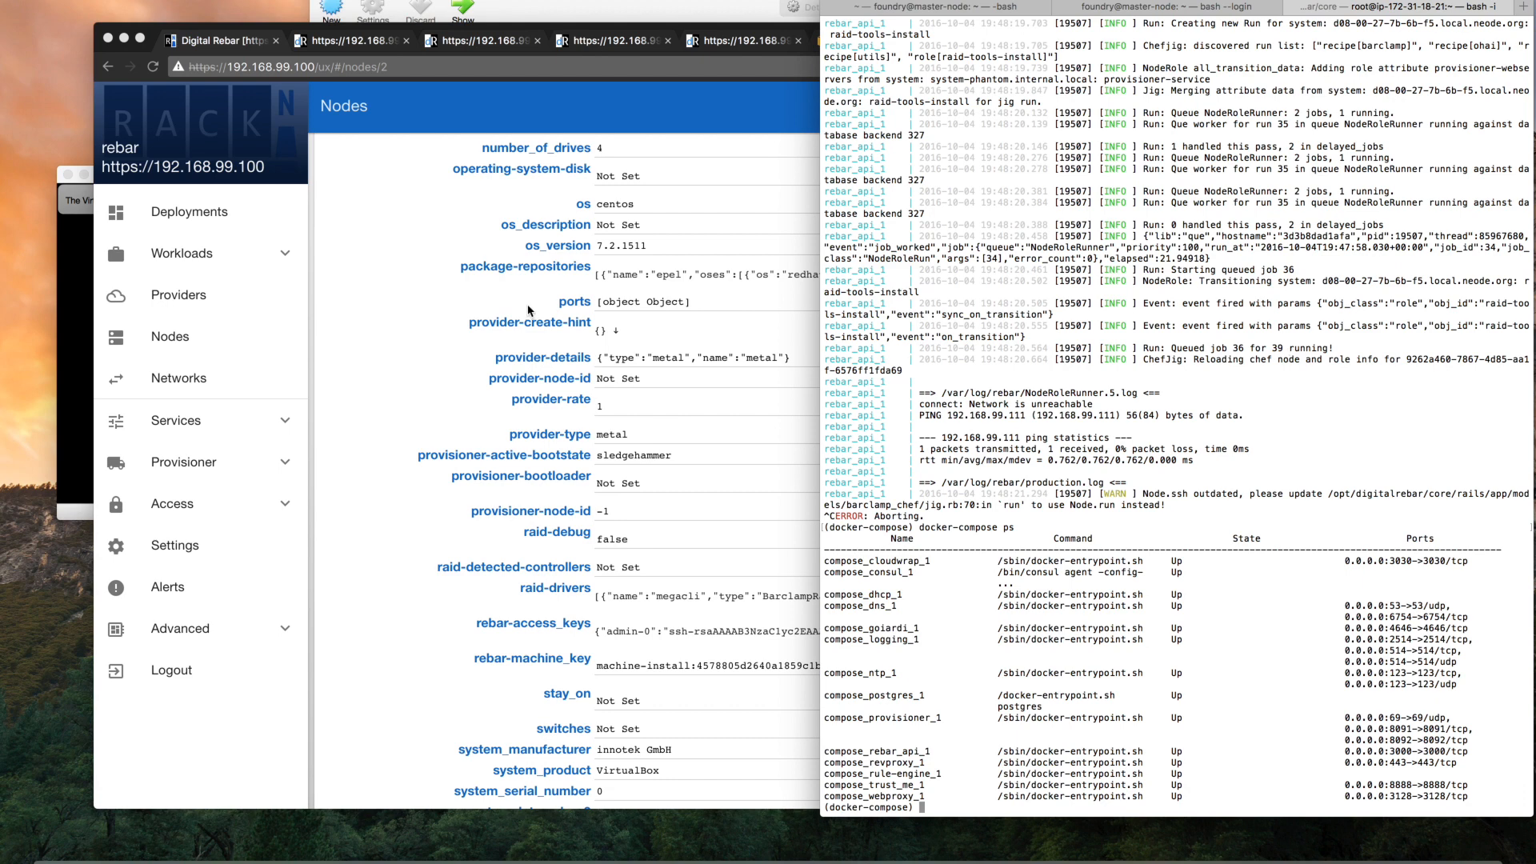
# Switch to Digital Rebar in the browser and examine the admin-internal DHCP subnet's leases, bindings for 192.168.99.110 and options
pyautogui.click(394, 368)
pyautogui.click(278, 430)
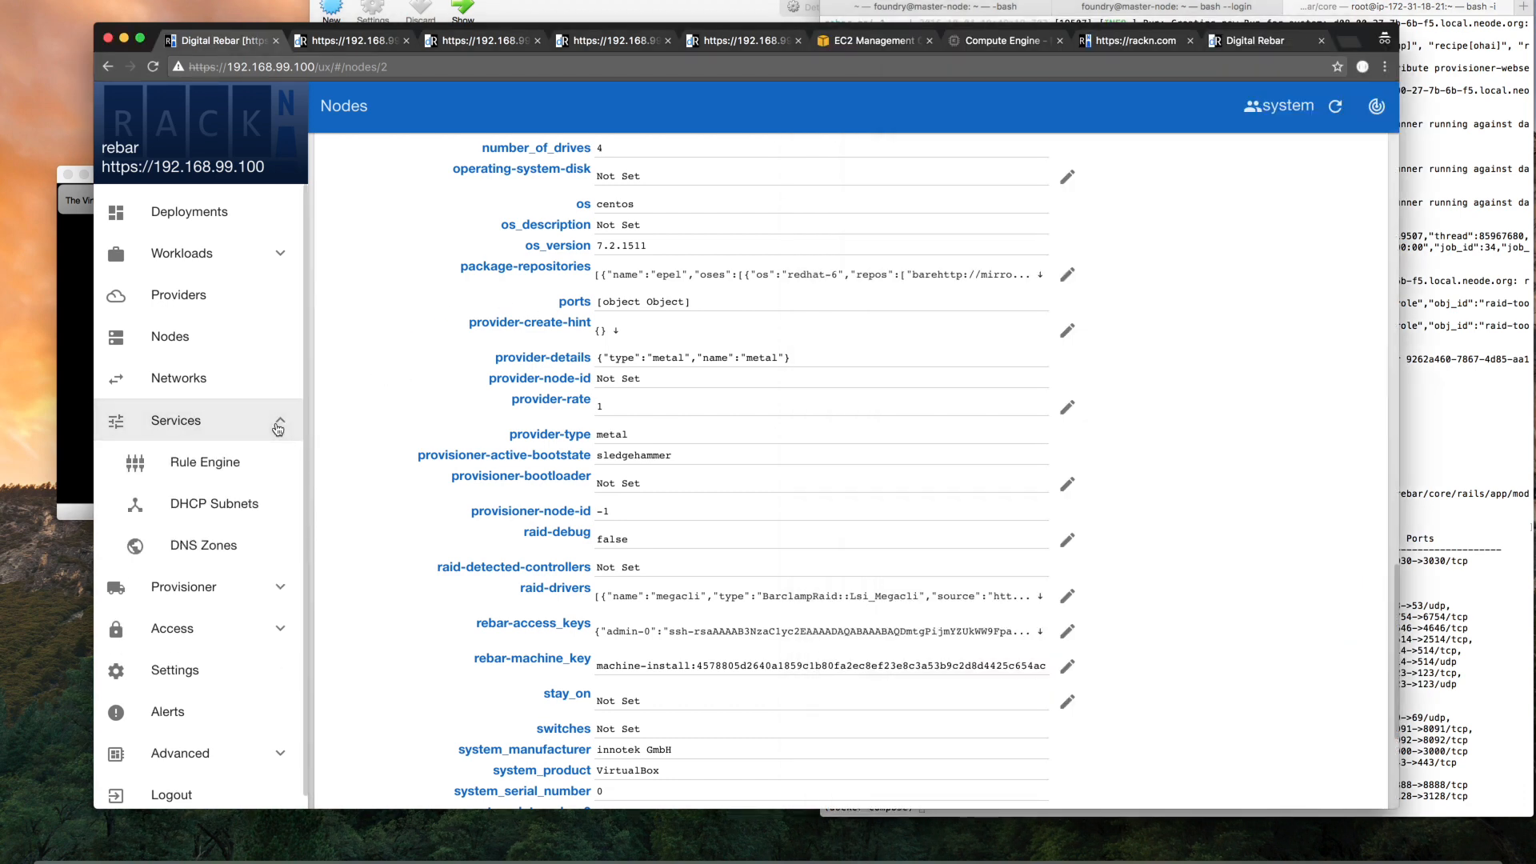
pyautogui.click(256, 502)
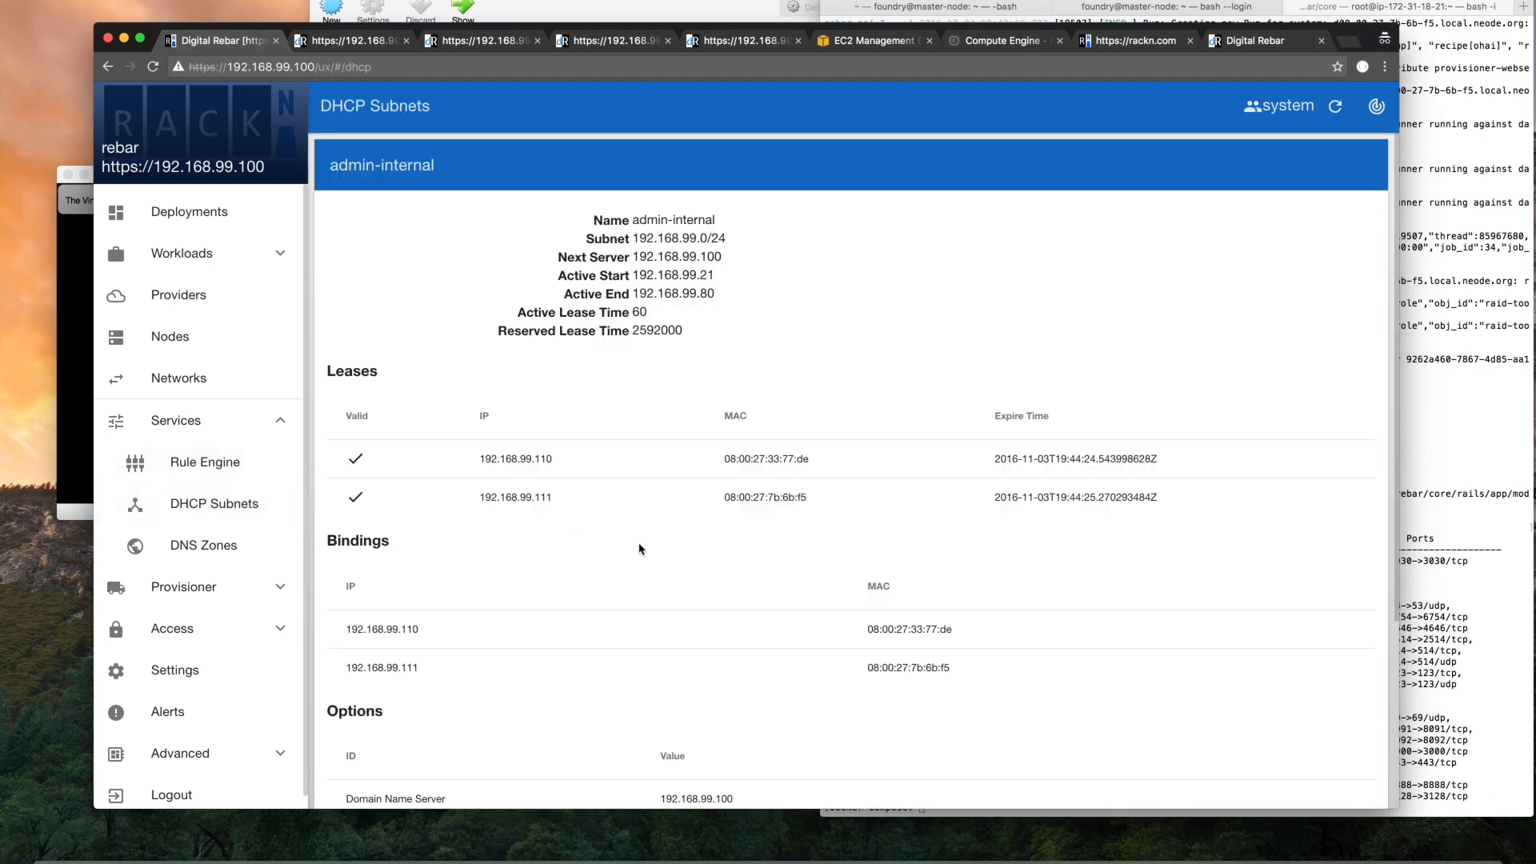
pyautogui.scroll(-3, 636, 545)
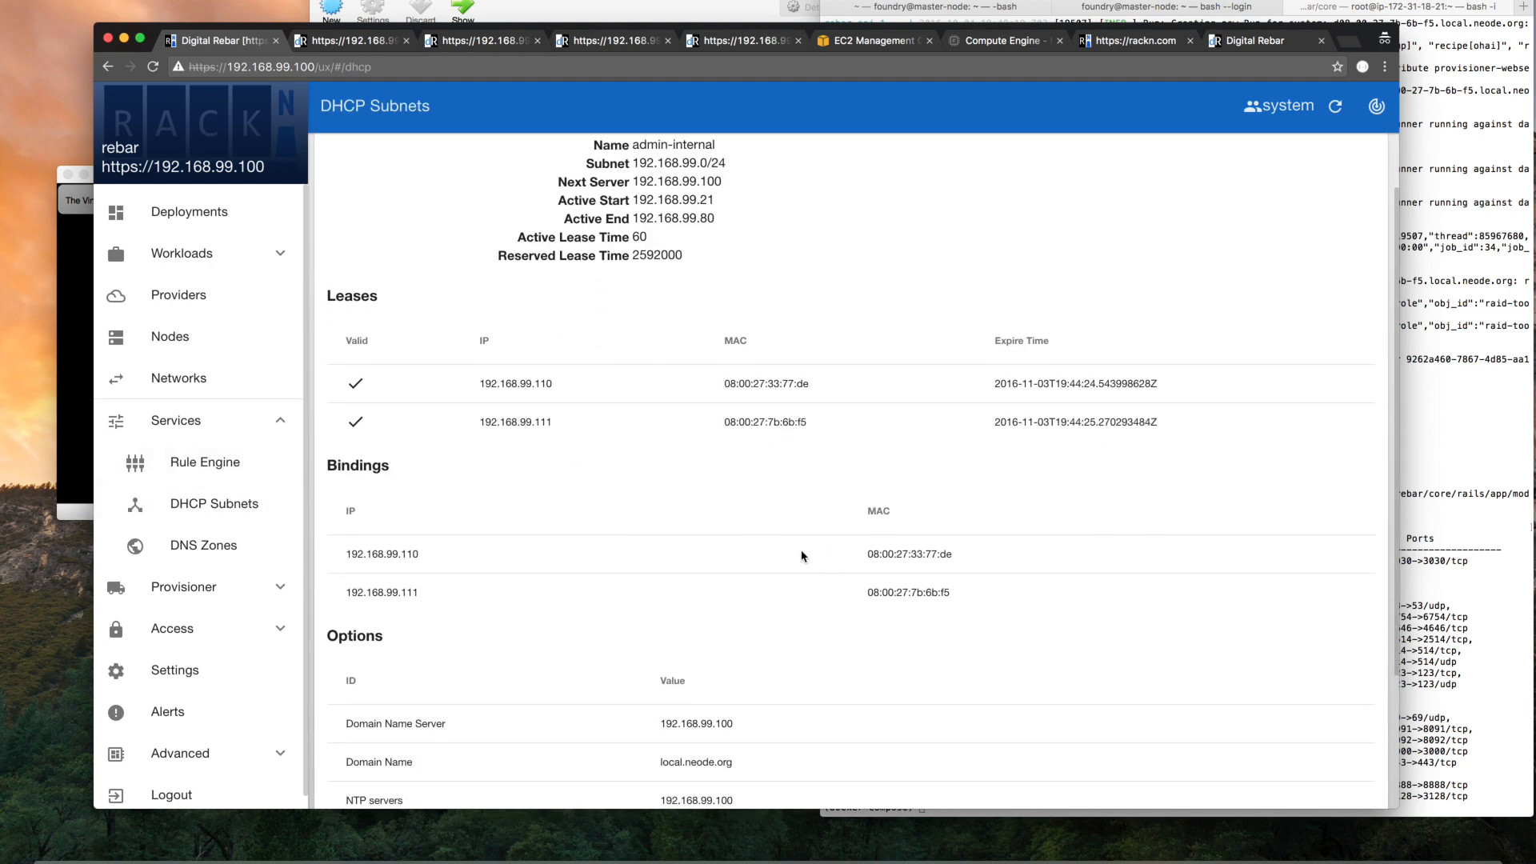
pyautogui.moveTo(336, 553); pyautogui.dragTo(460, 554)
pyautogui.scroll(-3, 483, 438)
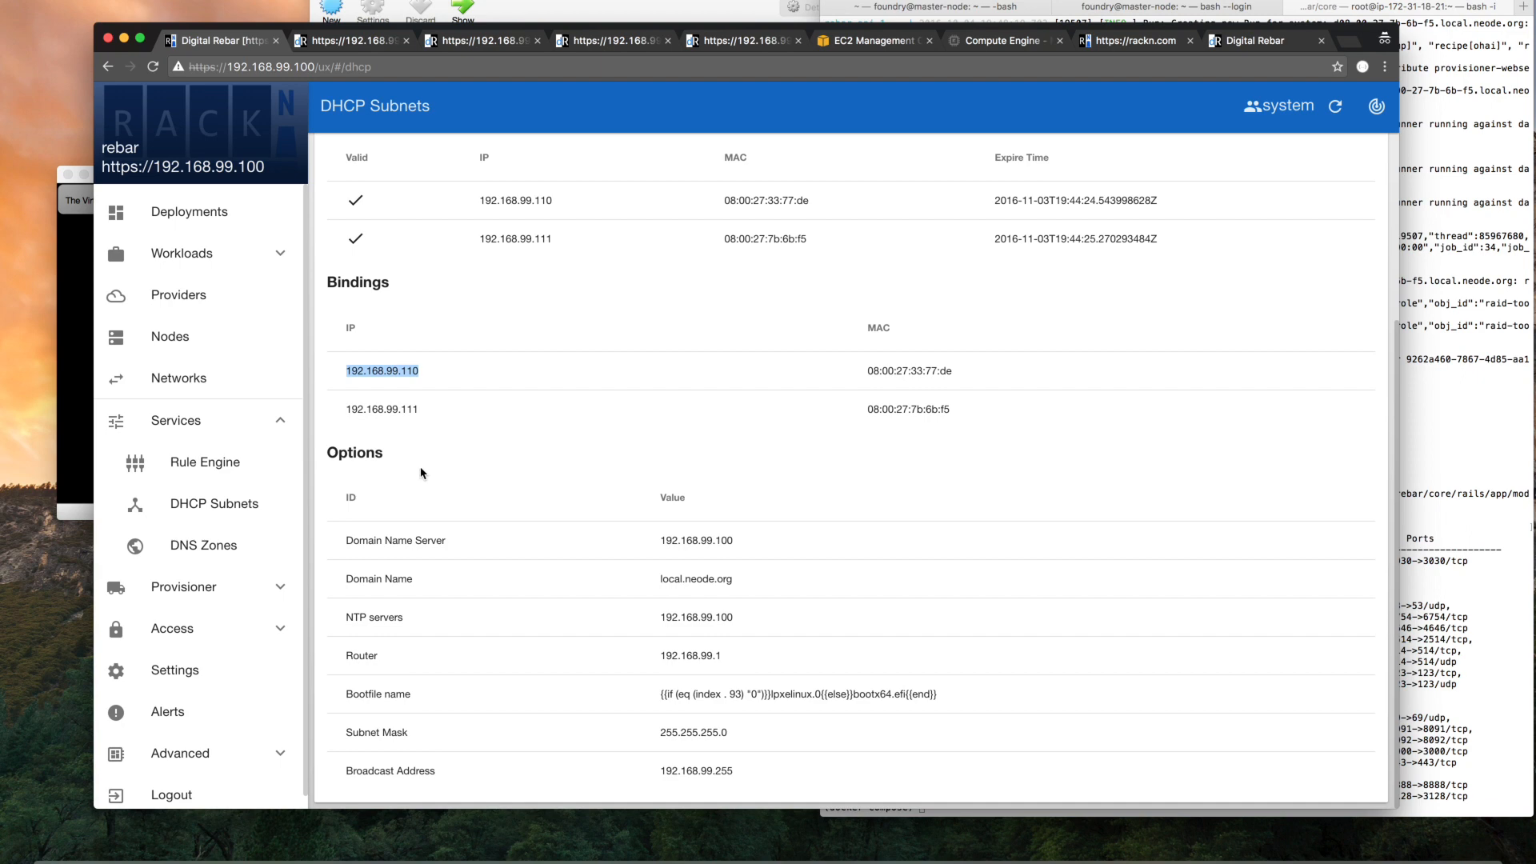
# Find the raw API output for dhcp/subnets among the open pages and reload it to show the current leases and bindings
pyautogui.click(444, 43)
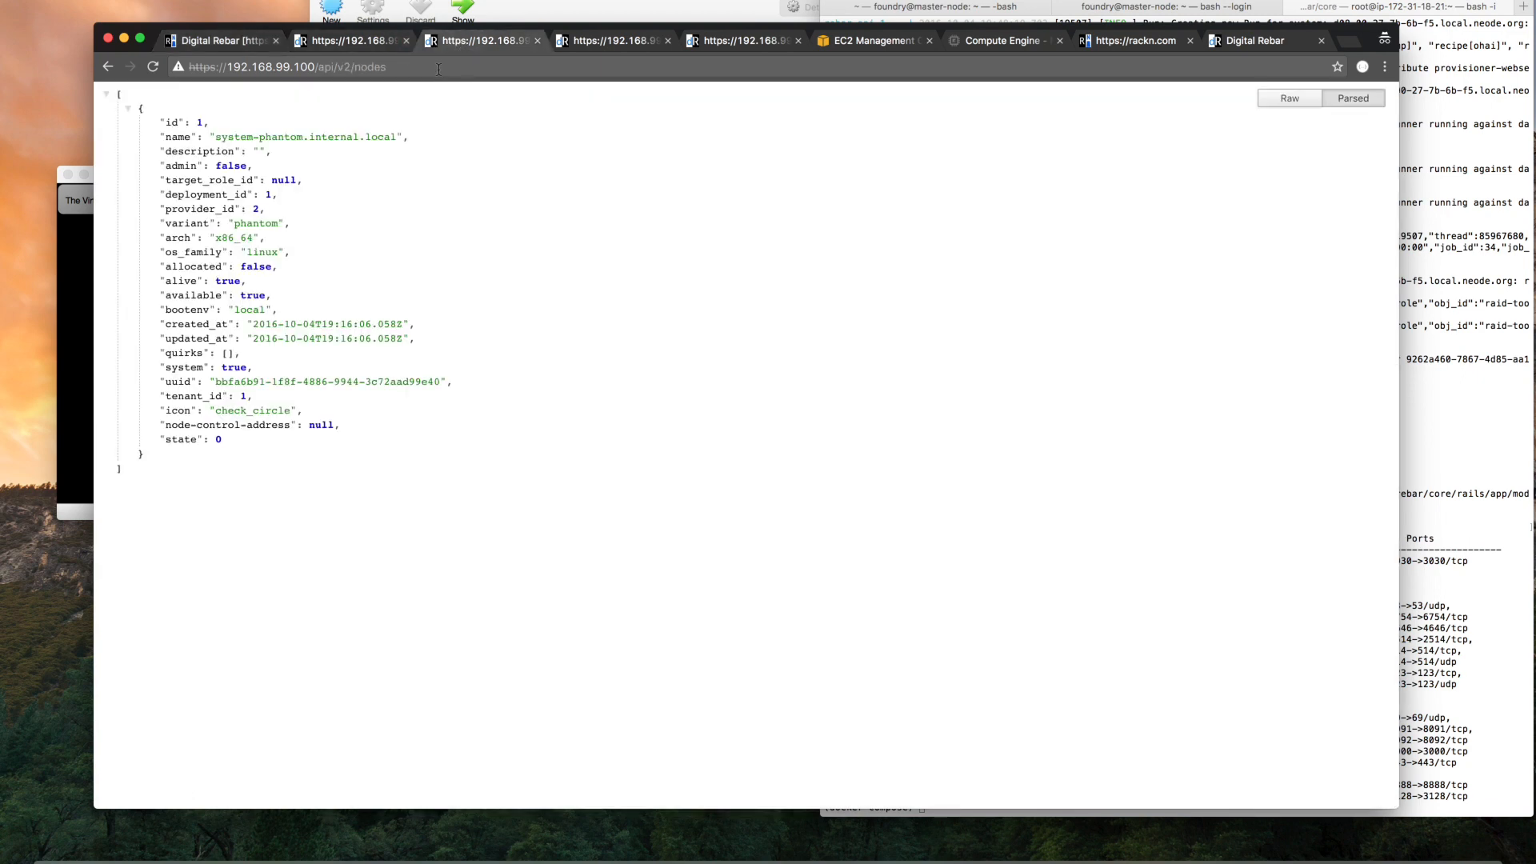
pyautogui.click(368, 43)
pyautogui.click(626, 40)
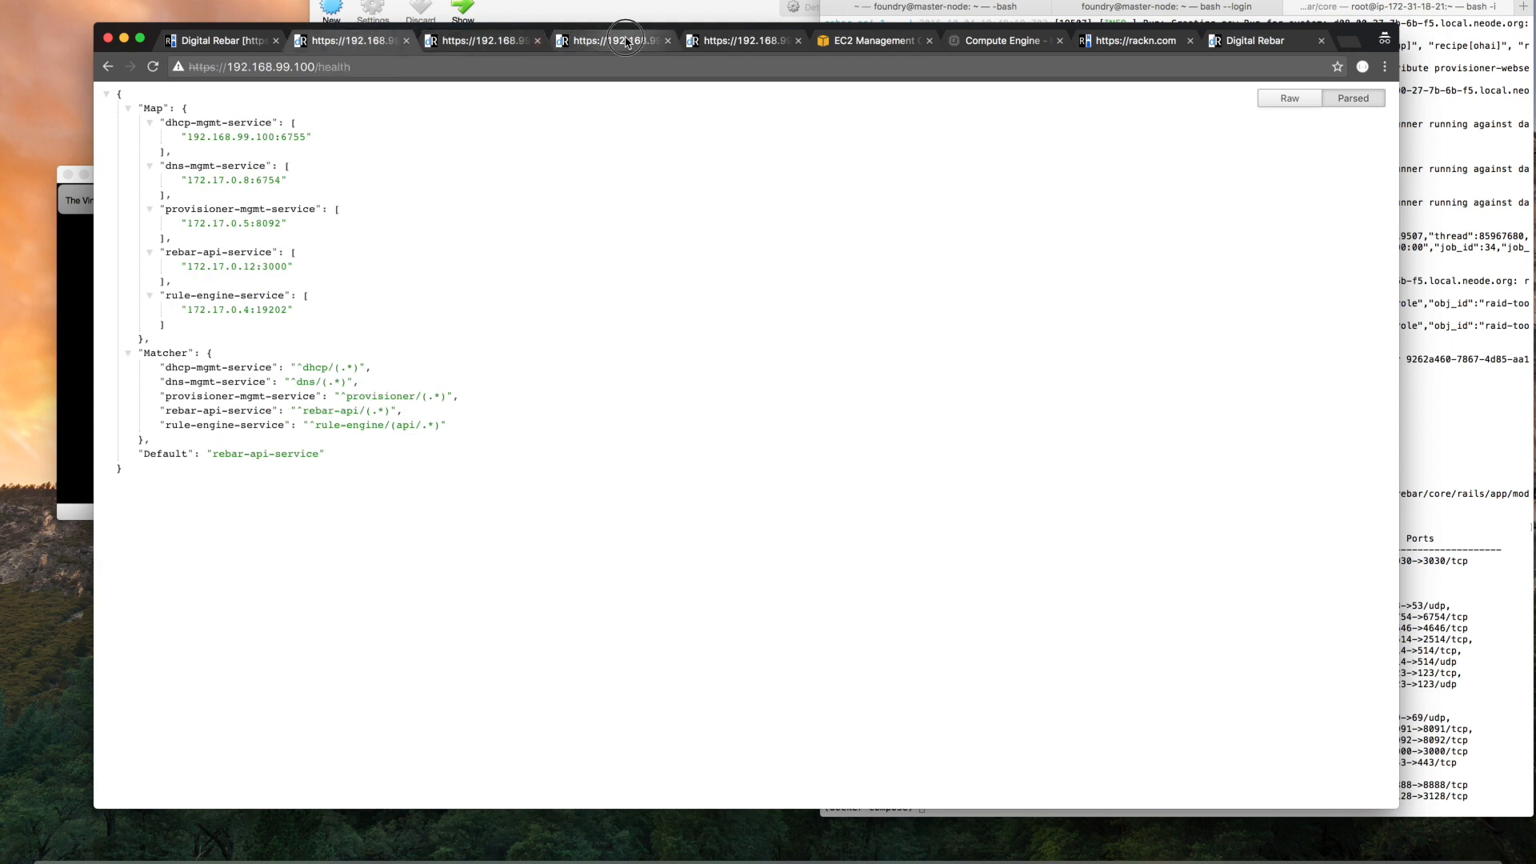
pyautogui.click(565, 68)
pyautogui.press('Return')
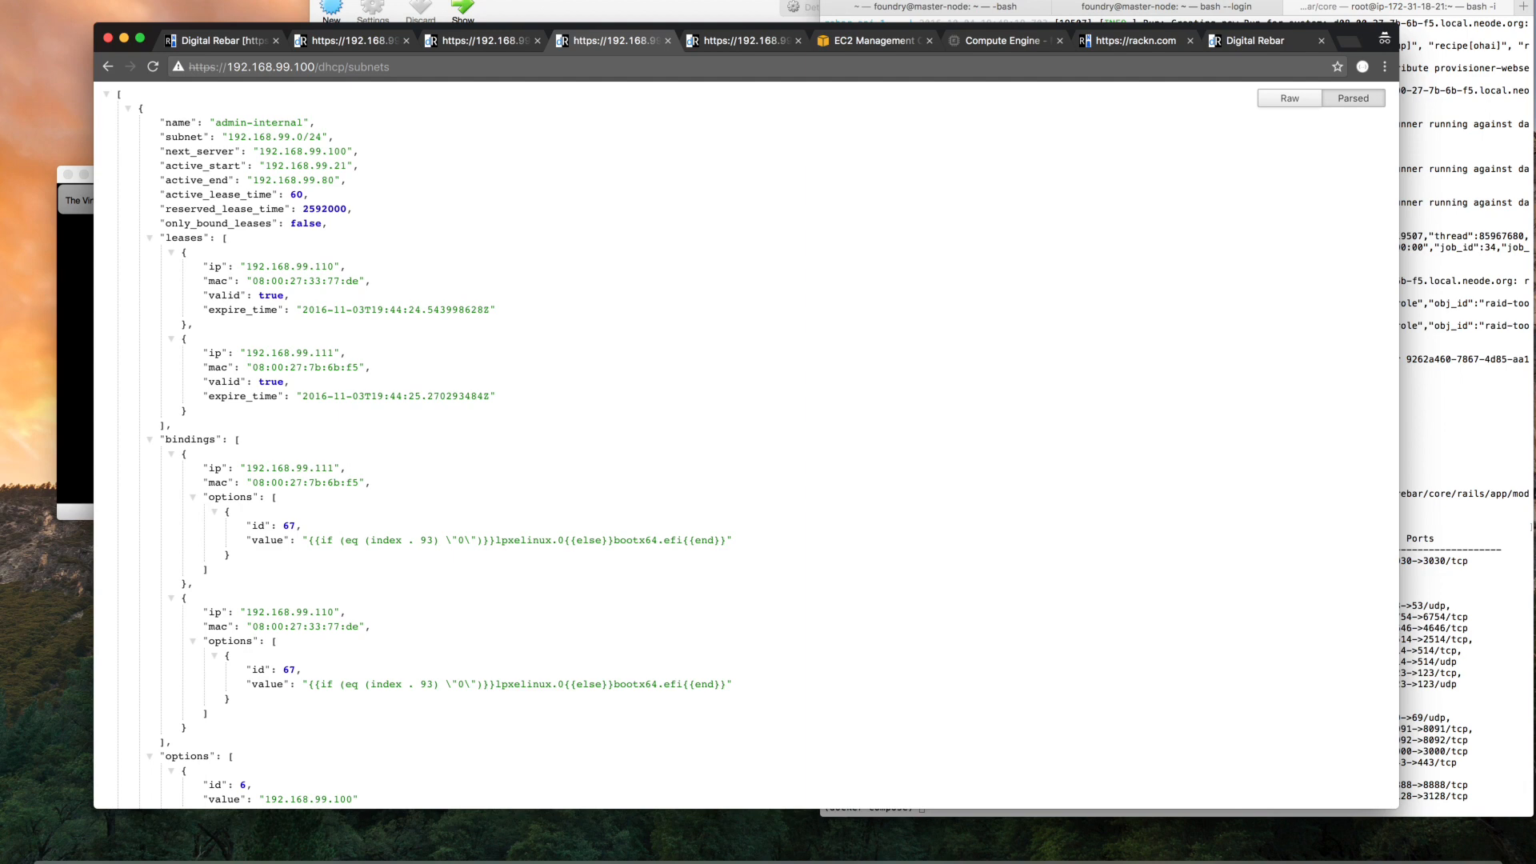
pyautogui.click(210, 40)
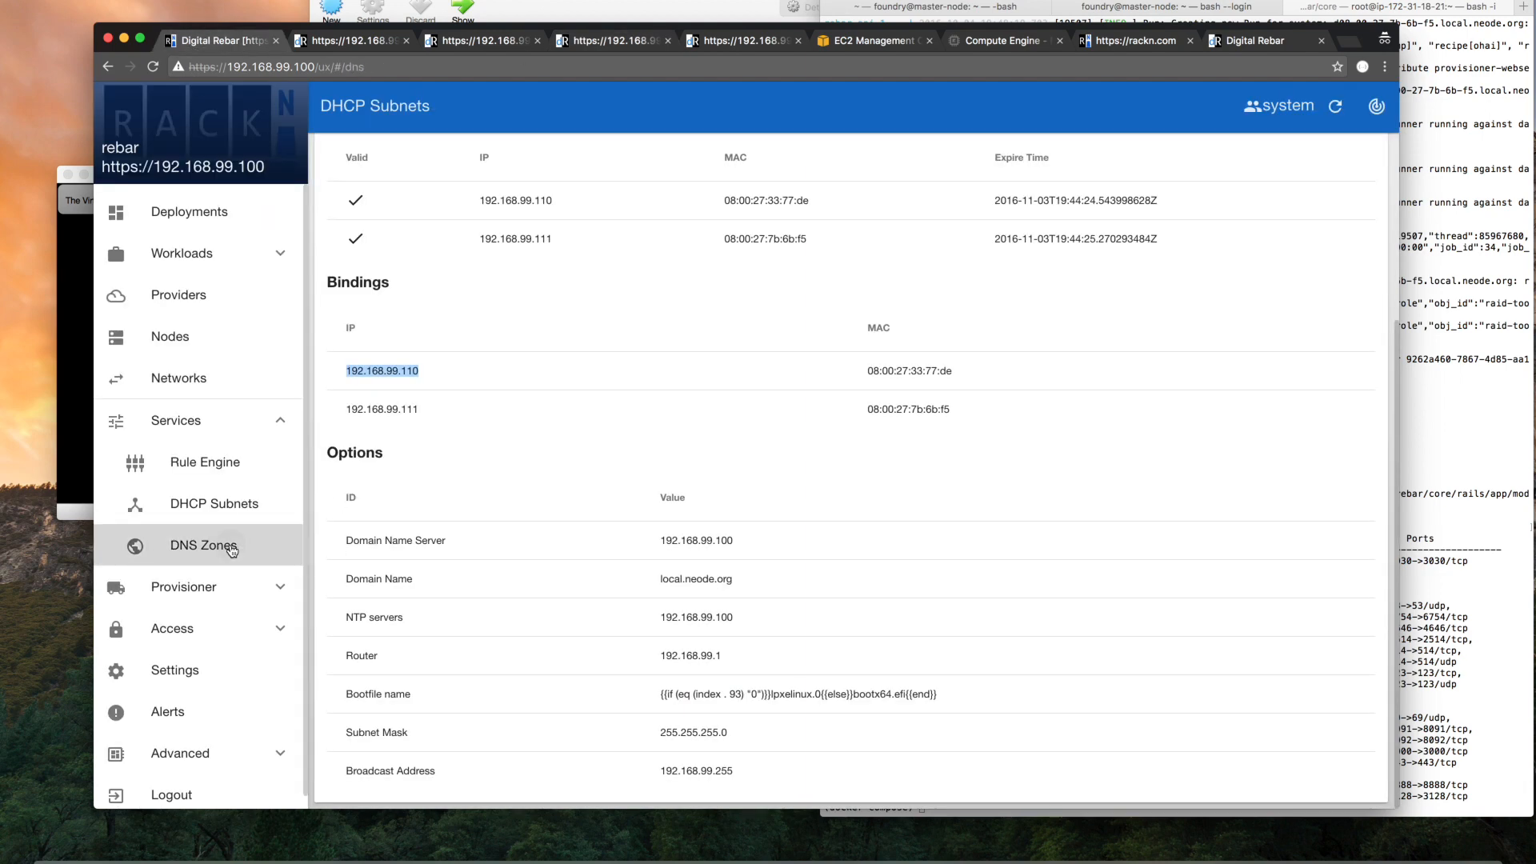
pyautogui.click(224, 542)
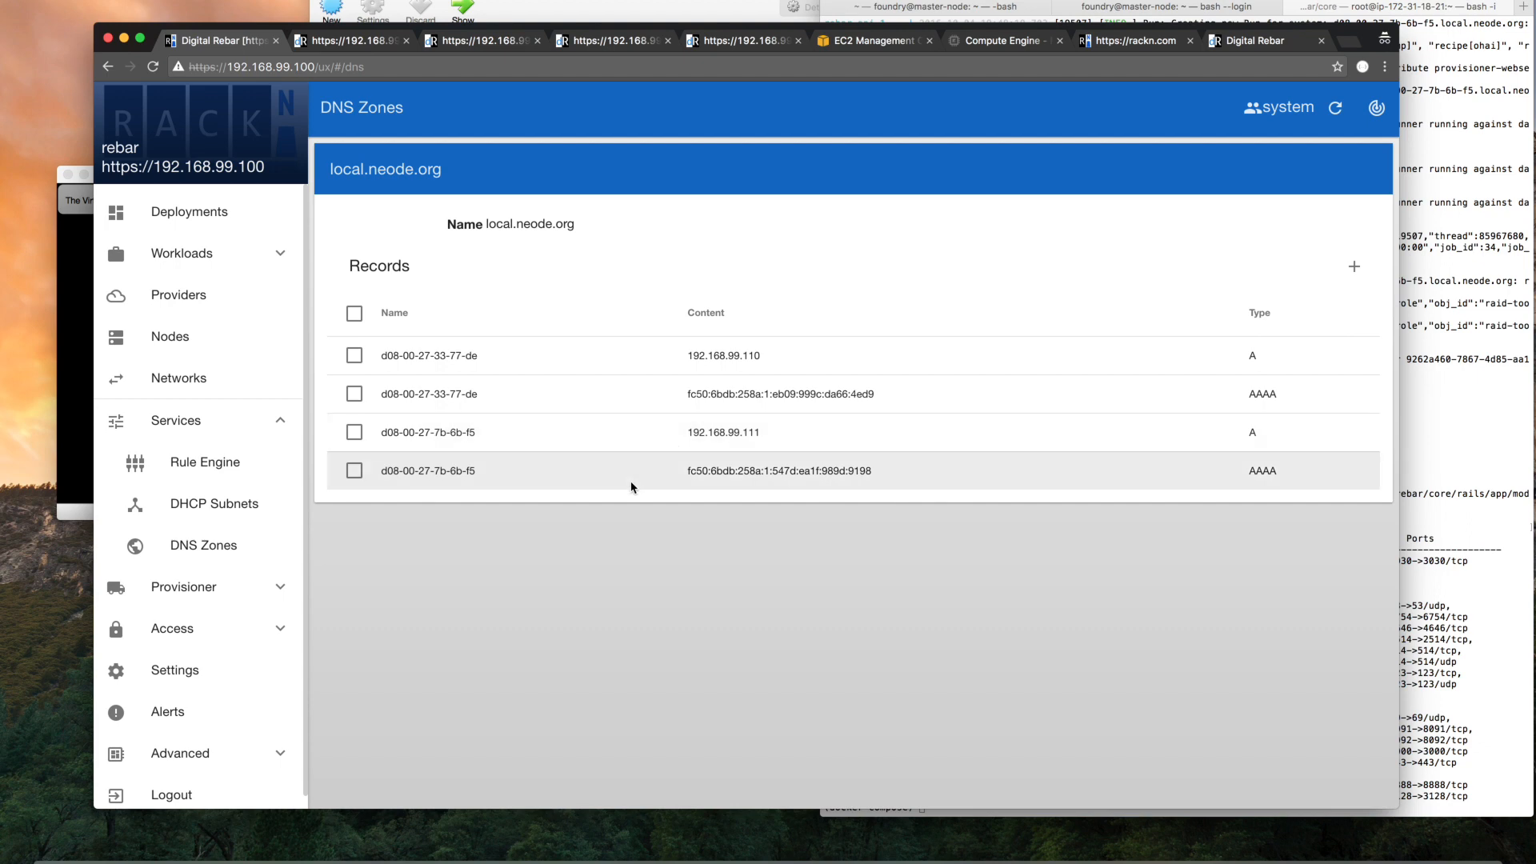
pyautogui.click(214, 592)
pyautogui.click(248, 624)
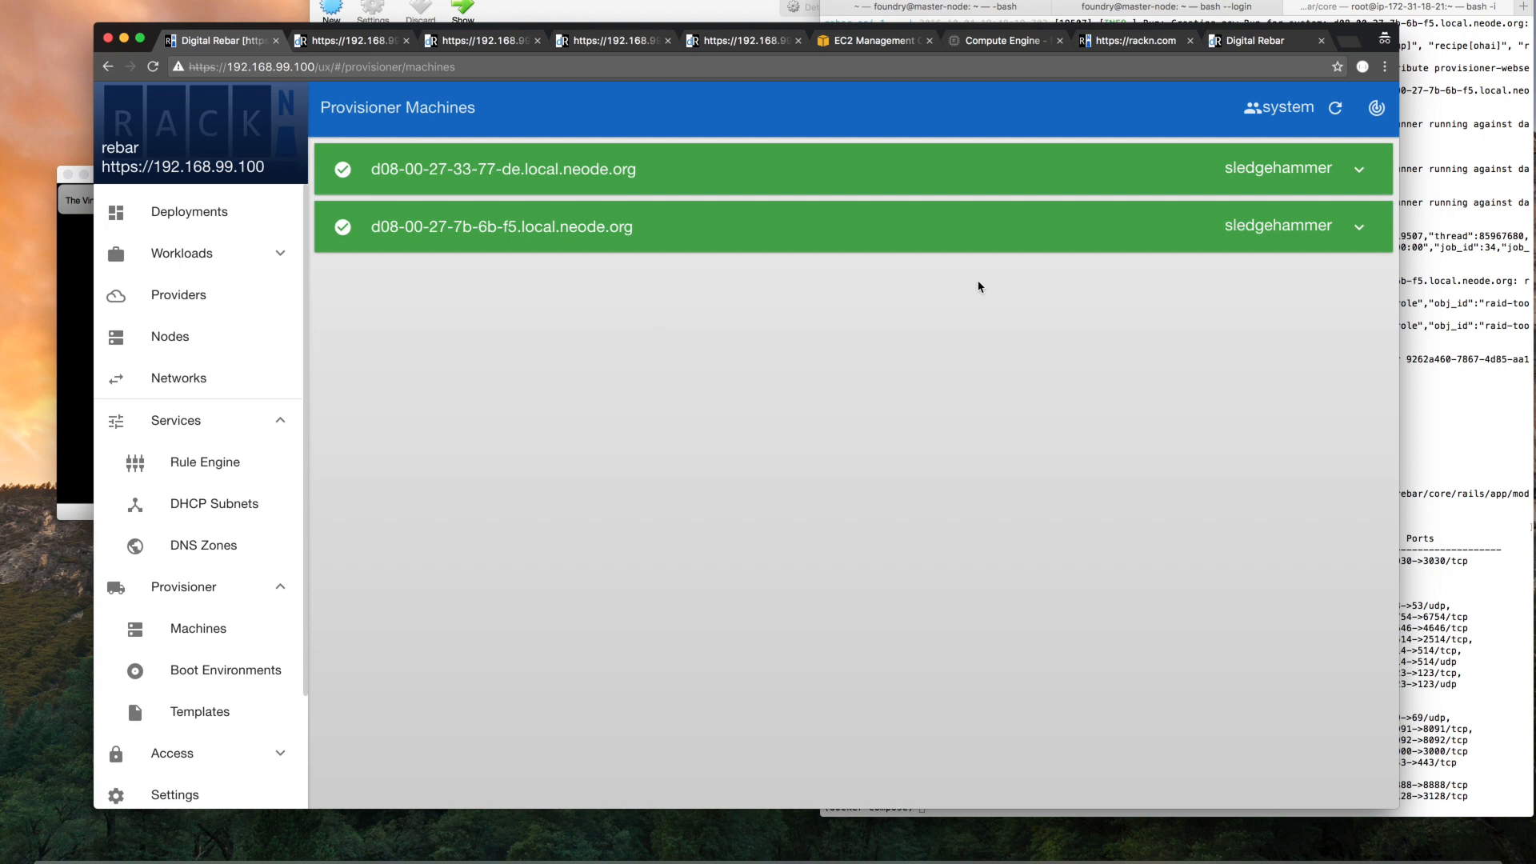
pyautogui.click(1180, 183)
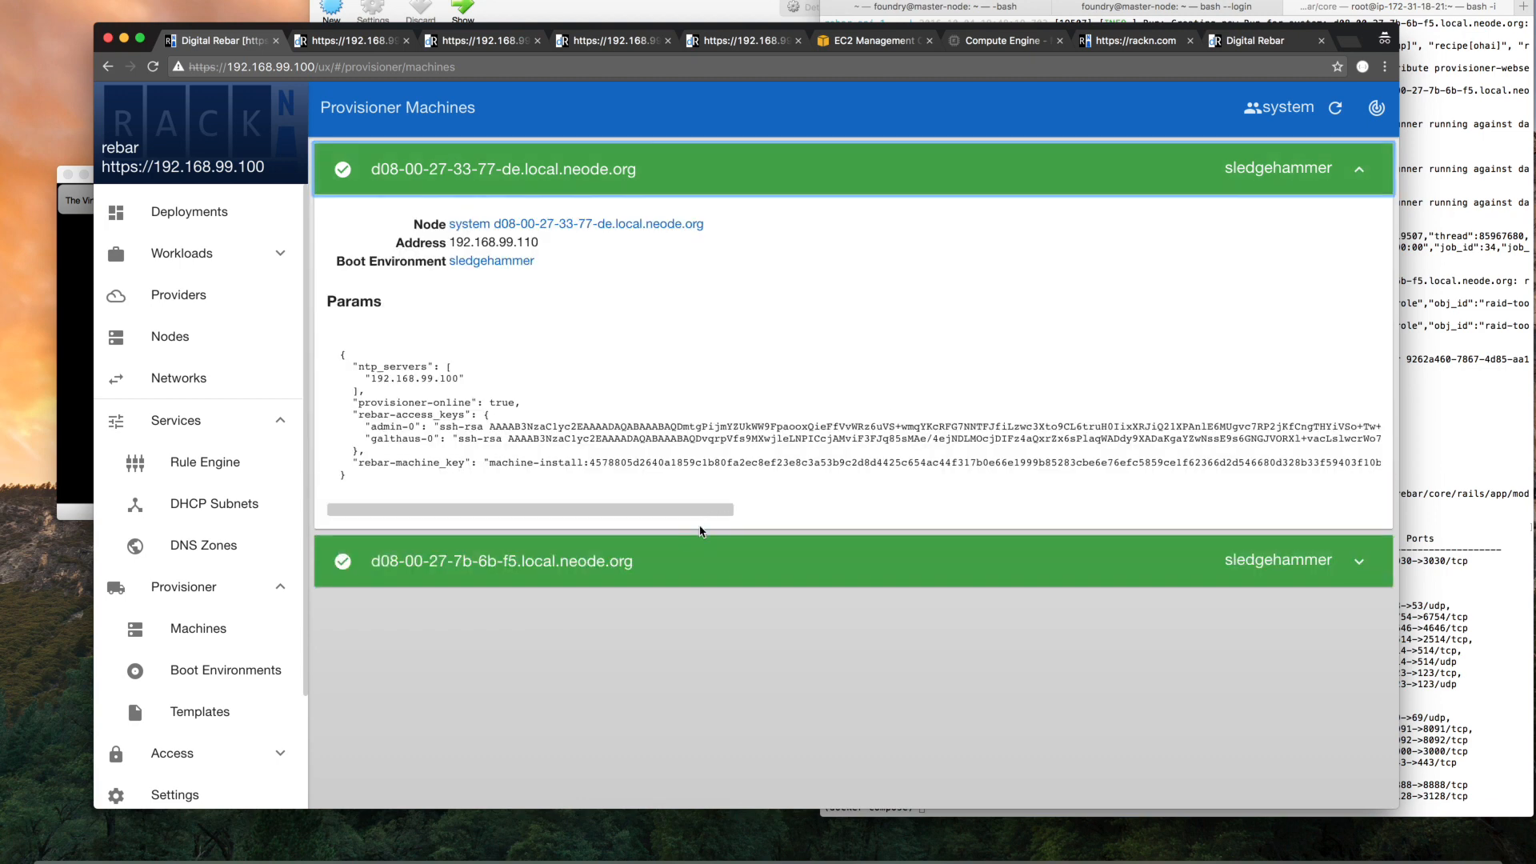
# Look through the provisioner boot environments and examine the parameters and templates of centos-7.2.1511-install
pyautogui.click(222, 672)
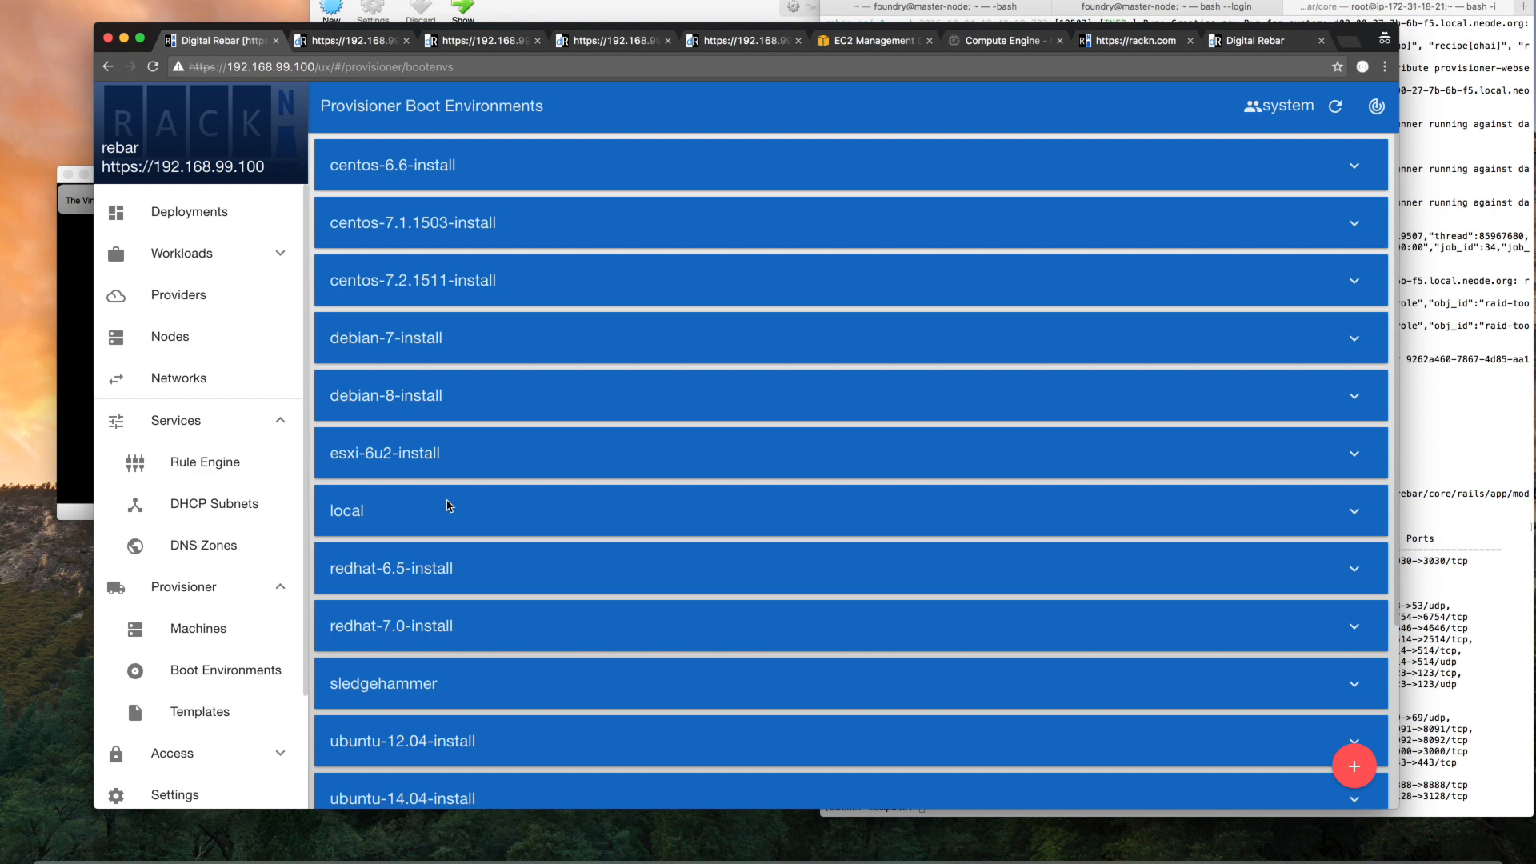
pyautogui.scroll(-3, 521, 536)
pyautogui.scroll(-2, 521, 535)
pyautogui.scroll(5, 521, 535)
pyautogui.click(508, 279)
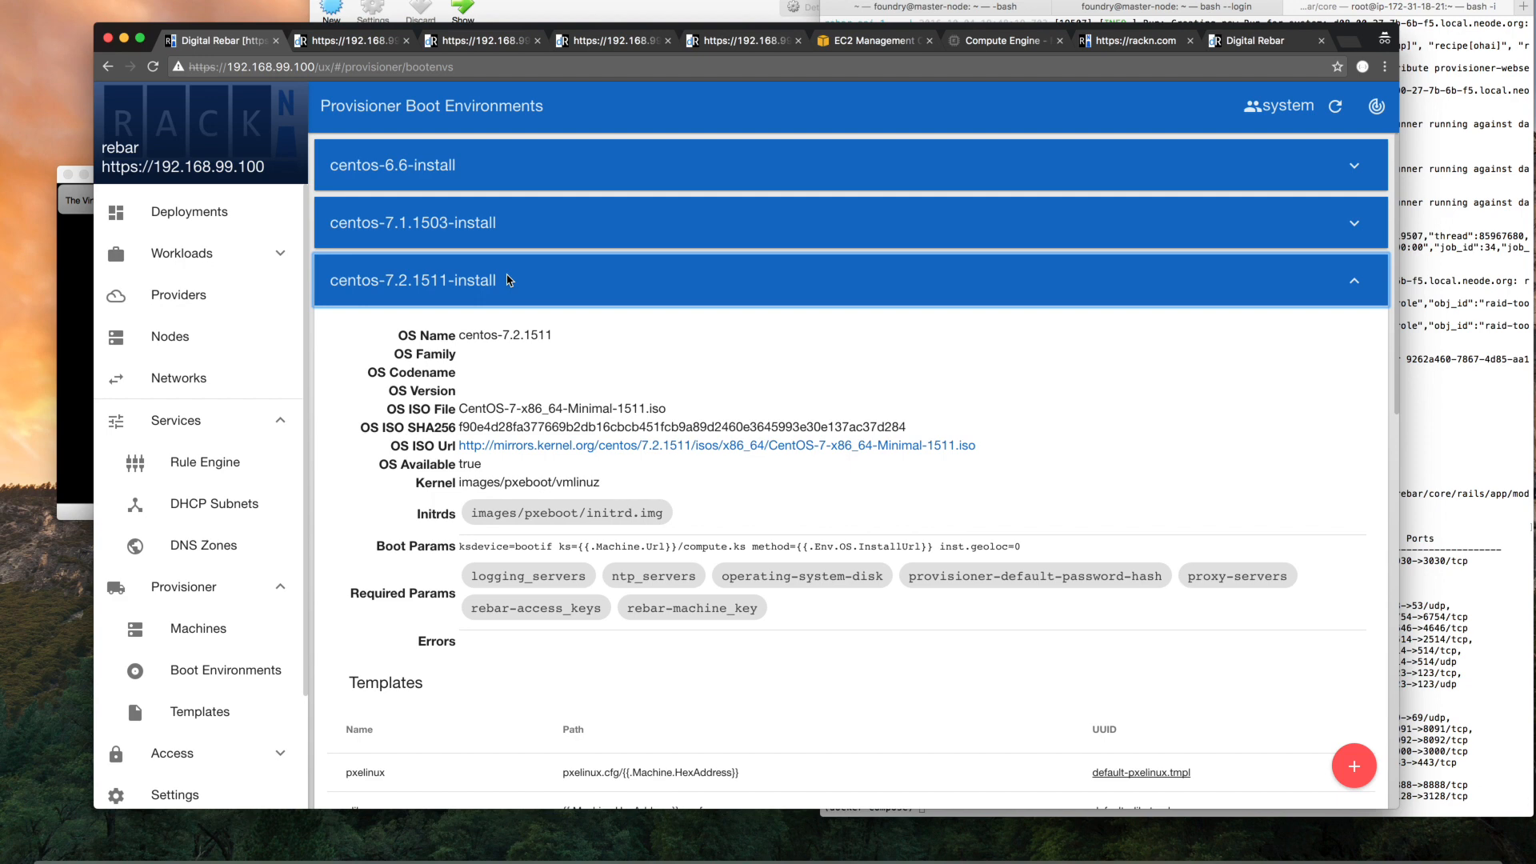
pyautogui.scroll(-5, 512, 683)
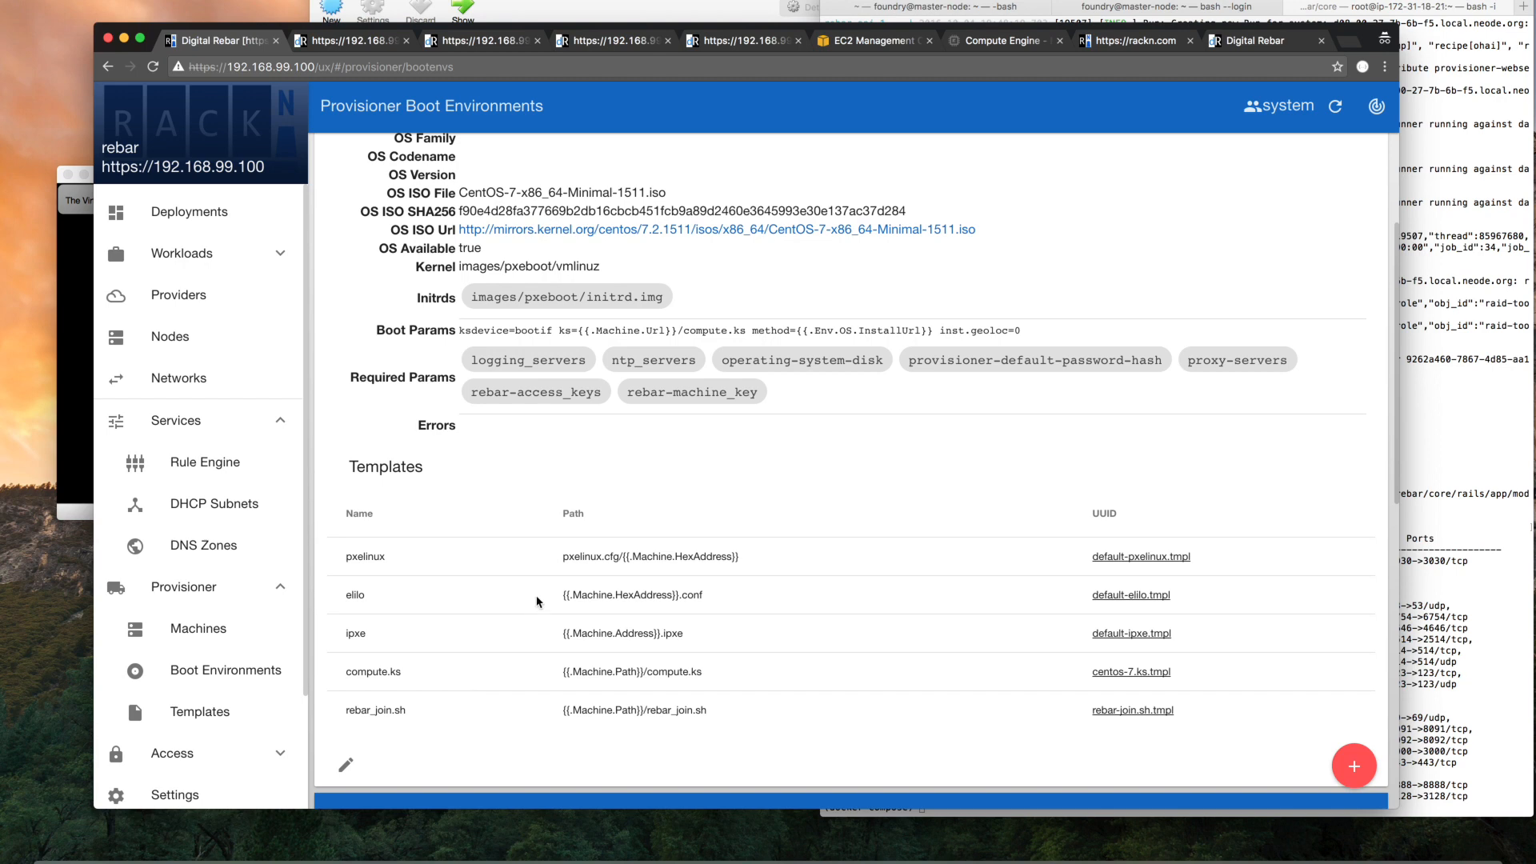
# Open the centos-7.ks.tmpl provisioner template and highlight the install URL and proxy-servers expressions in its repo line
pyautogui.click(208, 713)
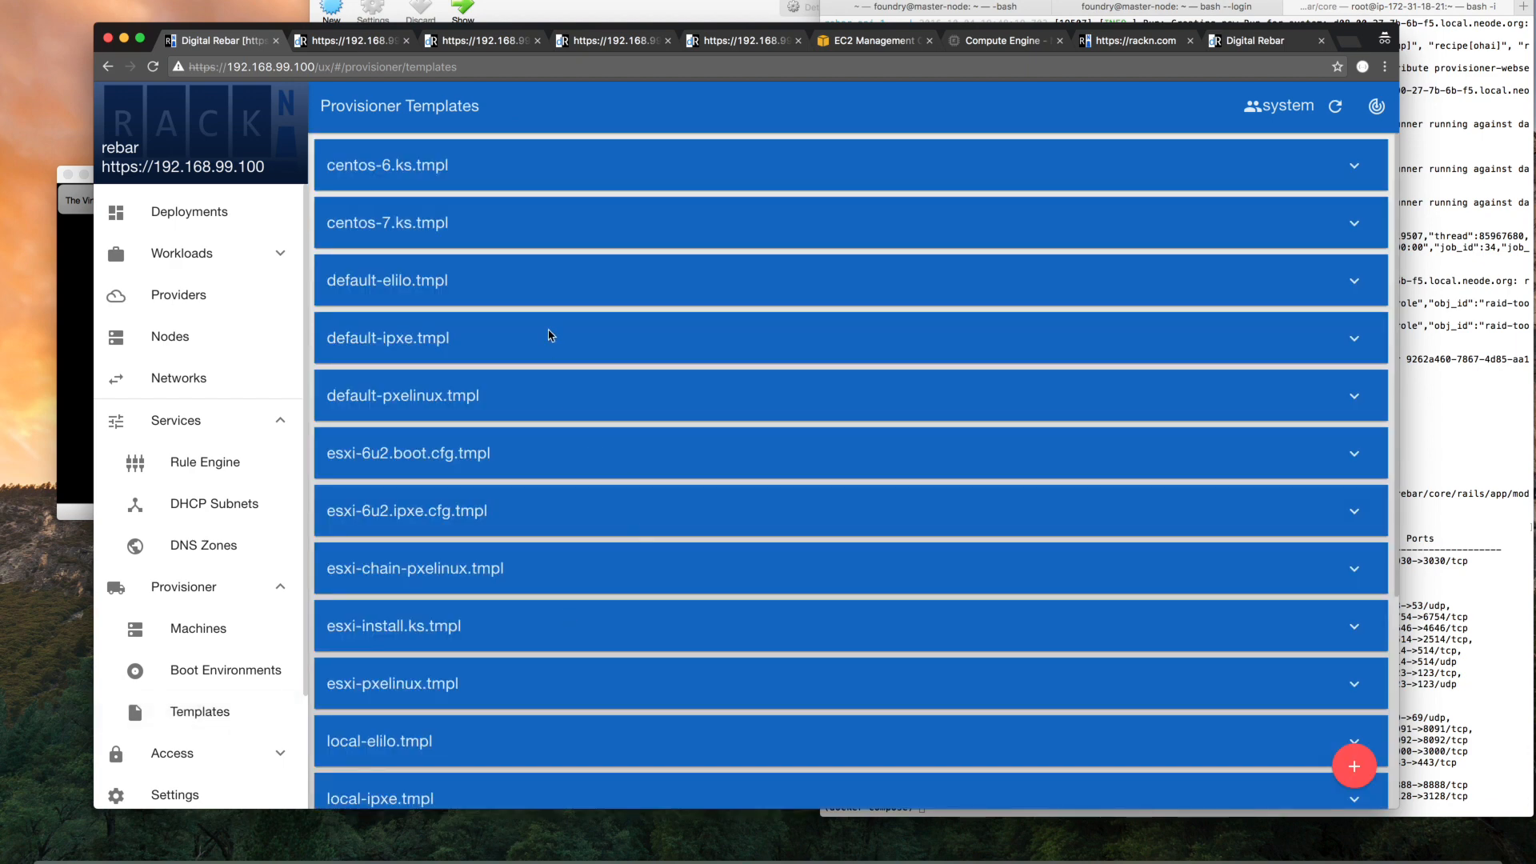
pyautogui.click(530, 240)
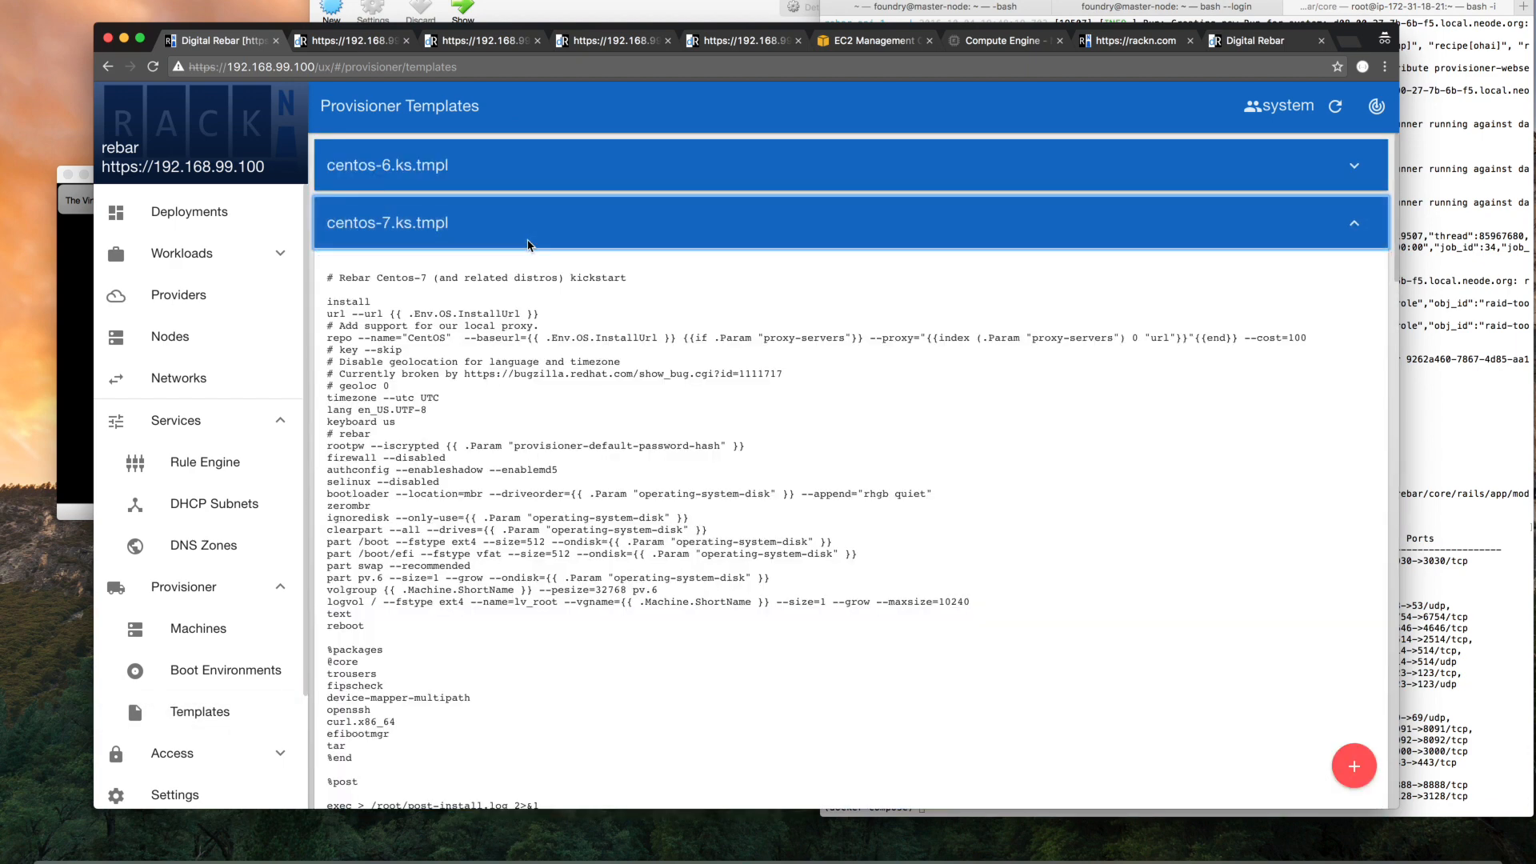
pyautogui.scroll(-2, 537, 512)
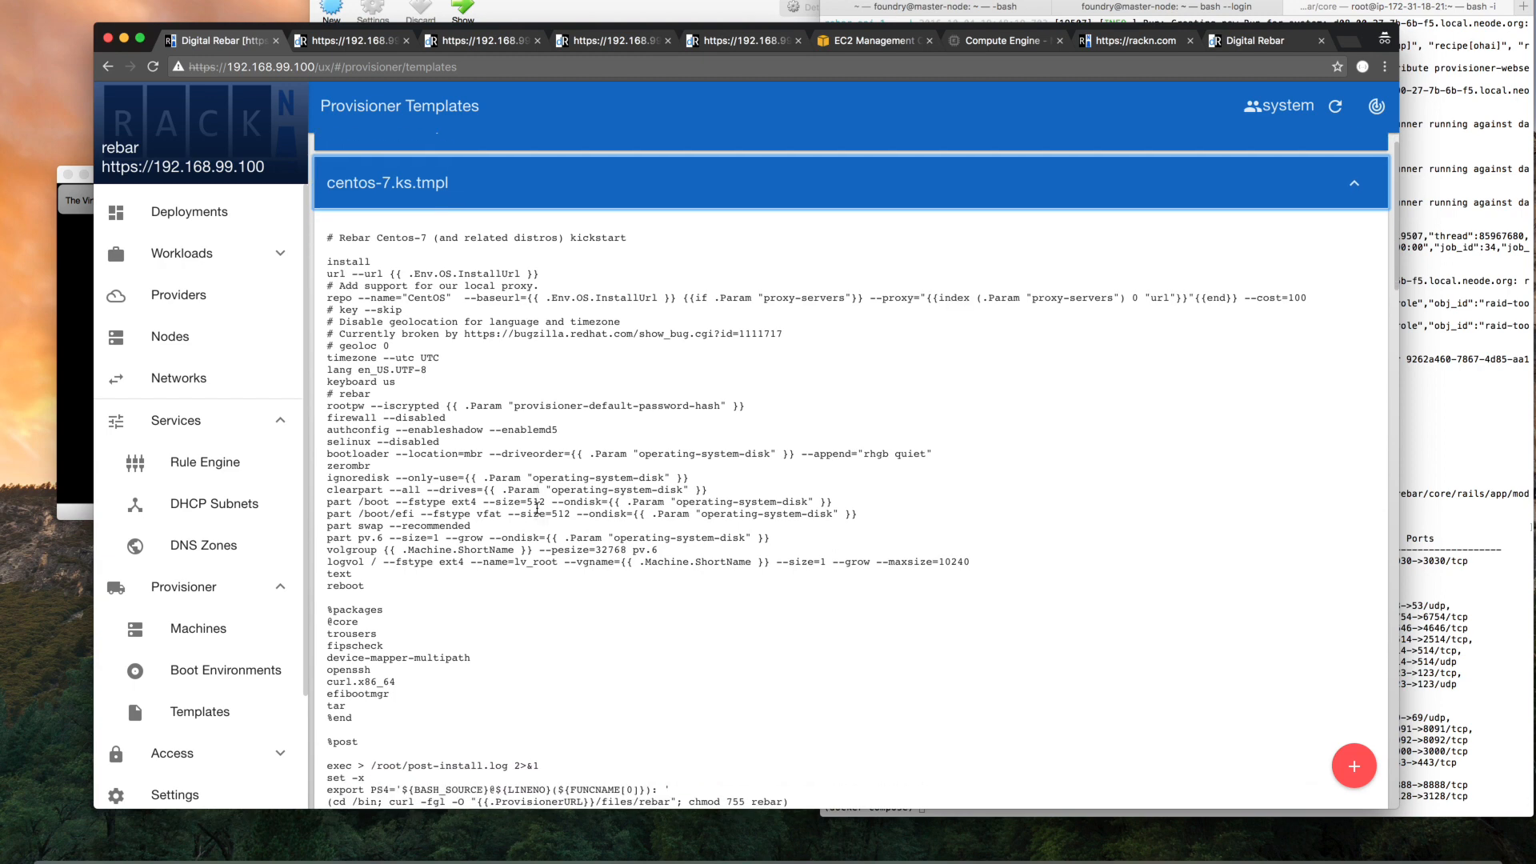
pyautogui.moveTo(527, 298); pyautogui.dragTo(702, 295)
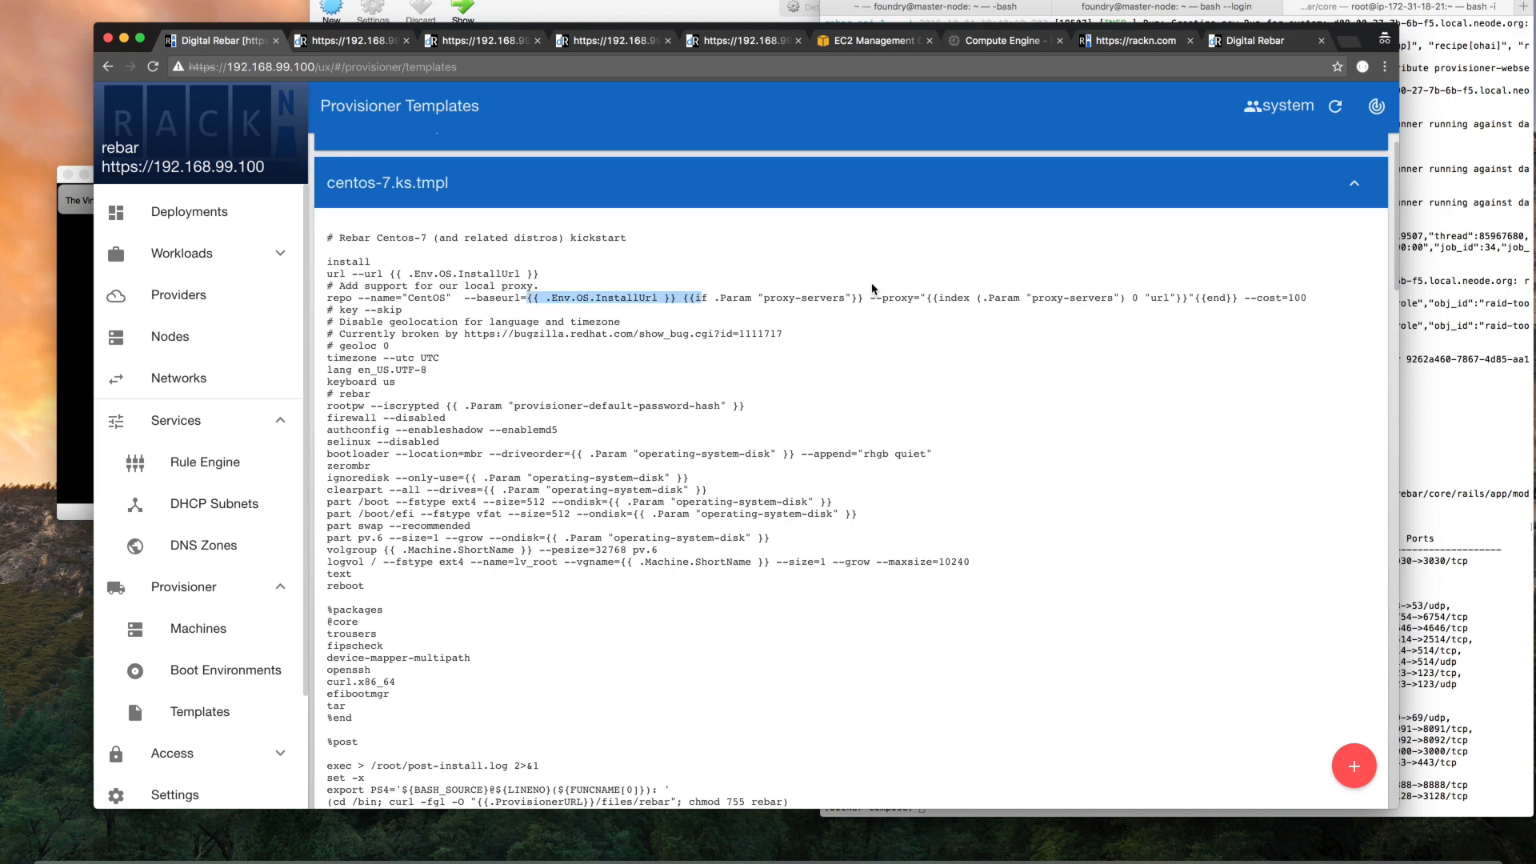
pyautogui.moveTo(682, 296); pyautogui.dragTo(1110, 295)
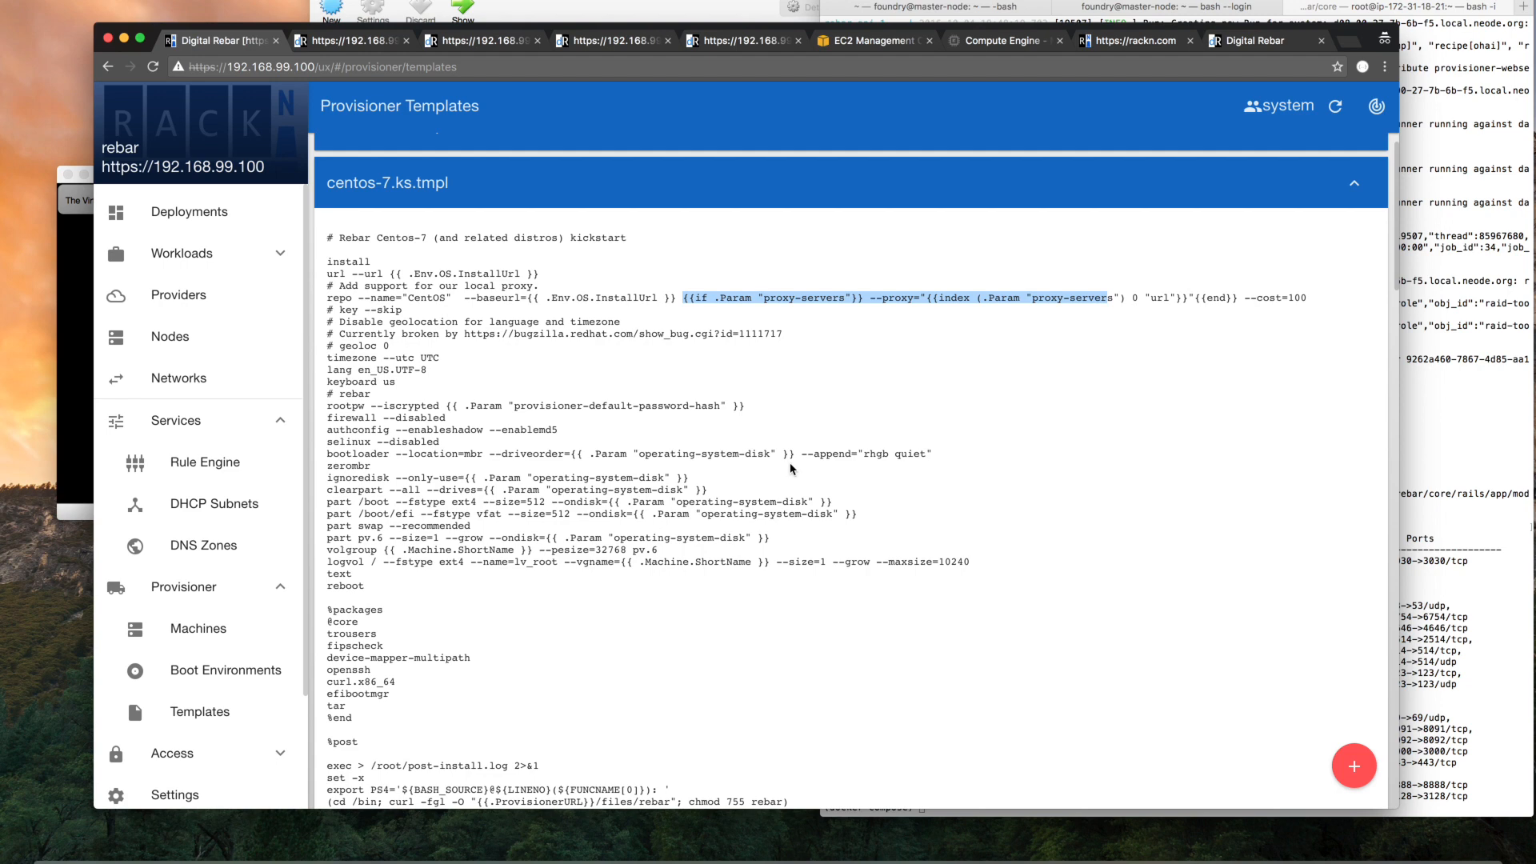
# Open the Rule Engine's template-workload-ruleset and highlight the on_node_move event selector and the template-cleanup matcher
pyautogui.click(266, 592)
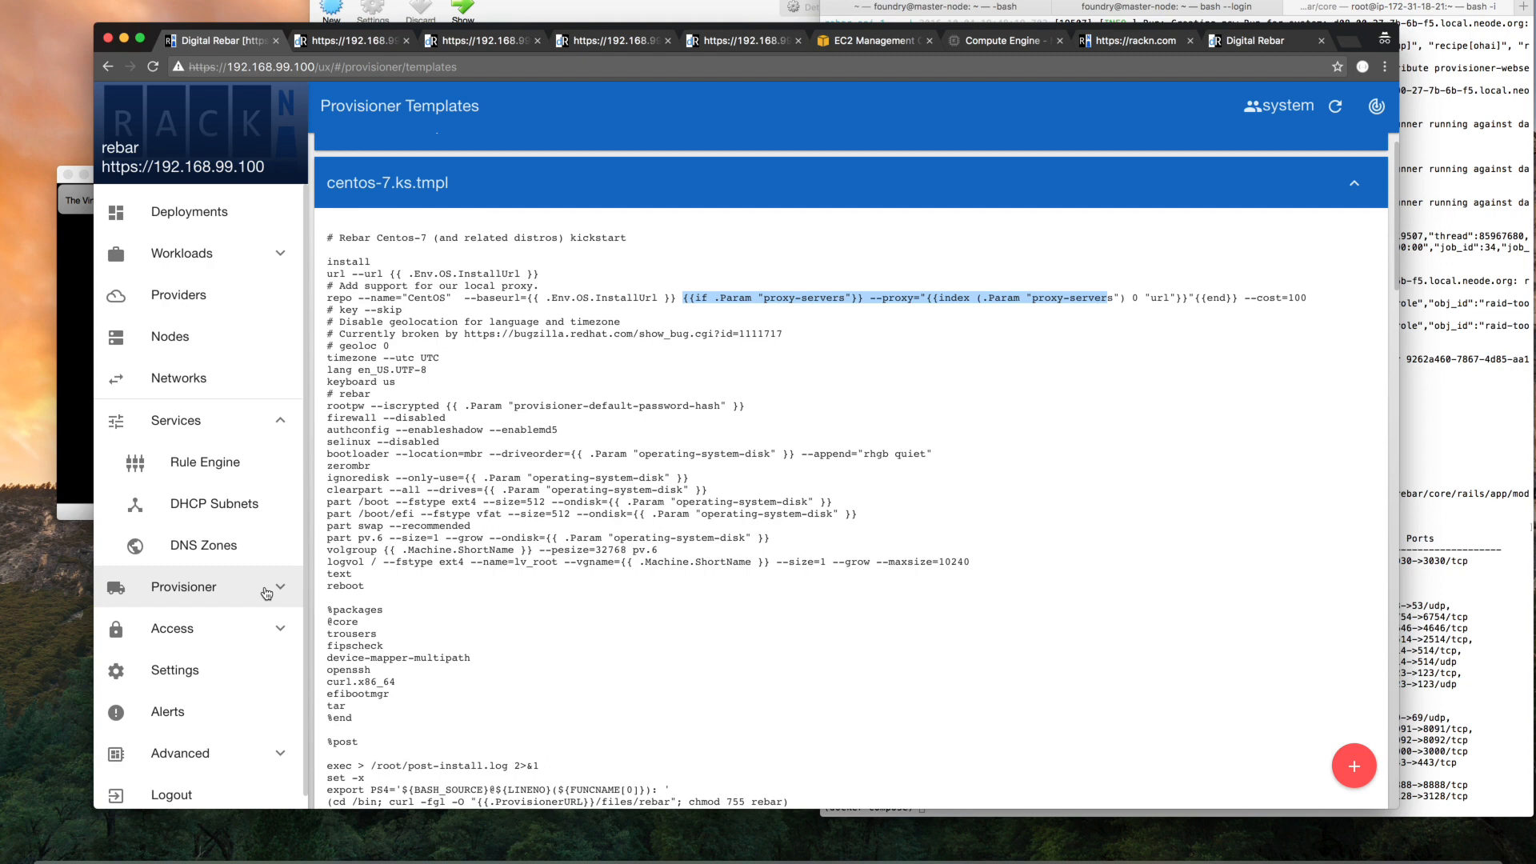
pyautogui.click(230, 464)
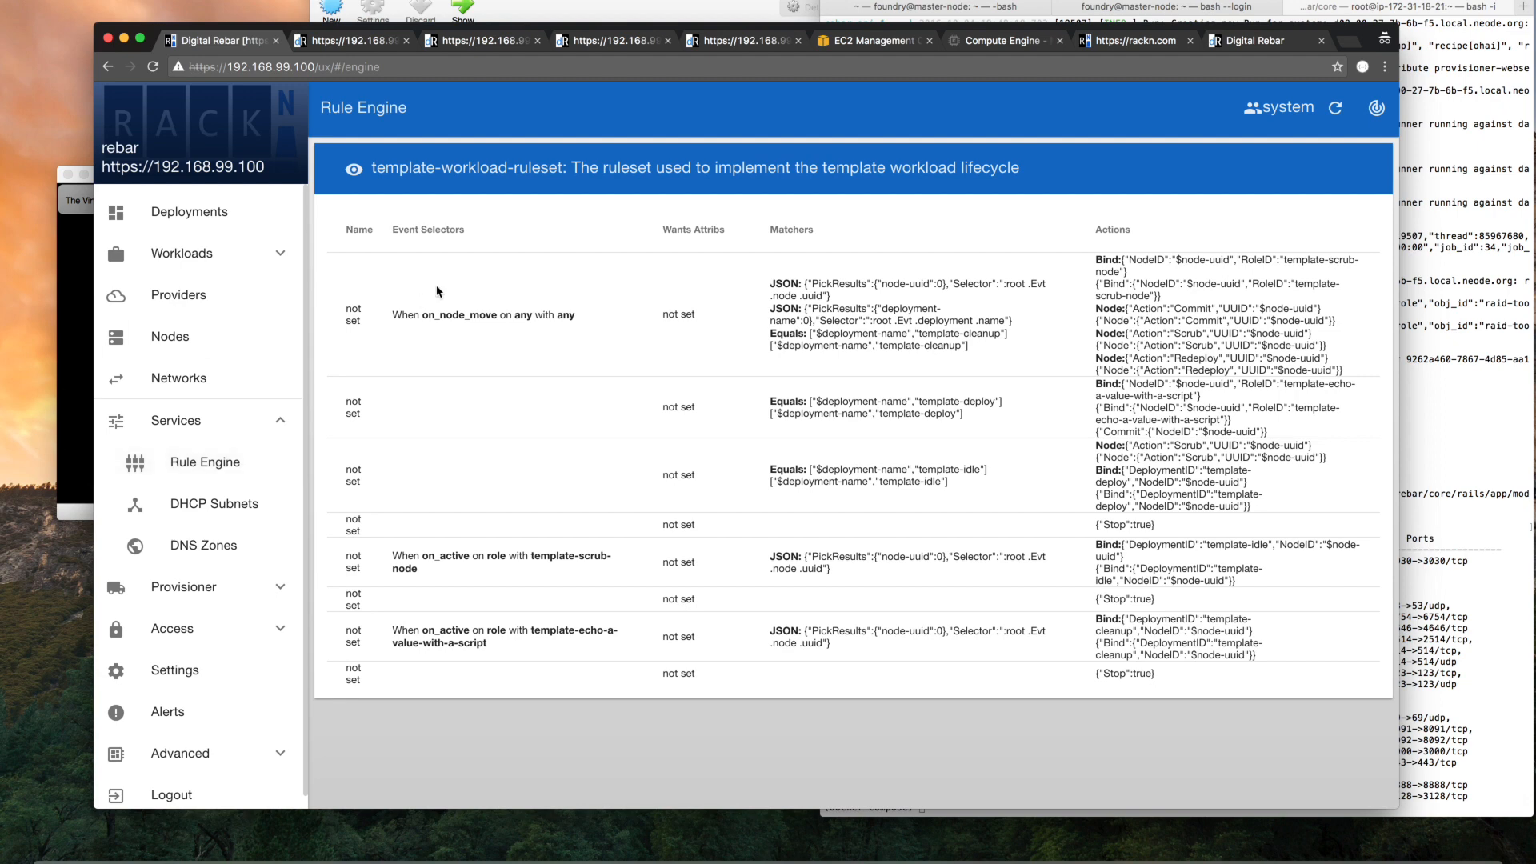
pyautogui.moveTo(393, 313); pyautogui.dragTo(614, 311)
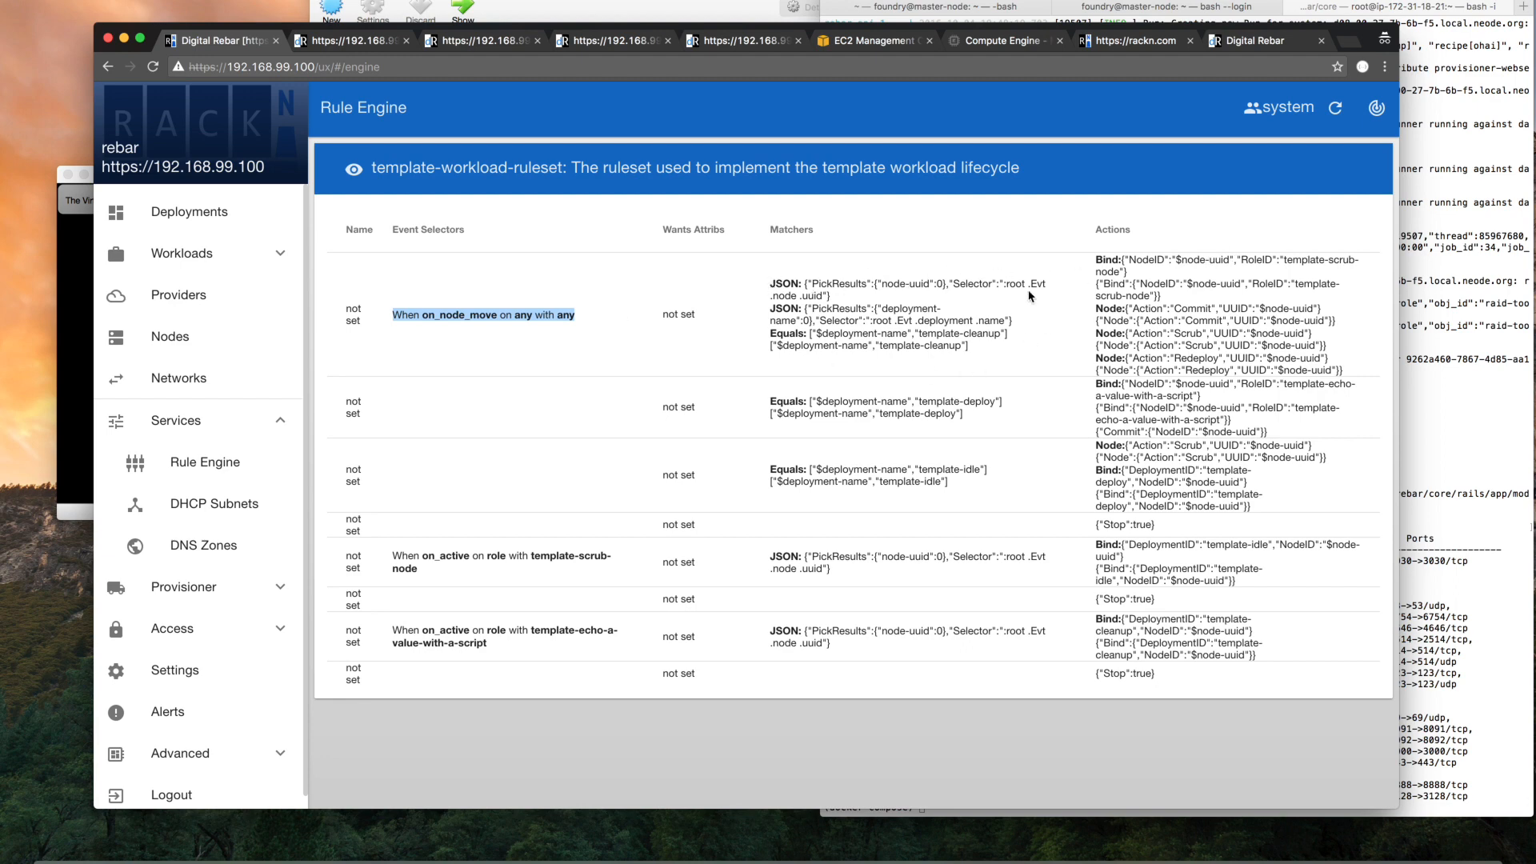
pyautogui.doubleClick(921, 347)
pyautogui.moveTo(921, 348); pyautogui.dragTo(992, 345)
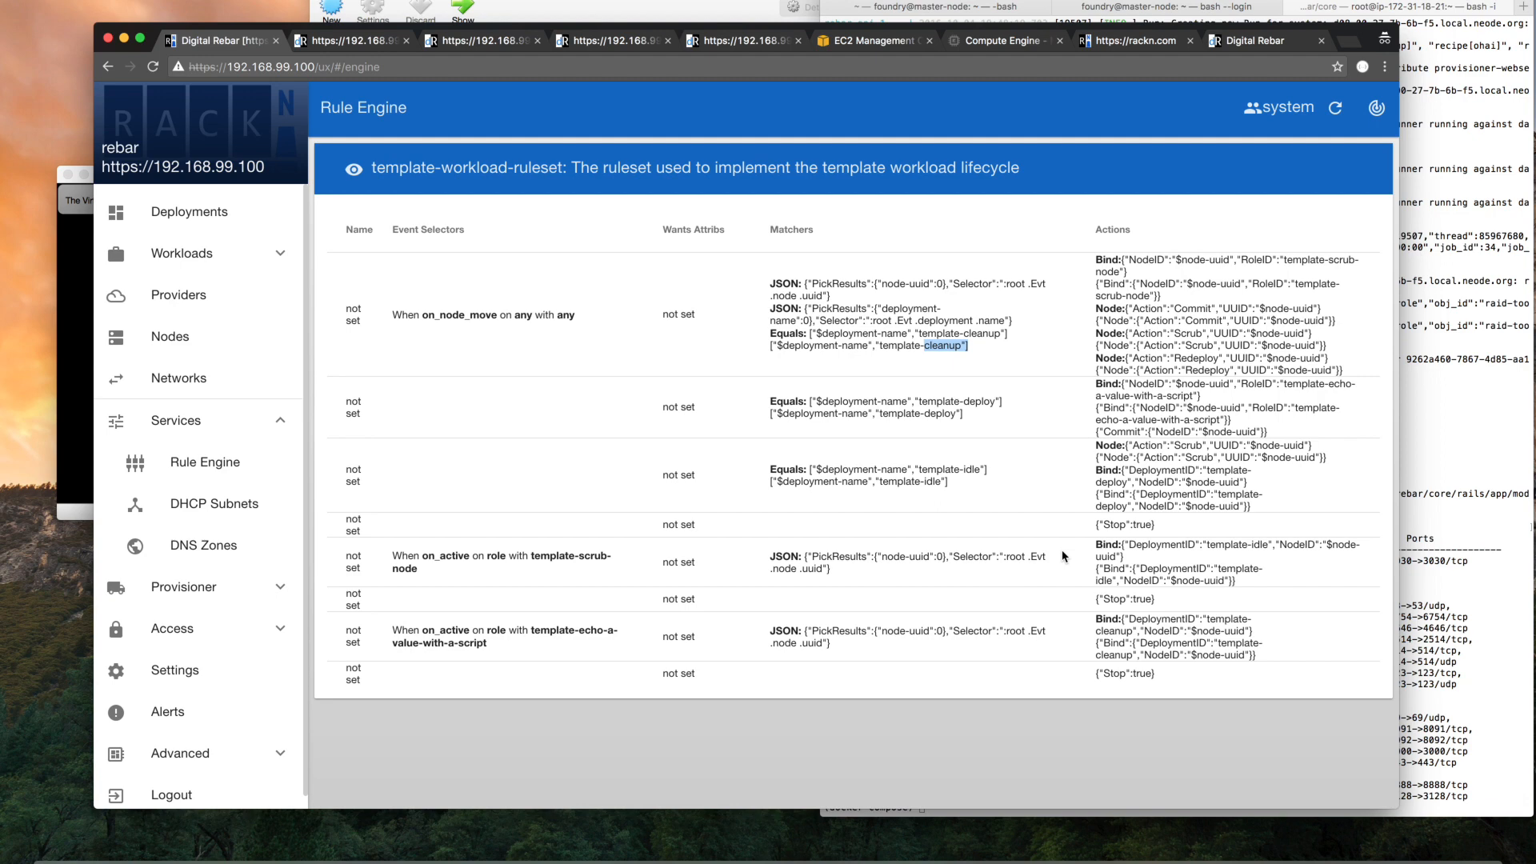
# Expand the system deployment to view its nodes, and open the list of providers
pyautogui.click(260, 433)
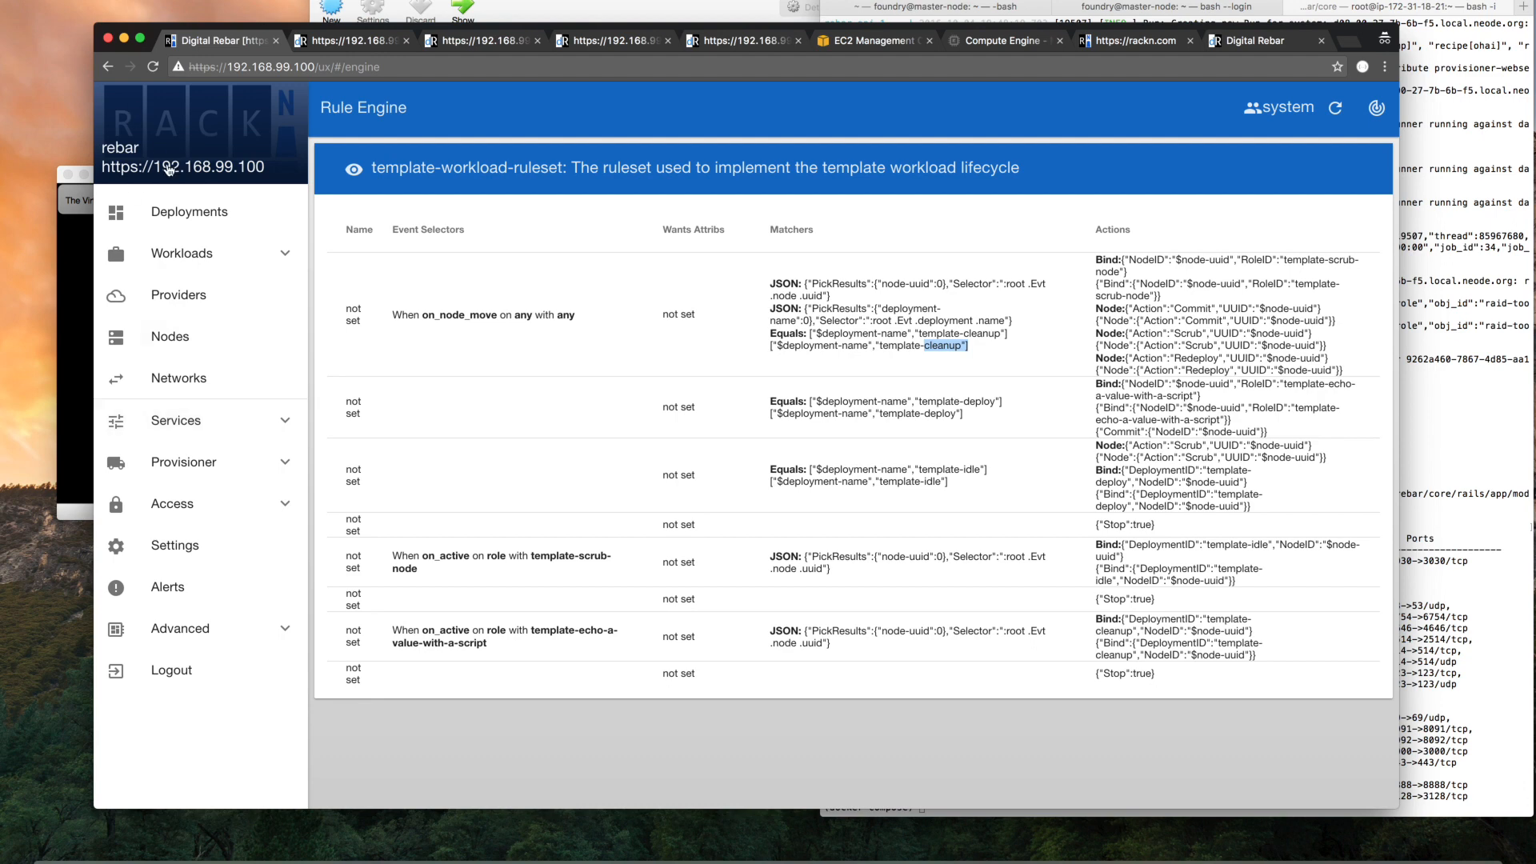
pyautogui.click(176, 212)
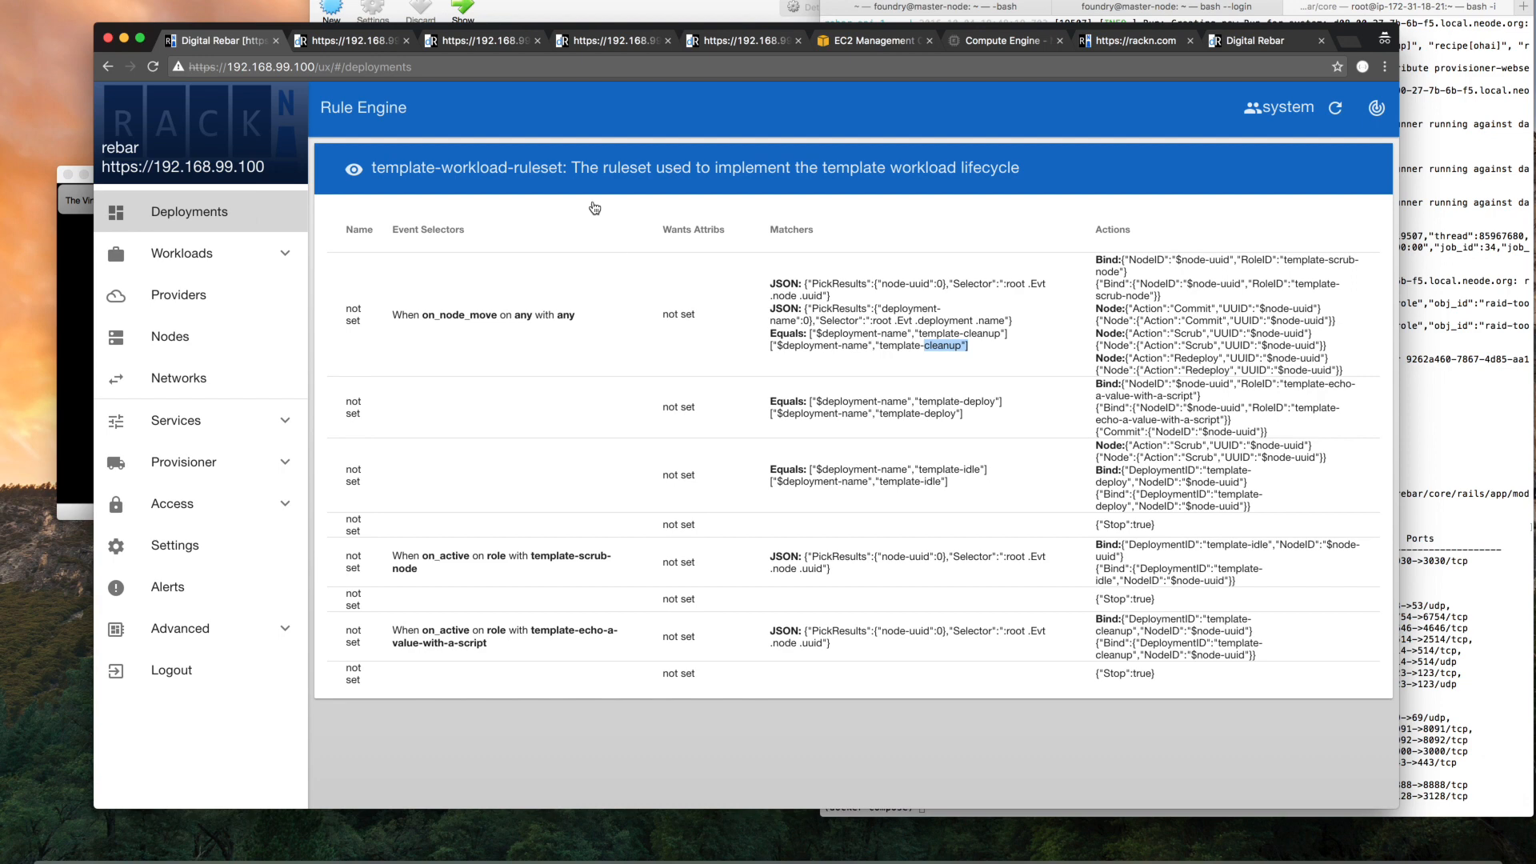
pyautogui.click(217, 219)
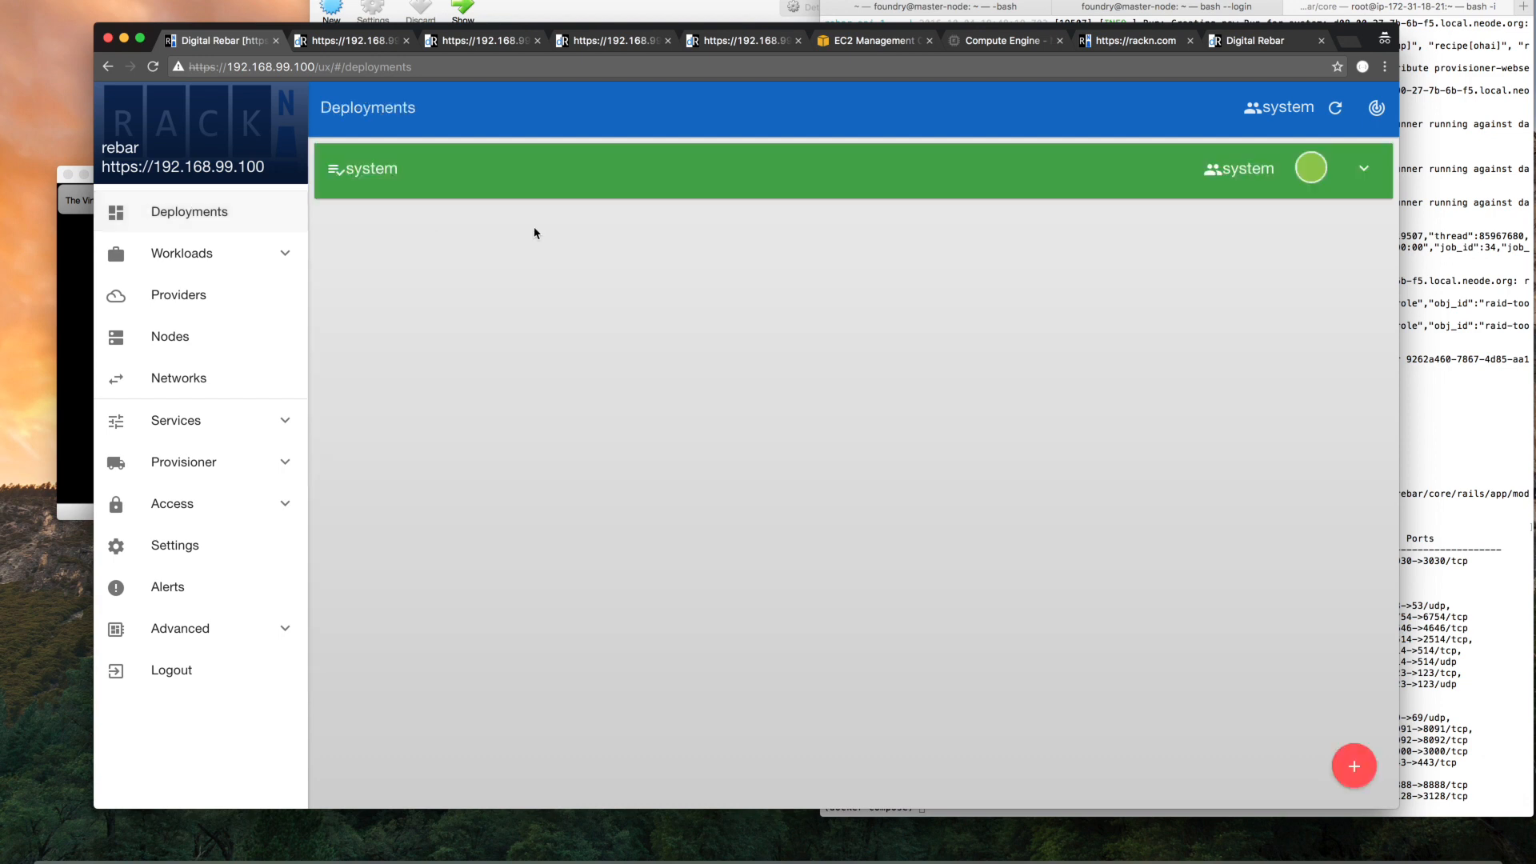
pyautogui.click(516, 191)
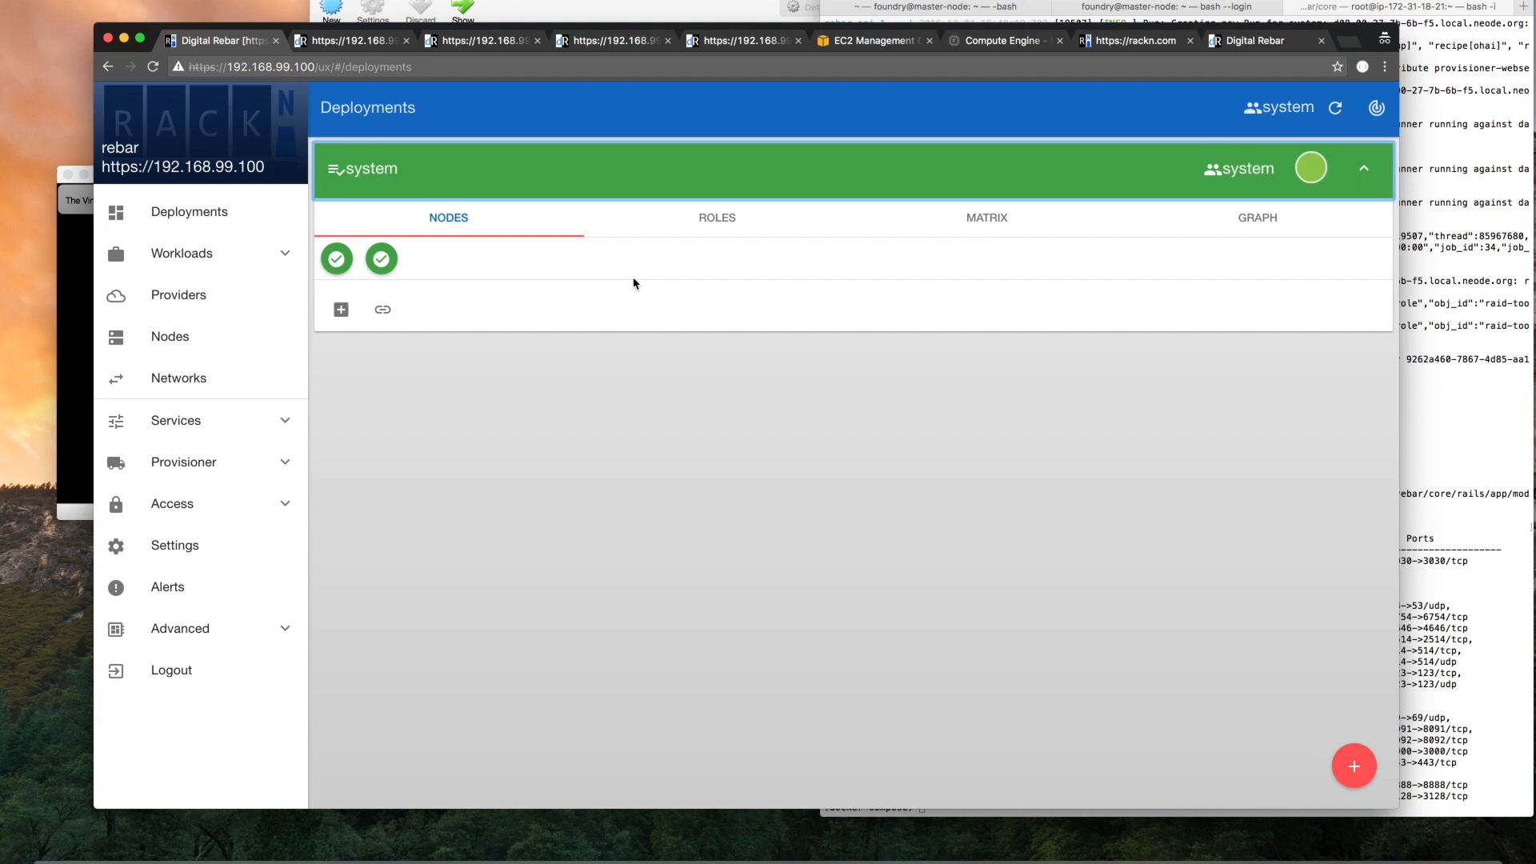
pyautogui.click(191, 306)
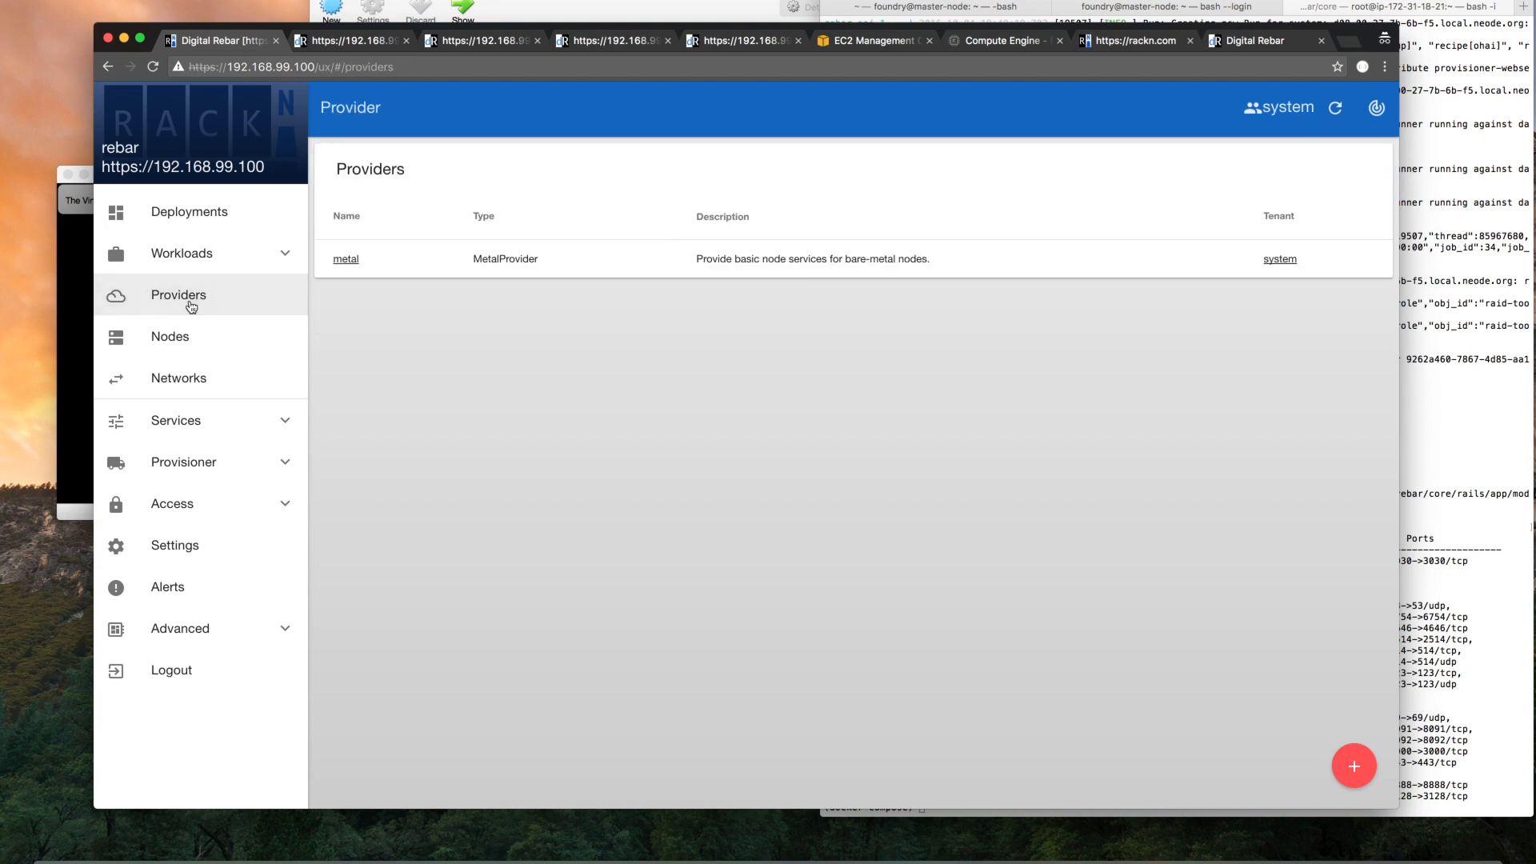
# Switch to the terminal, change to the parent directory and list the scripts in workloads/
pyautogui.click(1504, 385)
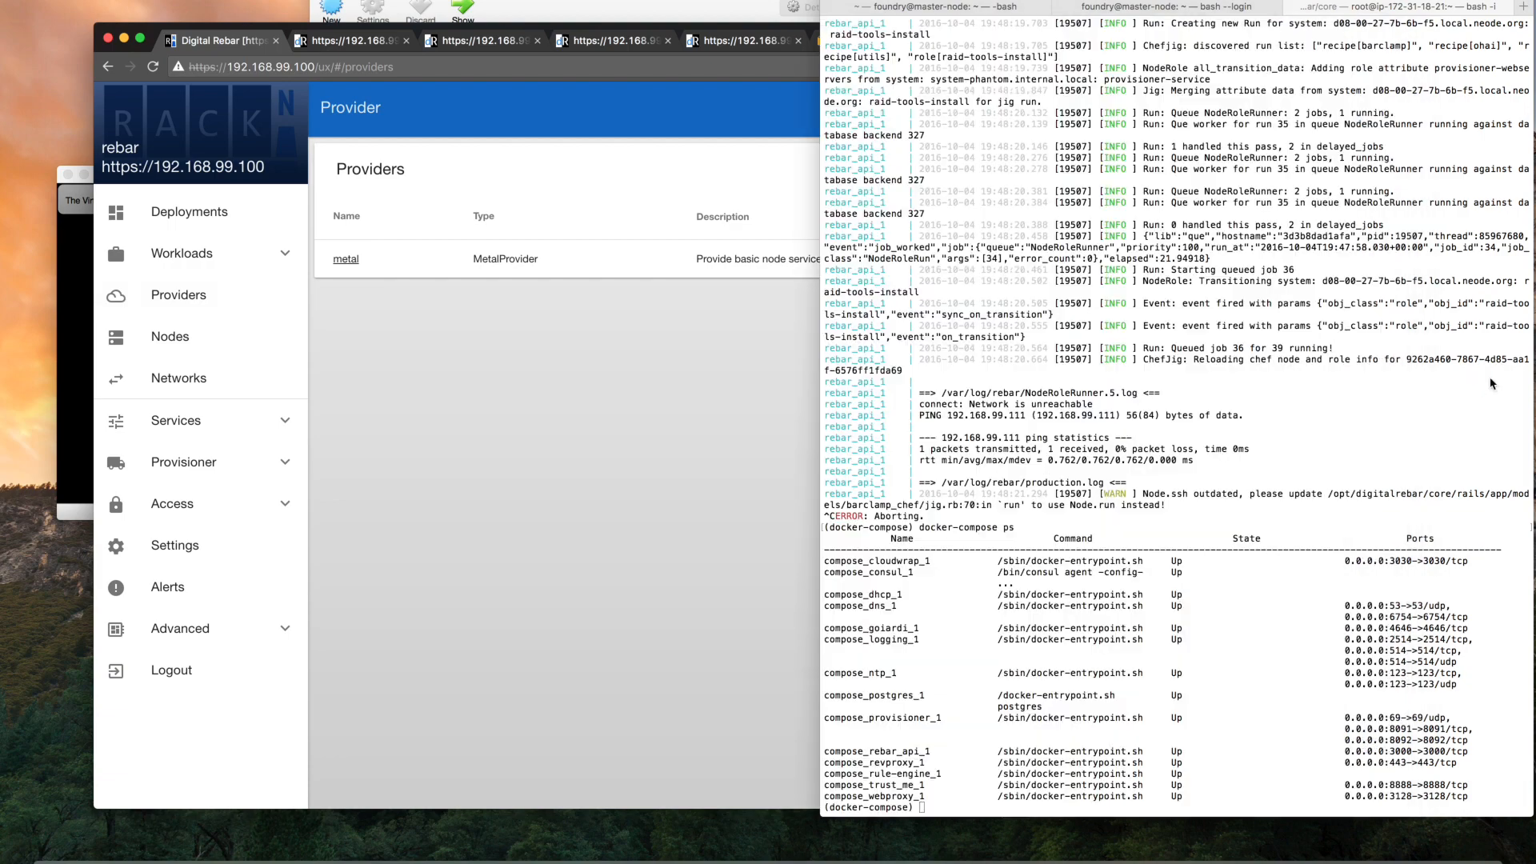
pyautogui.write('cd ../')
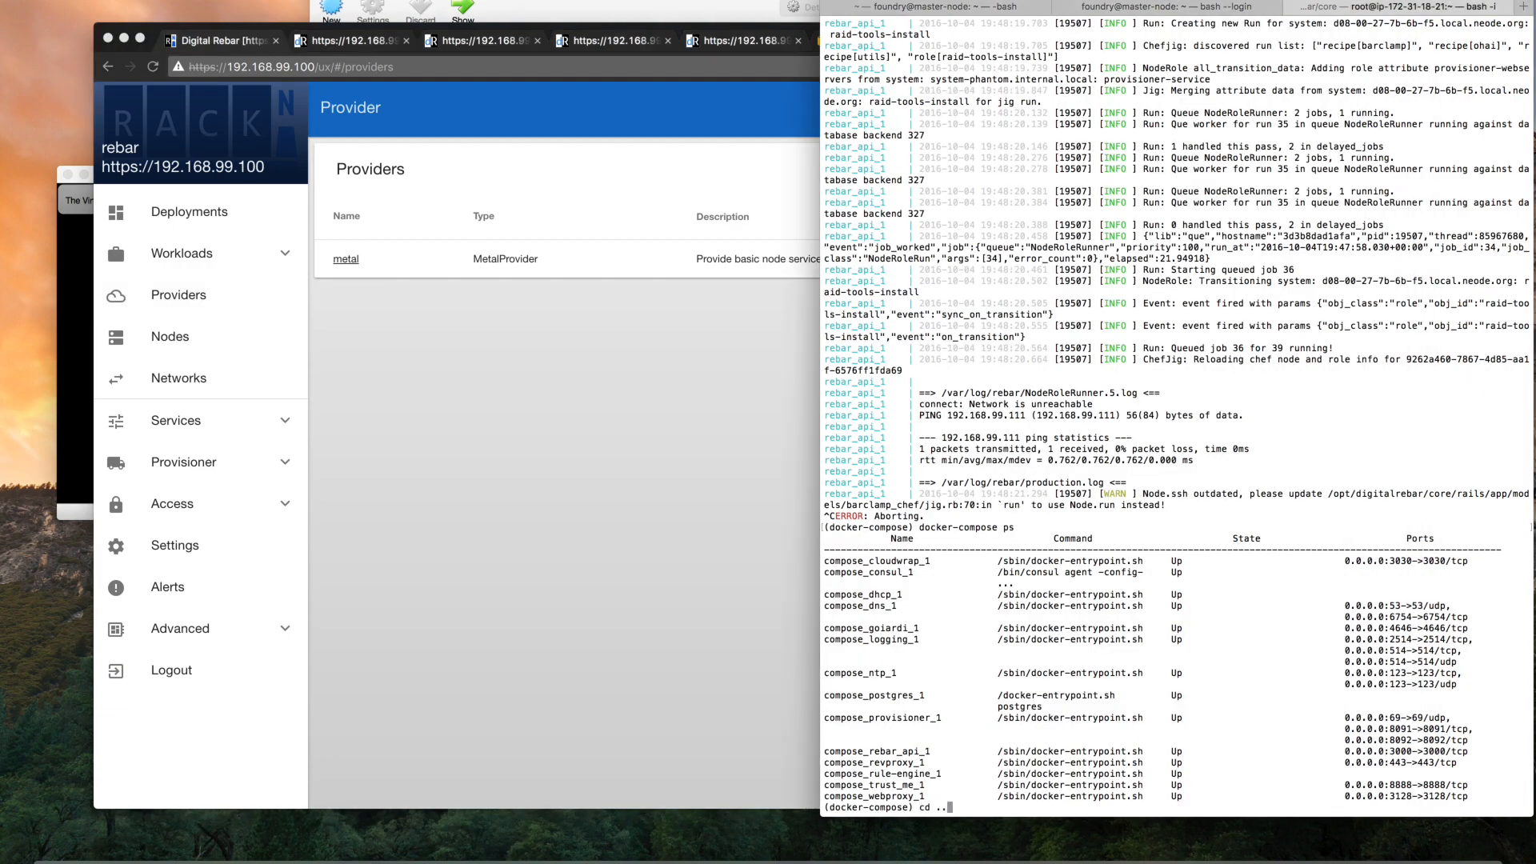
pyautogui.press('Return')
pyautogui.write('workloads/')
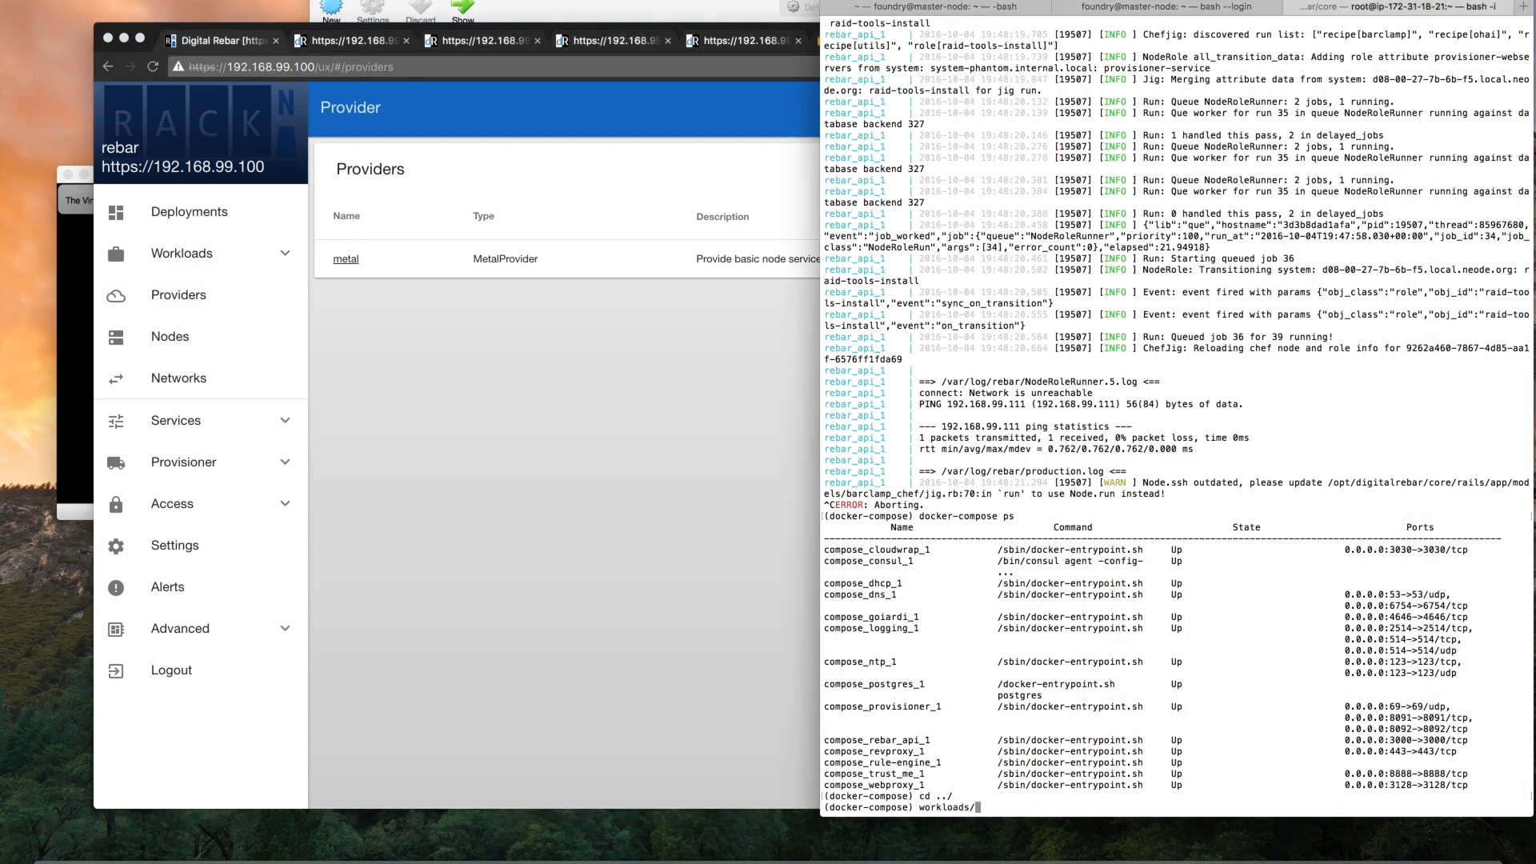
pyautogui.press('Tab')
pyautogui.press('Tab')
# Find the earlier add-provider command in the shell history and run workloads/add-provider.sh --admin-ip=192.168.99.100 --provider=packet
pyautogui.write('ad')
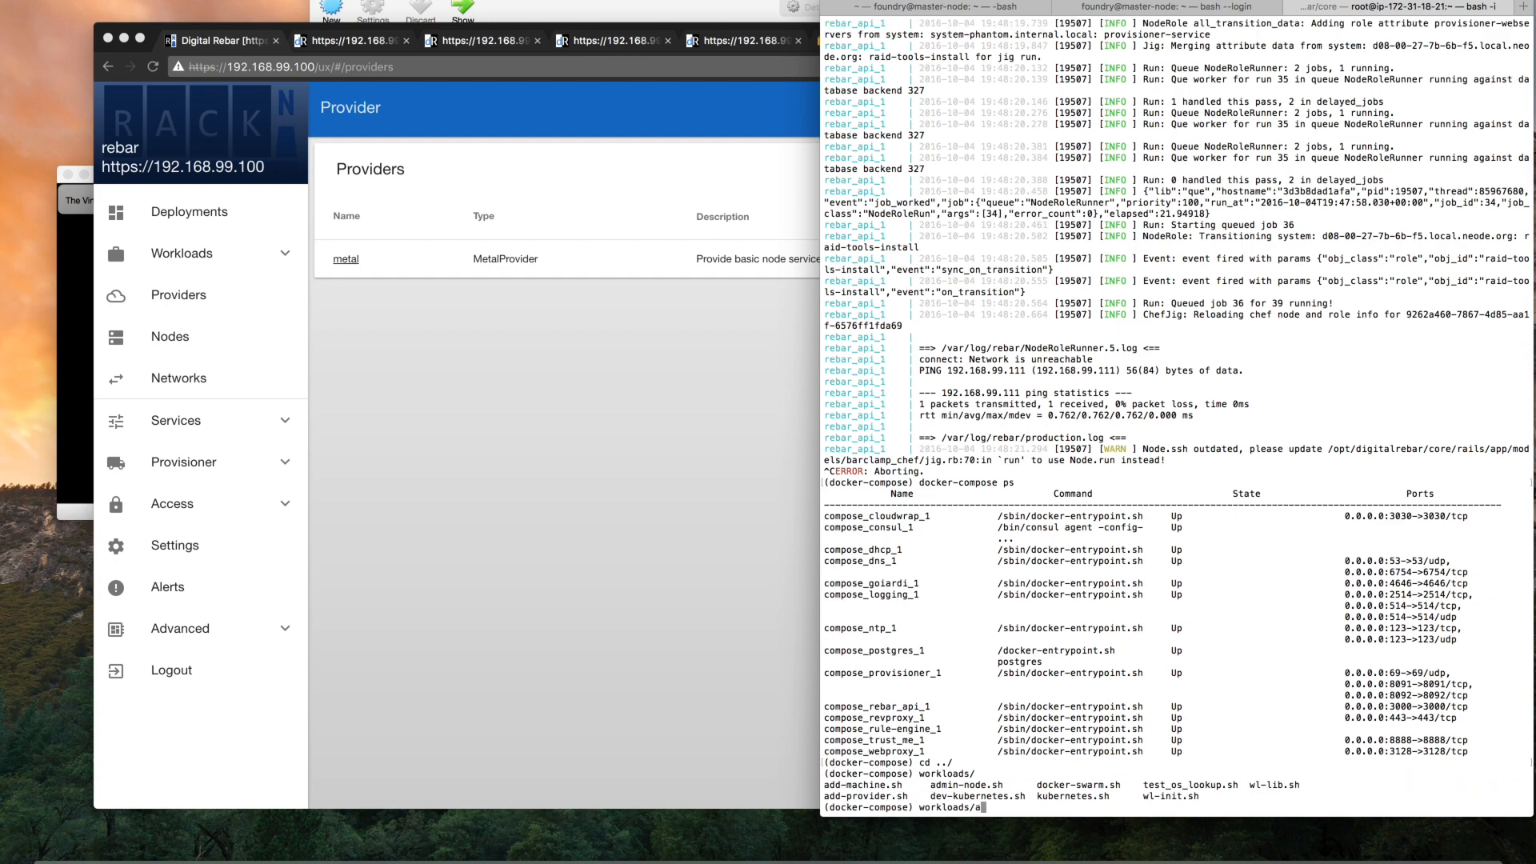
pyautogui.write('d--p')
pyautogui.hotkey('ctrl', 'r')
pyautogui.write('work')
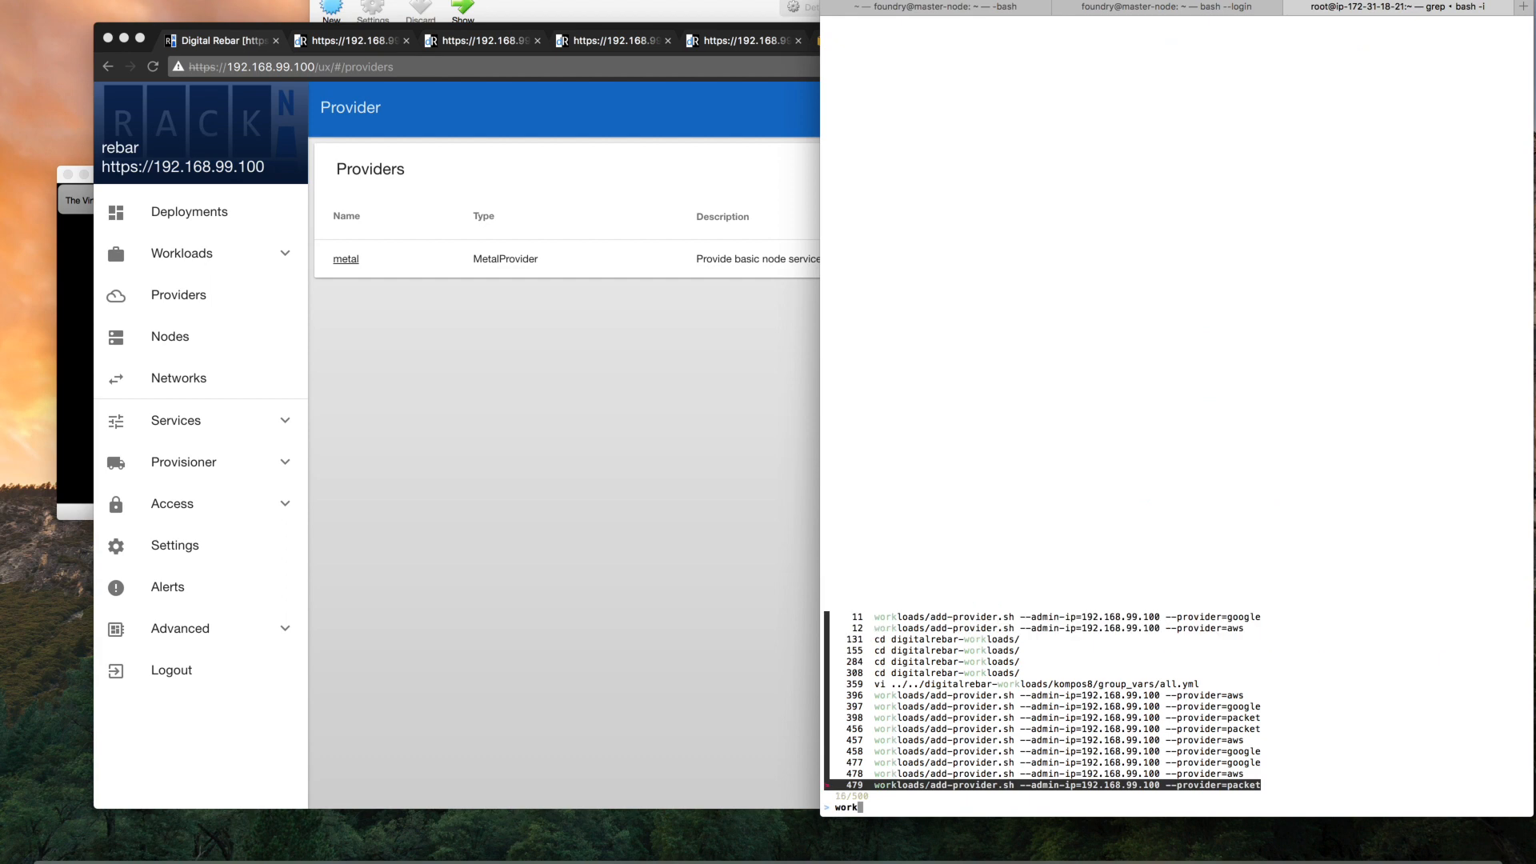
pyautogui.press('Return')
pyautogui.press('Return')
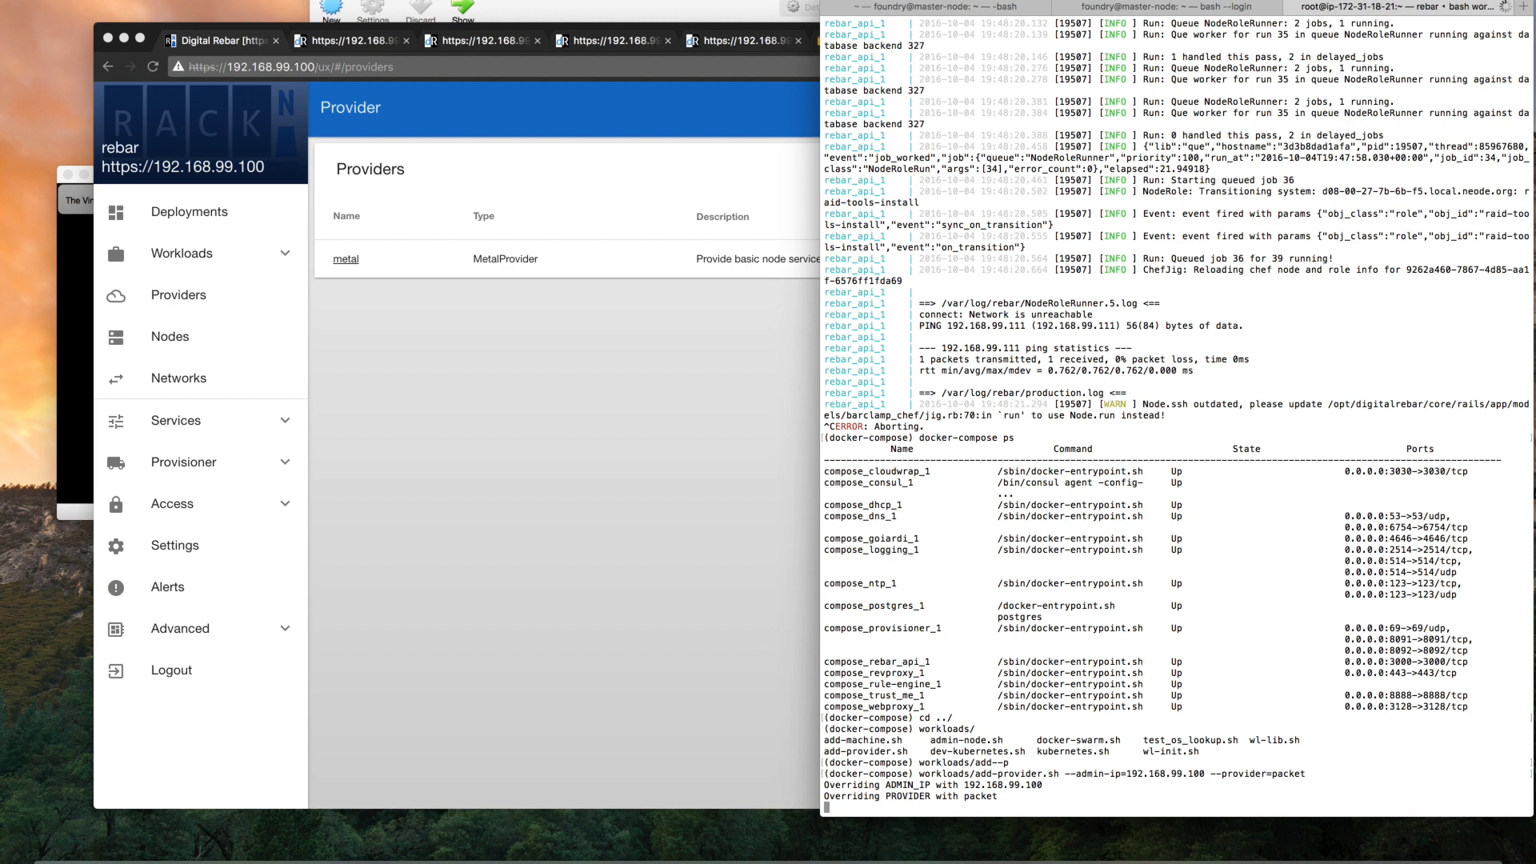
# Run workloads/add-provider.sh again with --admin-ip=192.168.99.100 and --provider=google
pyautogui.press('Up')
pyautogui.press('BackSpace')
pyautogui.press('BackSpace')
pyautogui.press('BackSpace')
pyautogui.press('BackSpace')
pyautogui.press('BackSpace')
pyautogui.press('BackSpace')
pyautogui.write('google')
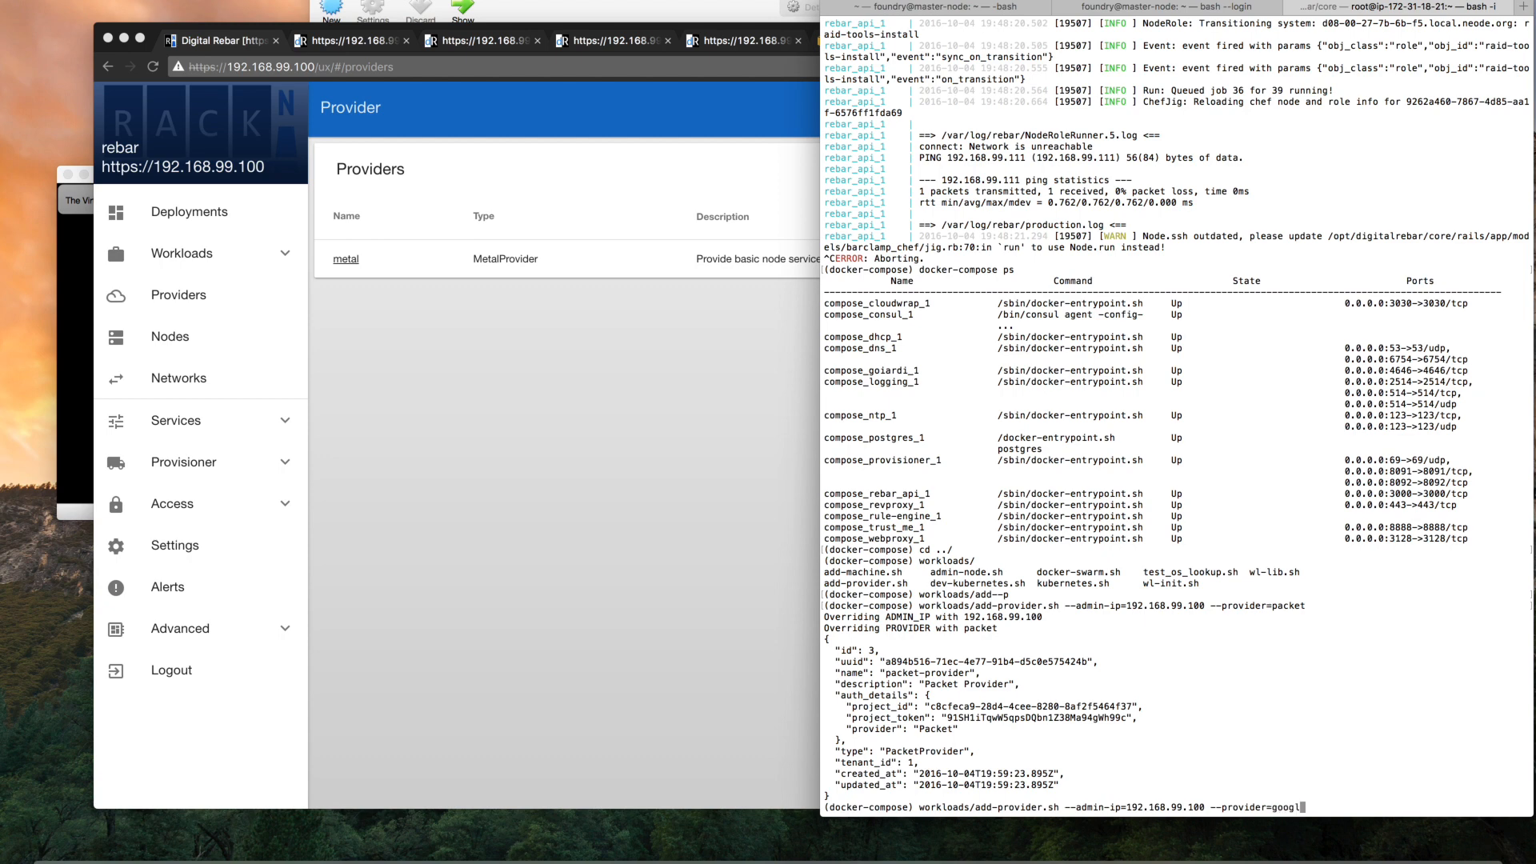
pyautogui.press('Return')
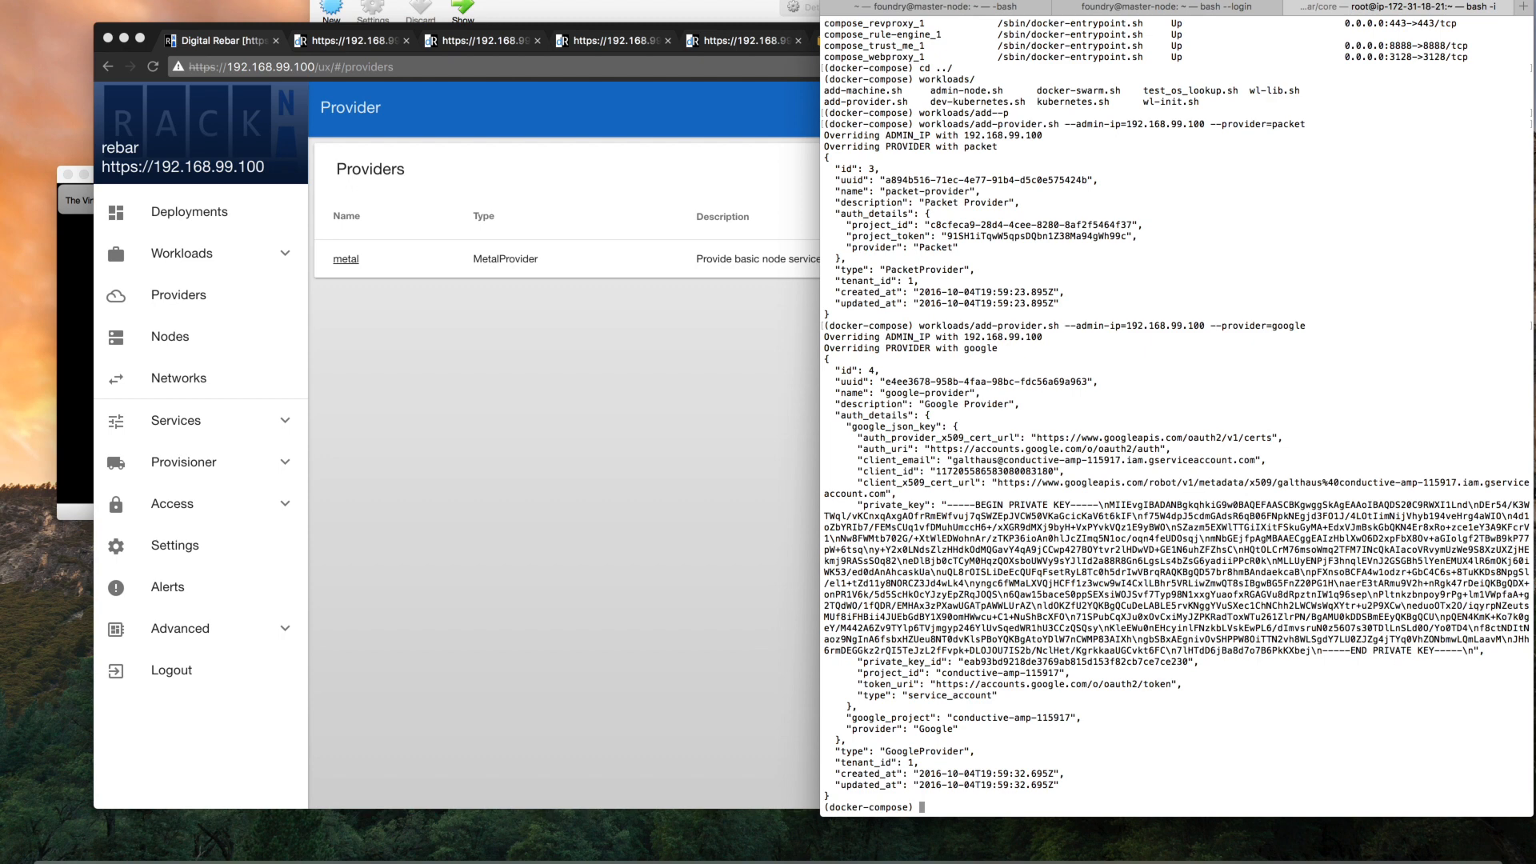
# Rerun workloads/add-provider.sh for admin IP 192.168.99.100 with the provider changed to aws
pyautogui.press('Up')
pyautogui.press('BackSpace')
pyautogui.press('BackSpace')
pyautogui.press('BackSpace')
pyautogui.press('BackSpace')
pyautogui.press('BackSpace')
pyautogui.press('BackSpace')
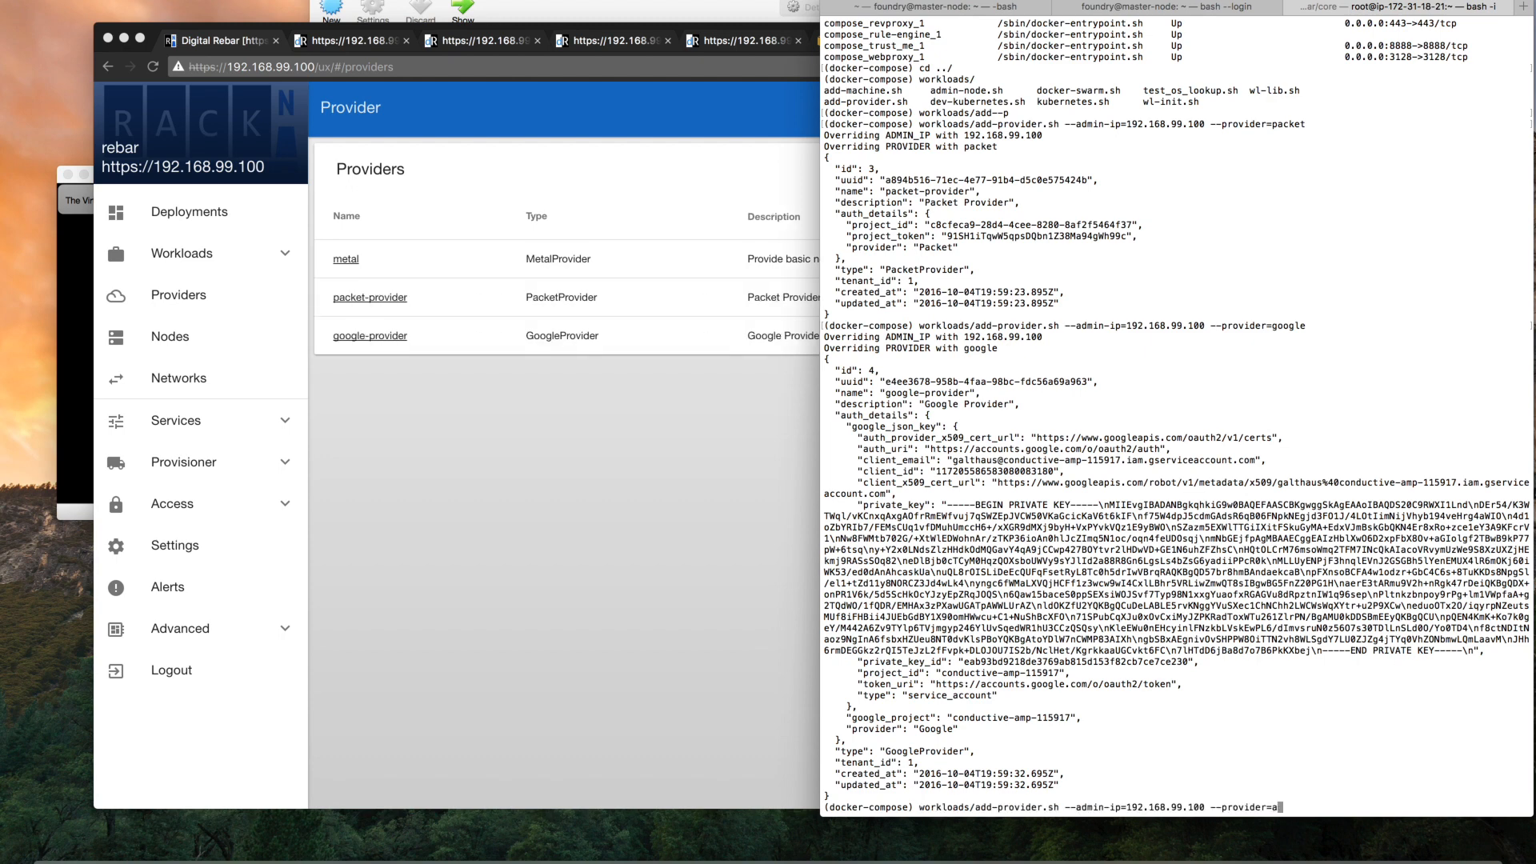
pyautogui.write('aws')
pyautogui.press('Return')
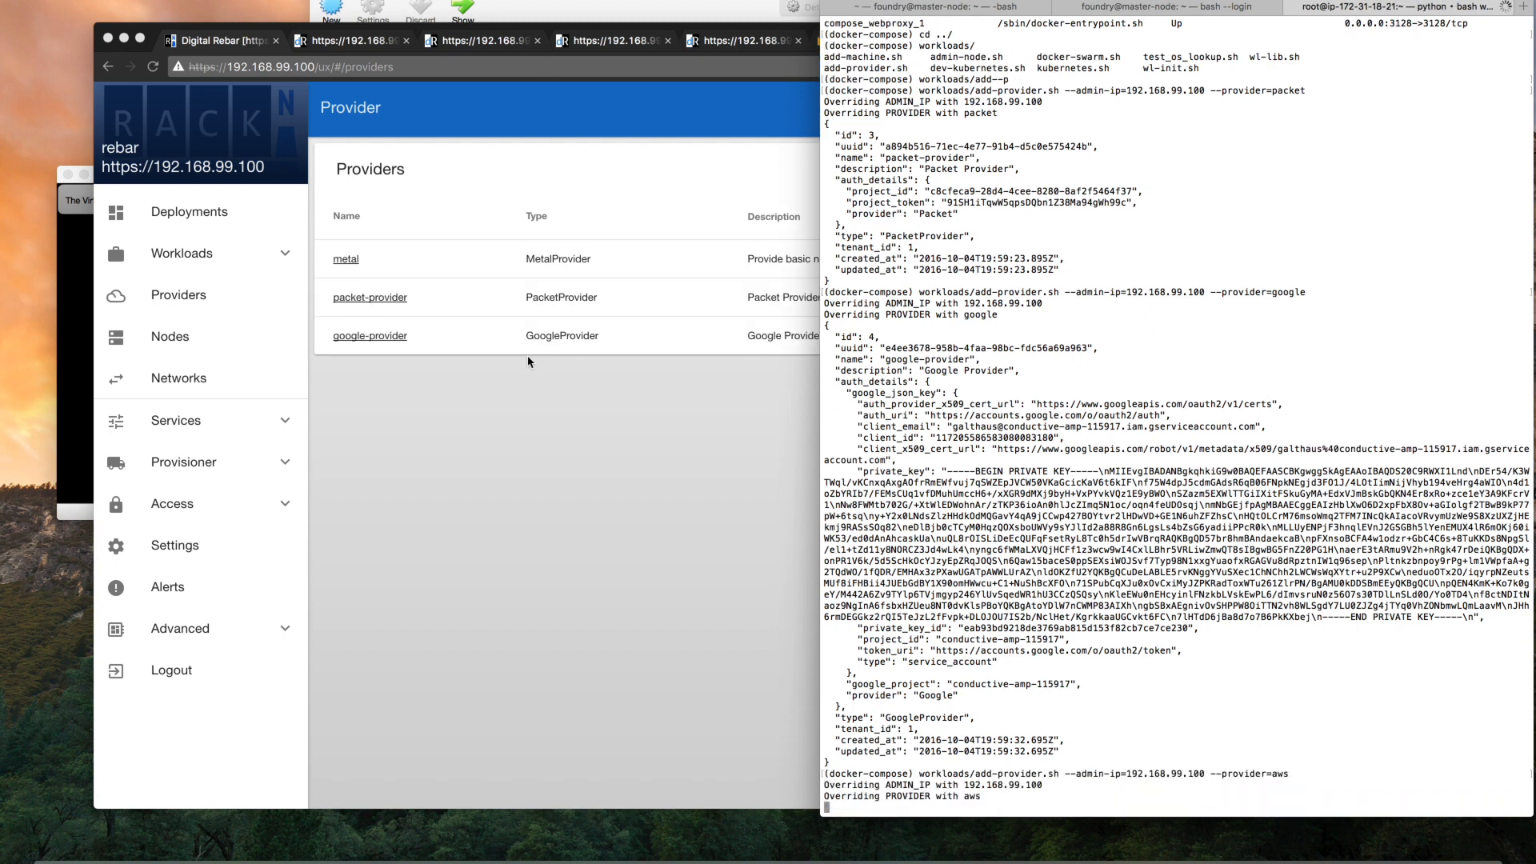
# Return to the browser, reload the provider list, and open google-provider to review its JSON Key and Node Create Hint fields
pyautogui.click(559, 469)
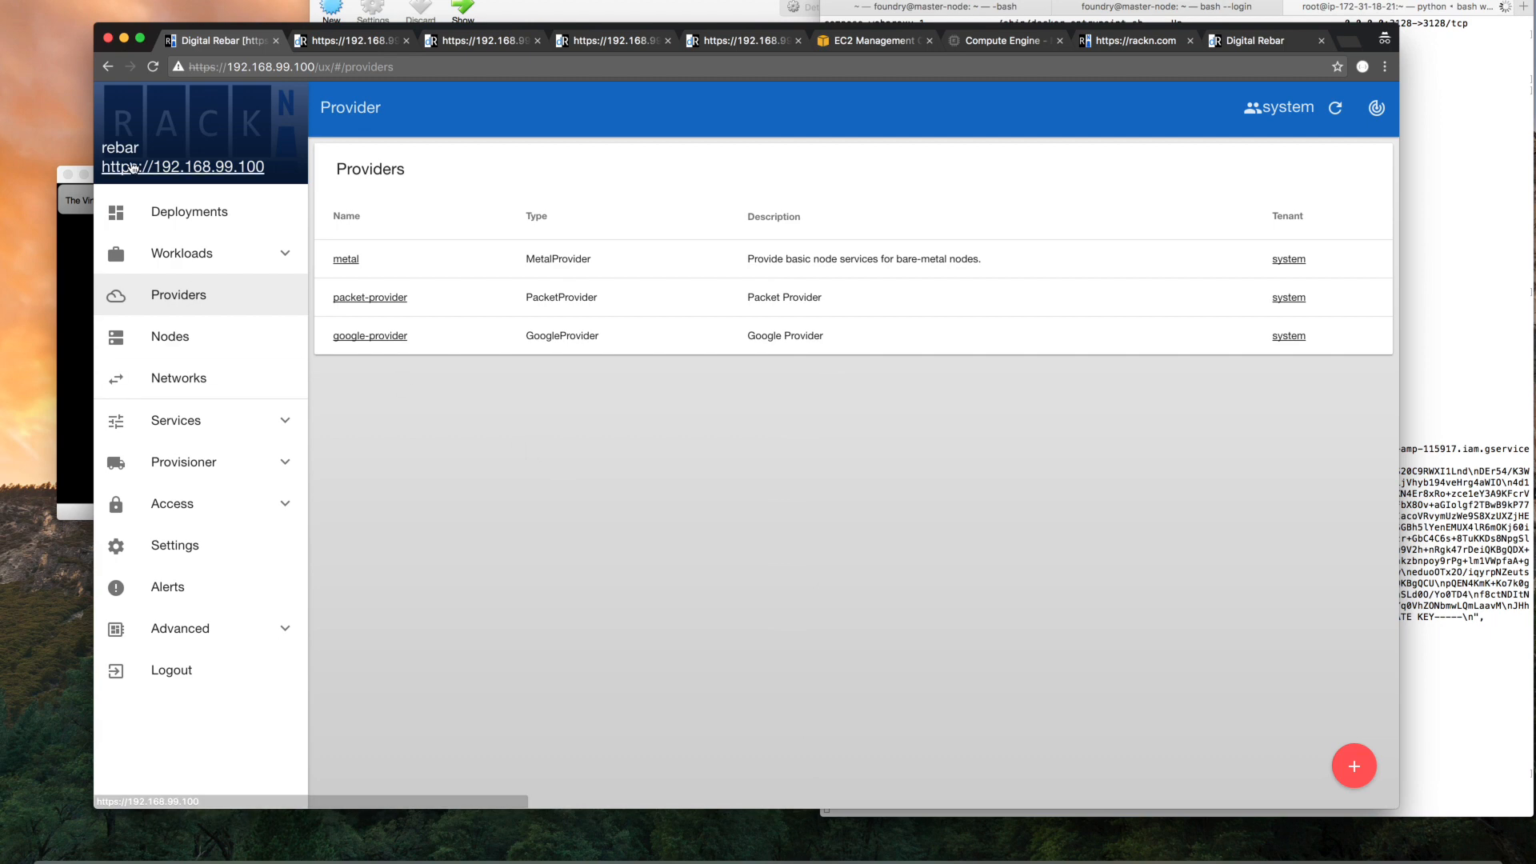
pyautogui.click(152, 67)
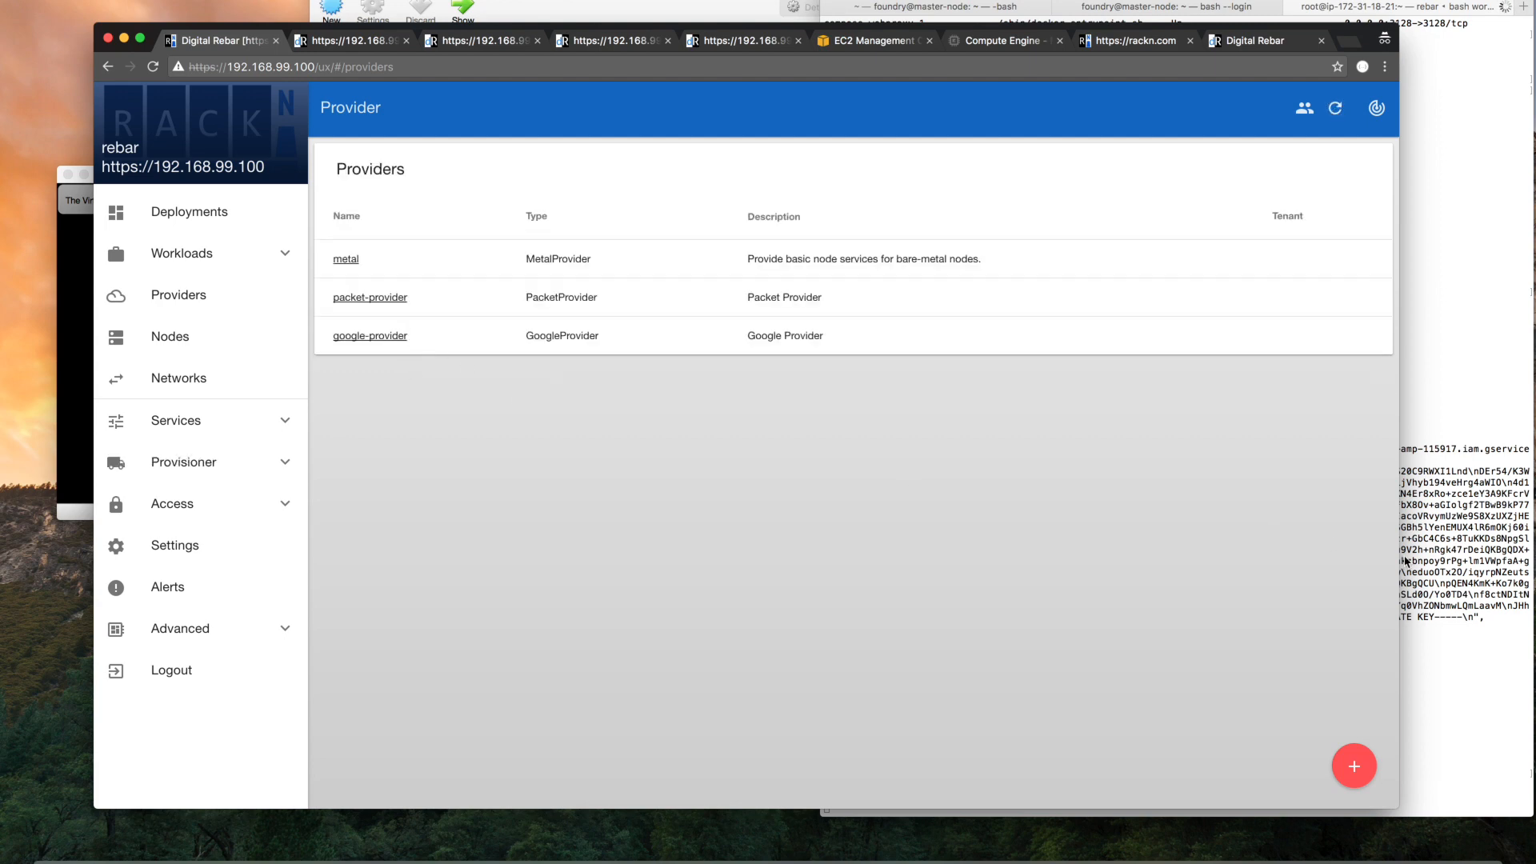
pyautogui.click(1462, 582)
pyautogui.click(355, 342)
pyautogui.click(355, 342)
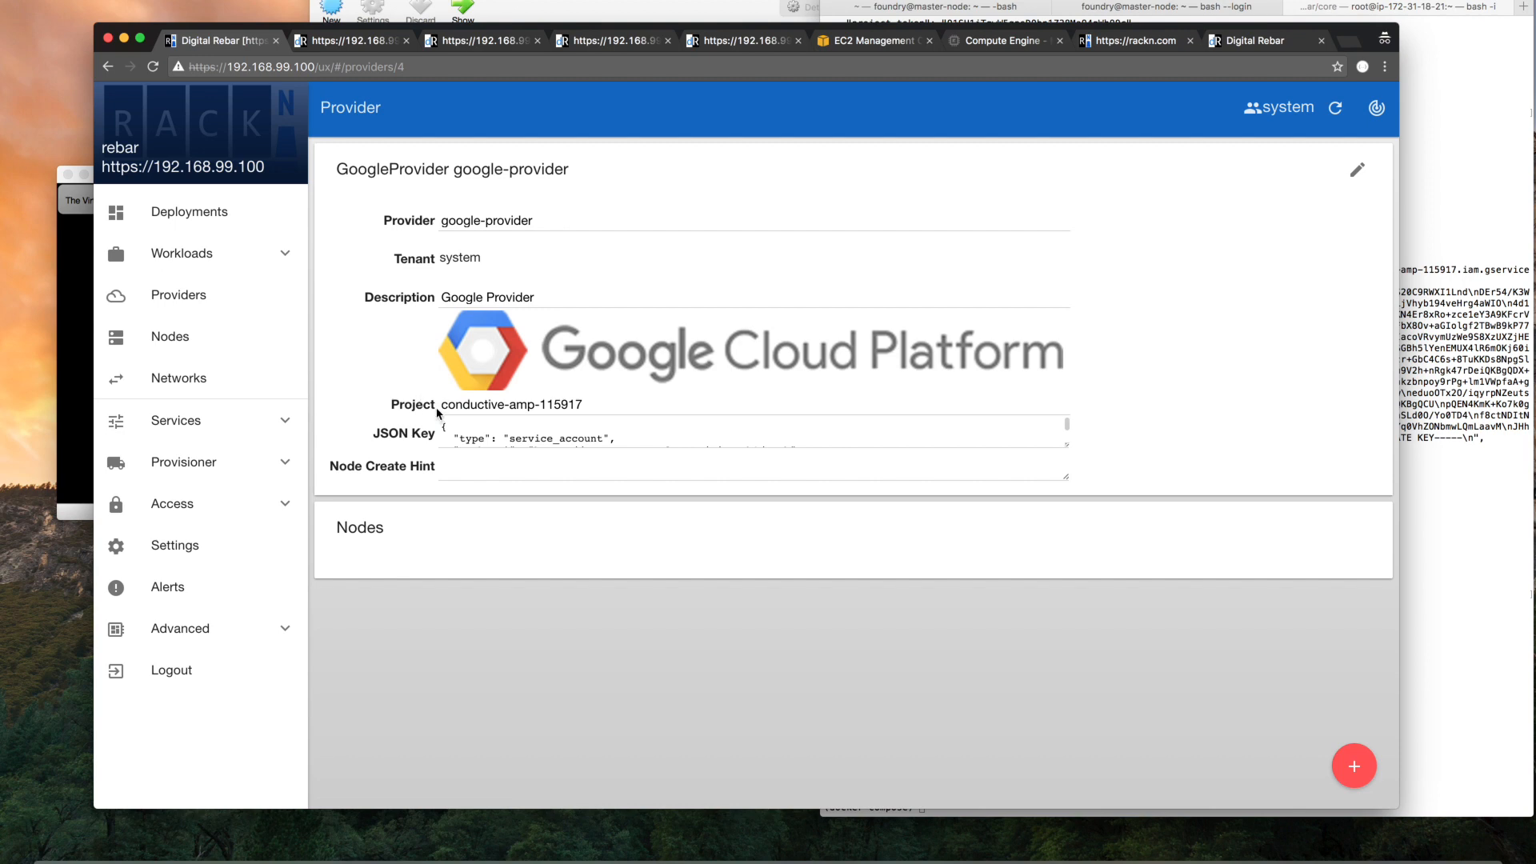
pyautogui.click(581, 435)
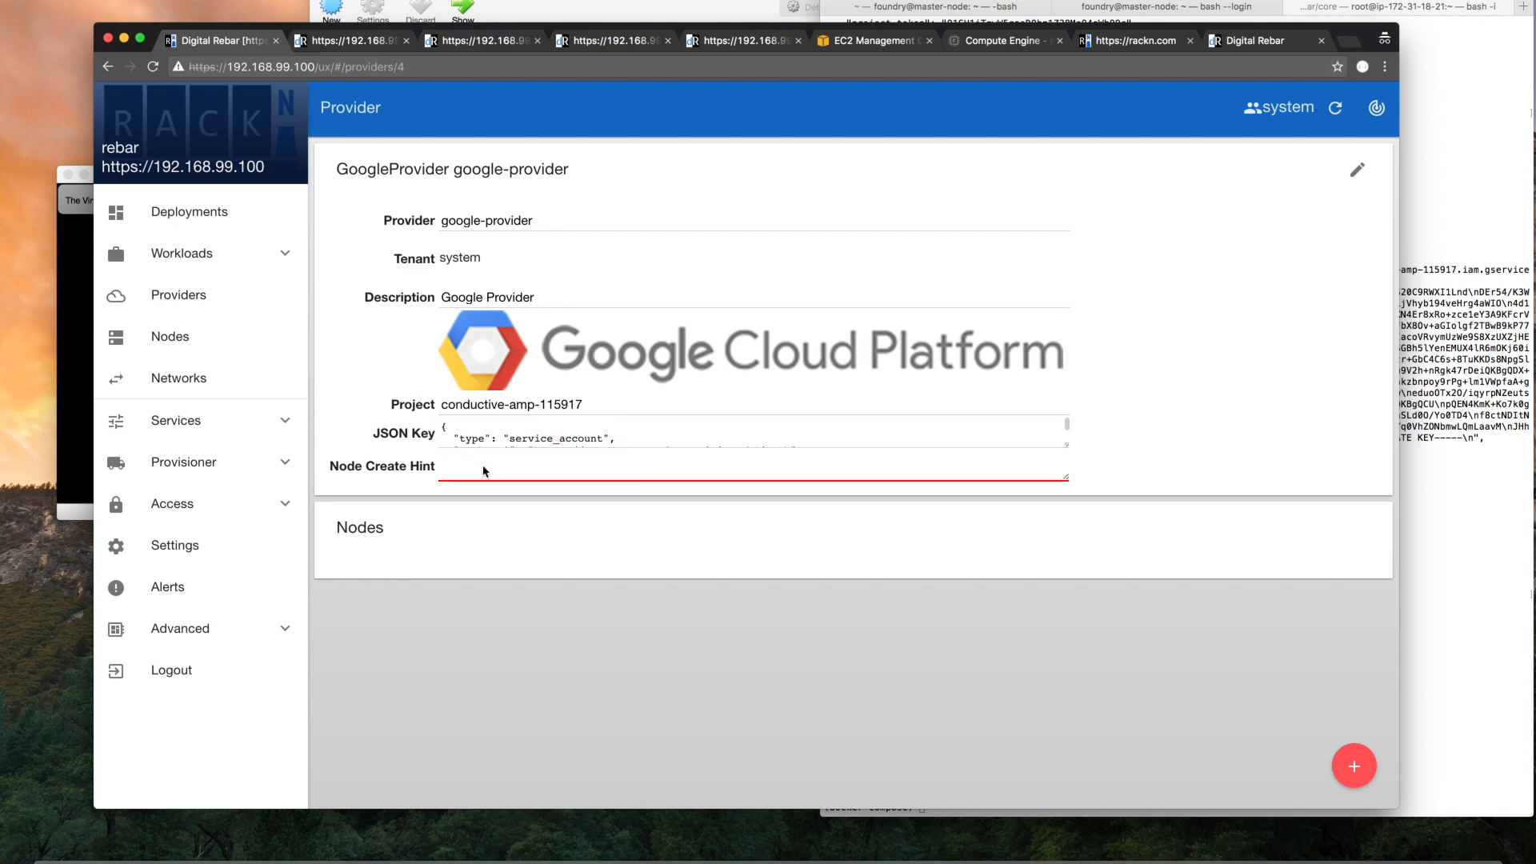
pyautogui.click(549, 491)
pyautogui.click(526, 476)
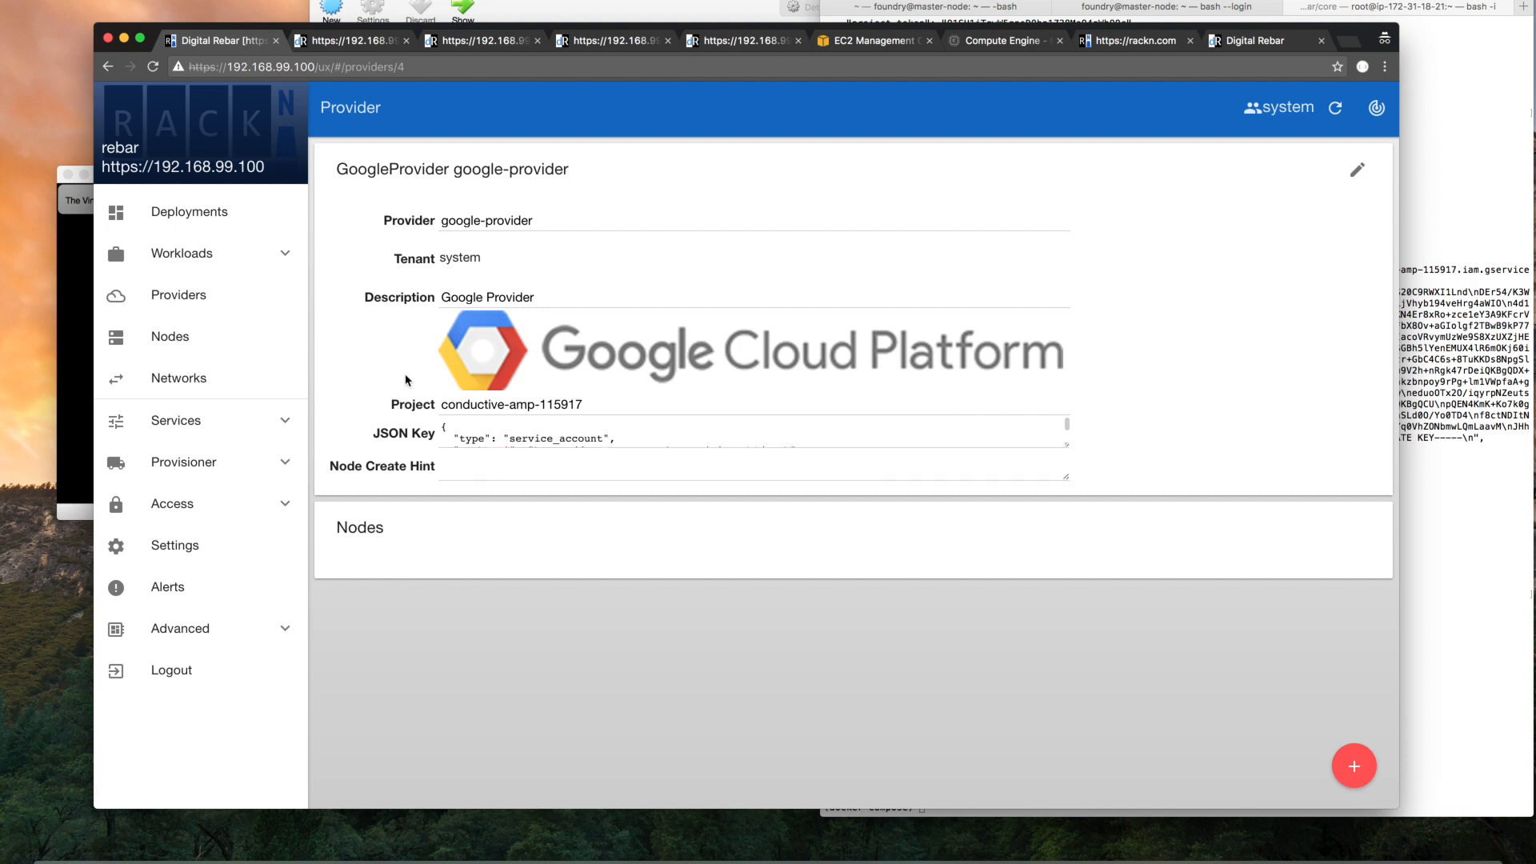
# Reload the list of providers, open aws-provider, and highlight its Region field
pyautogui.click(177, 295)
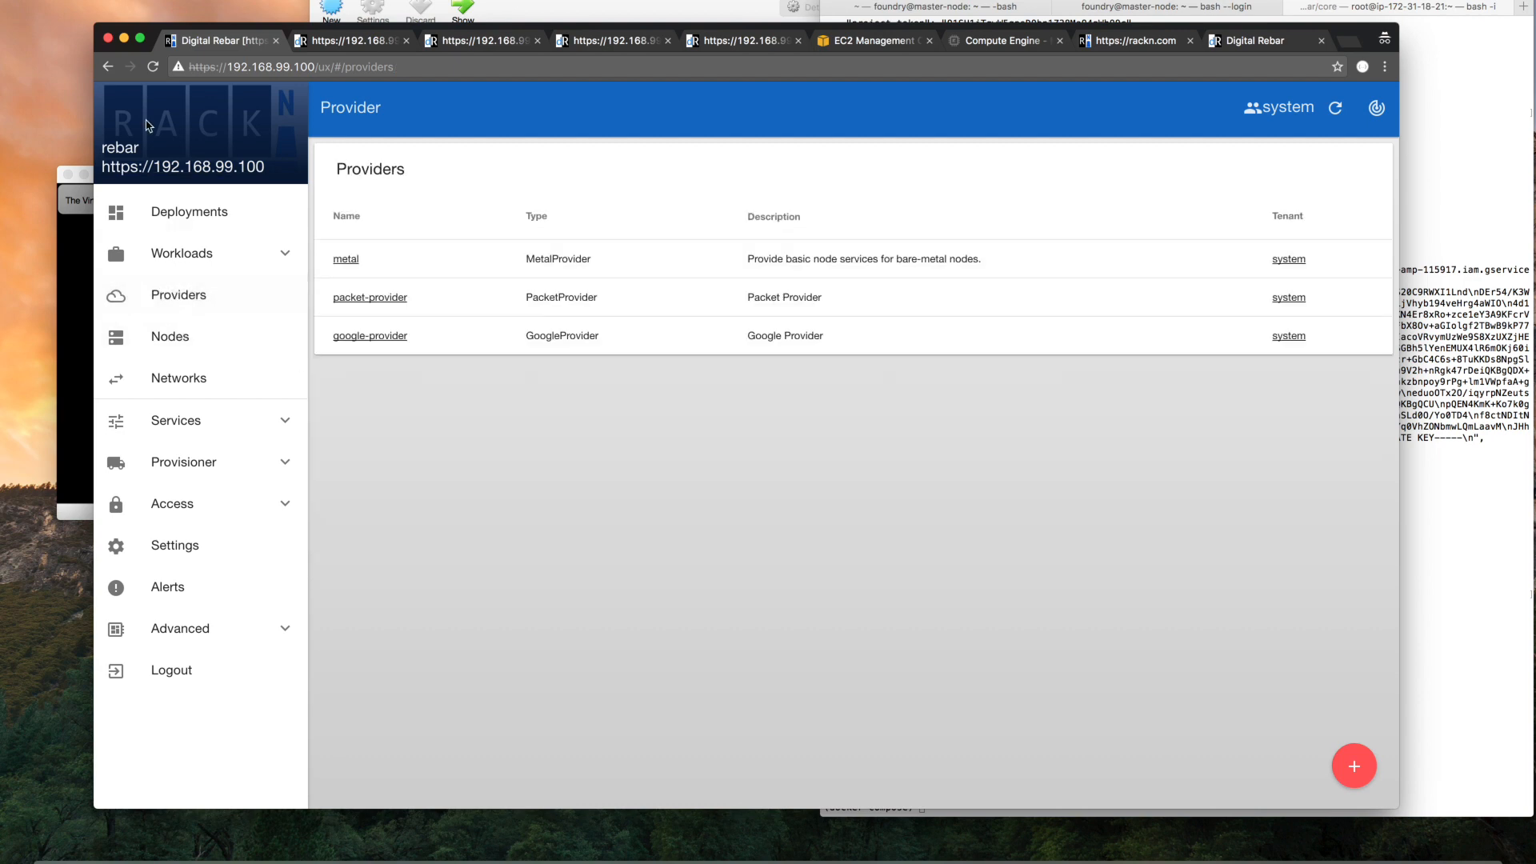
pyautogui.click(154, 67)
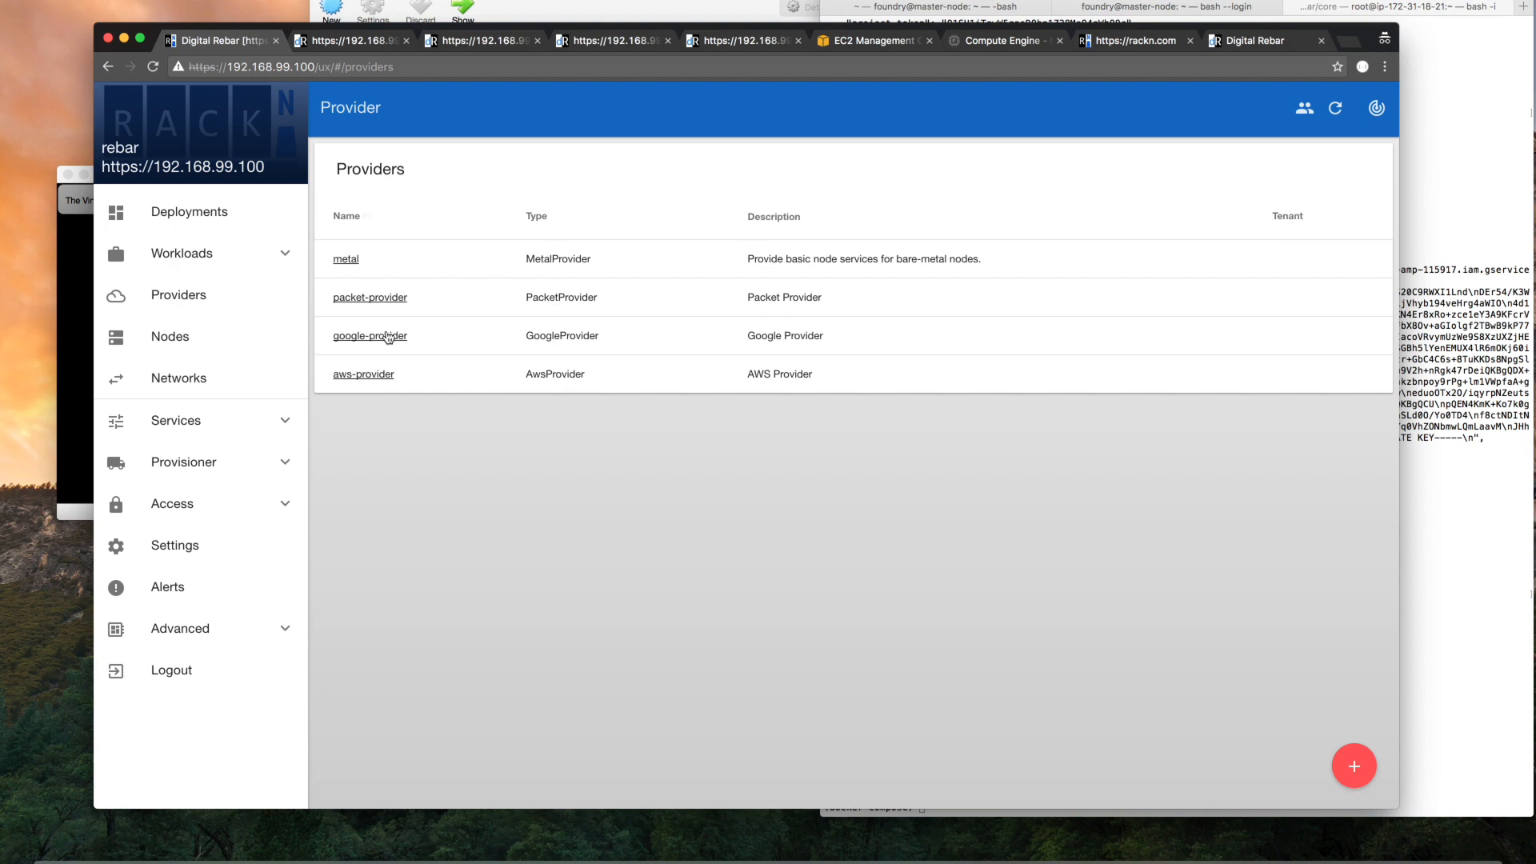
pyautogui.click(376, 374)
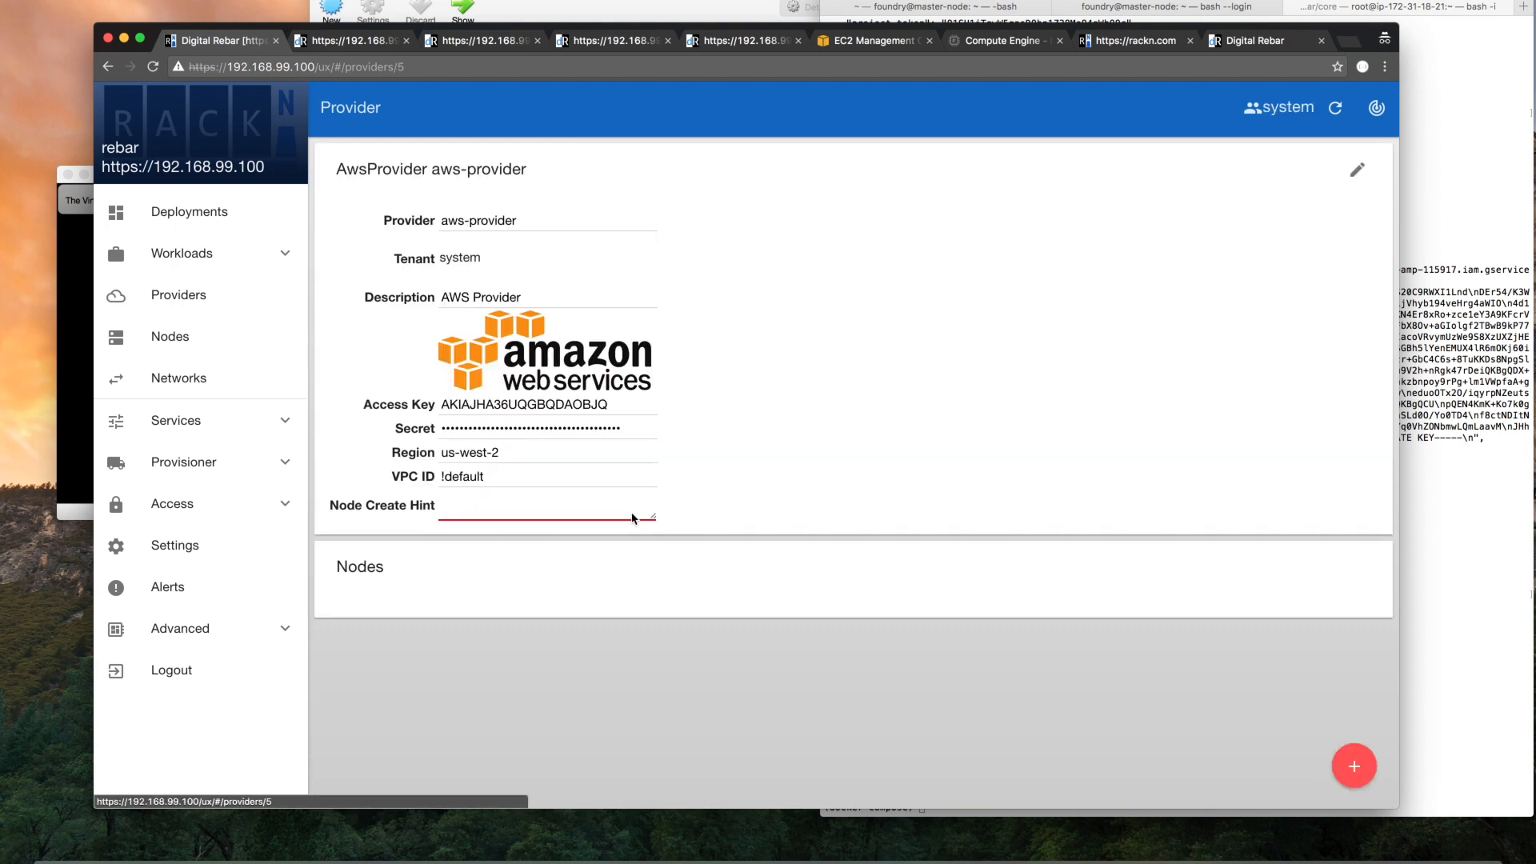
pyautogui.click(390, 456)
pyautogui.moveTo(390, 456); pyautogui.dragTo(511, 455)
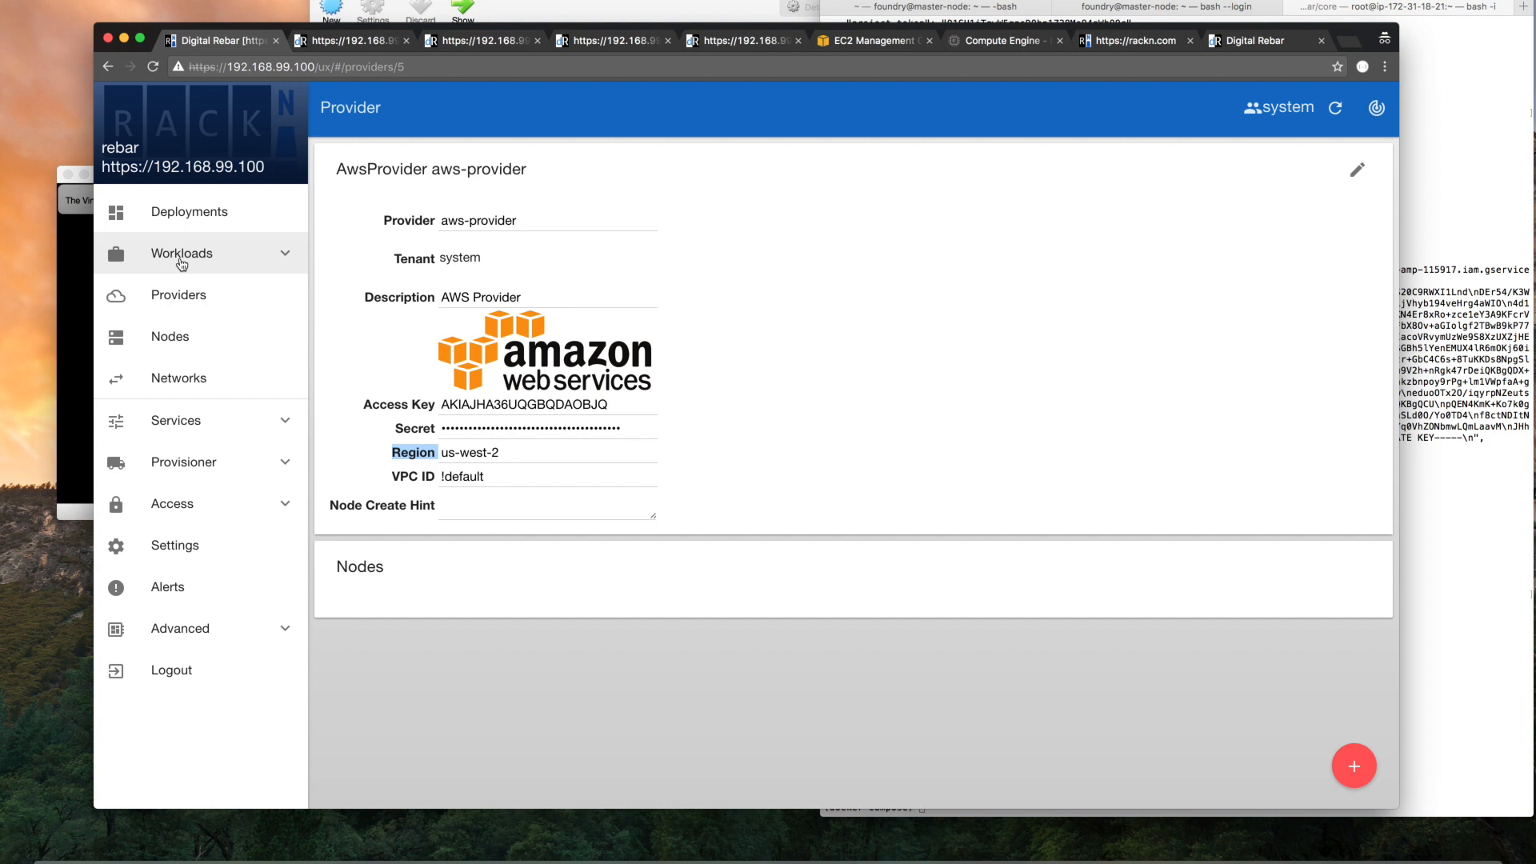
# Start the Kubernetes workload wizard and create a deployment named aws-flannel-k8s with Auto-Commit left on
pyautogui.click(182, 254)
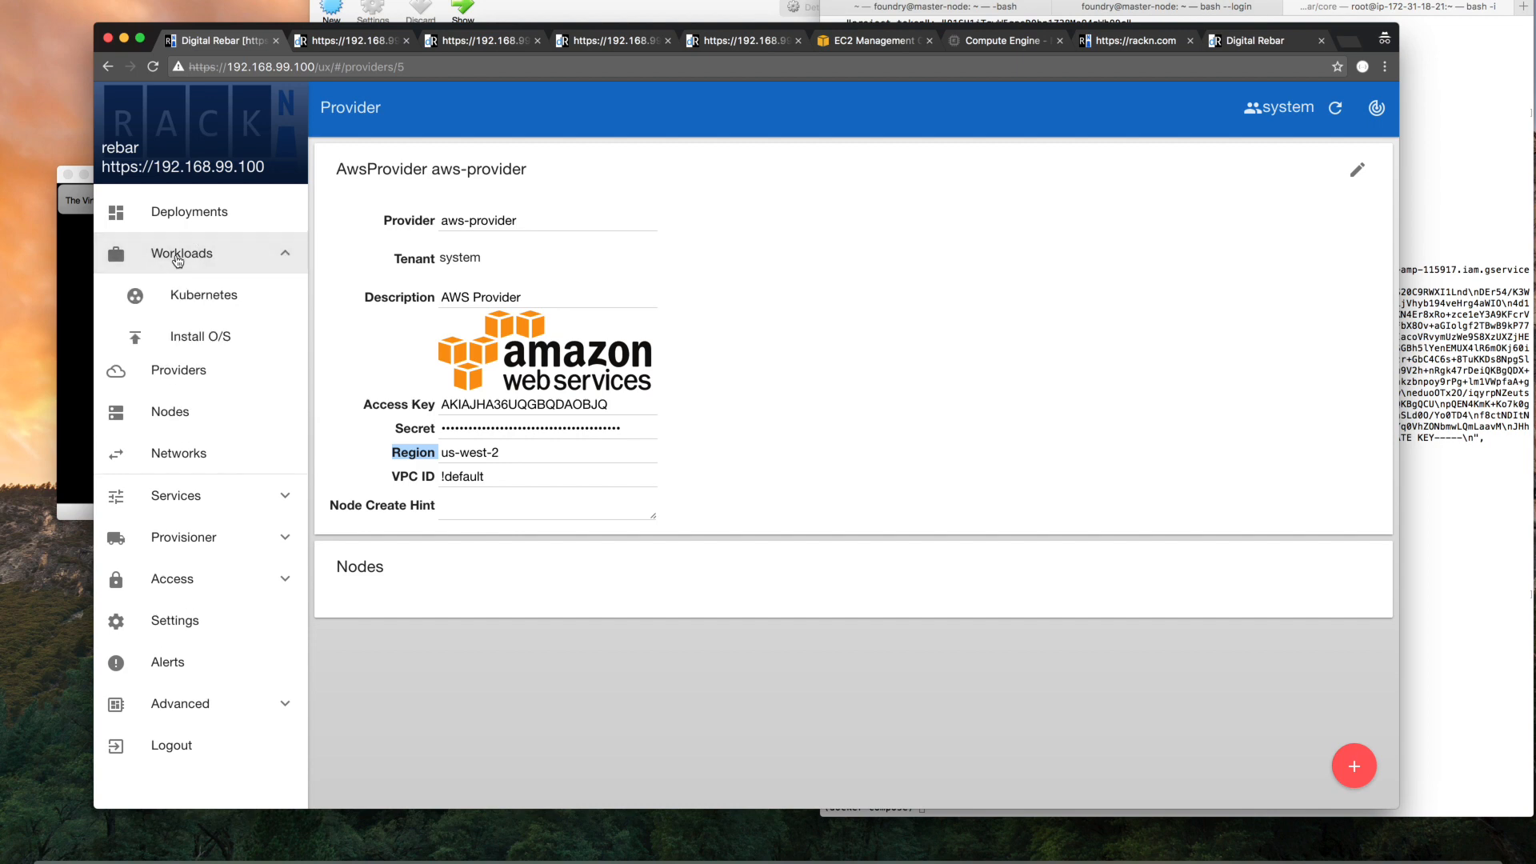
pyautogui.click(214, 299)
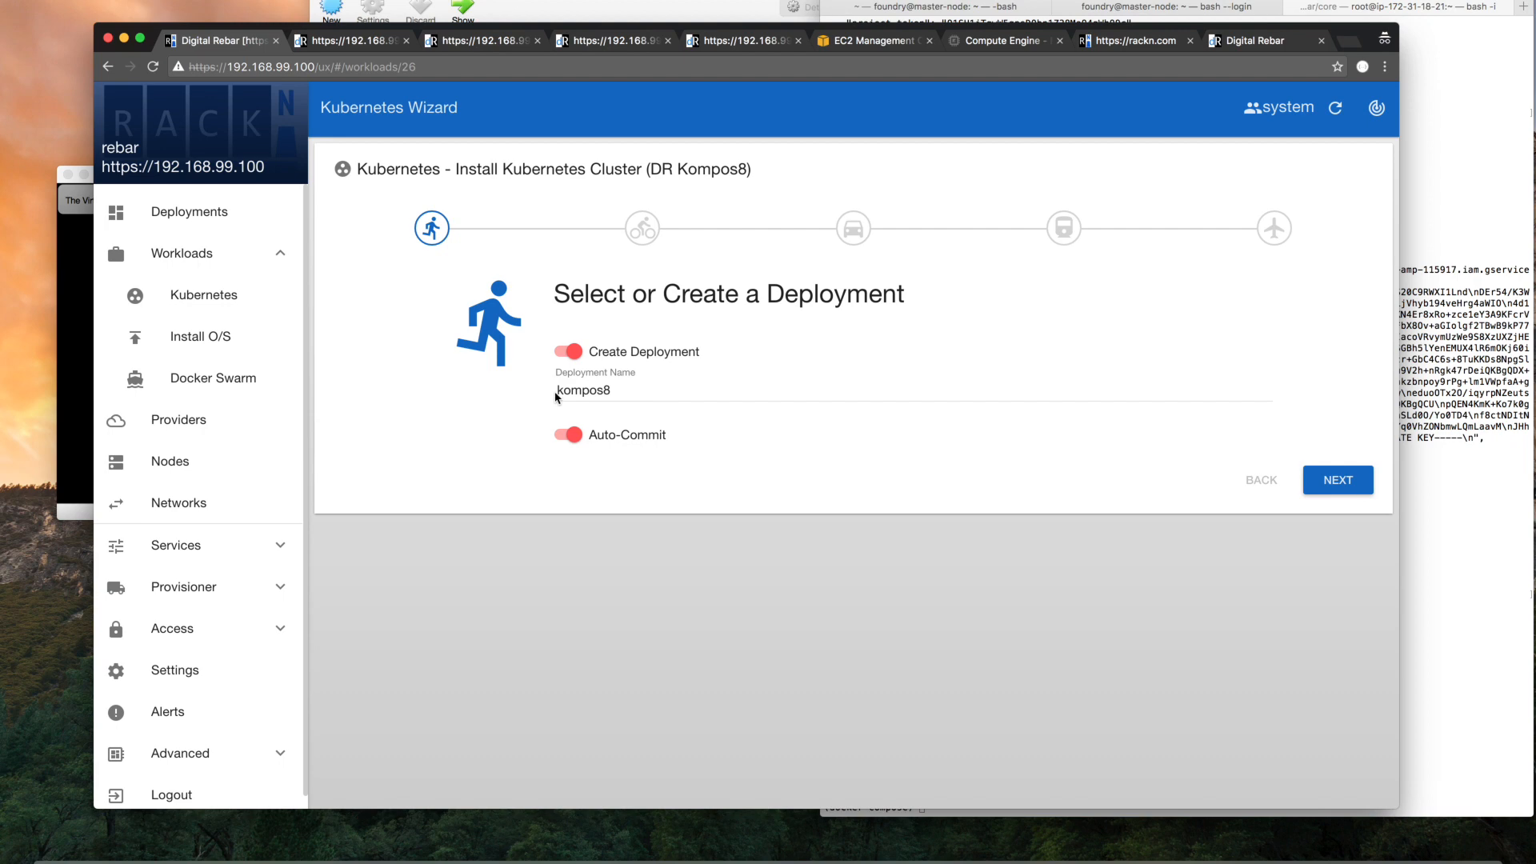
pyautogui.click(580, 390)
pyautogui.doubleClick(581, 390)
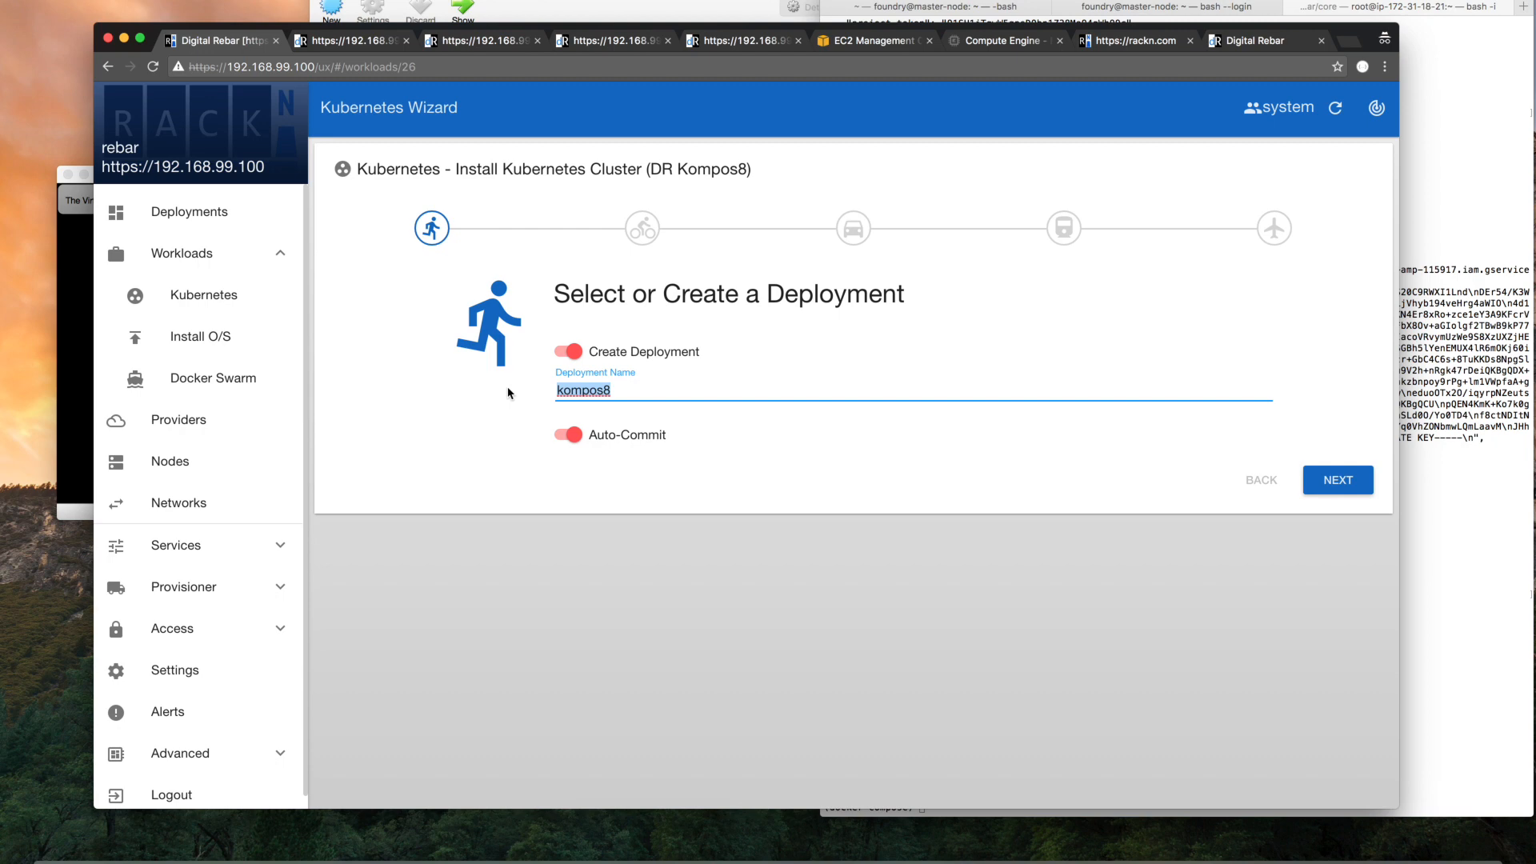
pyautogui.write('aws-fa')
pyautogui.press('BackSpace')
pyautogui.write('lannel-k8s')
pyautogui.click(1351, 479)
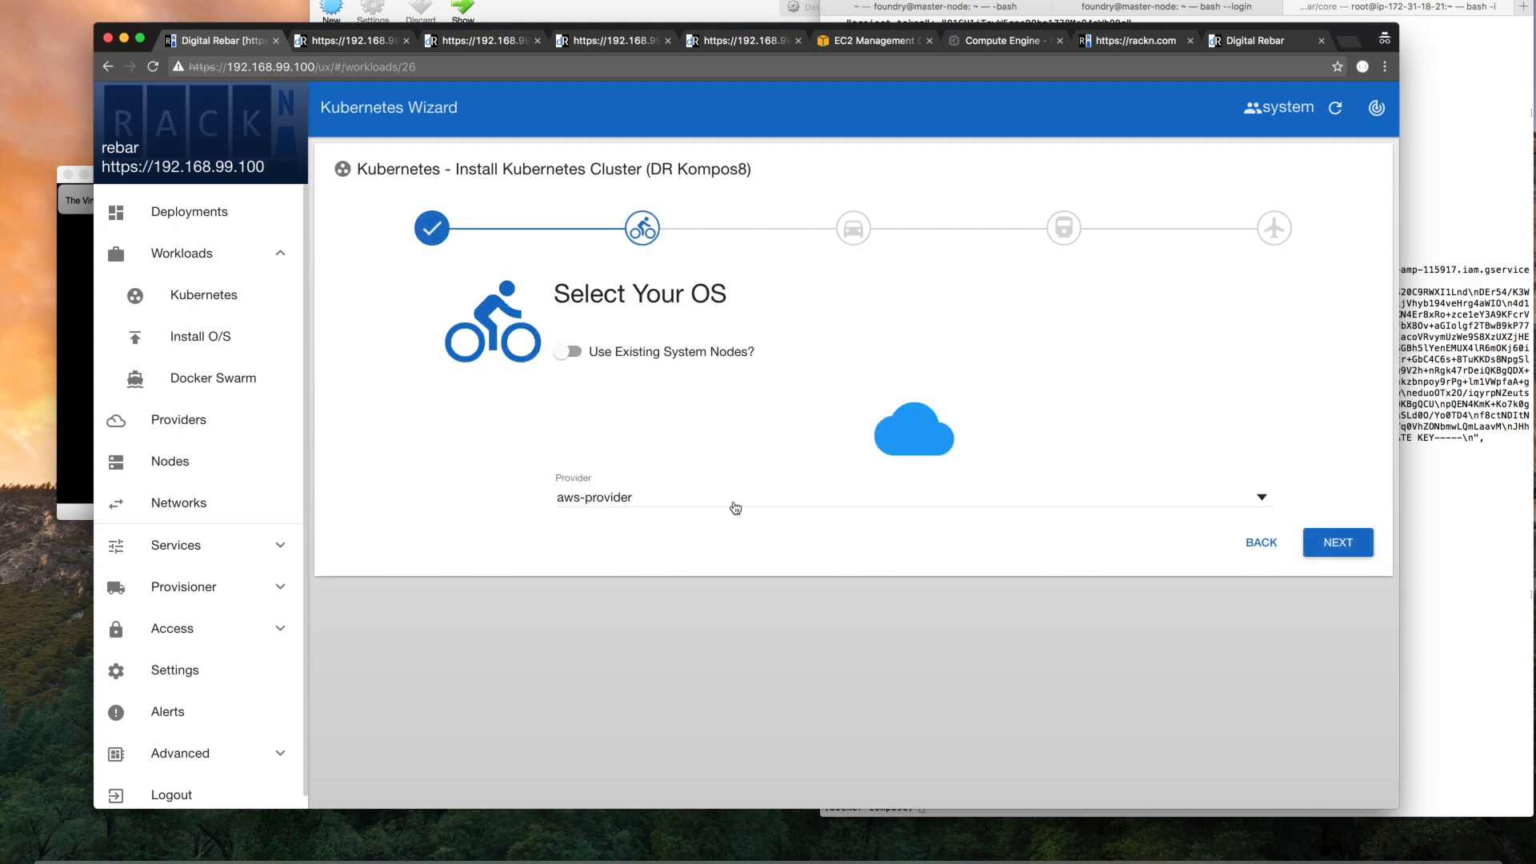
# Accept aws-provider for the cluster, expand the Advanced Attributes to review them, and accept the deployment options
pyautogui.click(1338, 544)
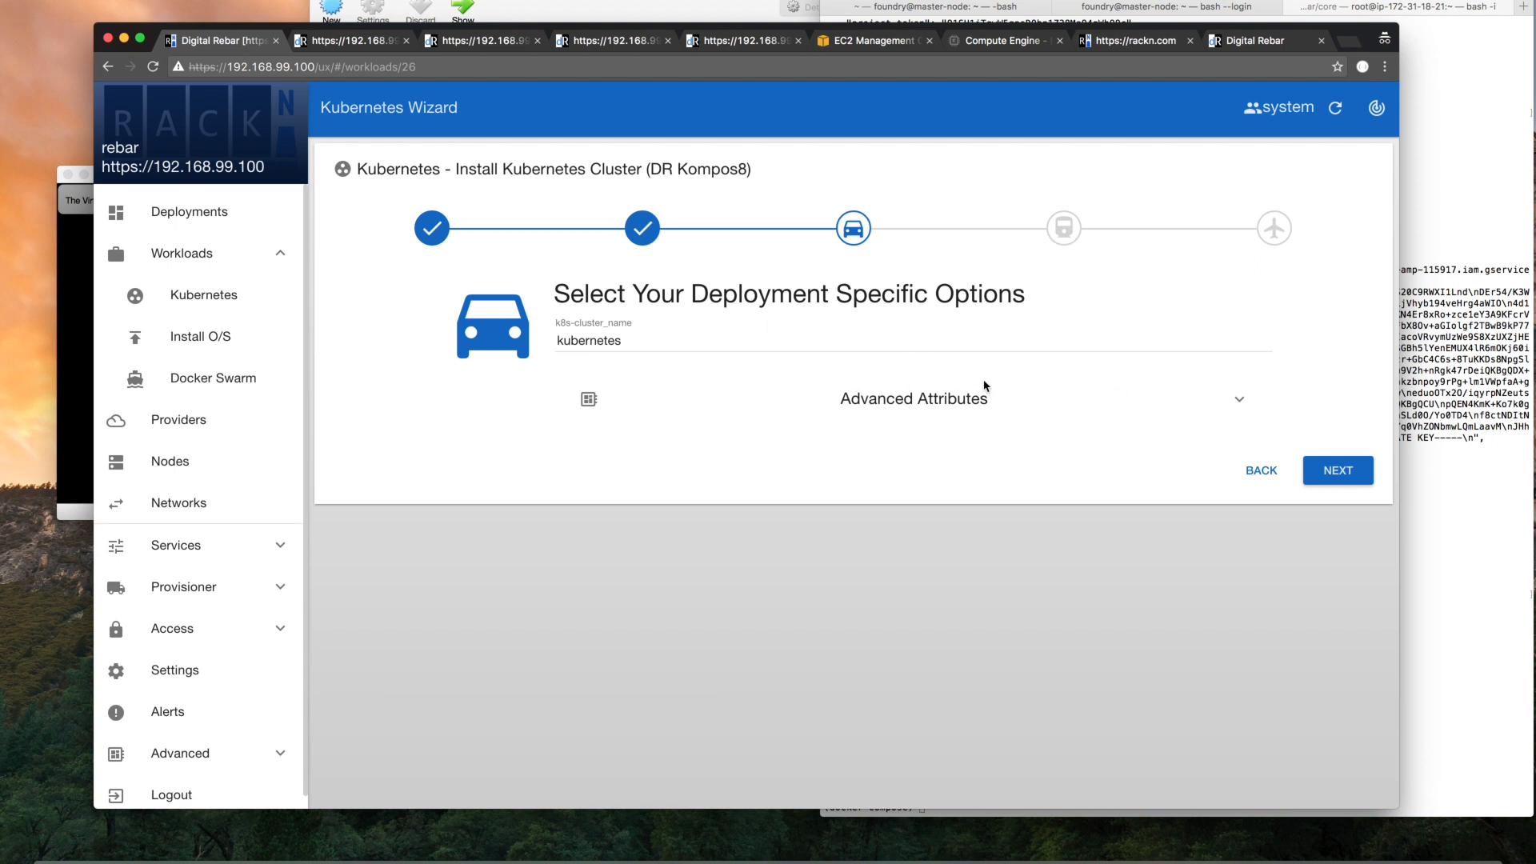
pyautogui.click(1020, 408)
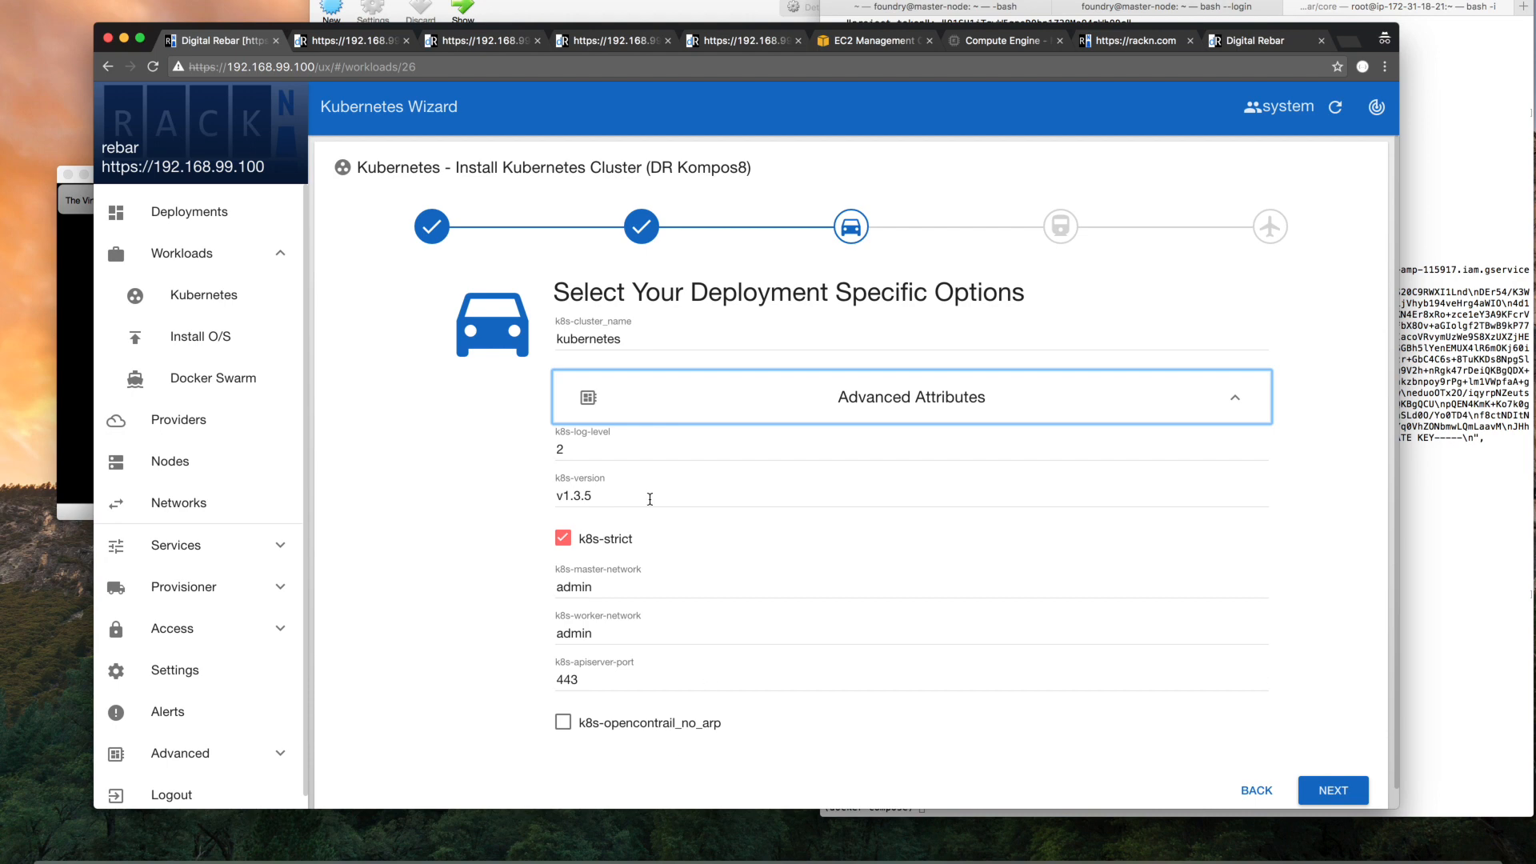
pyautogui.scroll(-1, 1173, 668)
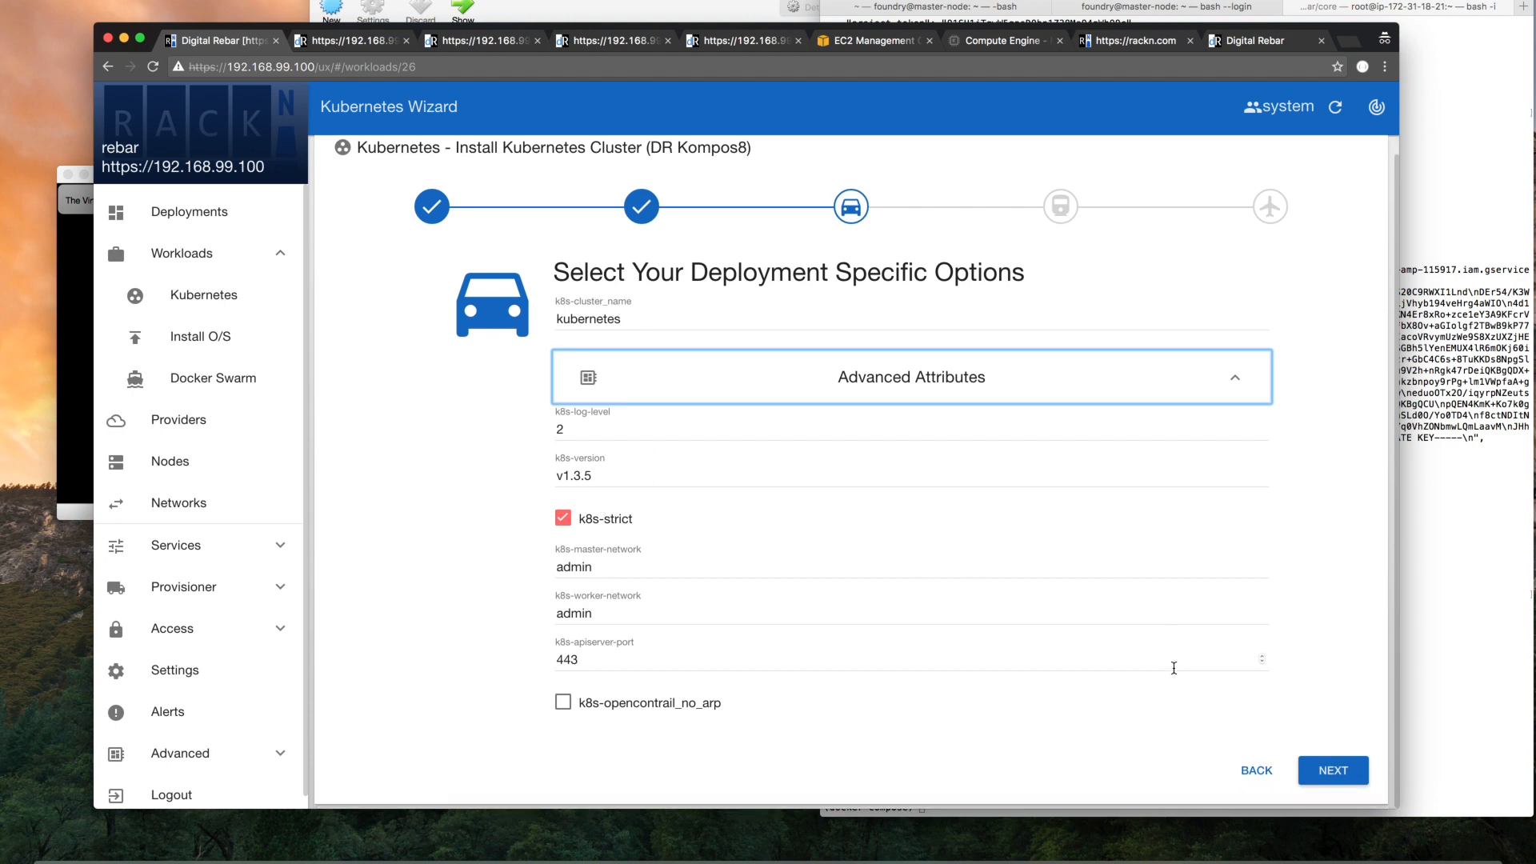
pyautogui.click(1327, 772)
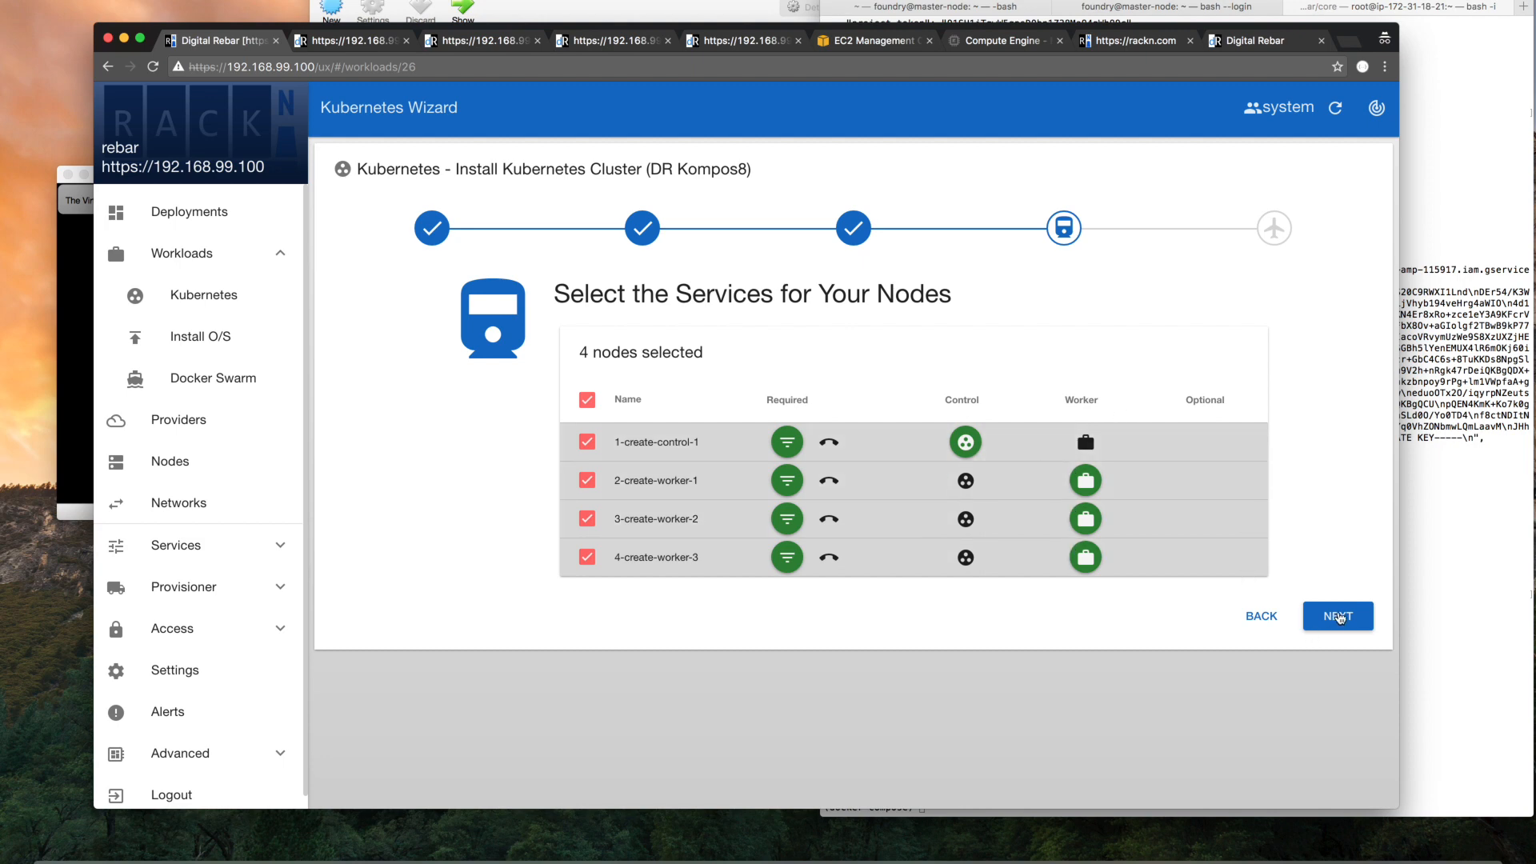
# Accept the services for the one control and three worker nodes, review the JSON overview, and submit the wizard
pyautogui.click(1337, 618)
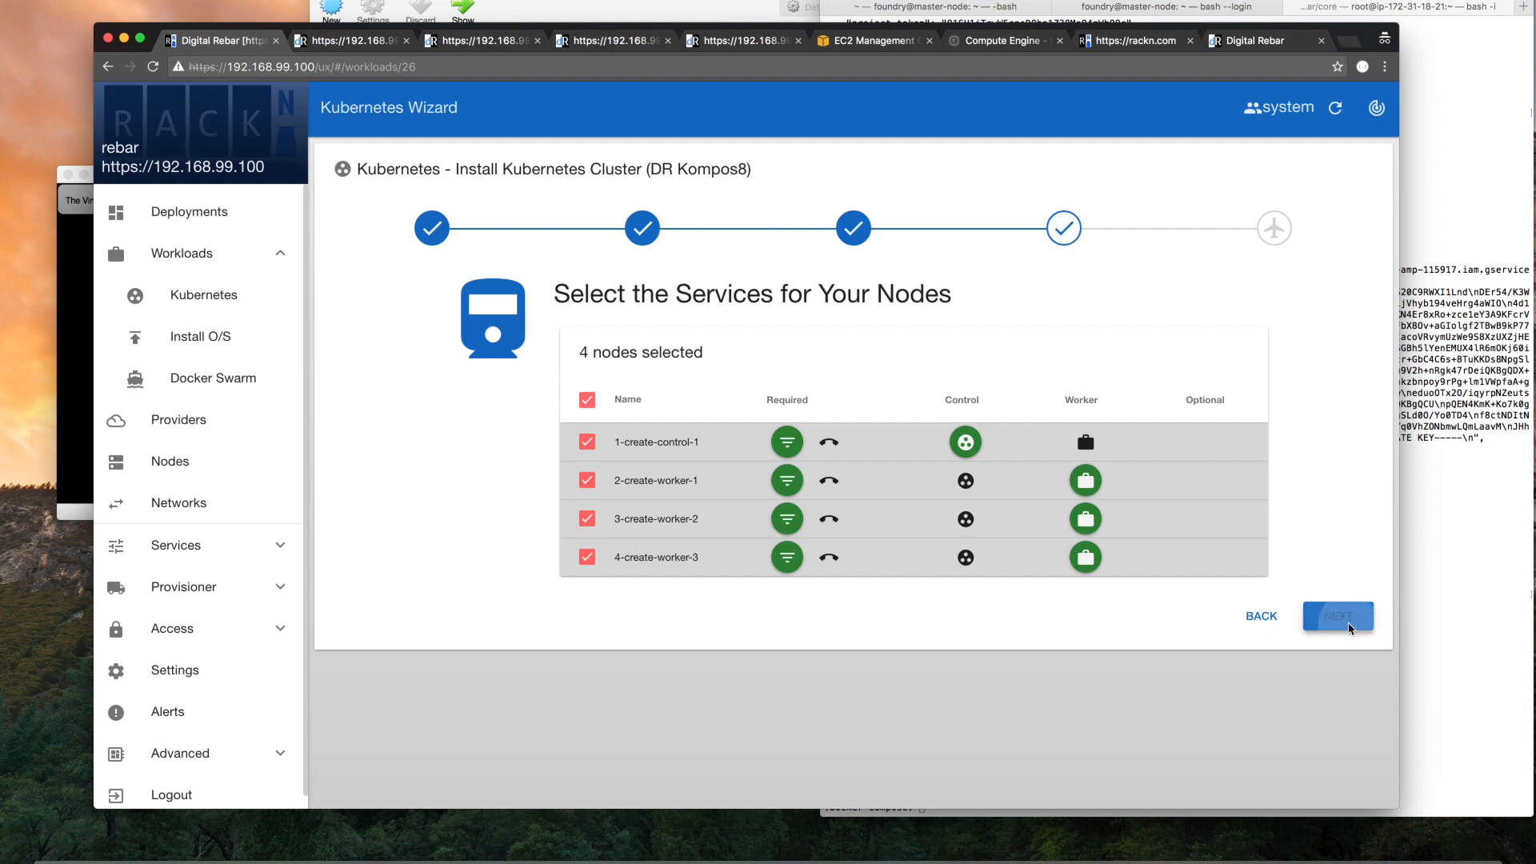
pyautogui.scroll(-5, 944, 501)
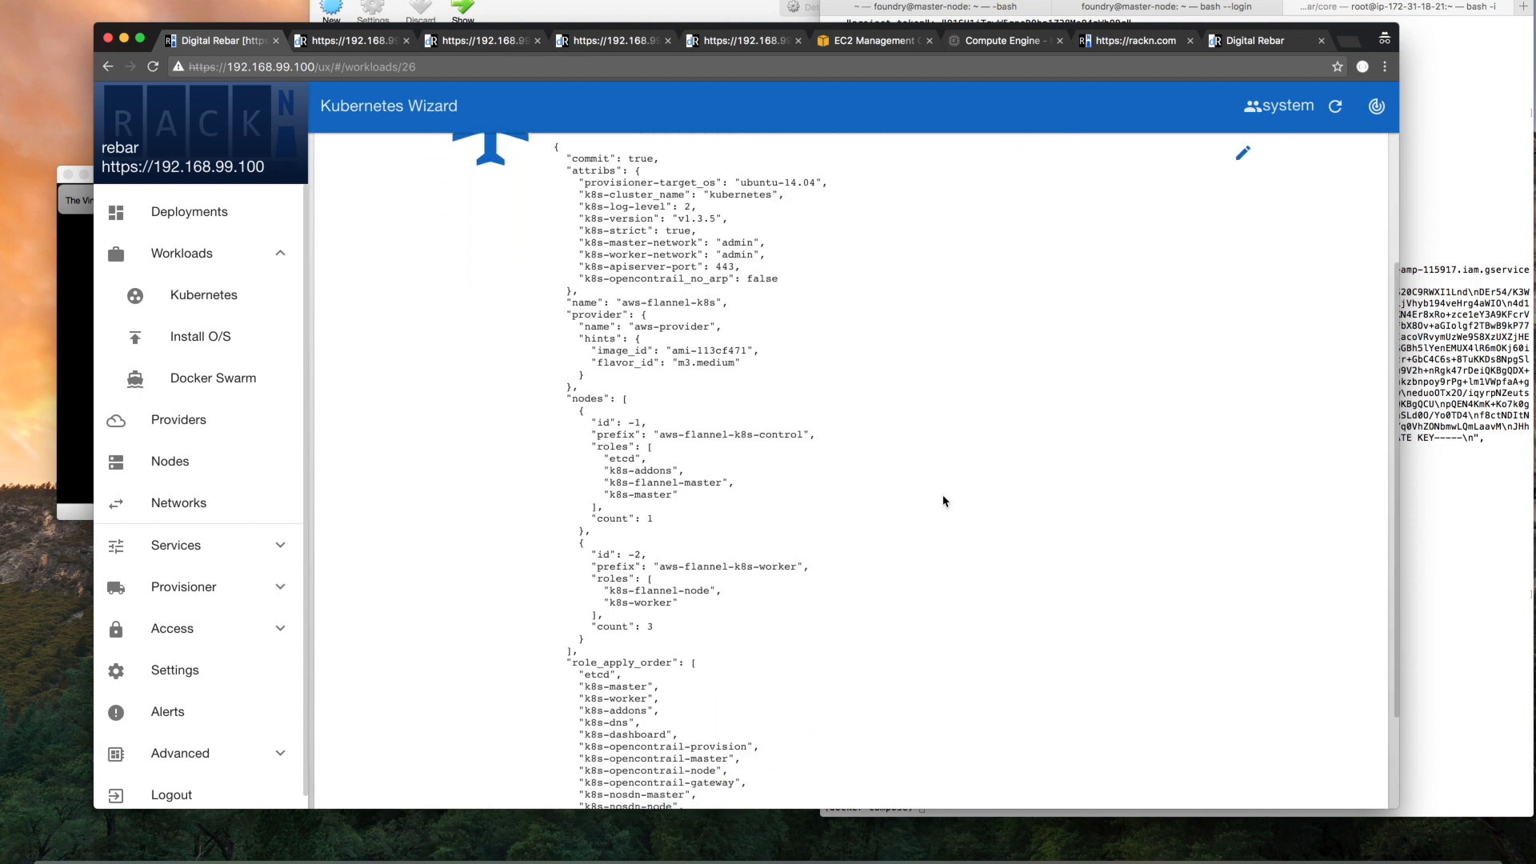
pyautogui.scroll(2, 944, 501)
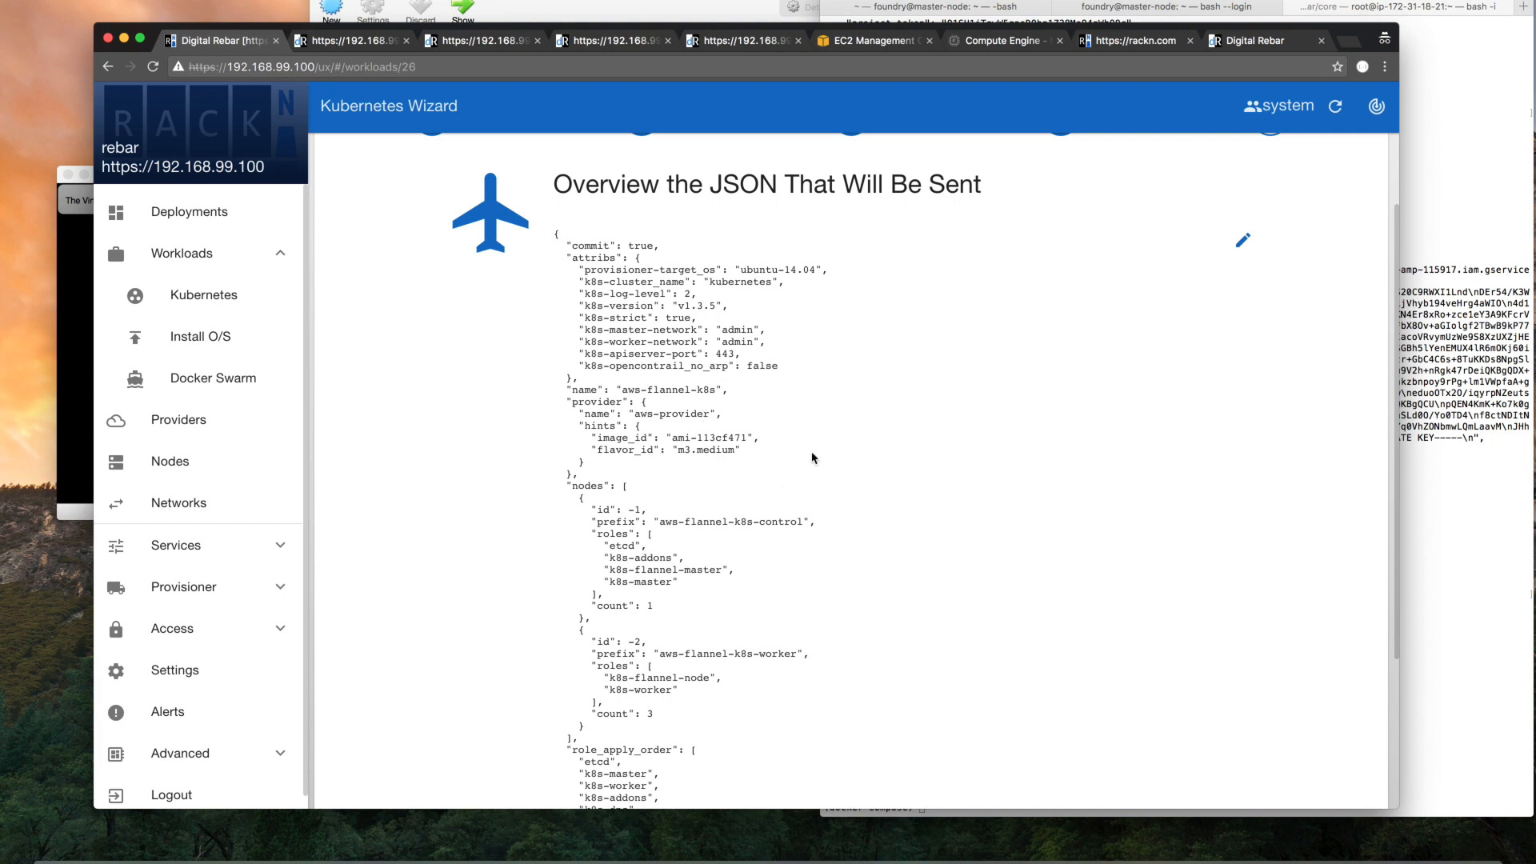
pyautogui.scroll(-5, 813, 457)
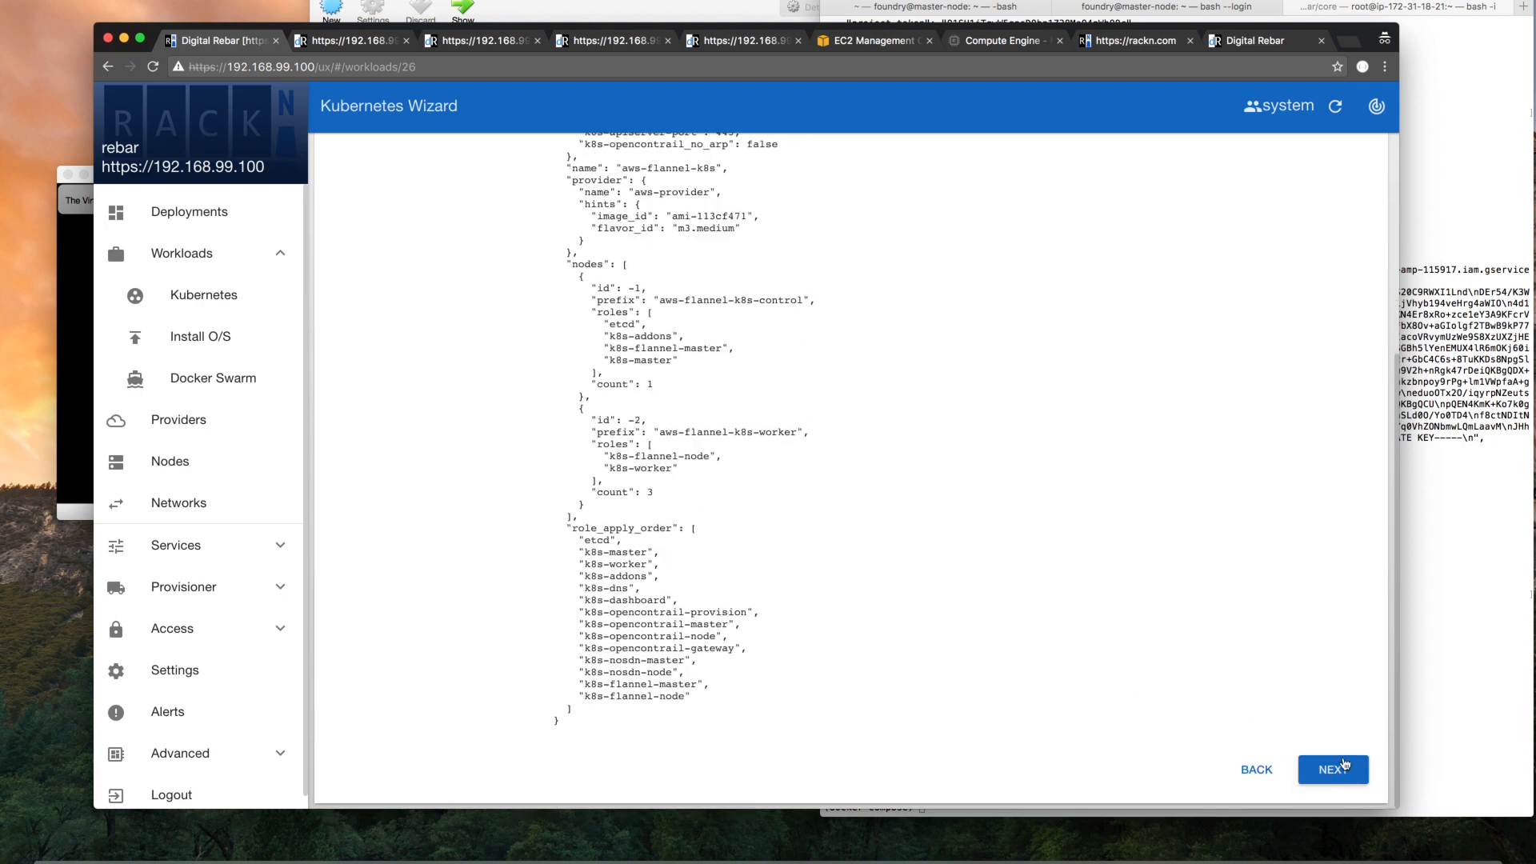
pyautogui.scroll(1, 1144, 591)
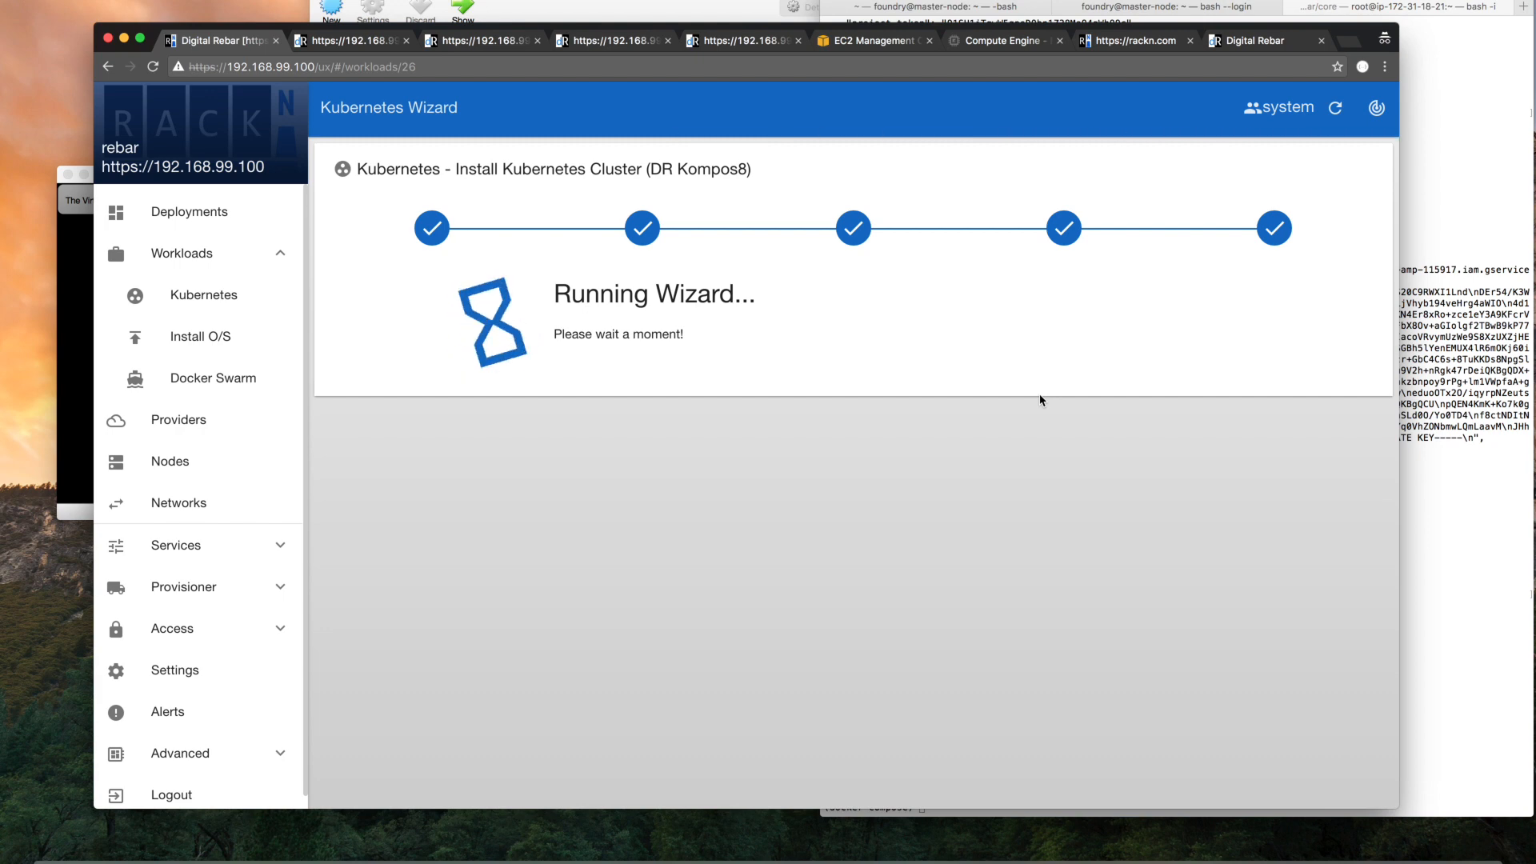
# Switch to the EC2 Management console and reload its list of instances
pyautogui.click(860, 46)
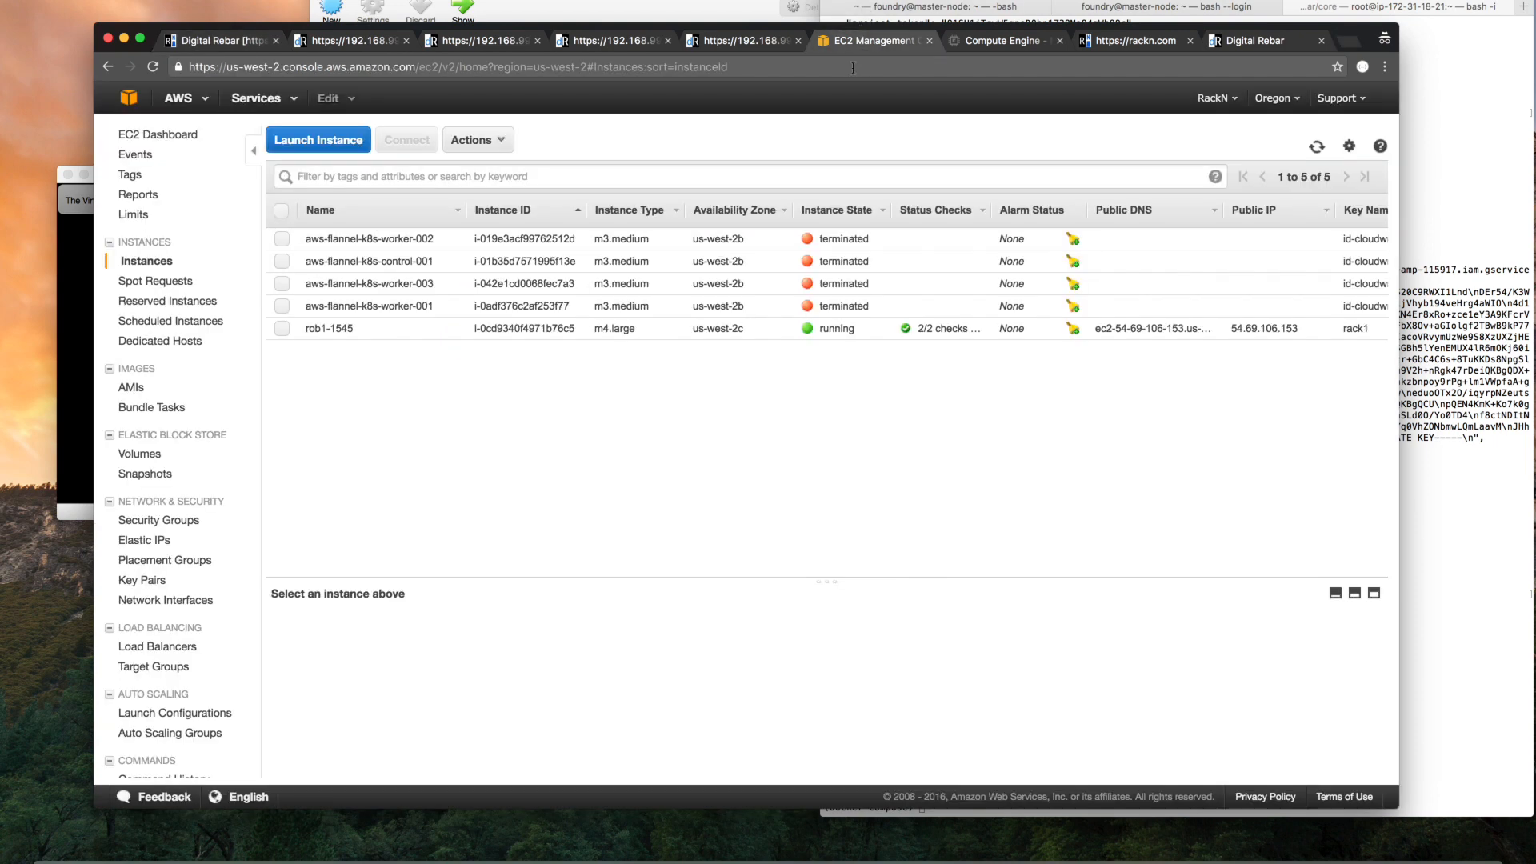
pyautogui.click(853, 68)
pyautogui.press('Return')
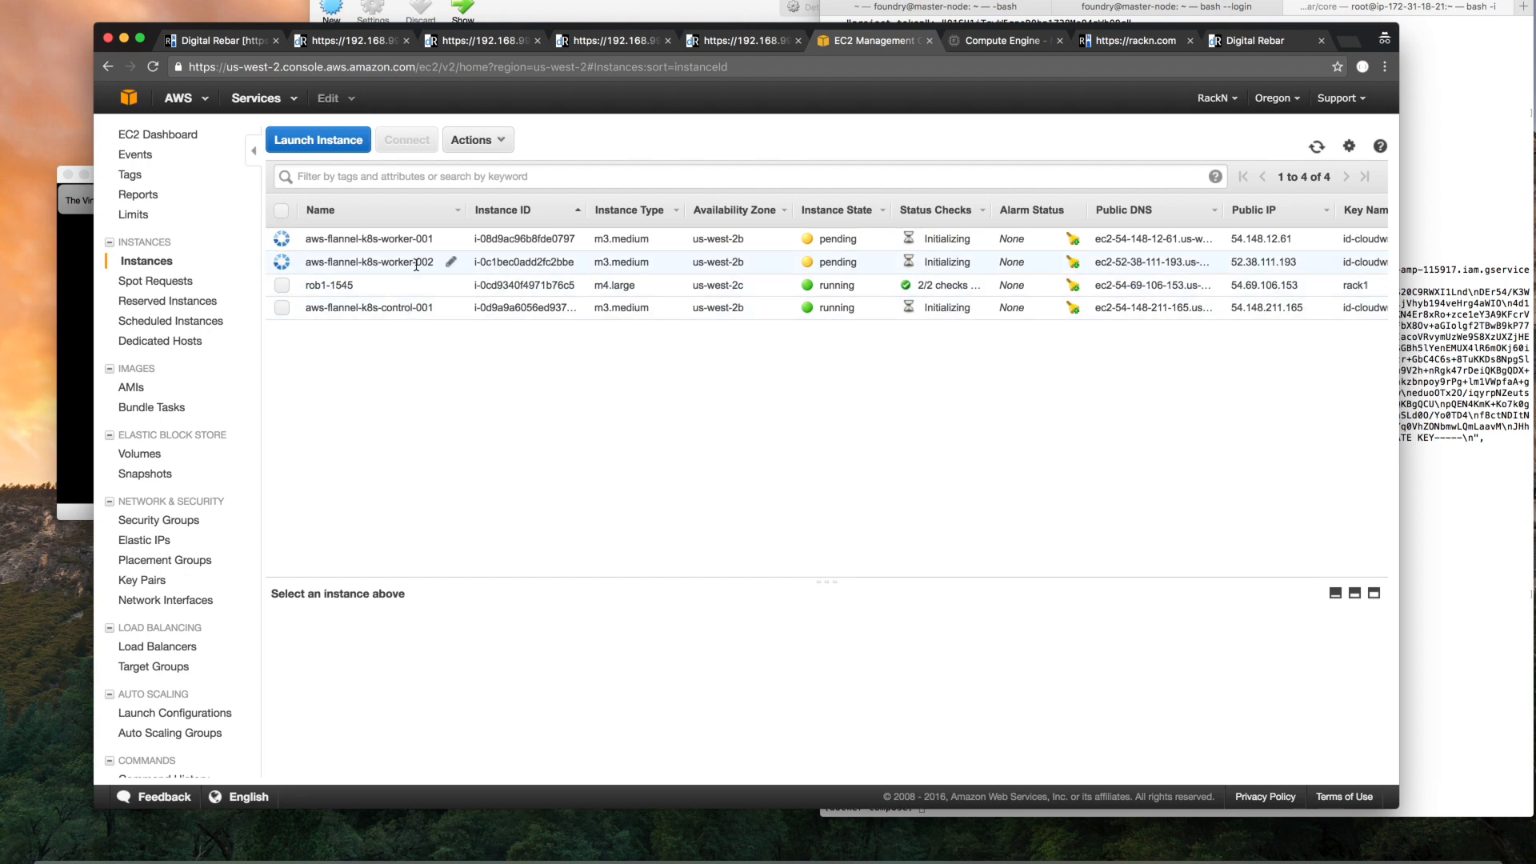
# Check the running Kubernetes Wizard against the EC2 instance states, ending back on the wizard page
pyautogui.click(216, 40)
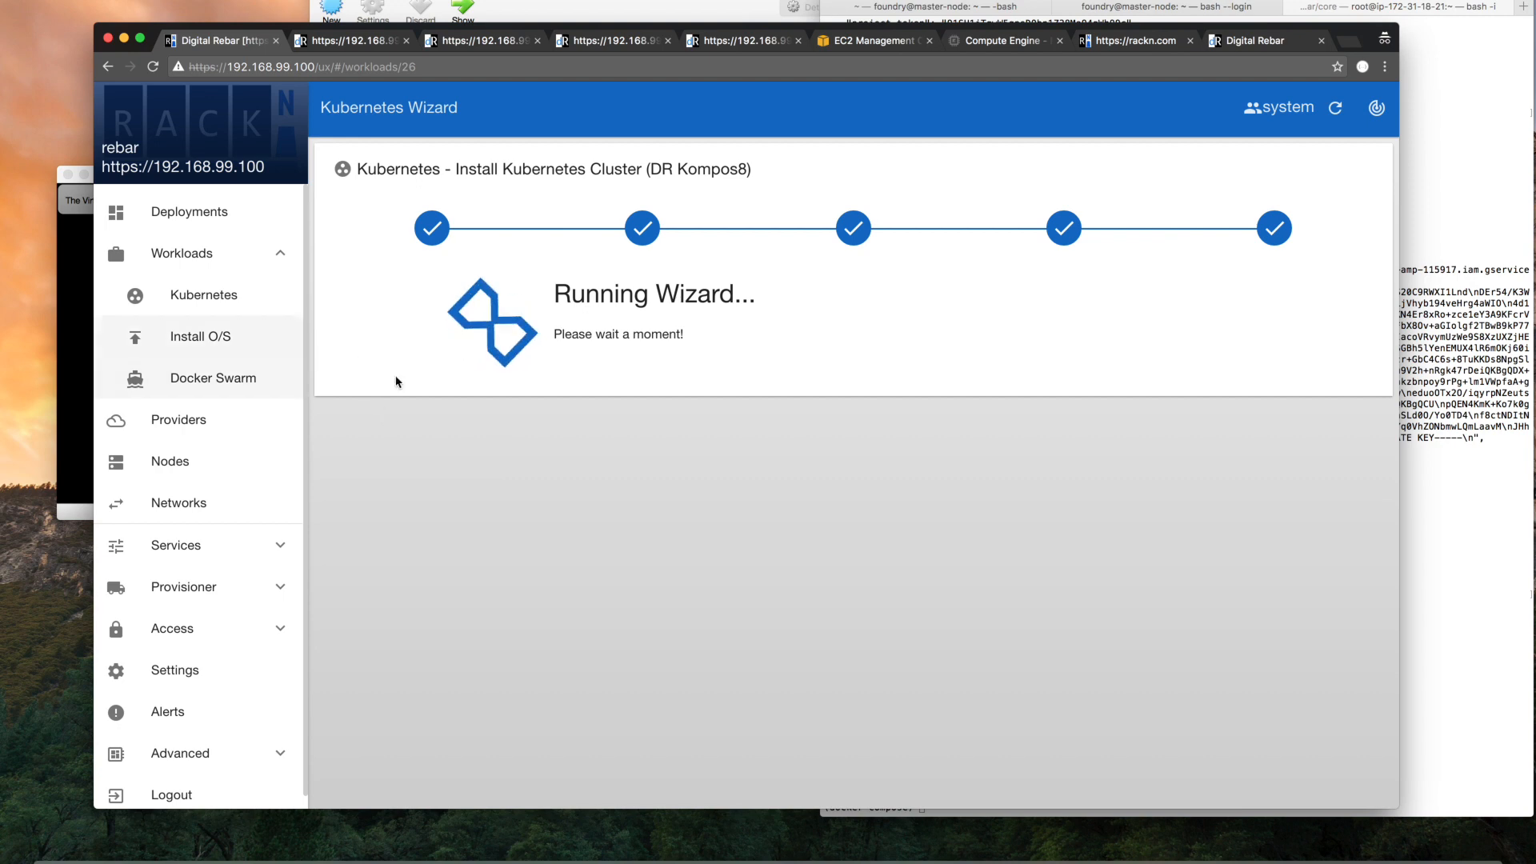
pyautogui.click(874, 41)
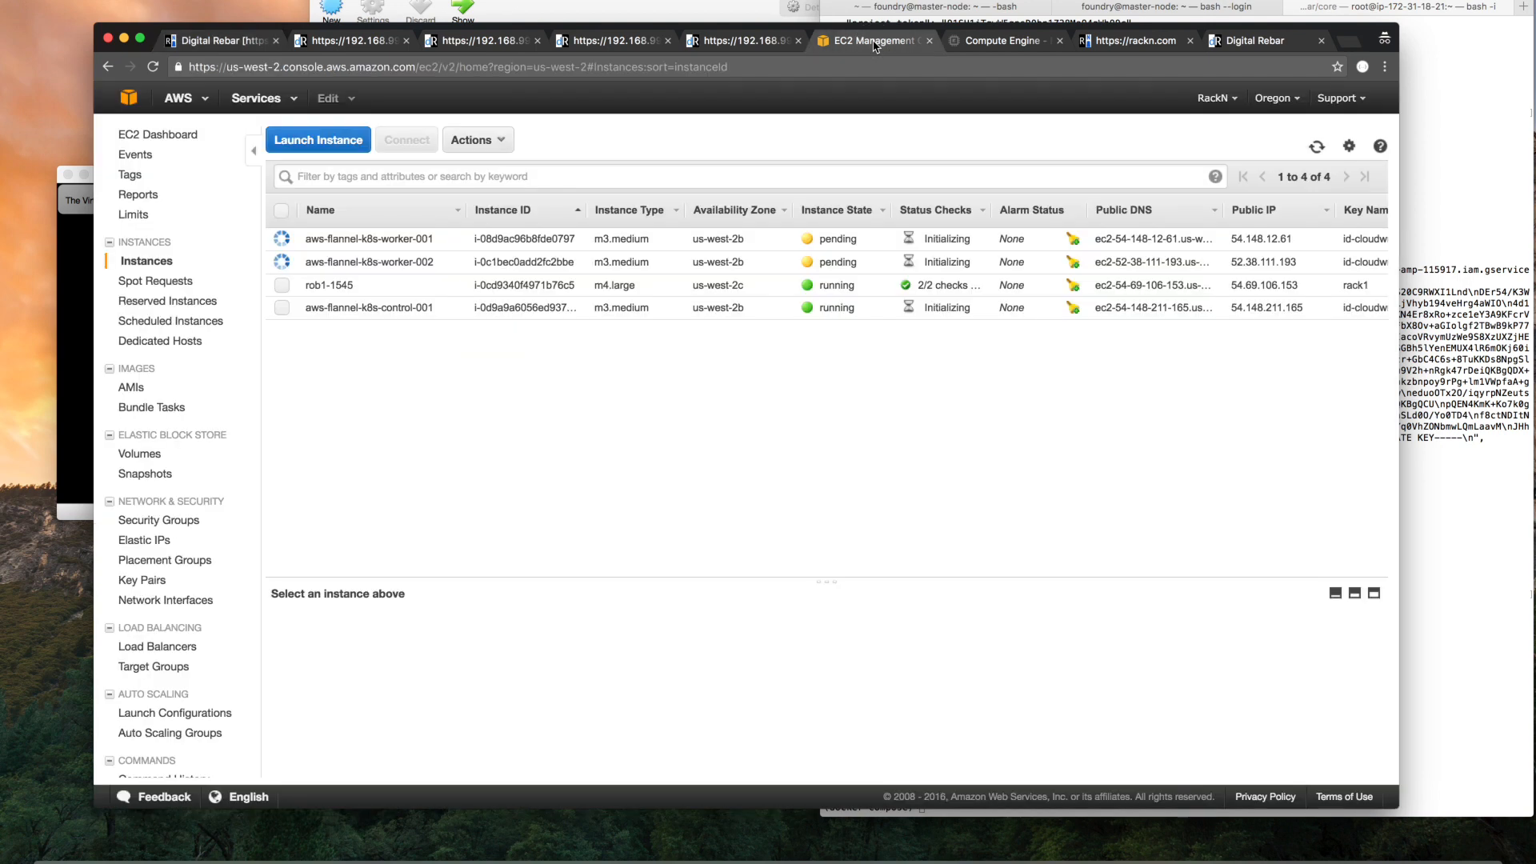
pyautogui.click(220, 40)
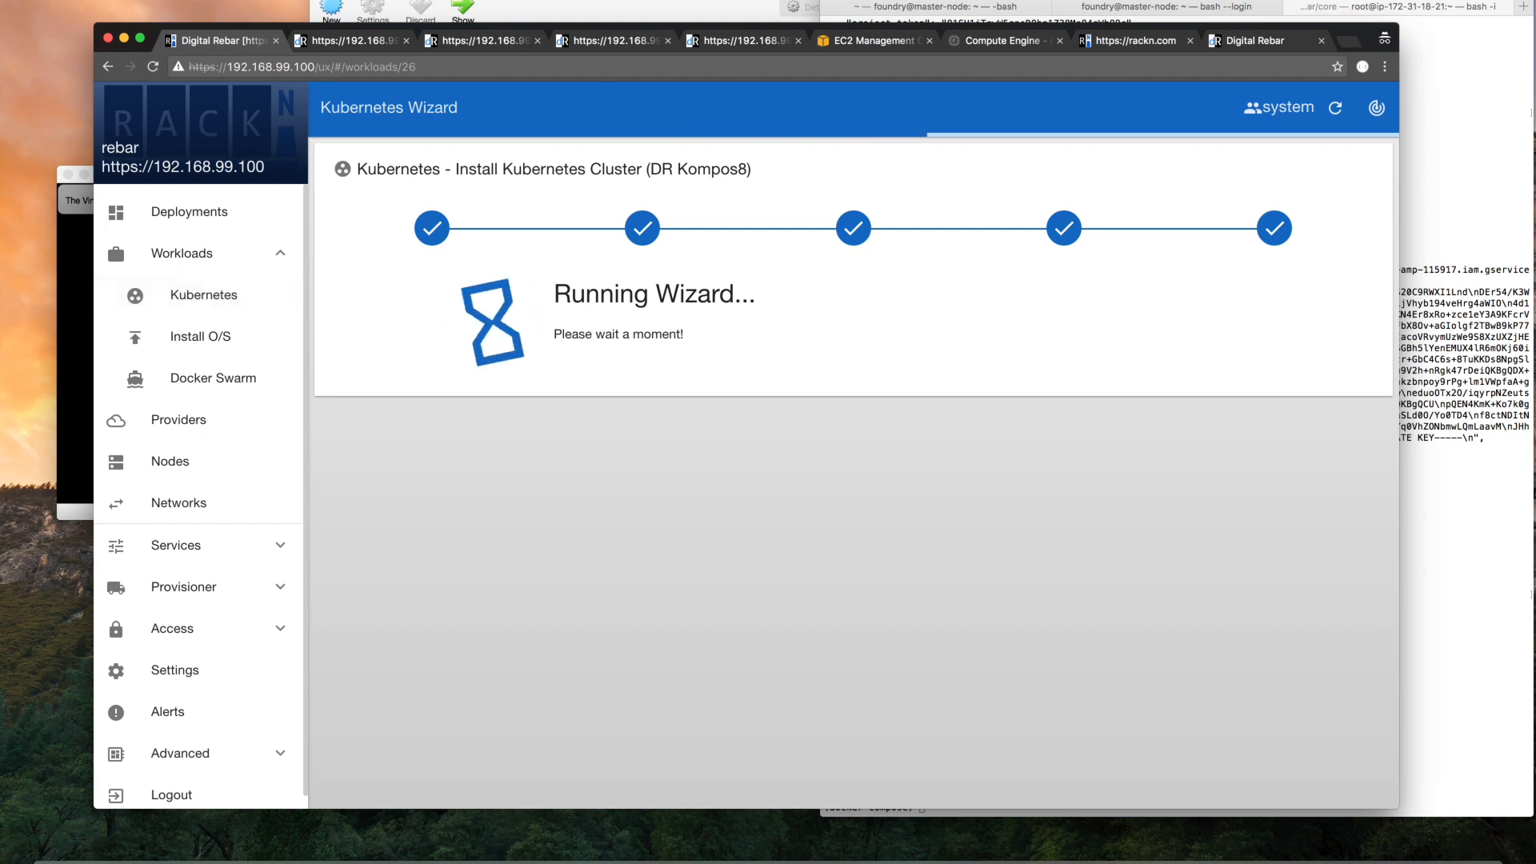
pyautogui.click(874, 42)
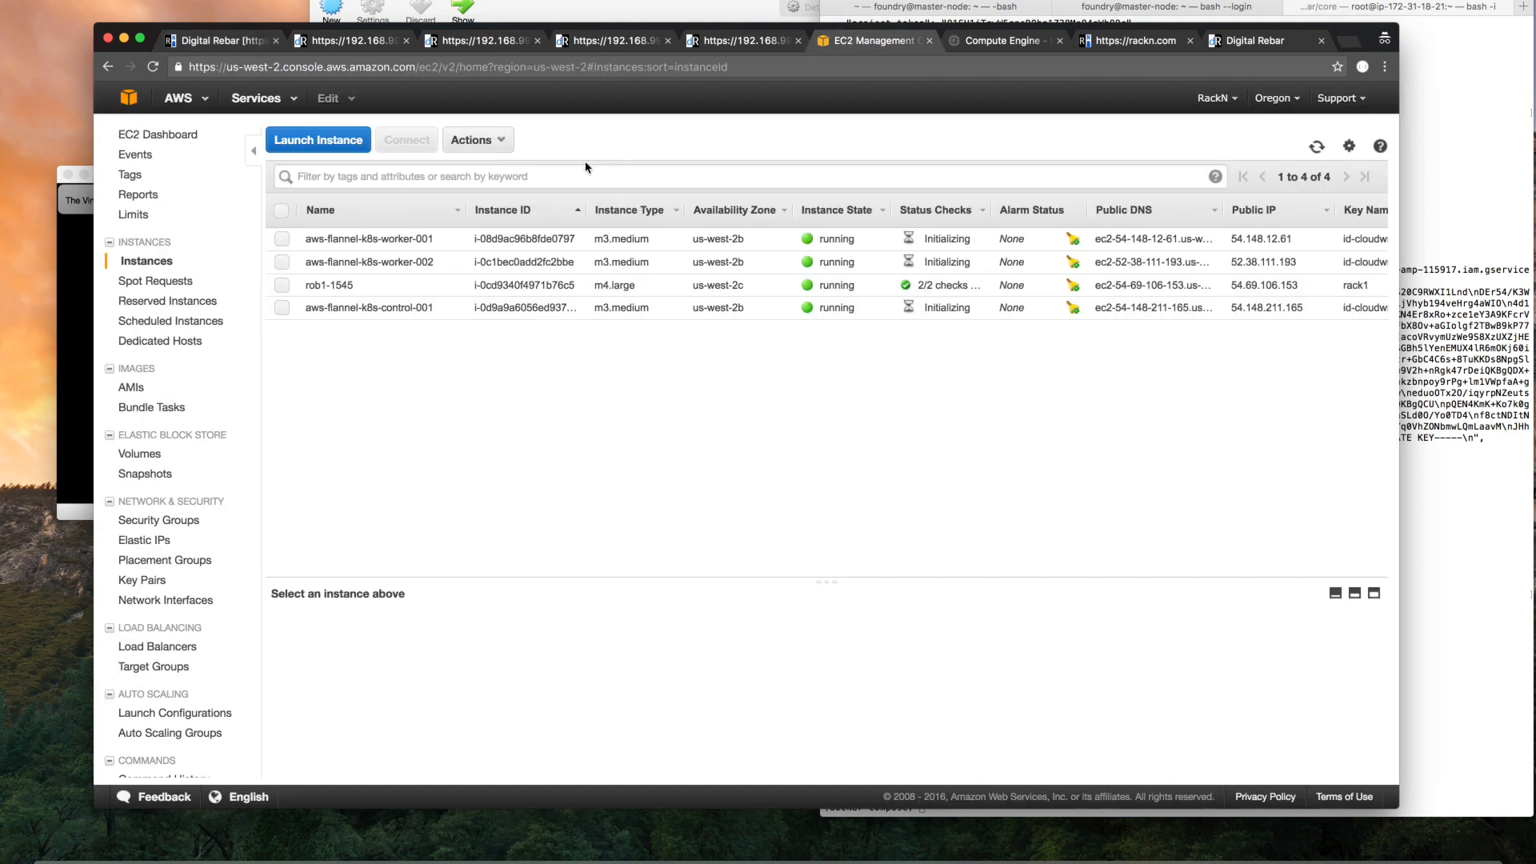
pyautogui.click(216, 40)
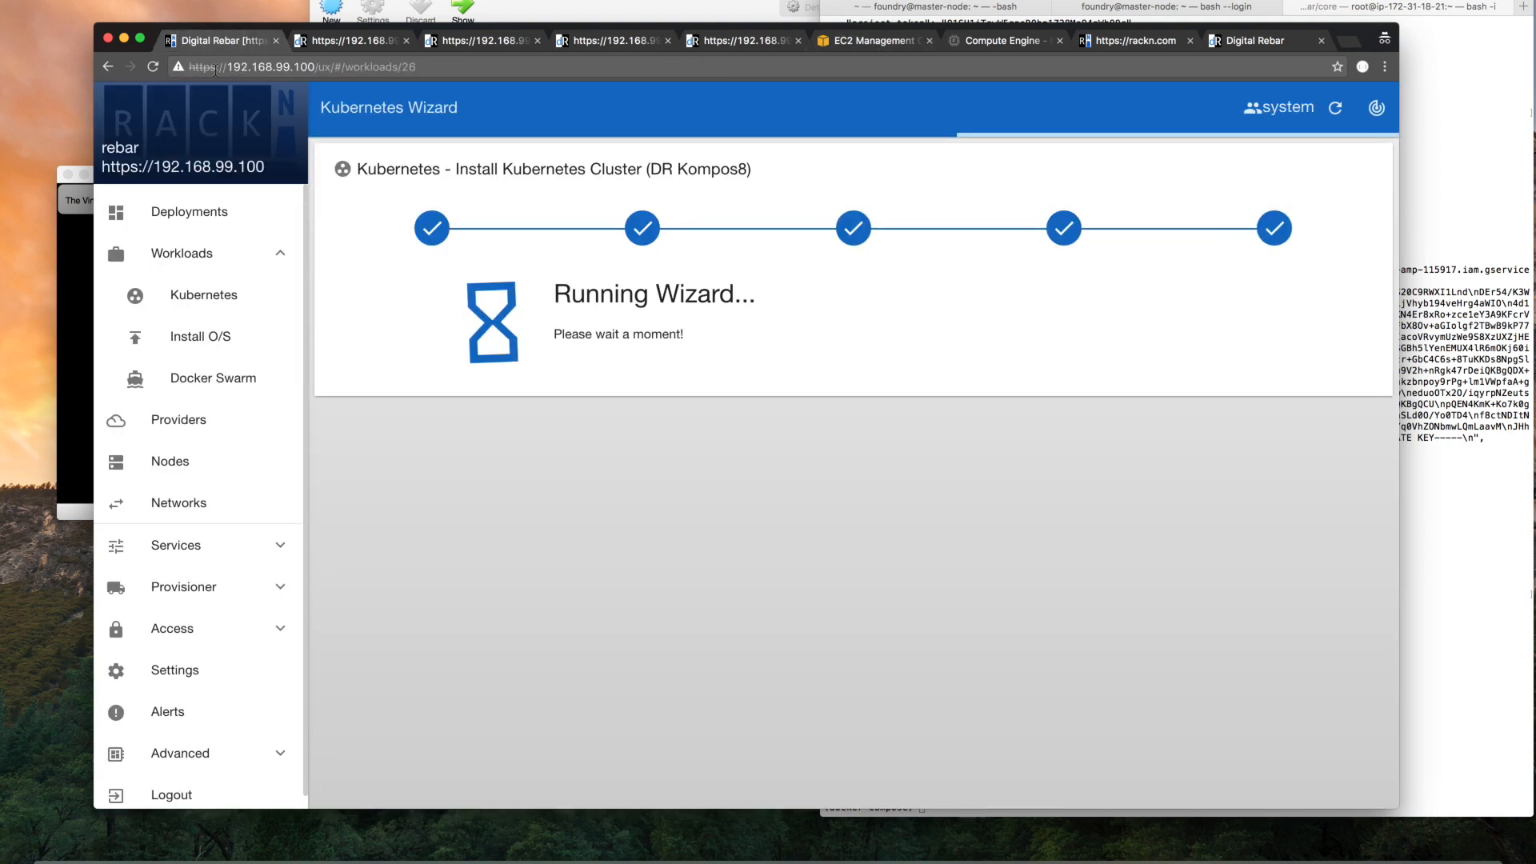
# Start a new Kubernetes wizard run and create an auto-committed deployment named local-flannel
pyautogui.click(208, 226)
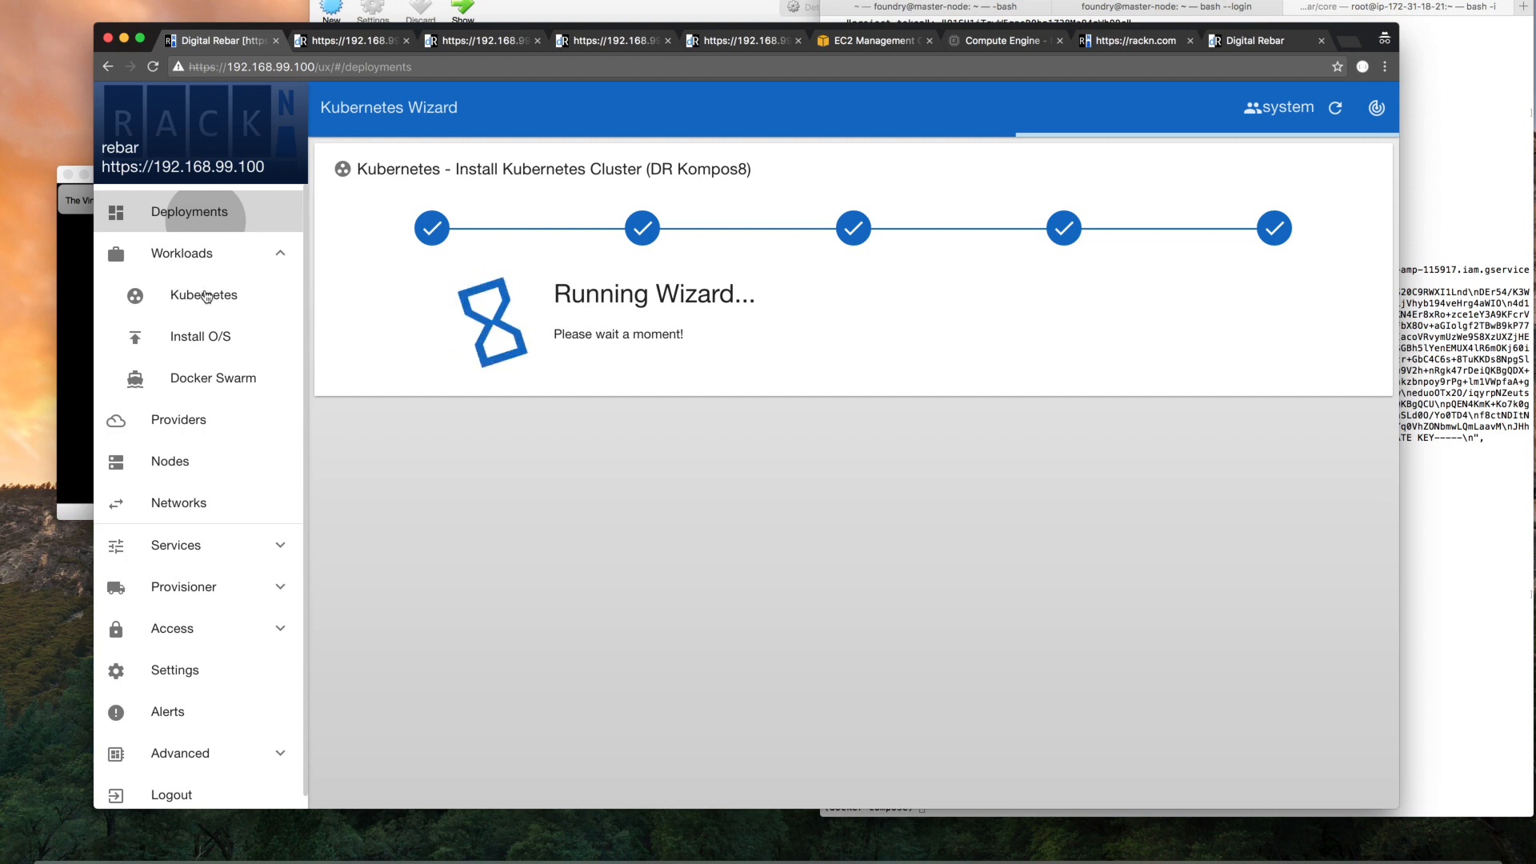
pyautogui.click(207, 297)
pyautogui.moveTo(628, 385); pyautogui.dragTo(512, 383)
pyautogui.write('local')
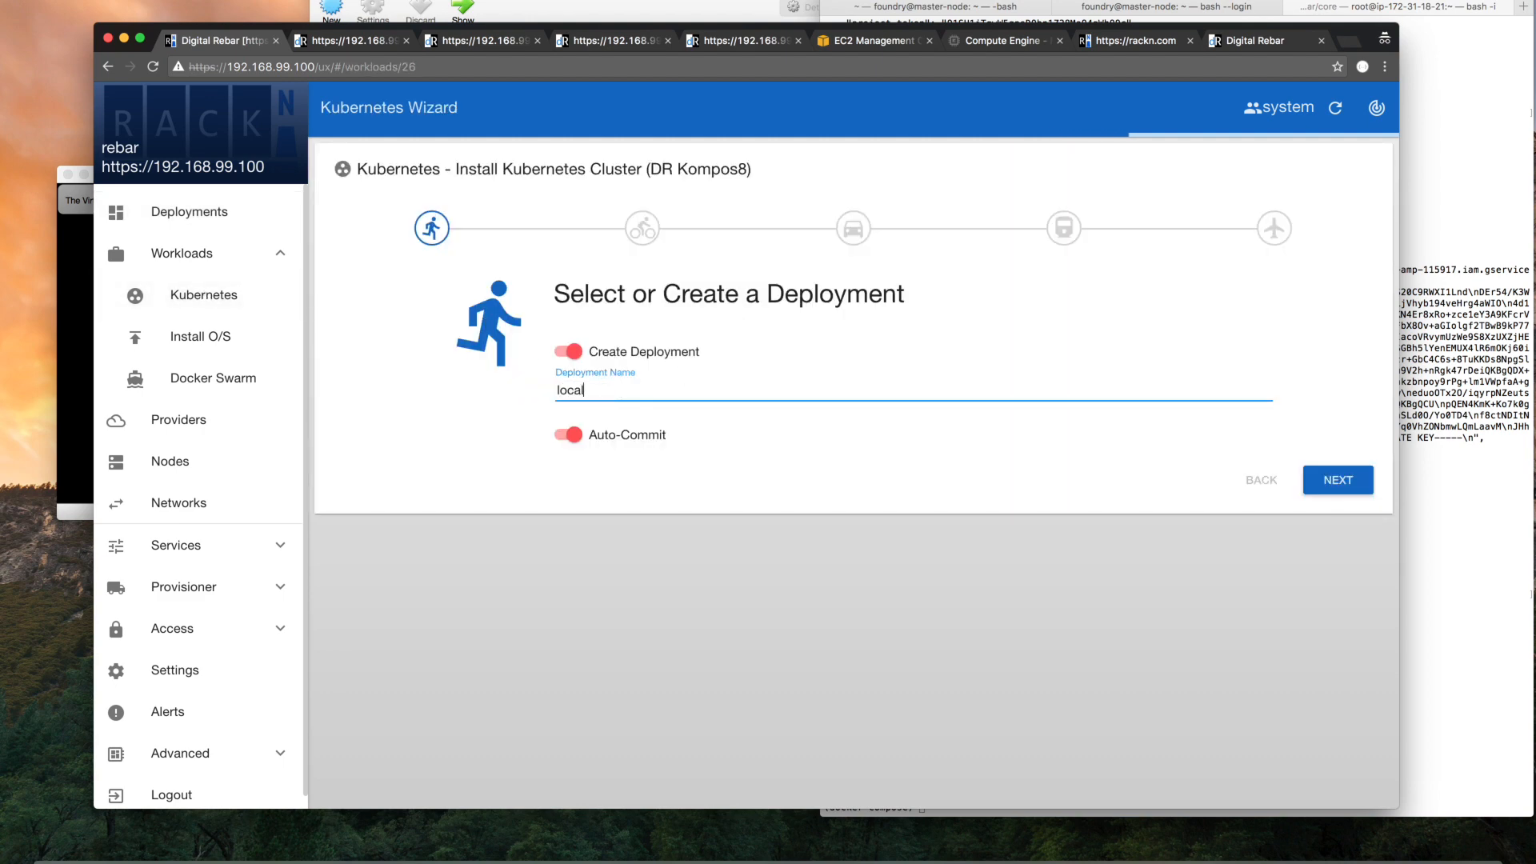
pyautogui.write('-flannel-k8s')
pyautogui.click(1334, 478)
# Choose to use existing system nodes for the cluster, with ubuntu-14.04 as the metal operating system
pyautogui.click(578, 361)
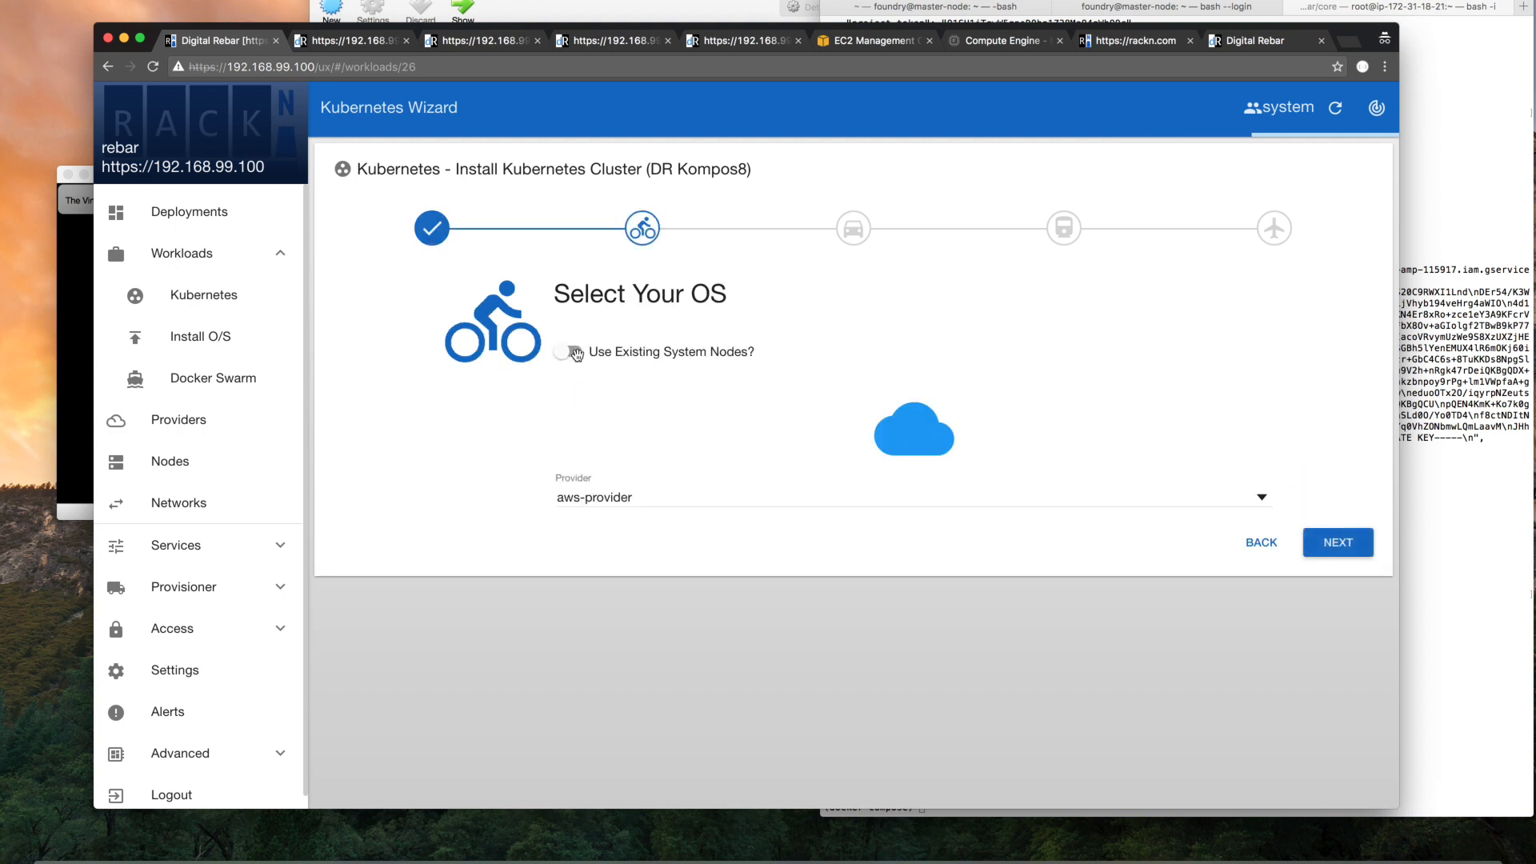
pyautogui.click(622, 498)
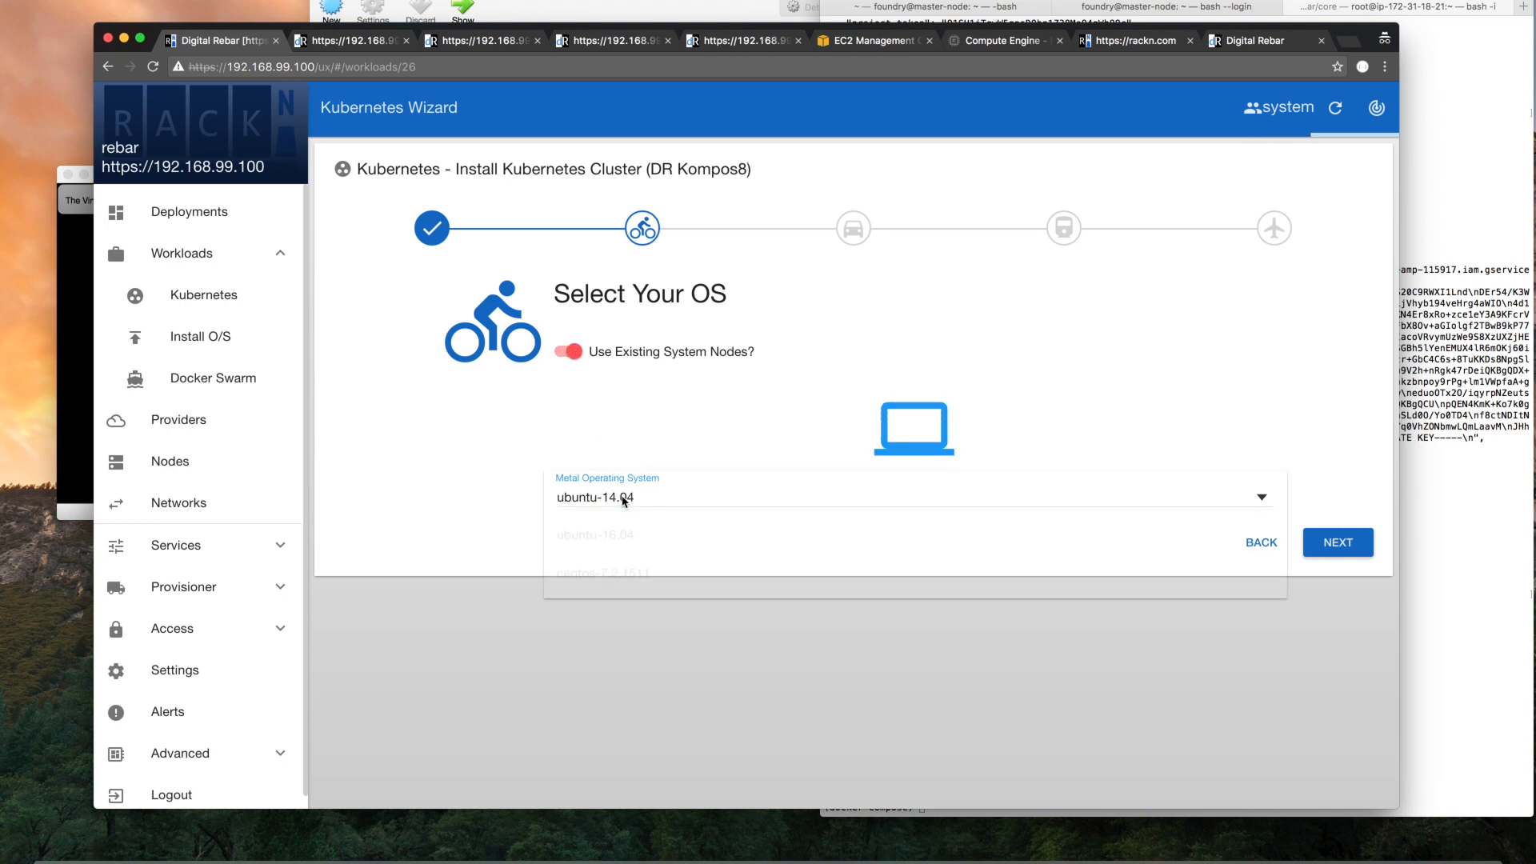
pyautogui.click(626, 498)
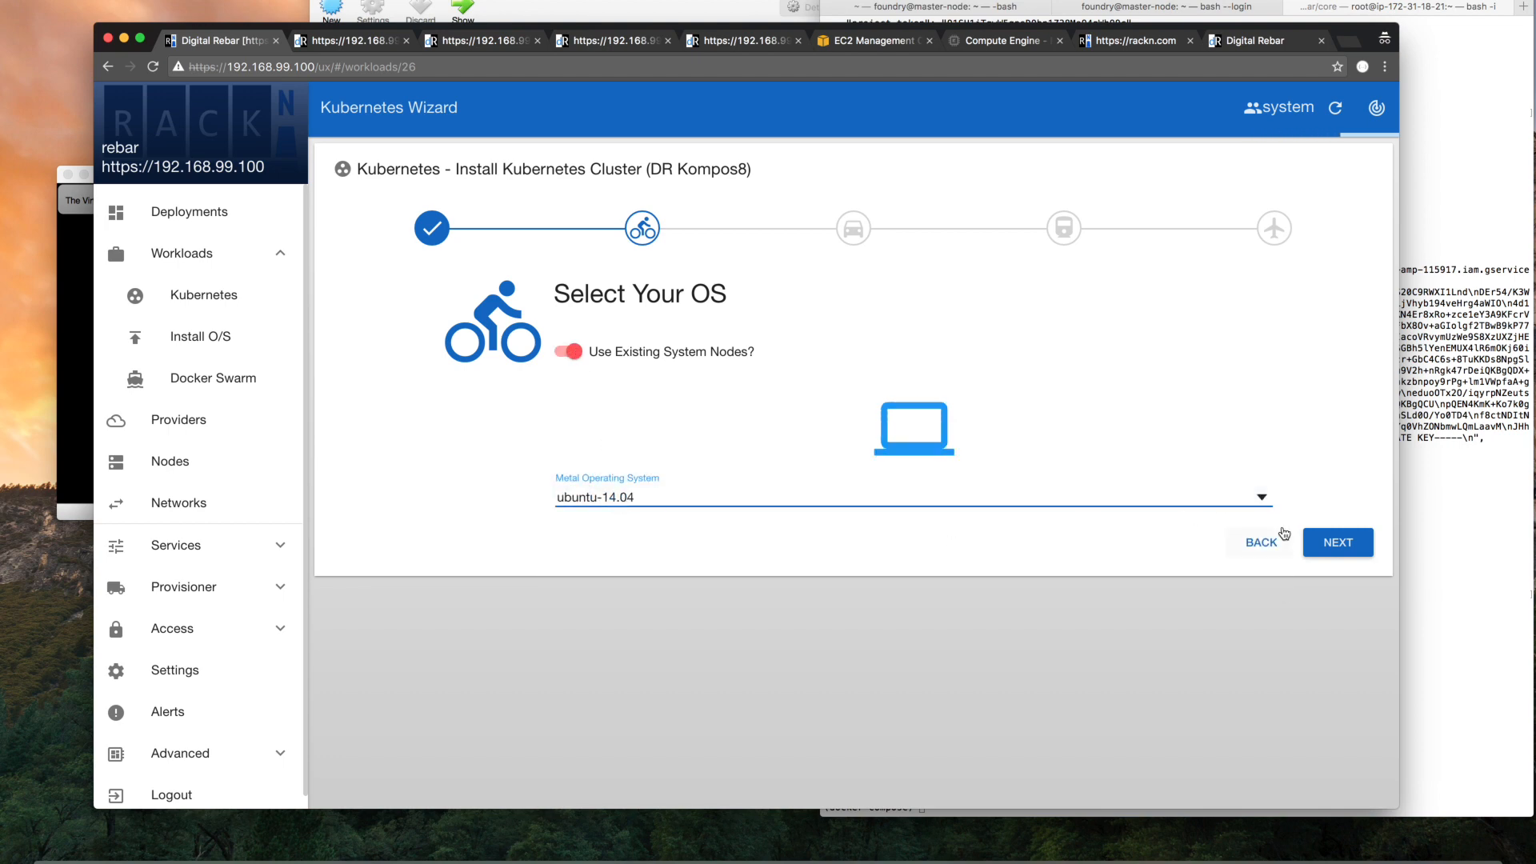
pyautogui.click(1336, 547)
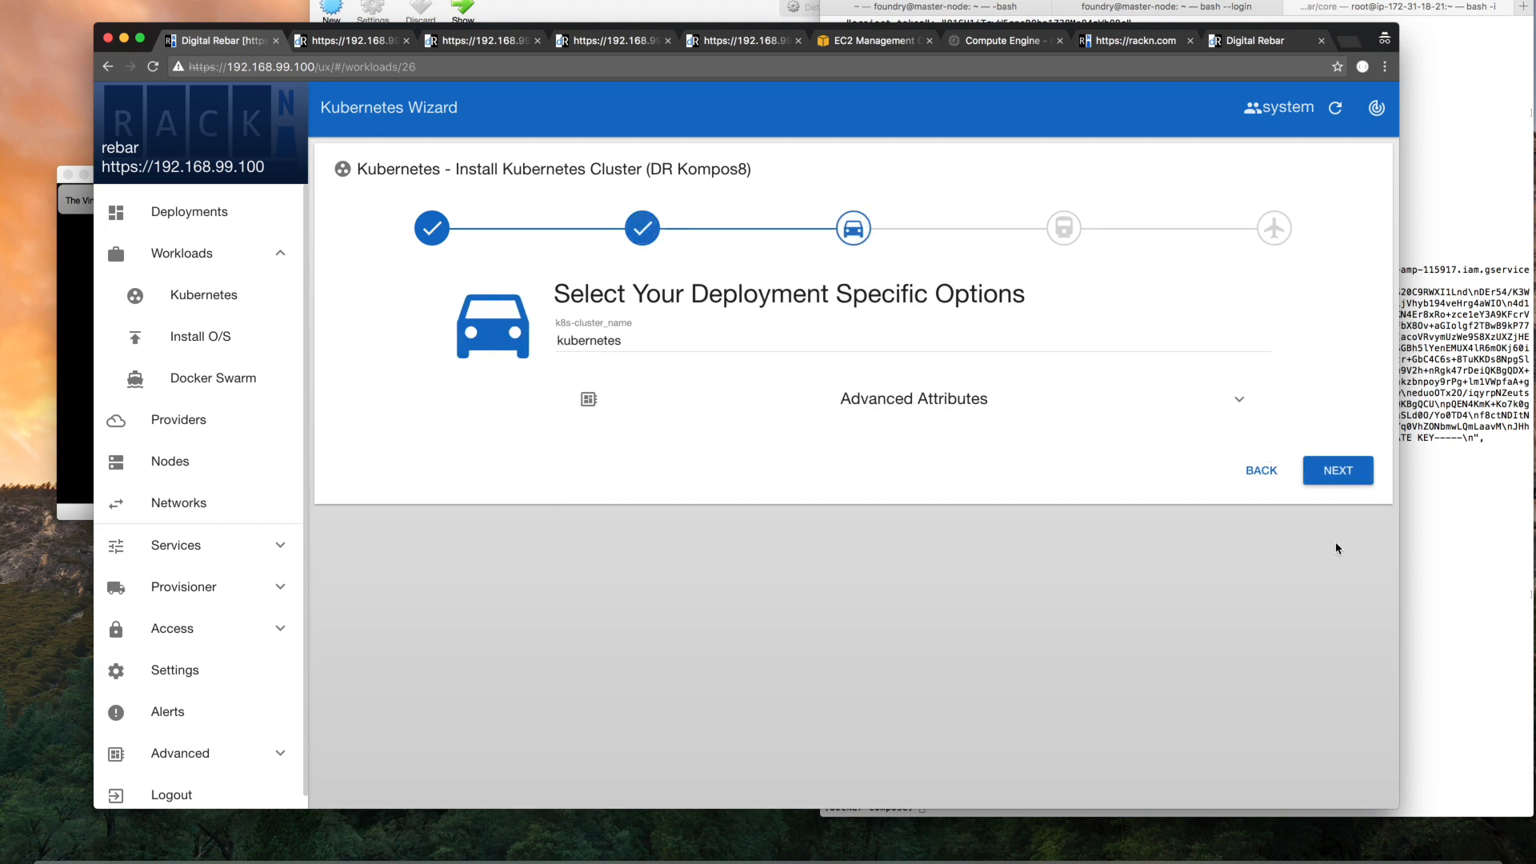
# Accept the deployment options and the services for both local nodes, review the JSON overview, and submit the wizard
pyautogui.click(1339, 472)
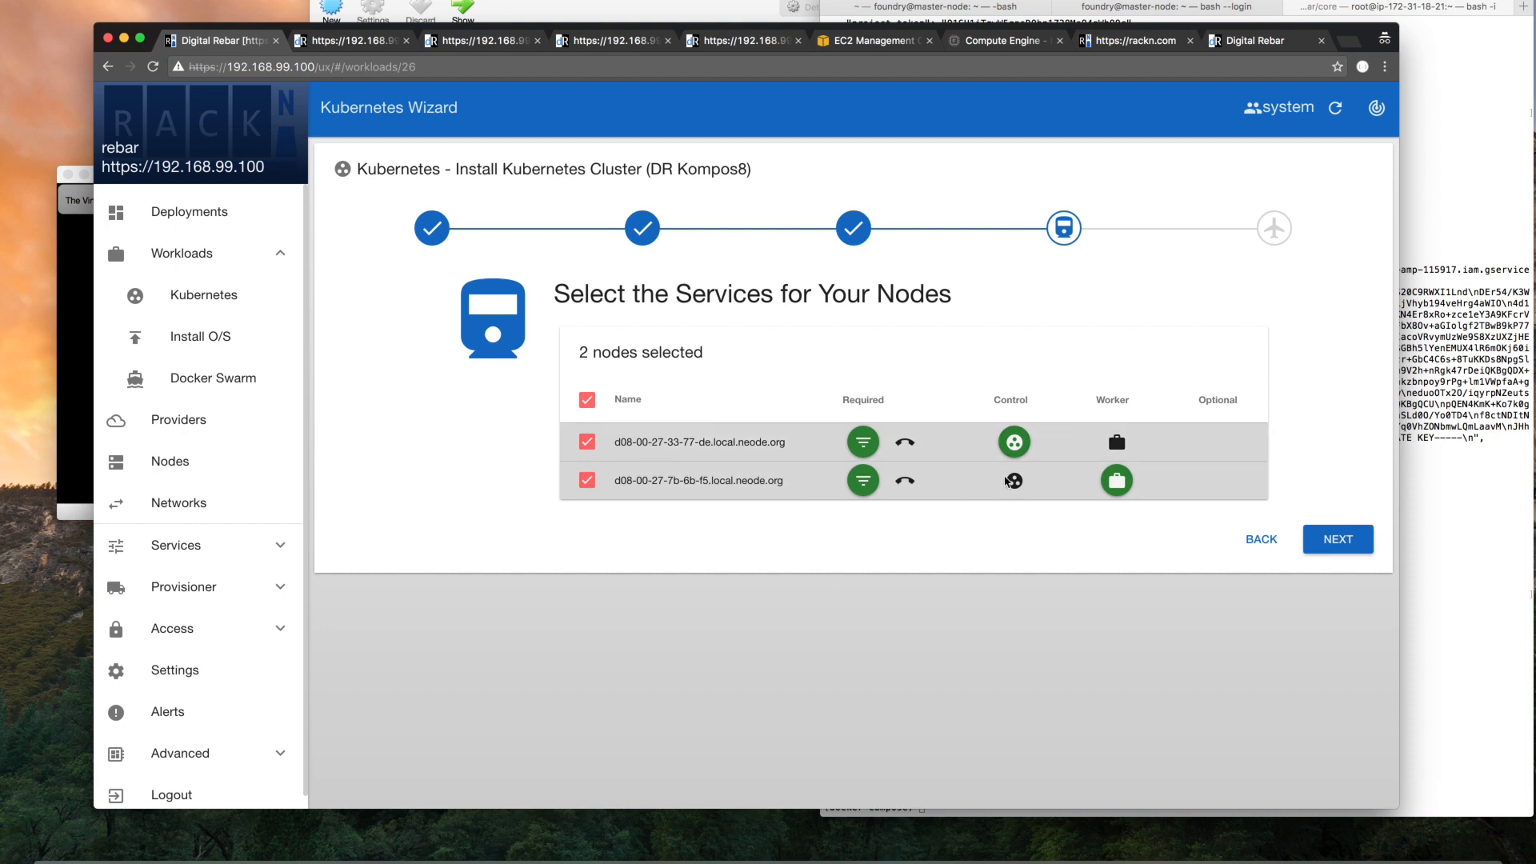
pyautogui.click(1352, 541)
pyautogui.scroll(-5, 1015, 540)
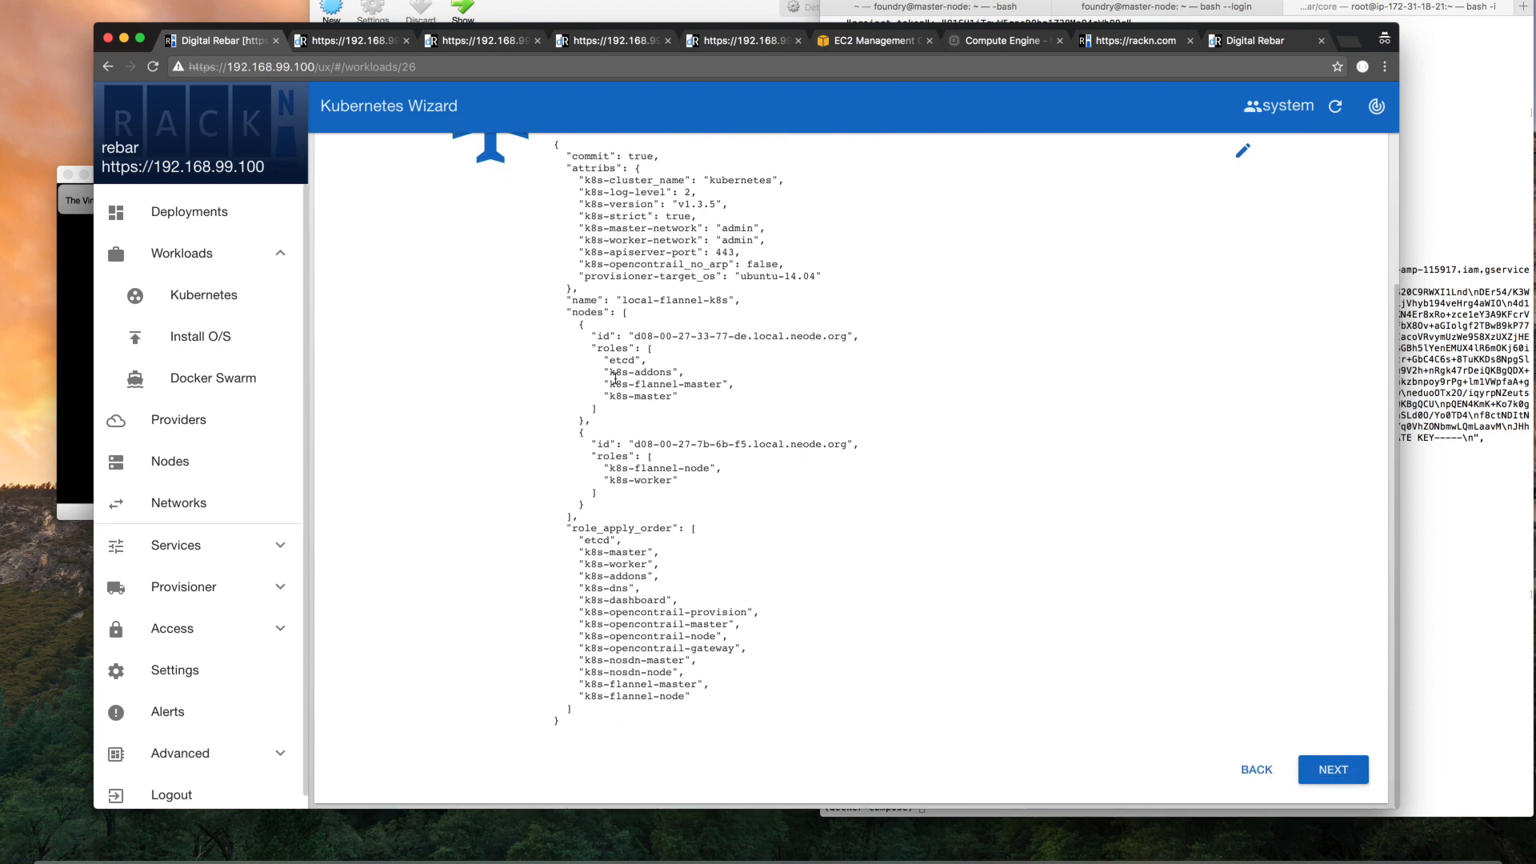
pyautogui.click(1327, 770)
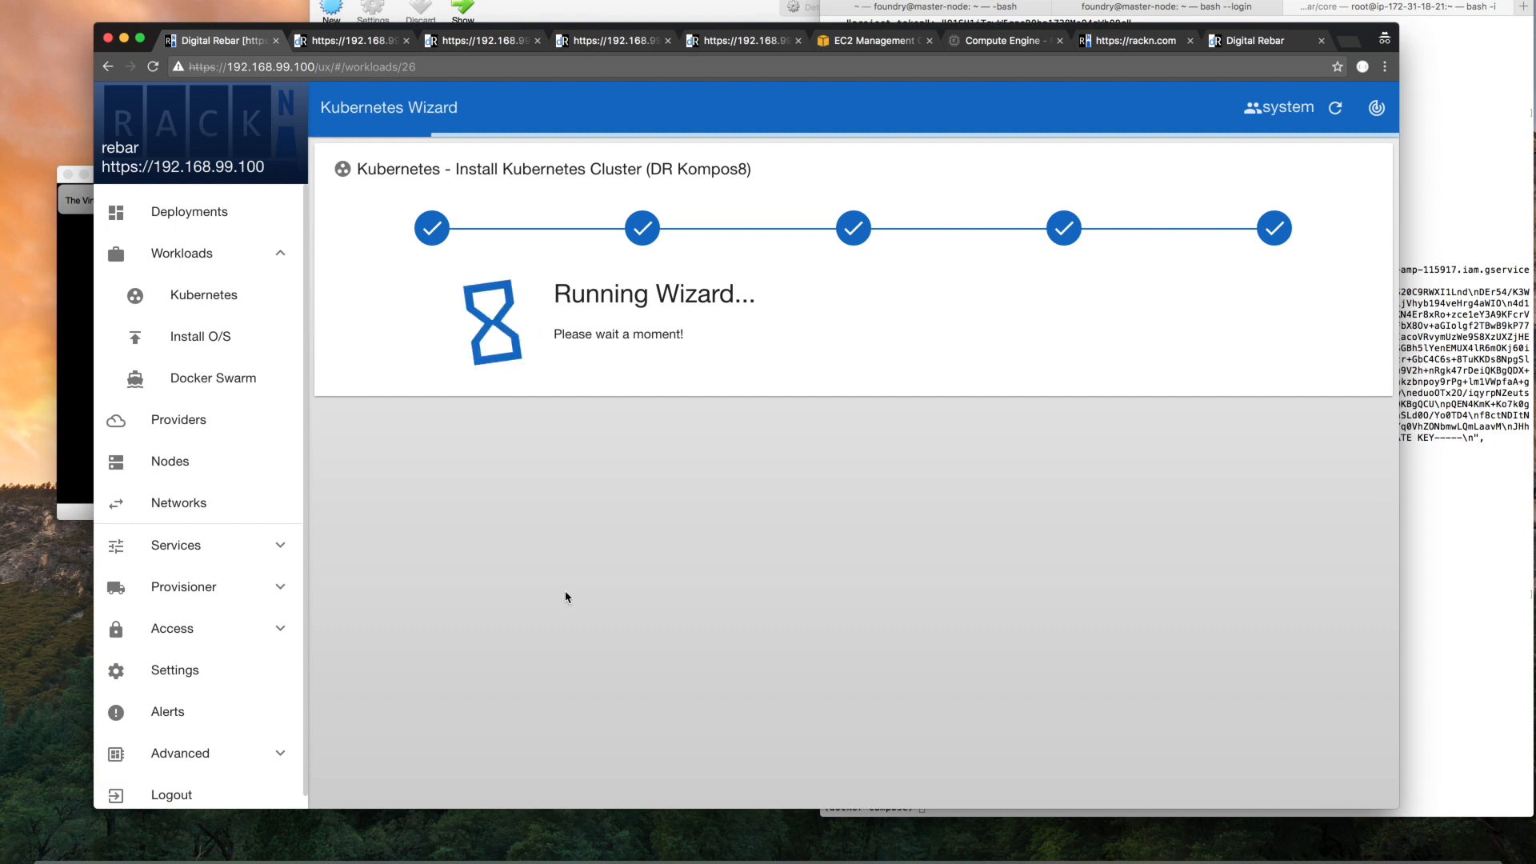
# Check the test1 virtual machine's console and the reloaded EC2 instance list, ending back on the running Kubernetes Wizard
pyautogui.click(75, 309)
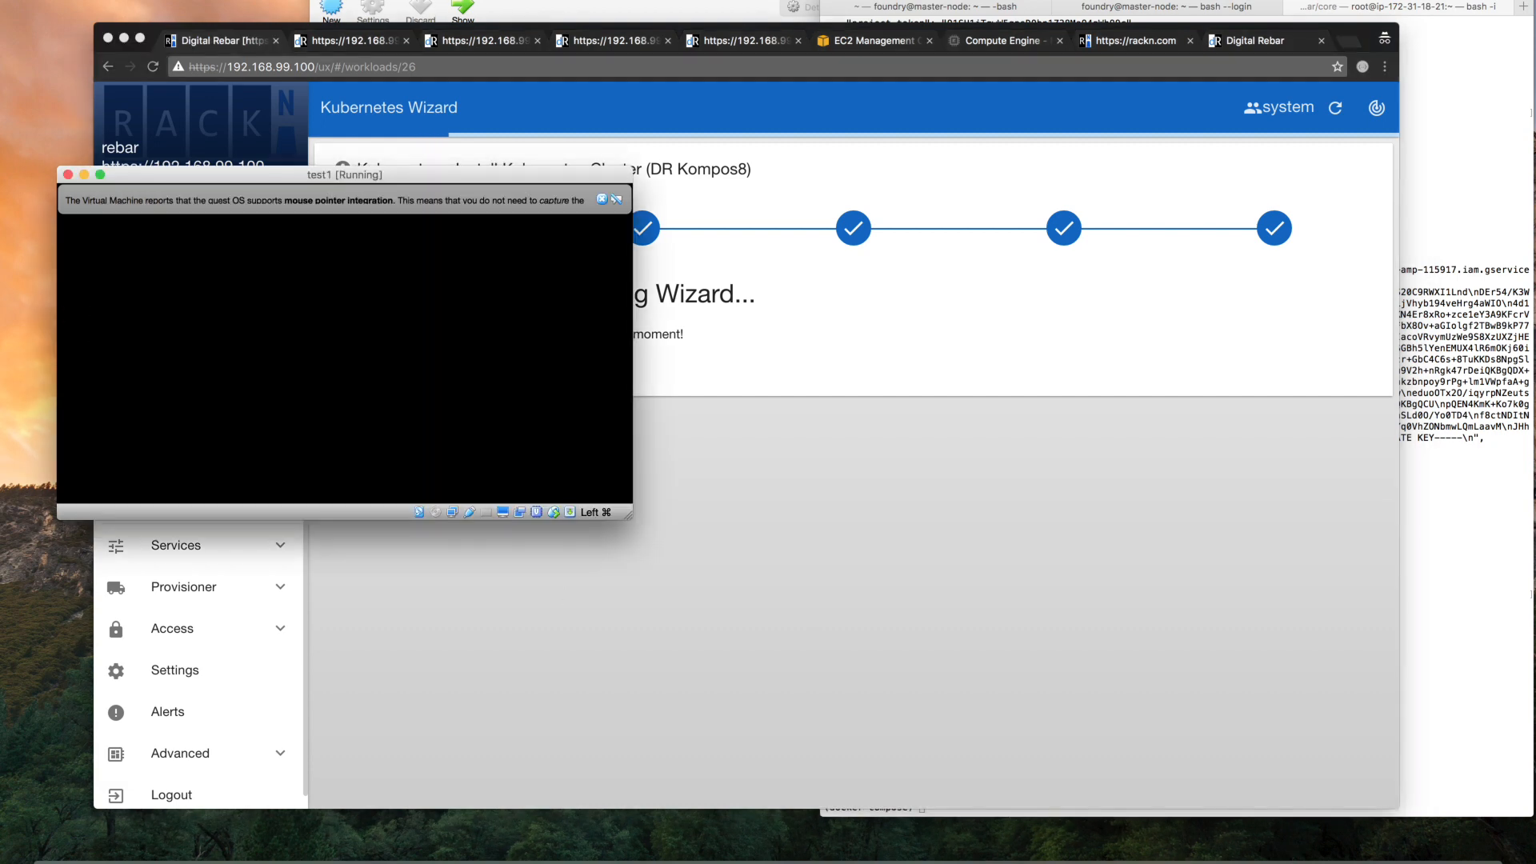
pyautogui.click(712, 400)
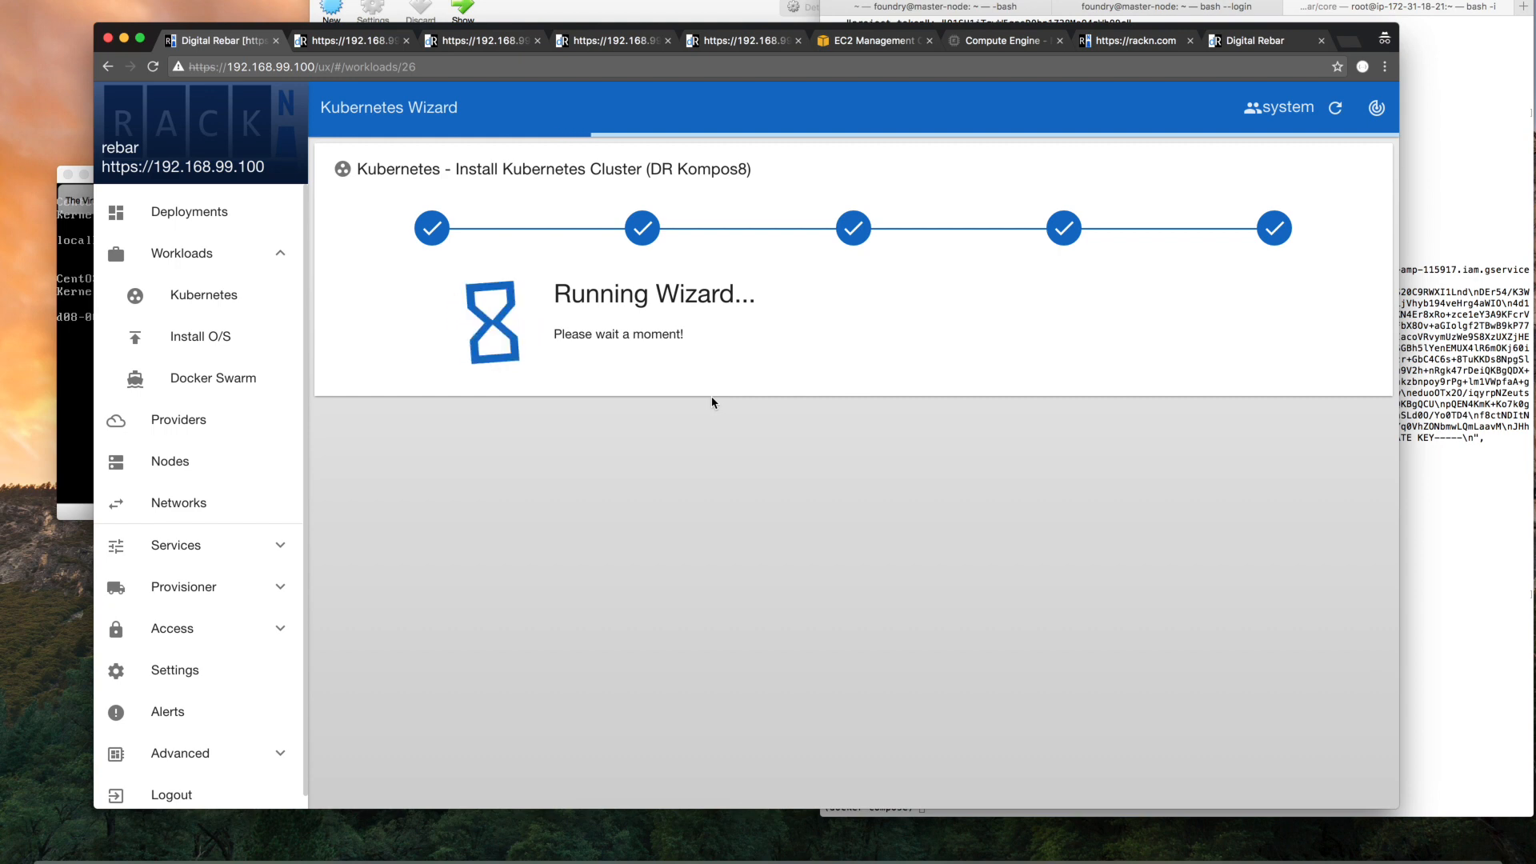
pyautogui.click(865, 45)
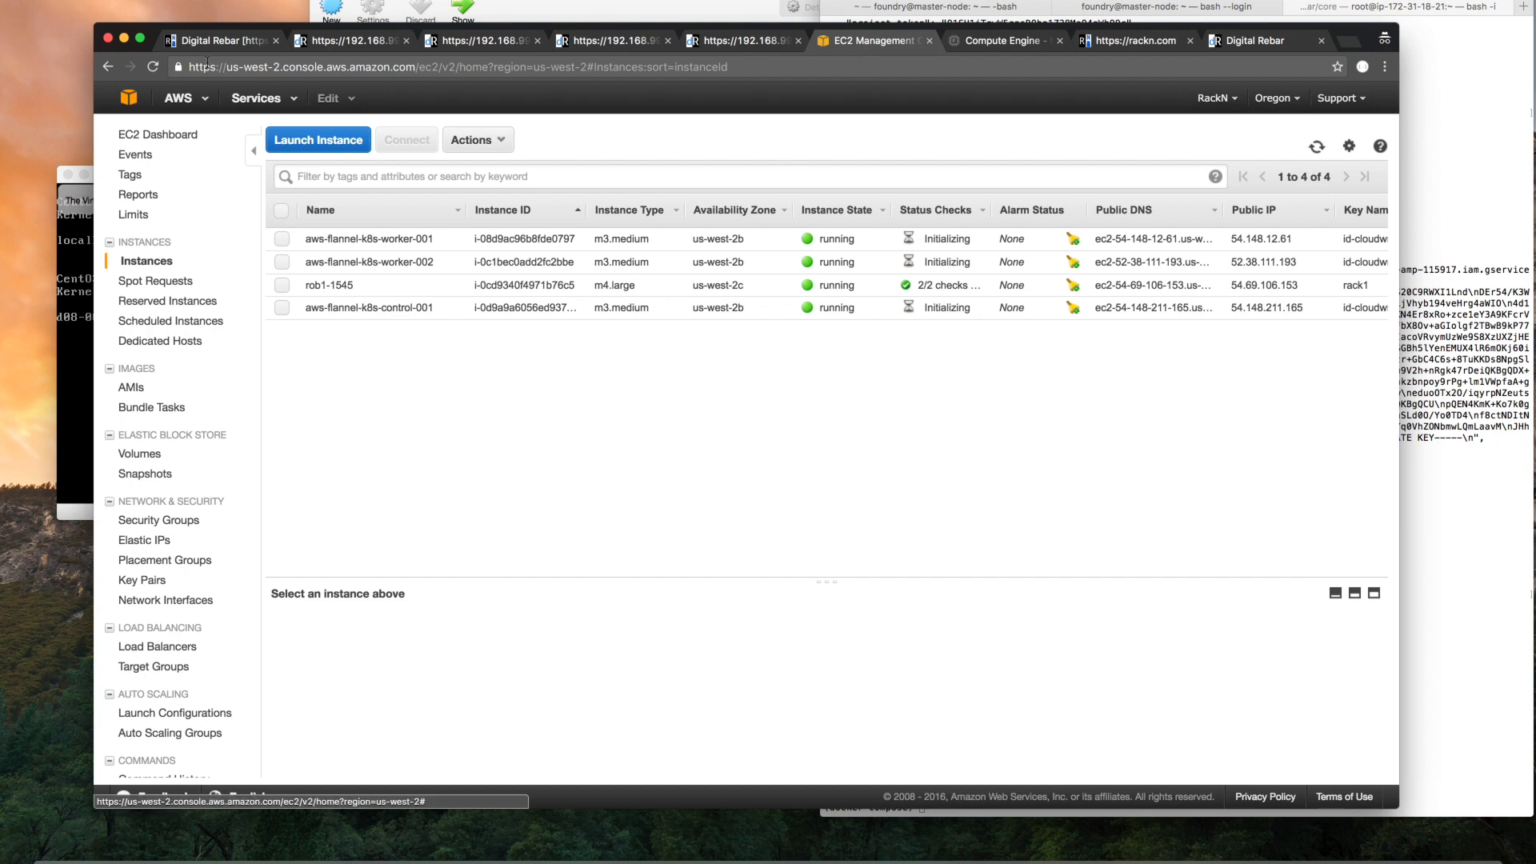
pyautogui.click(153, 67)
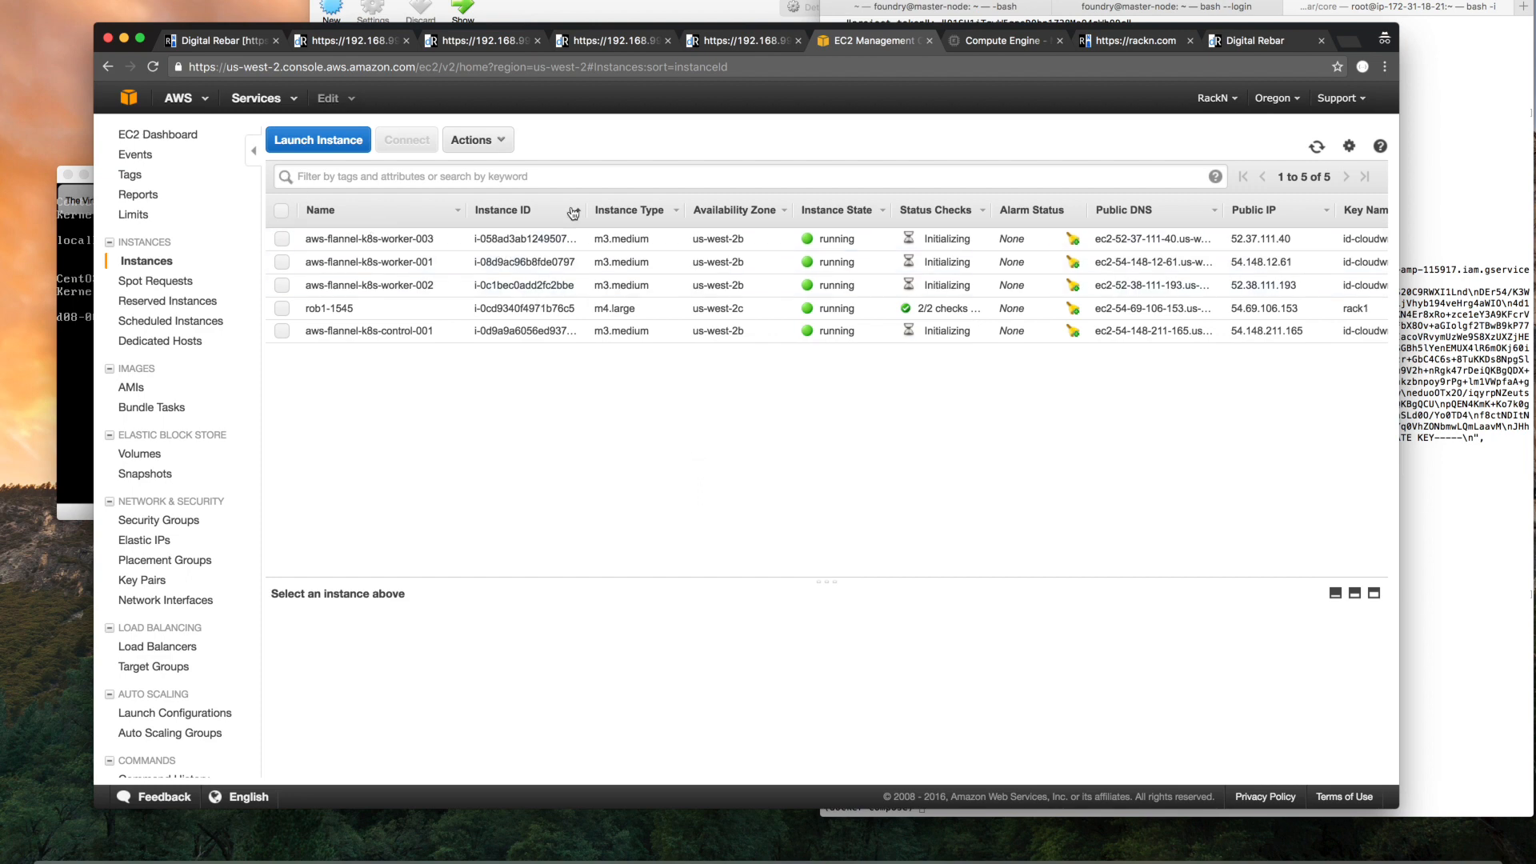
pyautogui.click(201, 44)
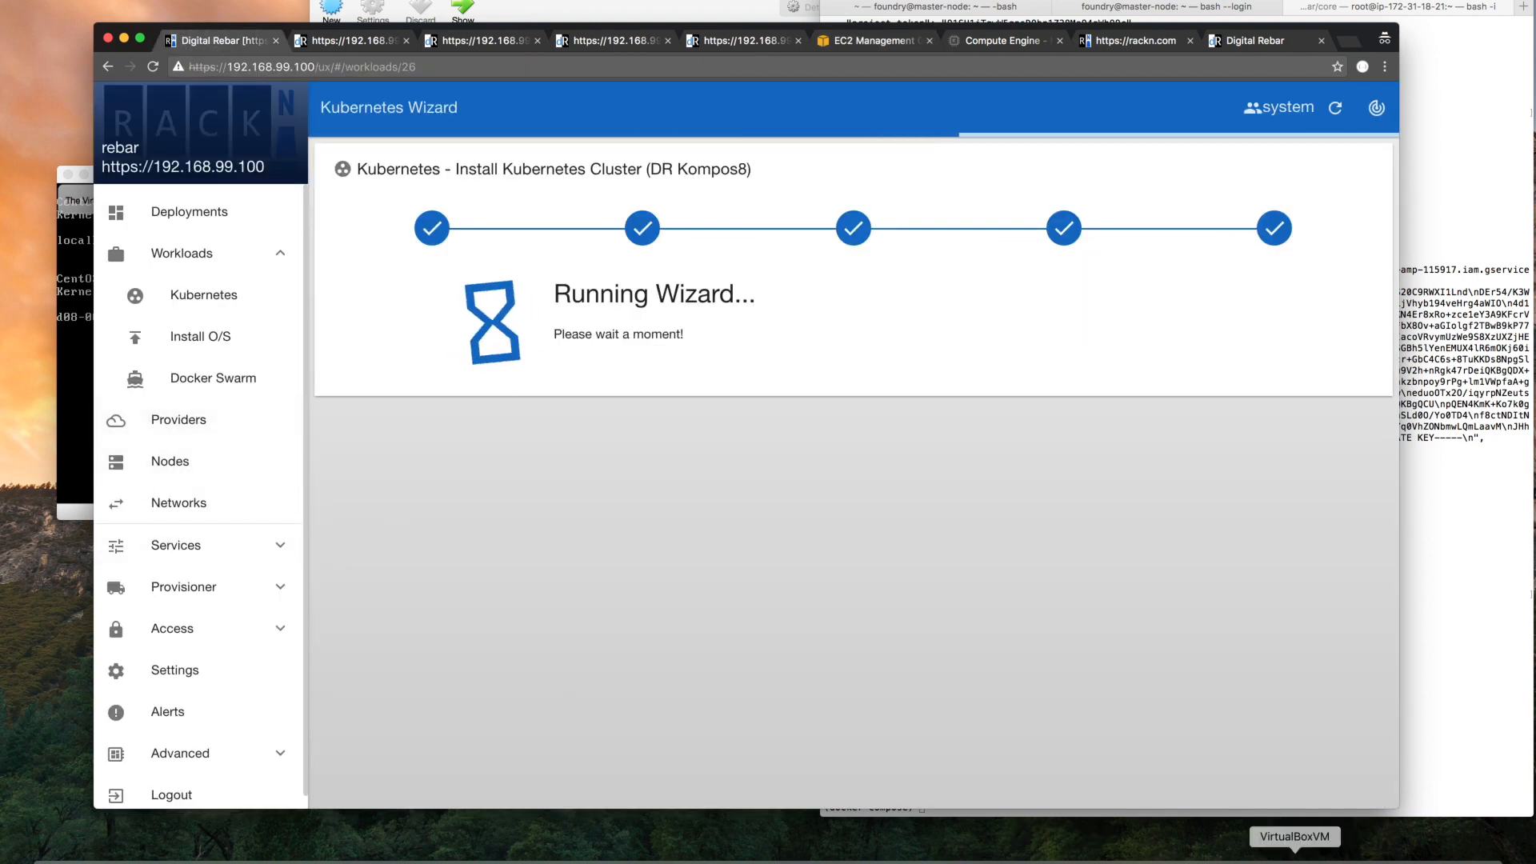
# Bring up the VirtualBox consoles and arrange test1 above test2 so both stick out beside the browser
pyautogui.click(1253, 859)
pyautogui.moveTo(732, 357); pyautogui.dragTo(525, 437)
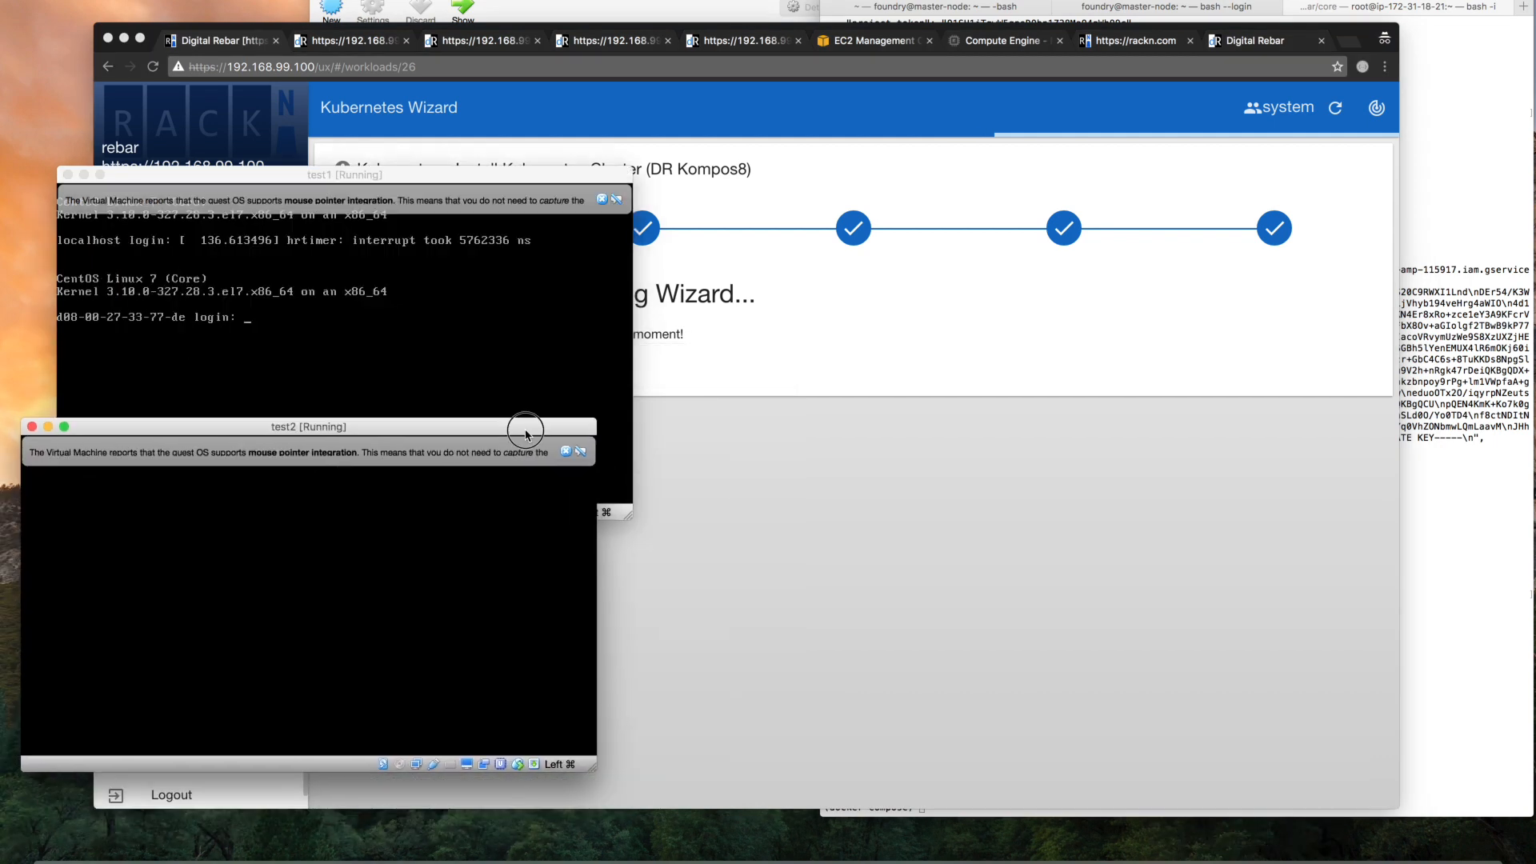
pyautogui.moveTo(529, 176); pyautogui.dragTo(497, 53)
pyautogui.click(863, 672)
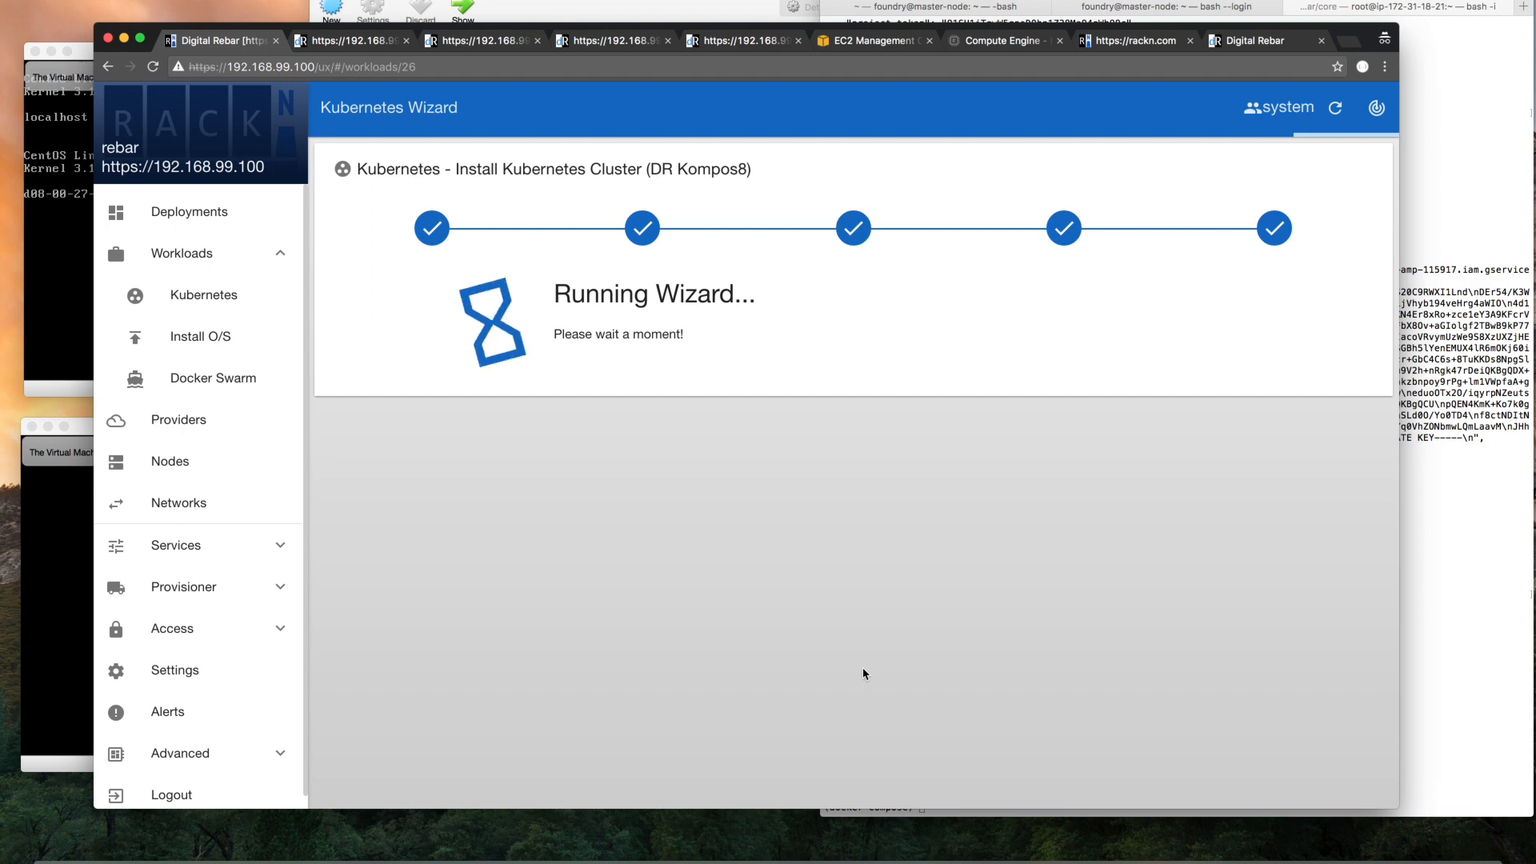
# From the aws-flannel-k8s deployment matrix, open rebar-package-sources on node ip-172-31-18-95 and read its run log to the end
pyautogui.click(202, 212)
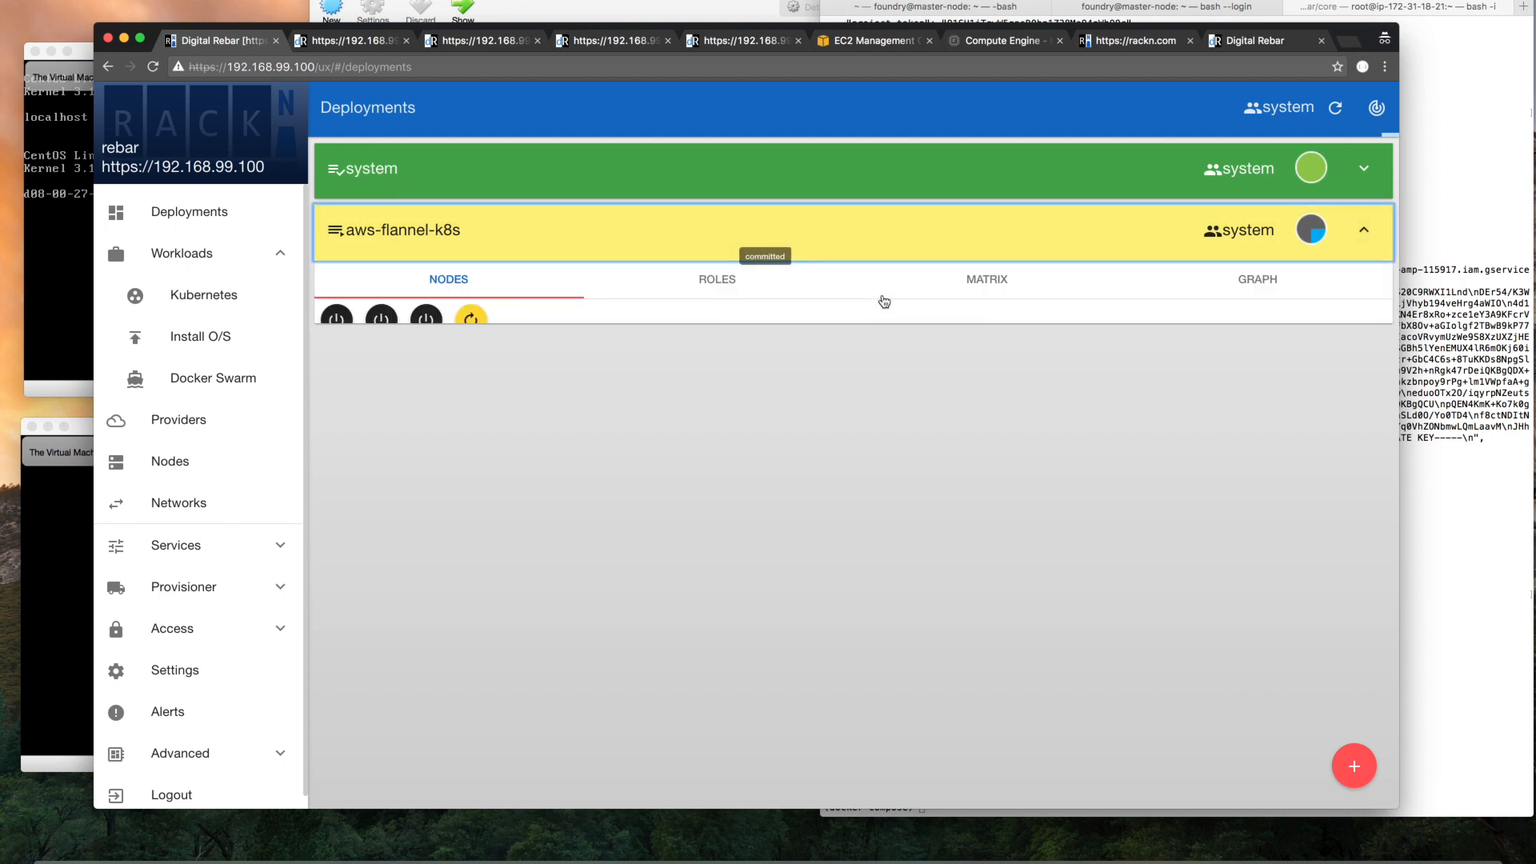
pyautogui.click(992, 286)
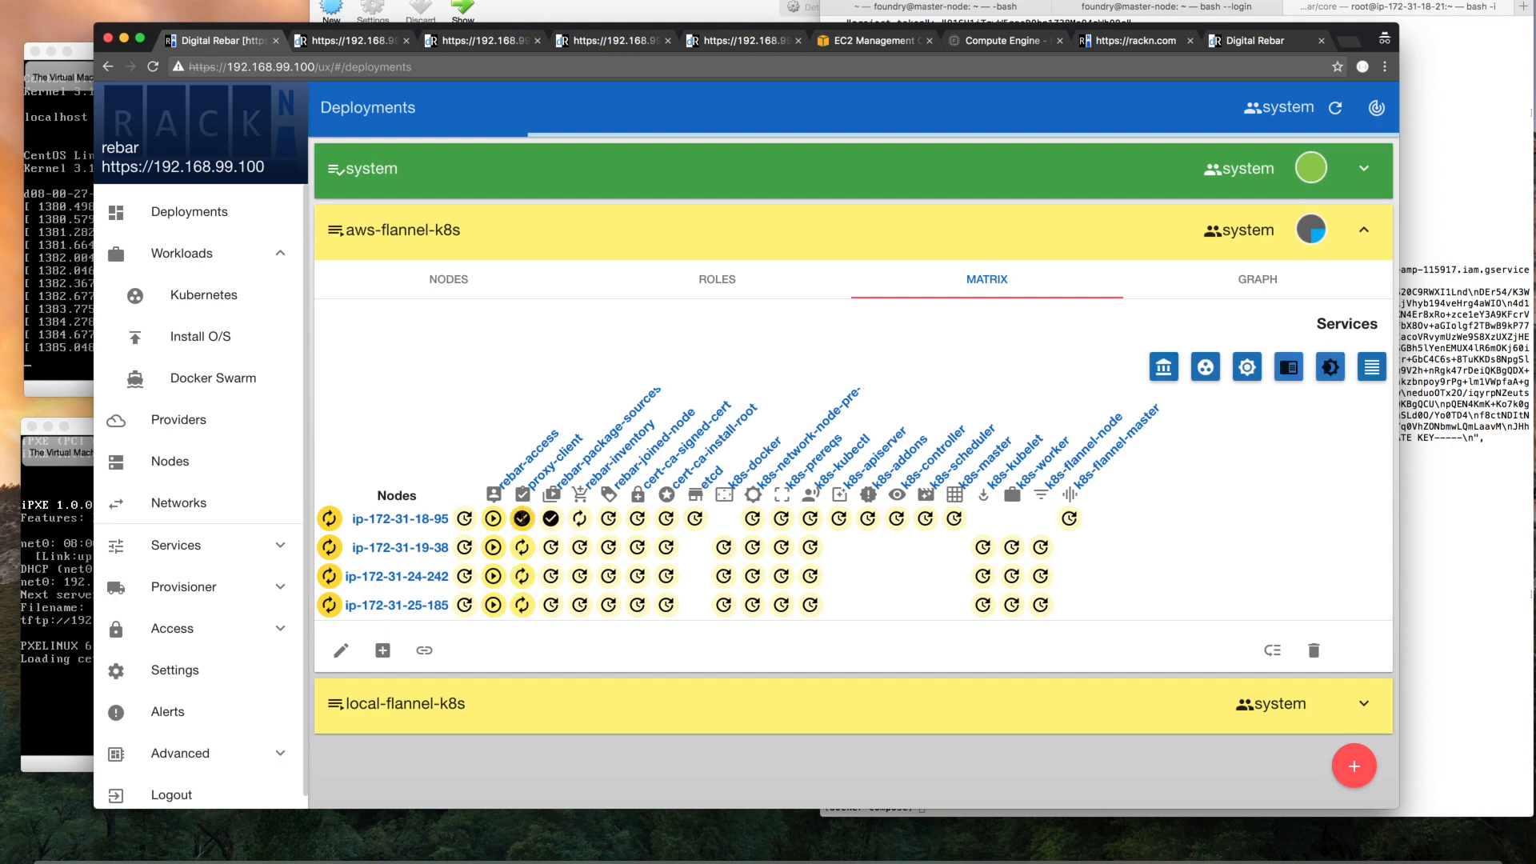
pyautogui.click(522, 518)
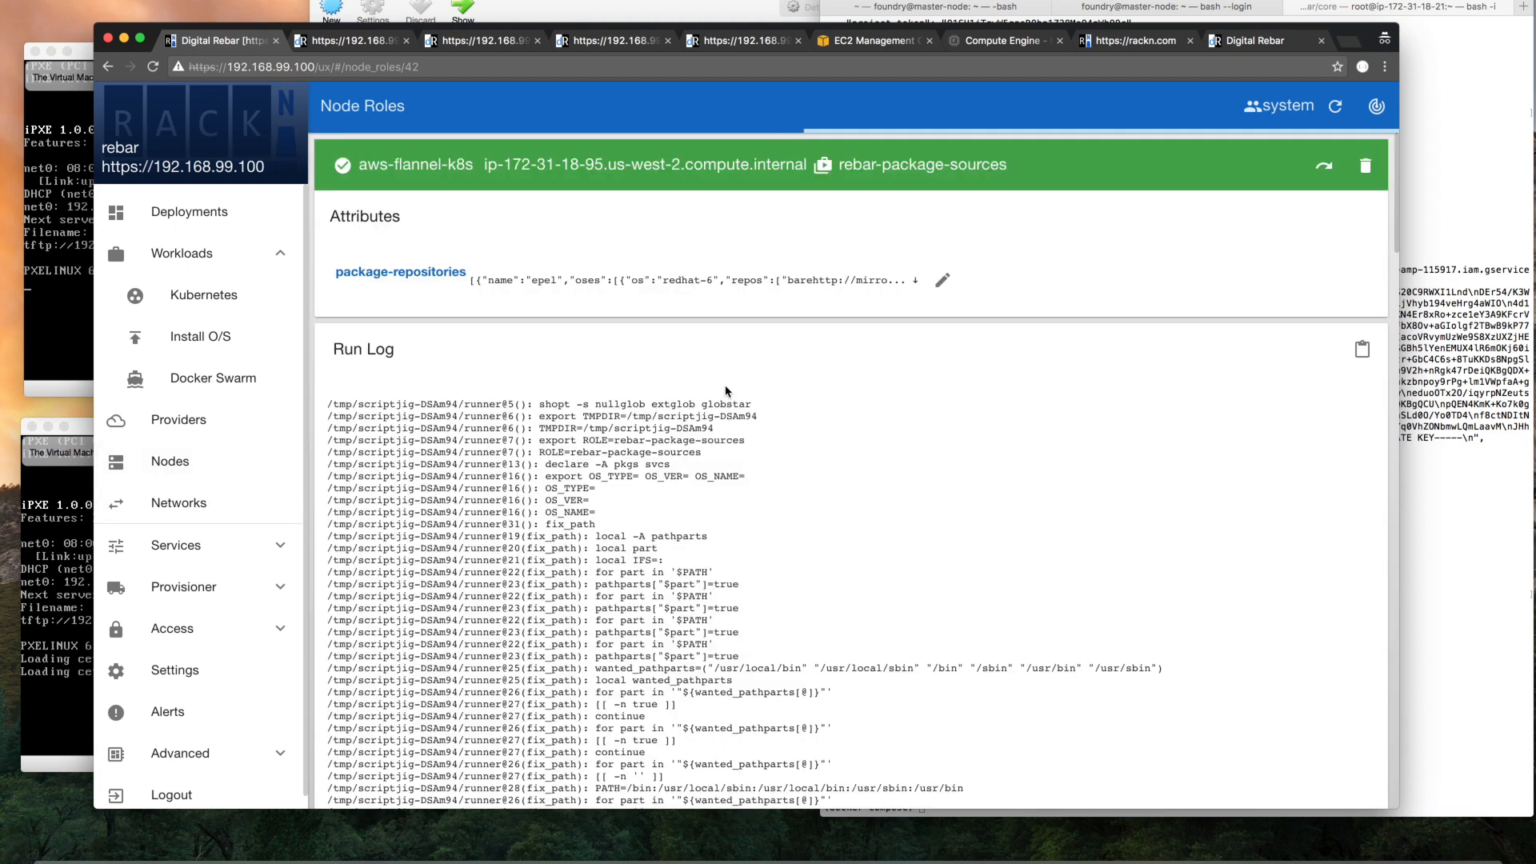
pyautogui.scroll(-10, 726, 390)
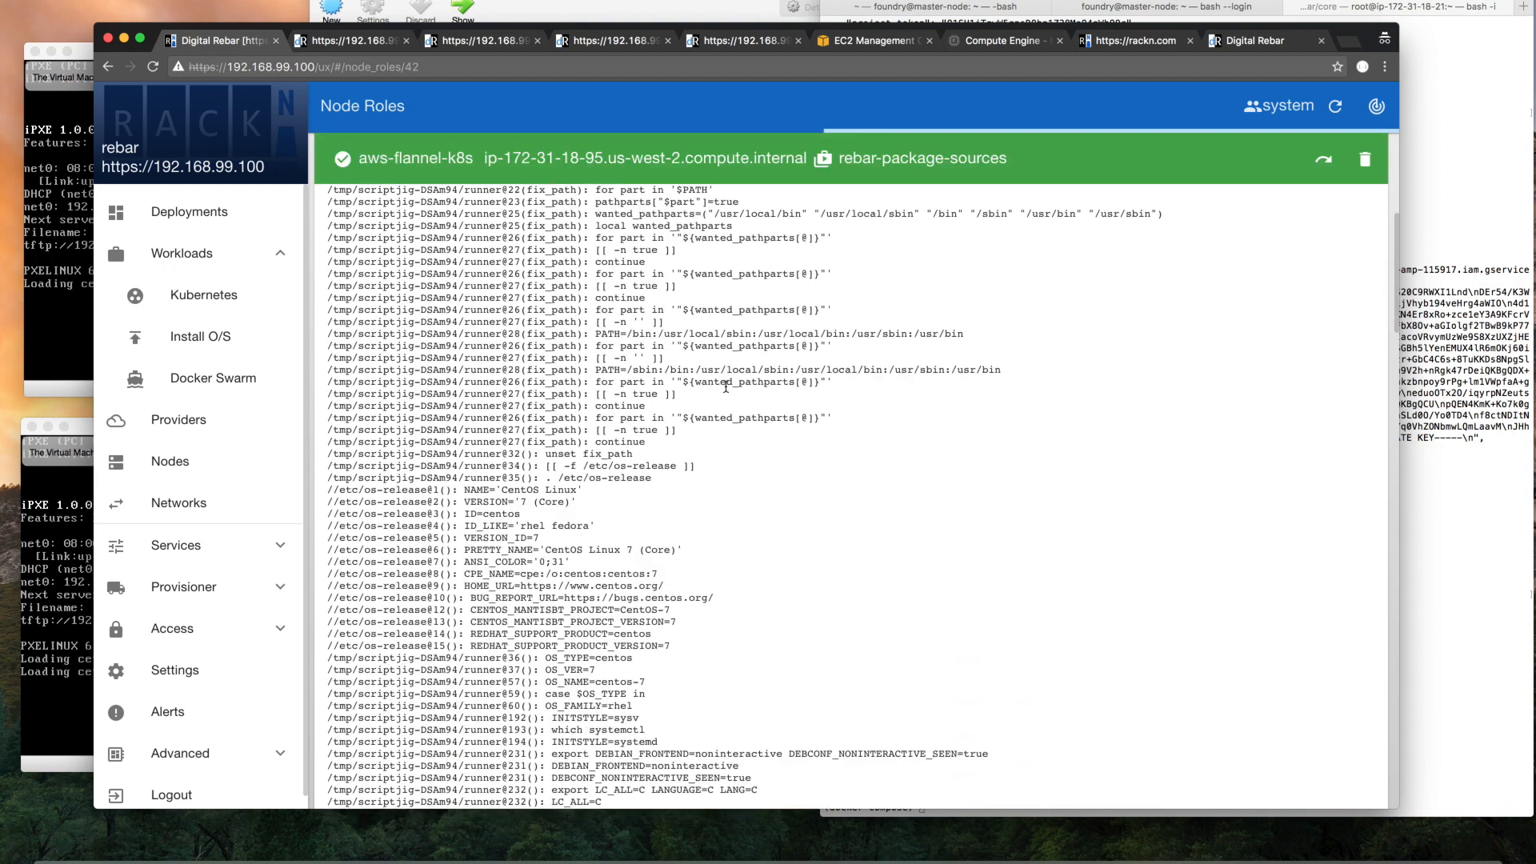
pyautogui.scroll(-5, 727, 391)
pyautogui.scroll(-10, 726, 386)
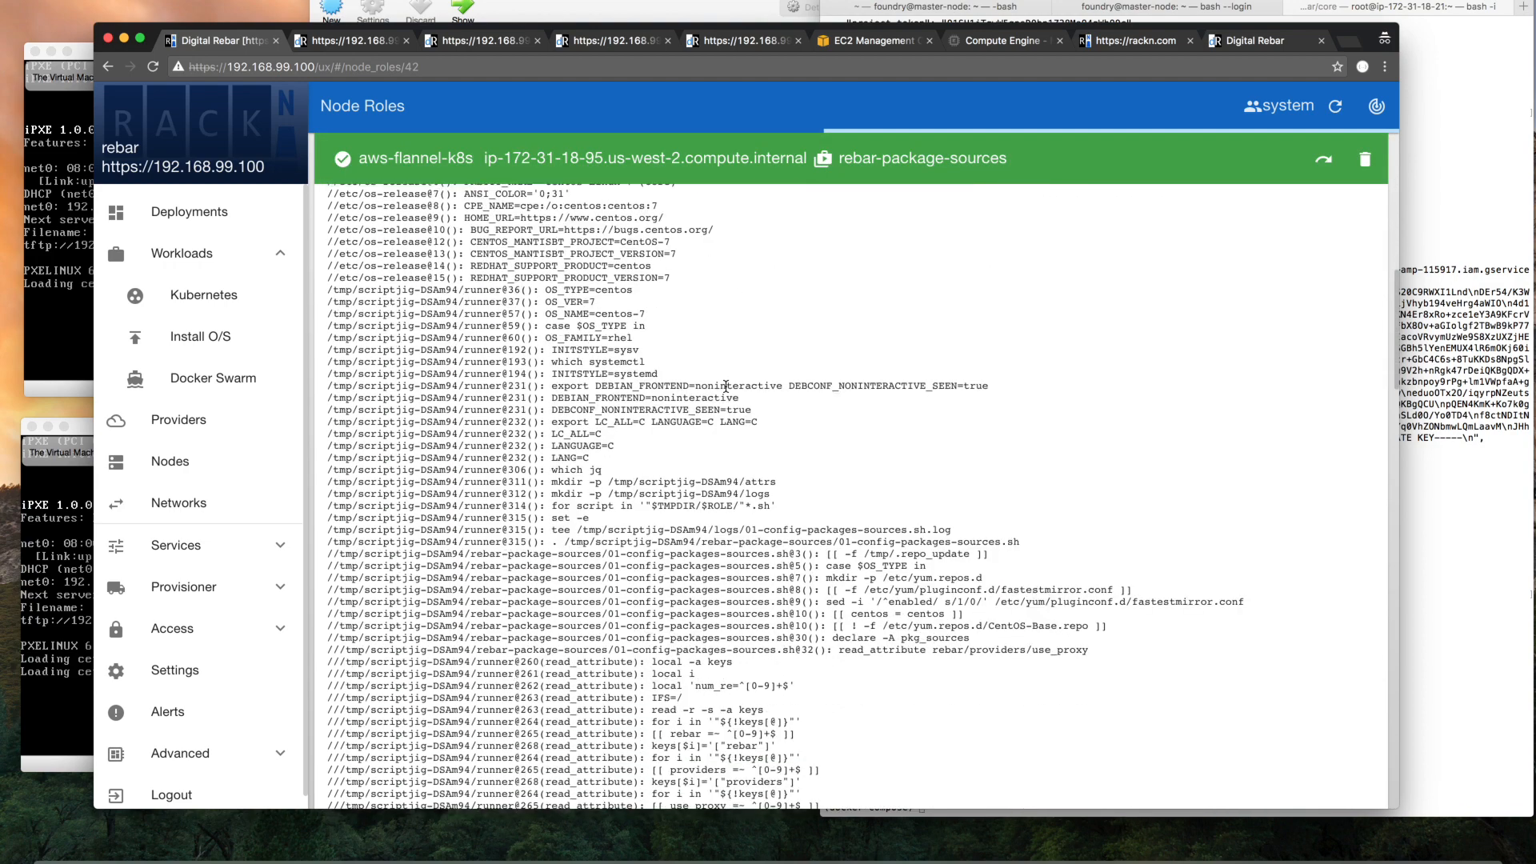
pyautogui.scroll(-20, 726, 386)
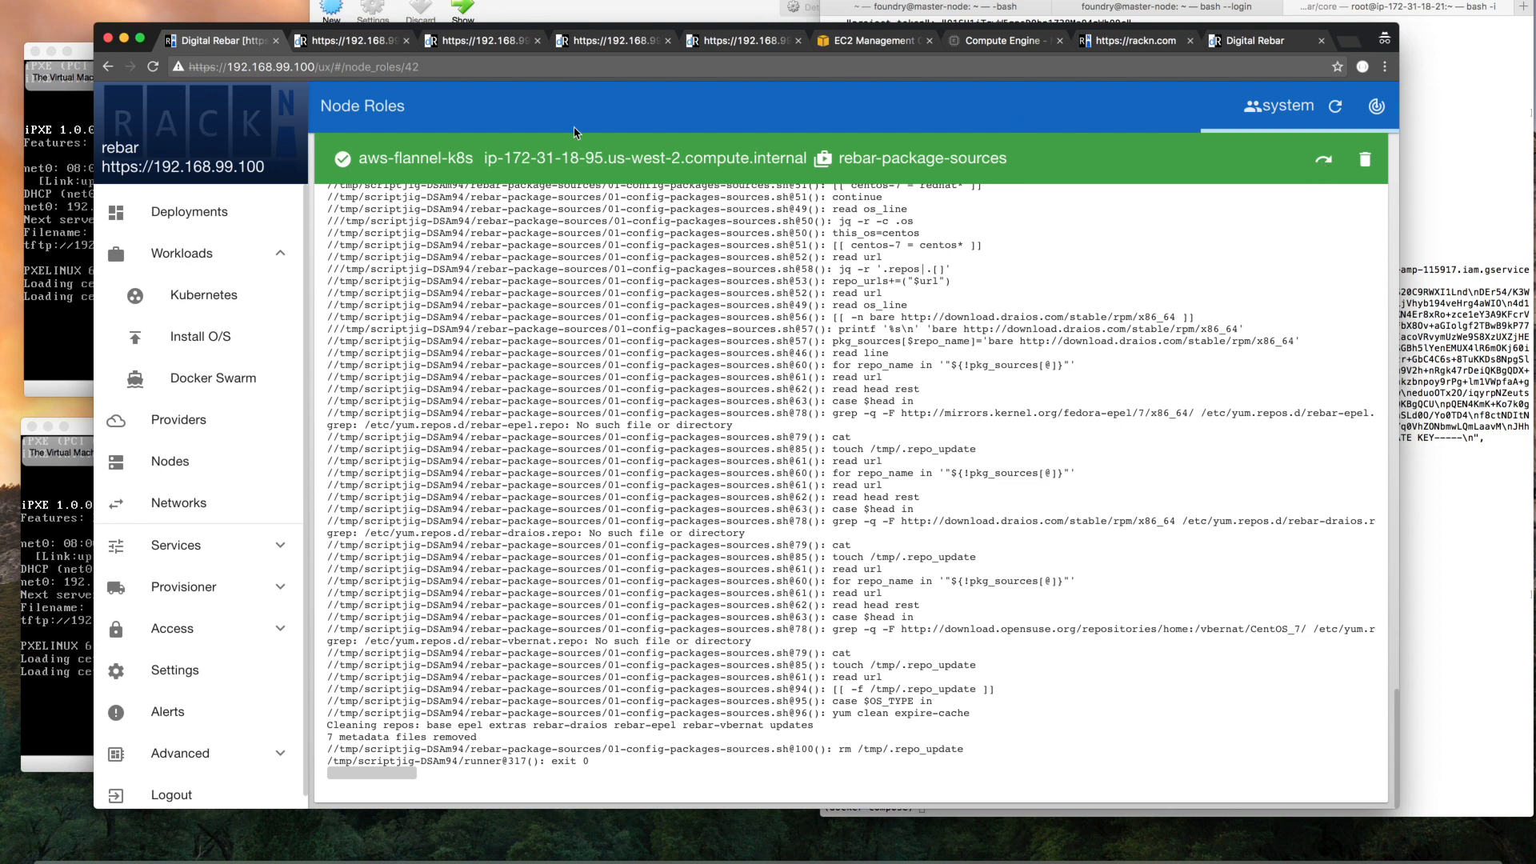
# Check the boot progress in the test1 and test2 virtual machine consoles, ending back in the browser
pyautogui.click(112, 330)
pyautogui.click(63, 336)
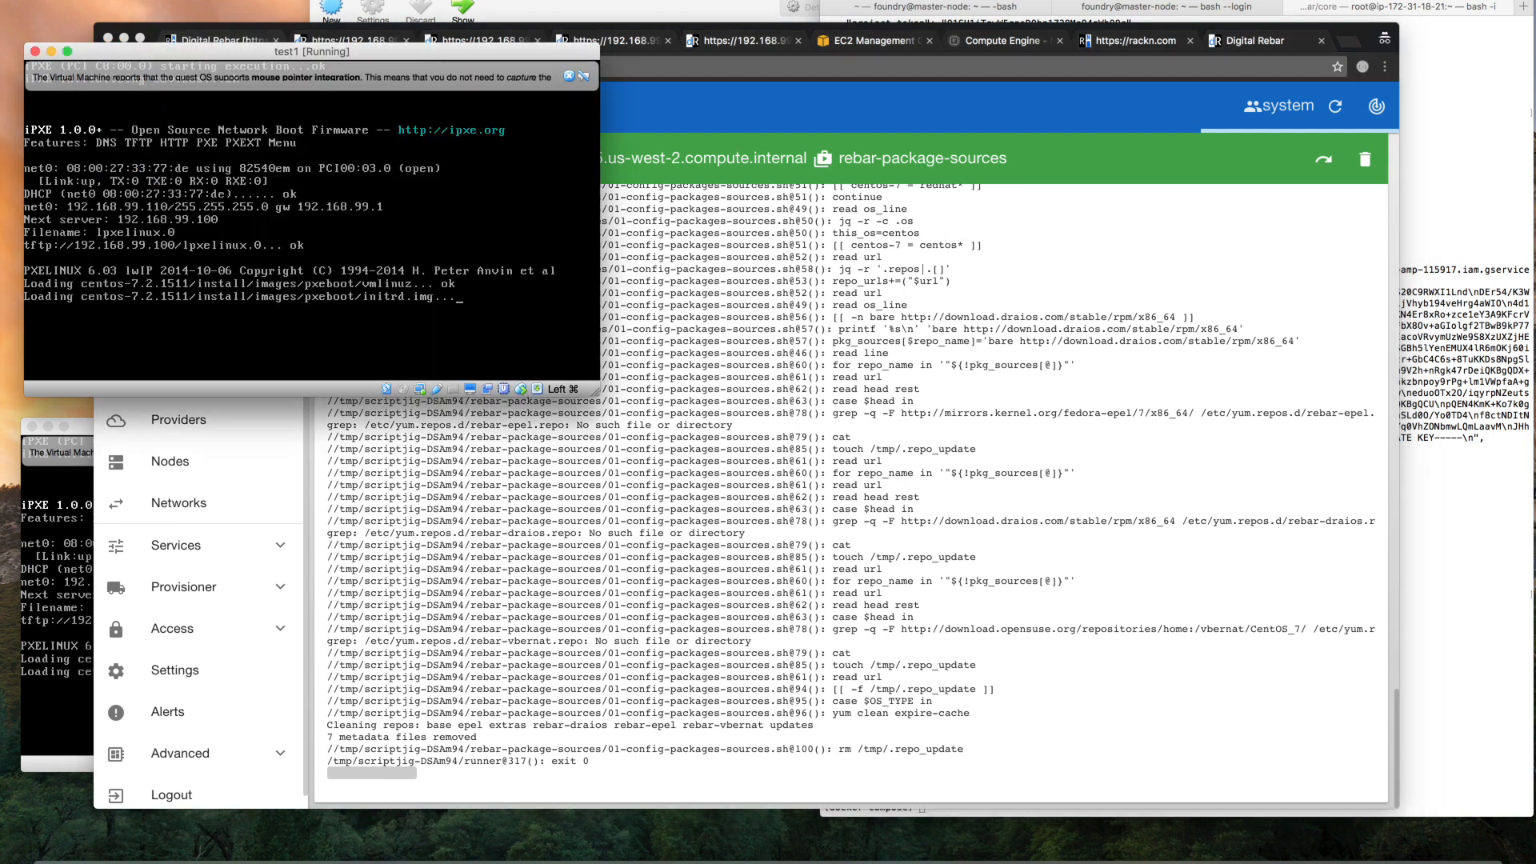
pyautogui.click(400, 535)
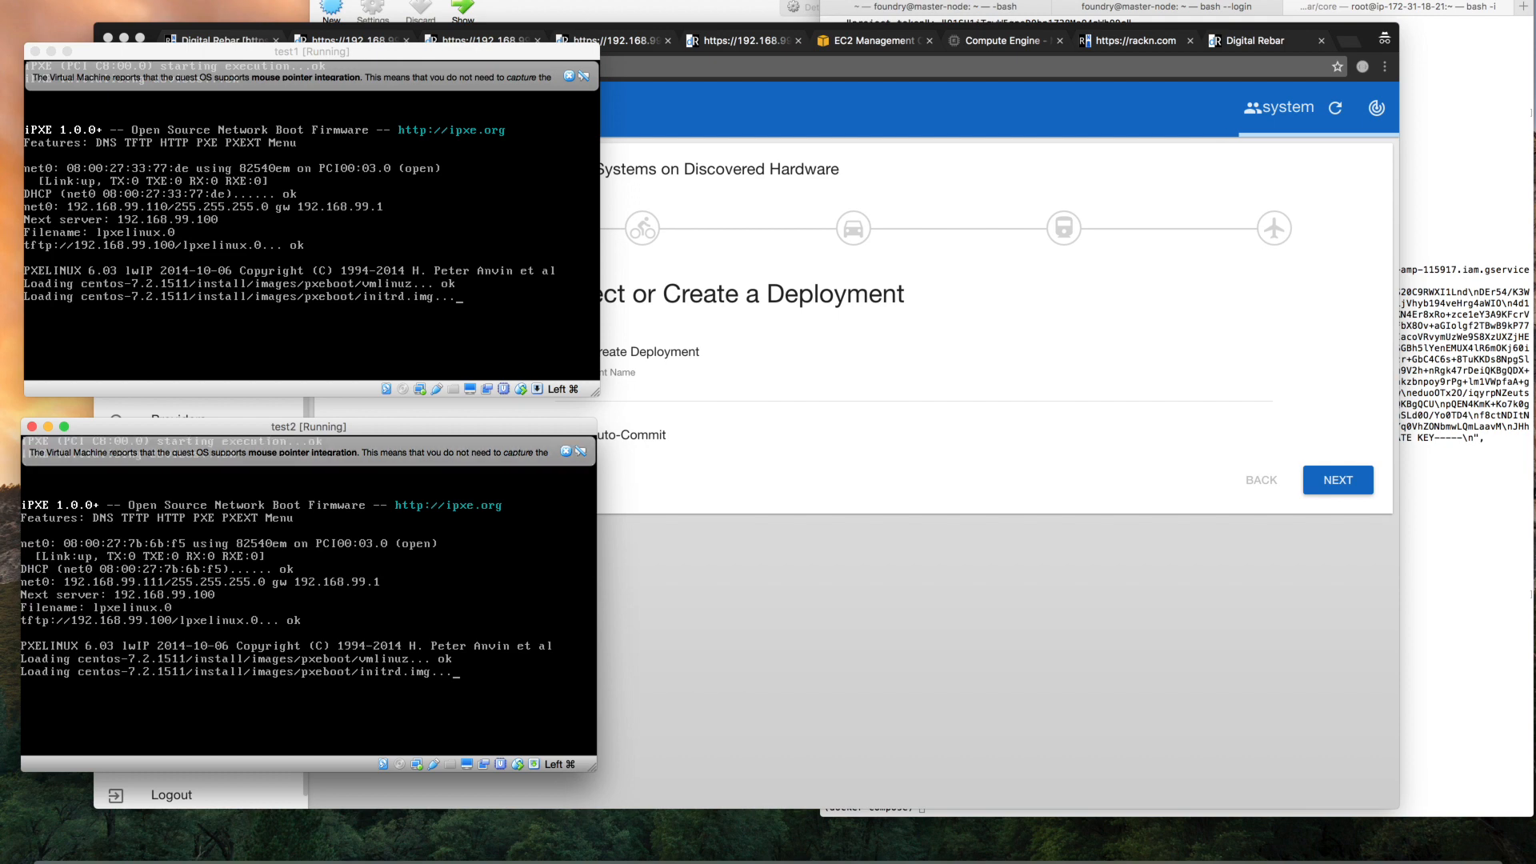
pyautogui.click(769, 520)
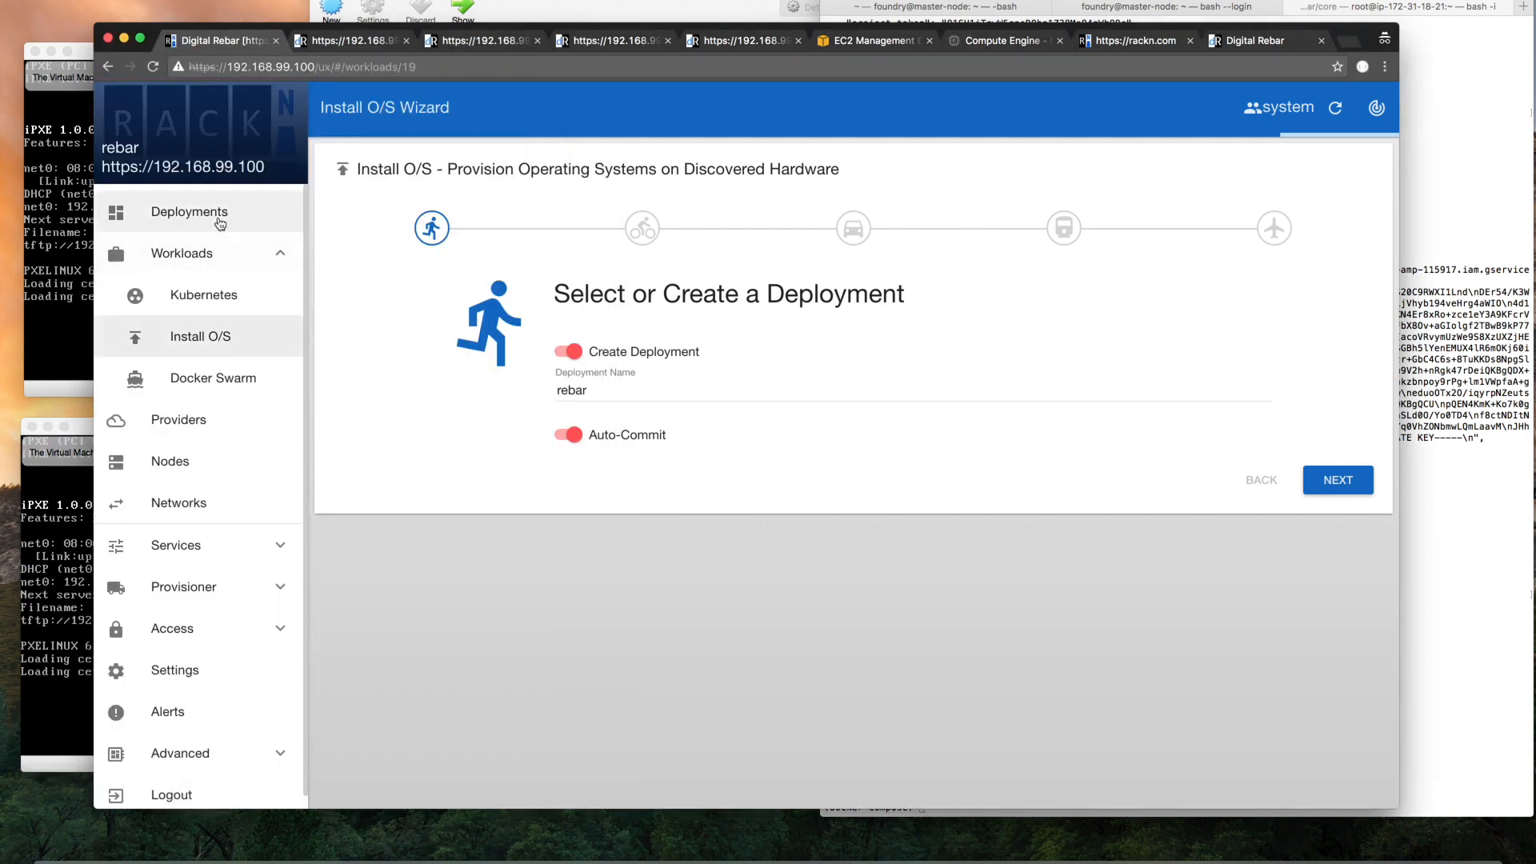
# Go back to the deployments and examine the aws-flannel-k8s service matrix
pyautogui.click(219, 220)
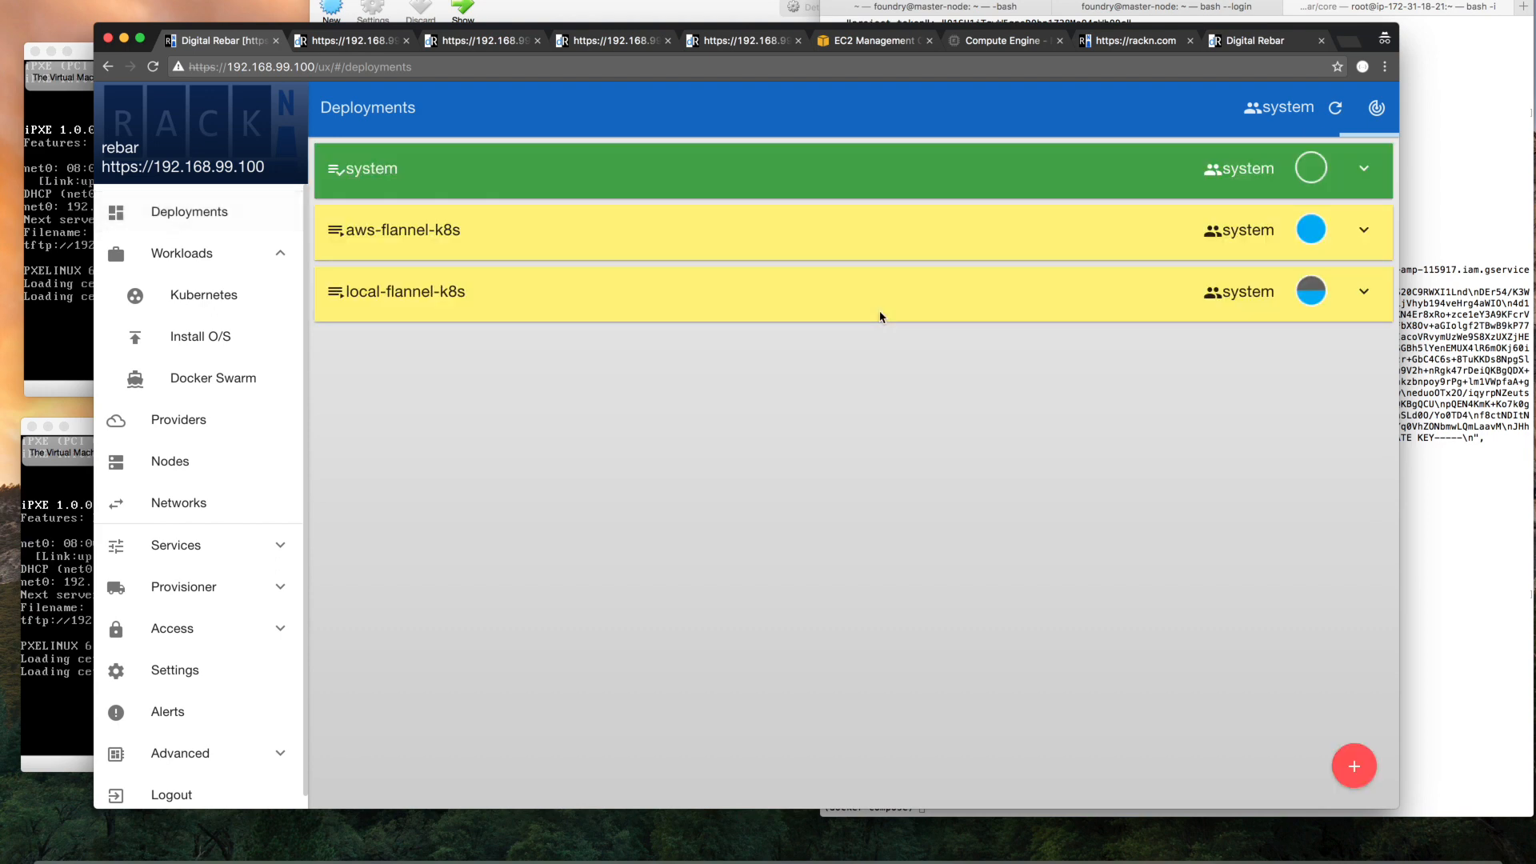
pyautogui.click(874, 232)
pyautogui.click(980, 281)
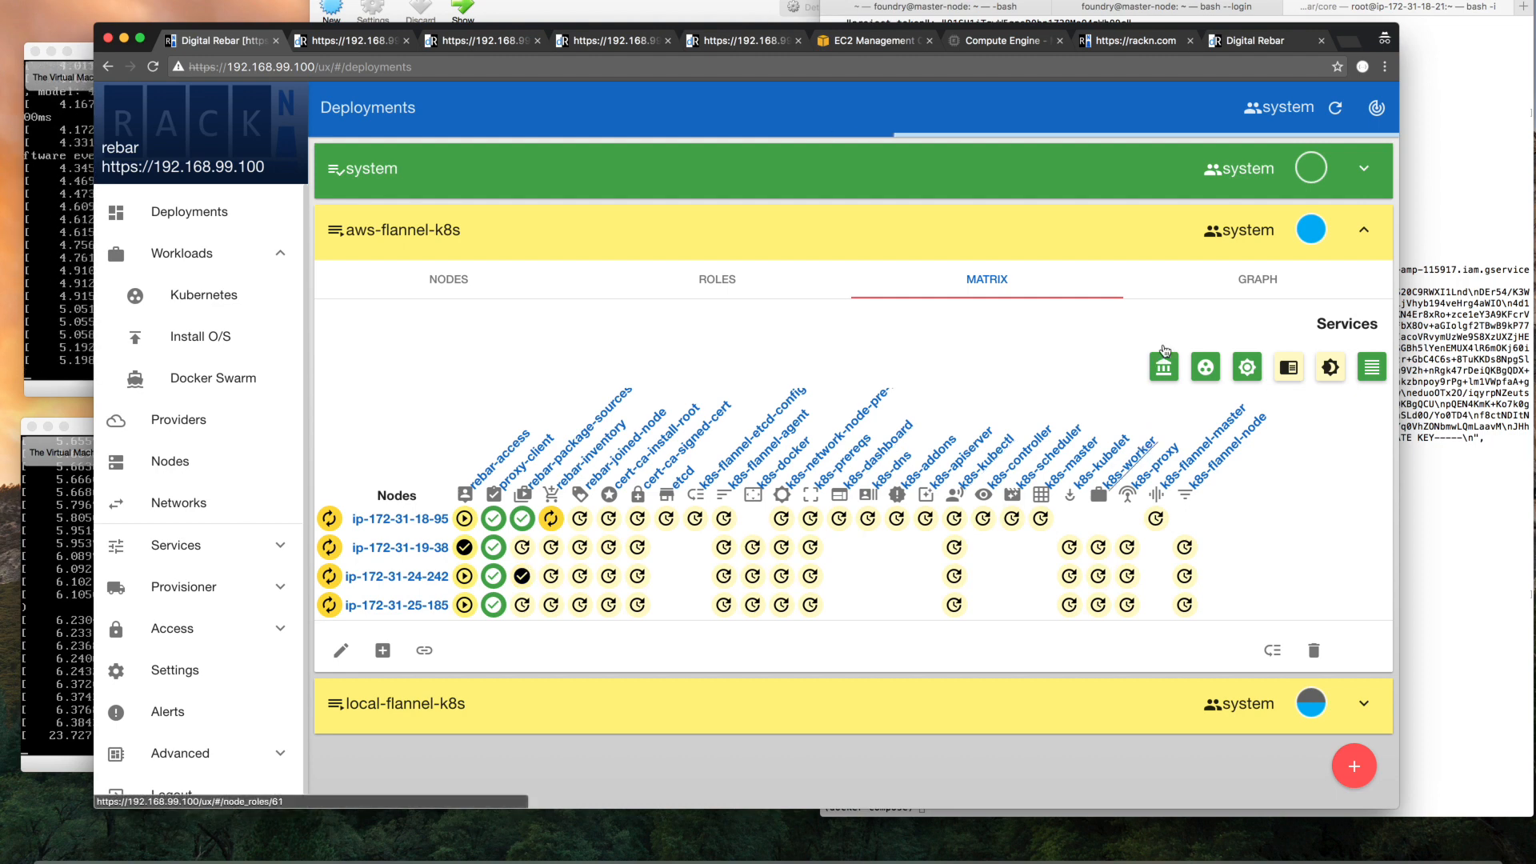
# Open the k8s-config service of aws-flannel-k8s and review its Kubernetes attributes
pyautogui.click(1207, 368)
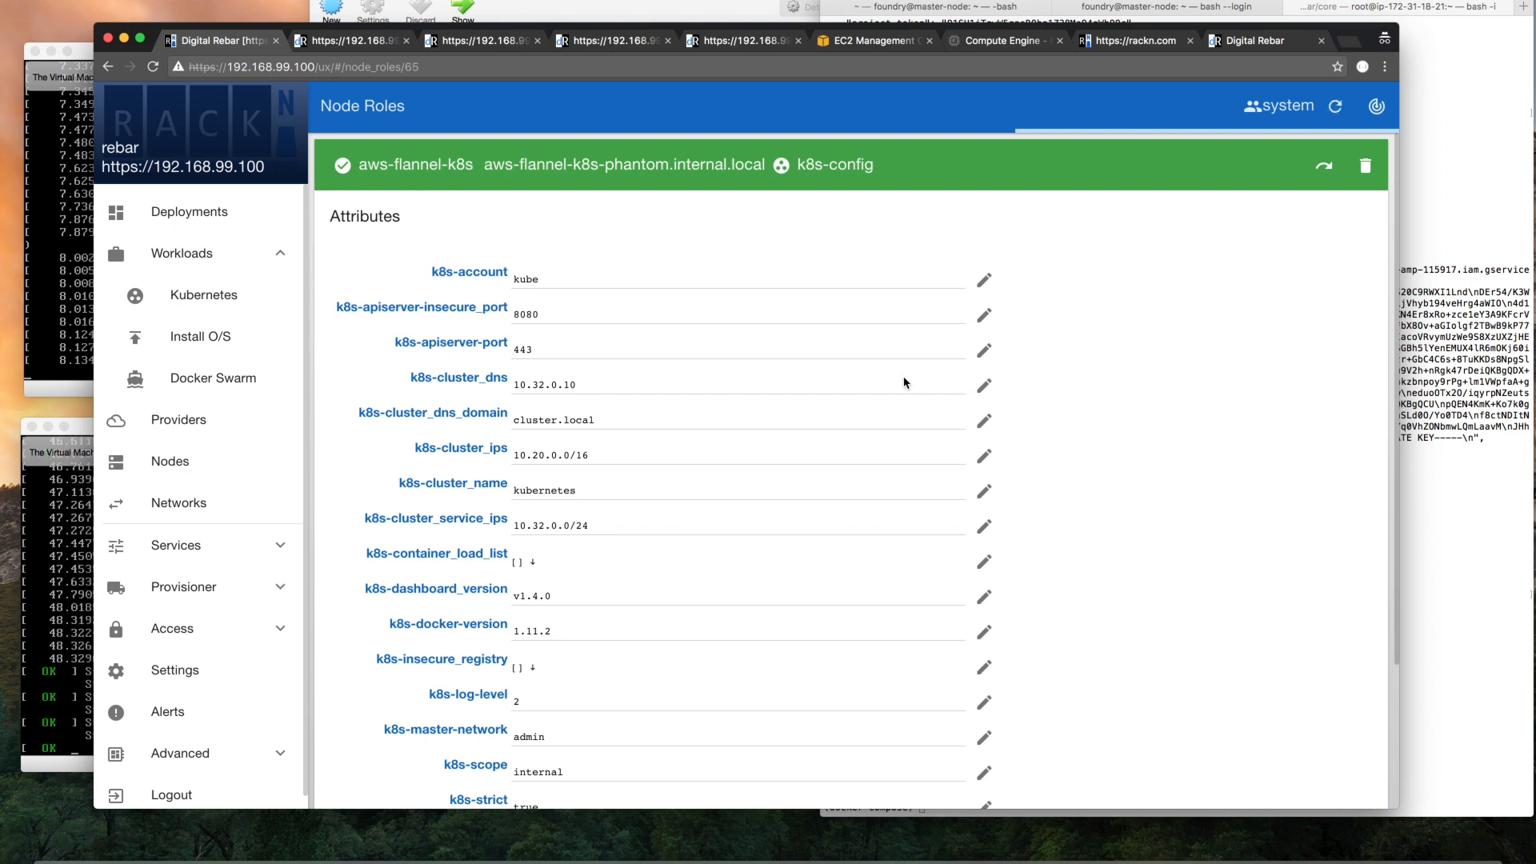
pyautogui.scroll(-3, 1112, 390)
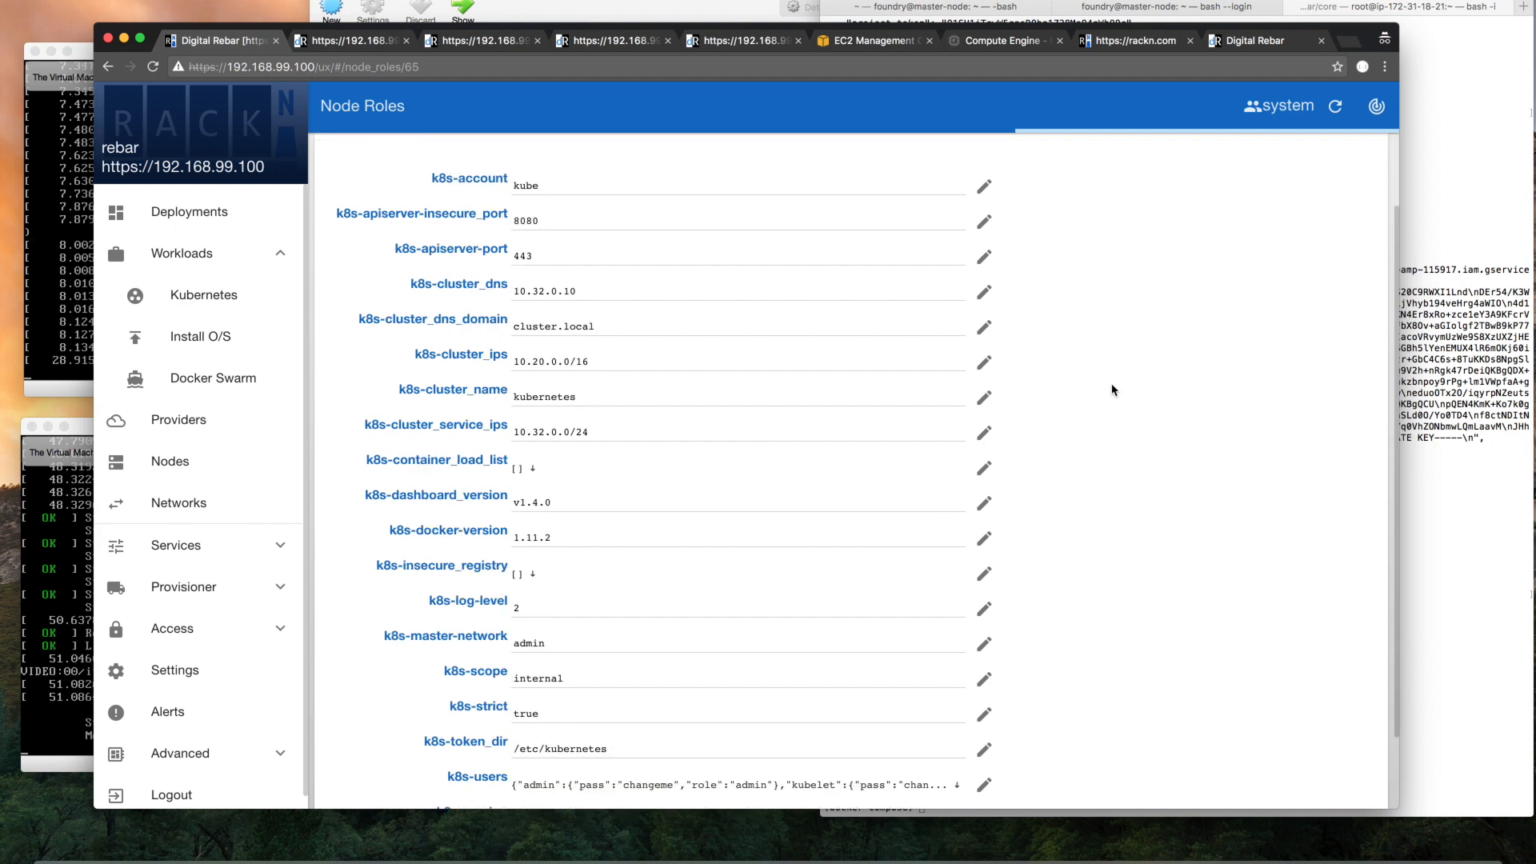
pyautogui.scroll(-3, 1112, 390)
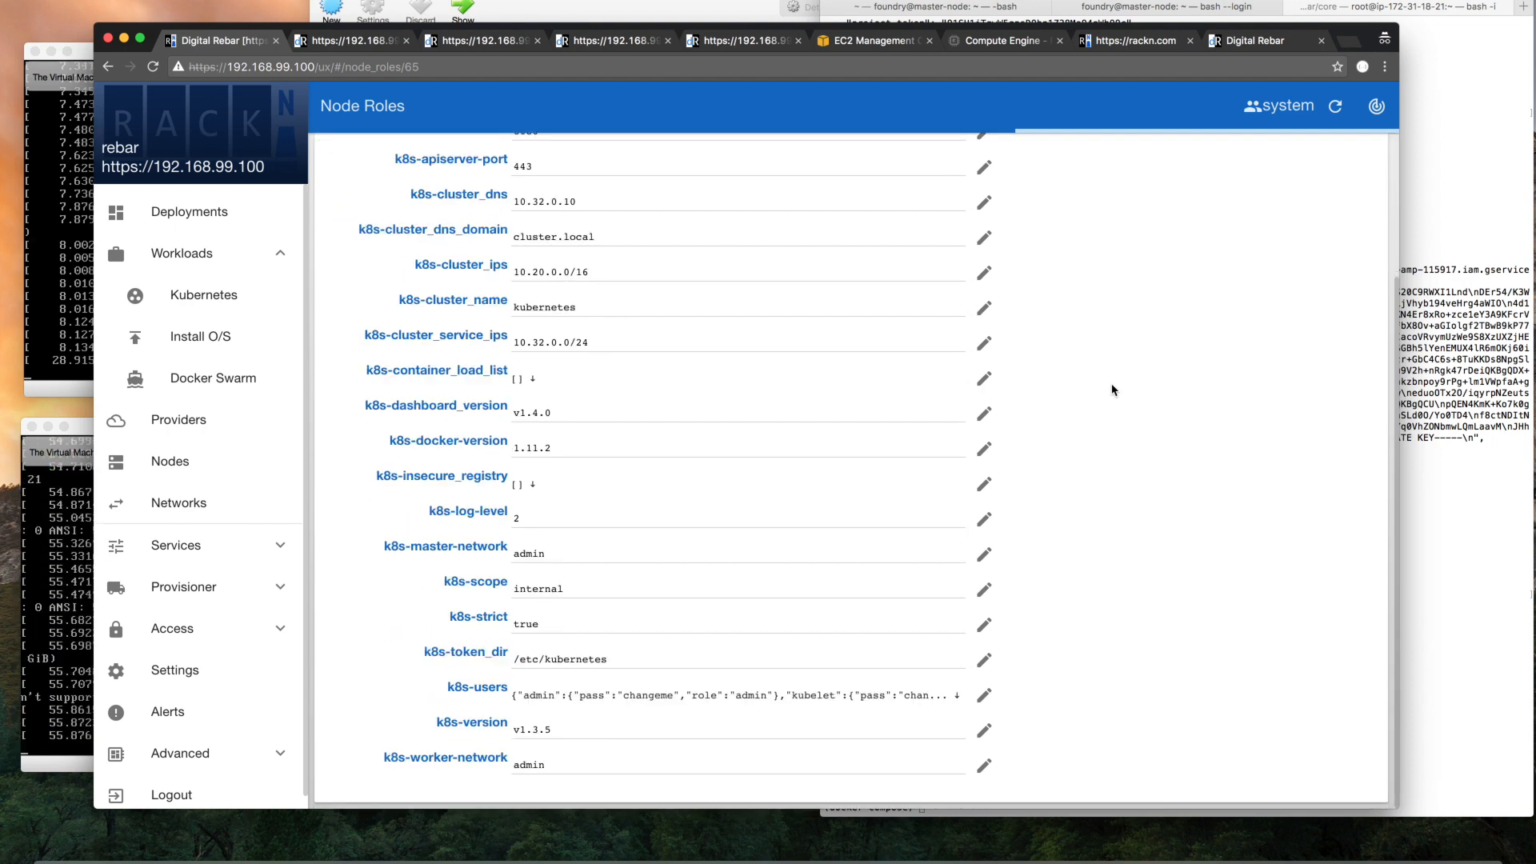
pyautogui.scroll(4, 875, 225)
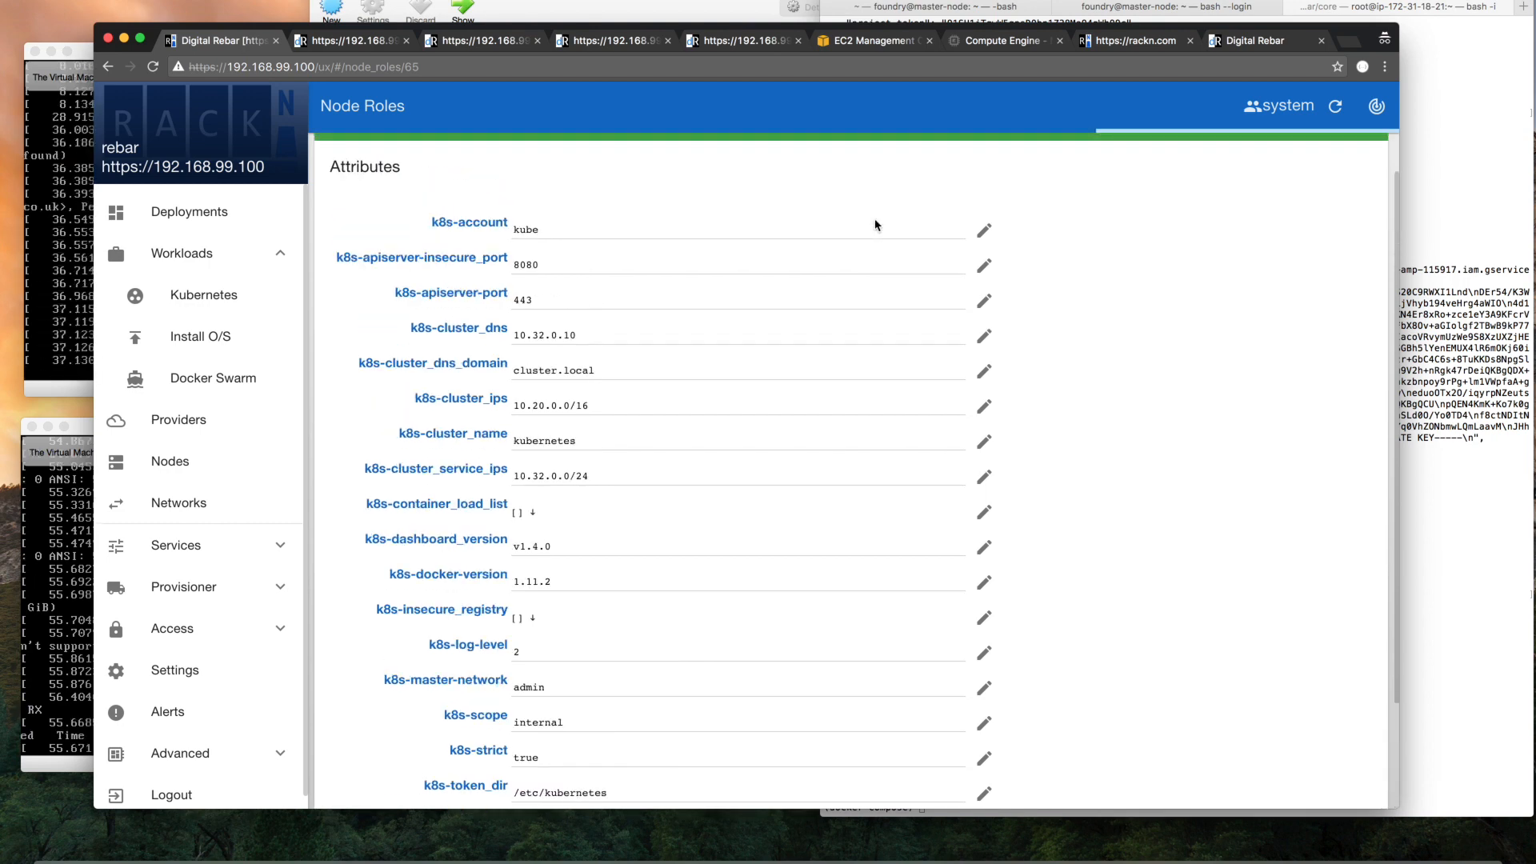
pyautogui.scroll(-3, 875, 225)
pyautogui.click(875, 224)
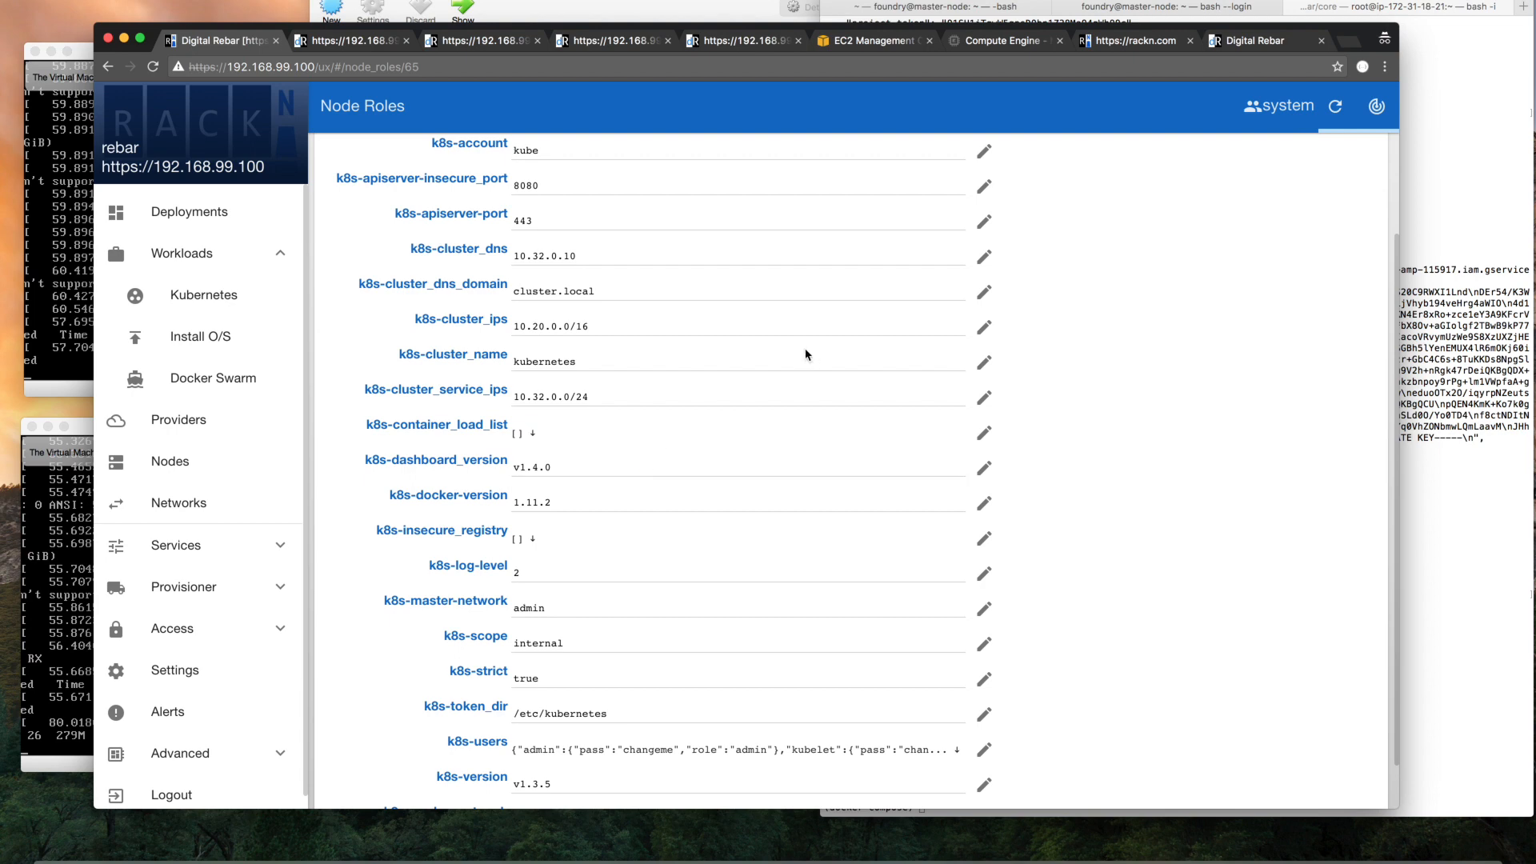
# Return to the deployments list and reopen the aws-flannel-k8s matrix to check each node's progress
pyautogui.click(109, 67)
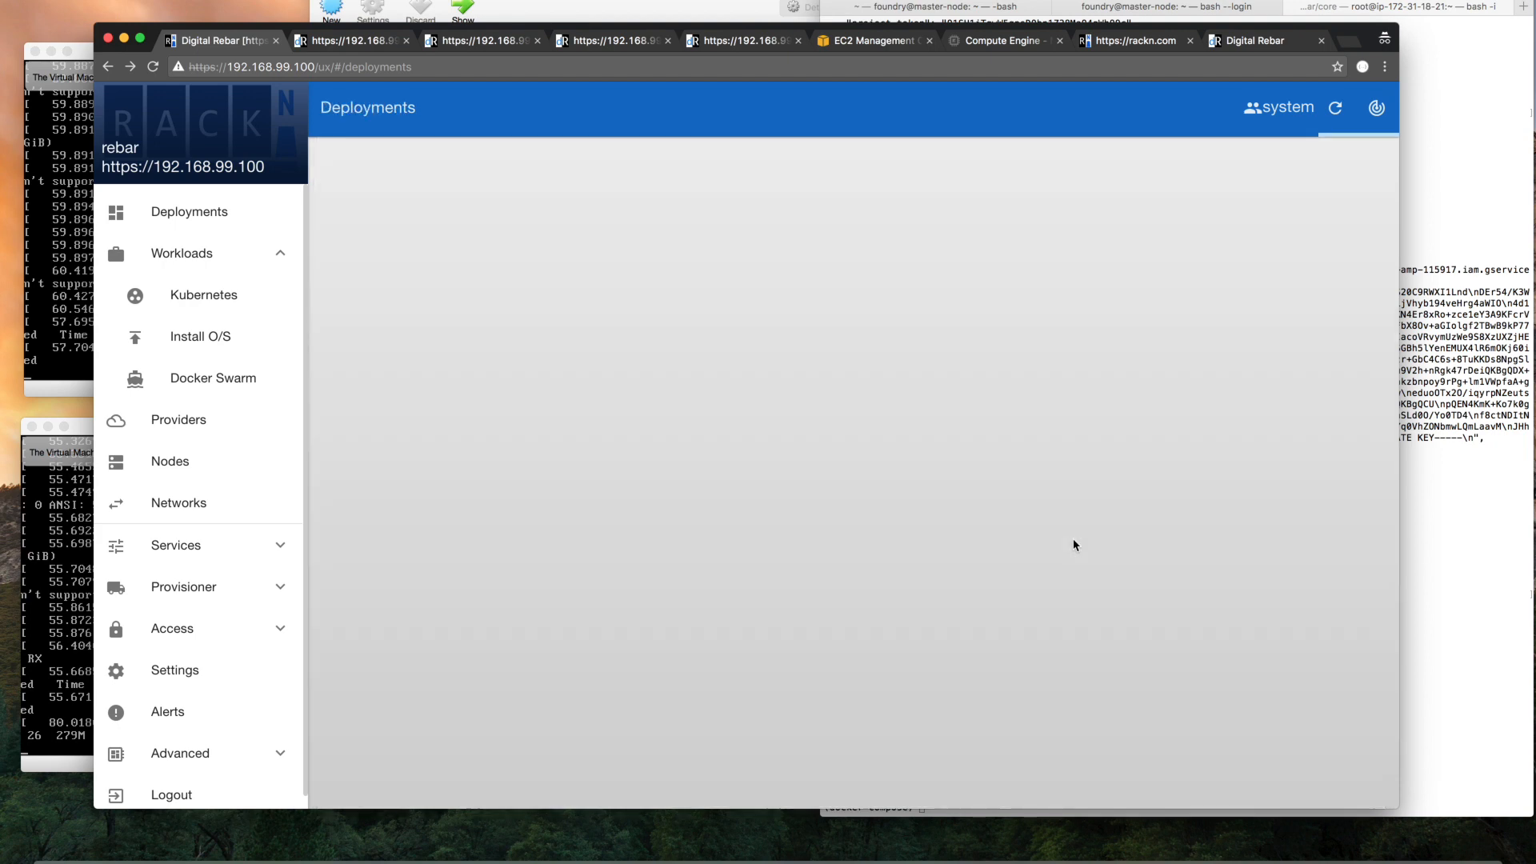
pyautogui.click(950, 228)
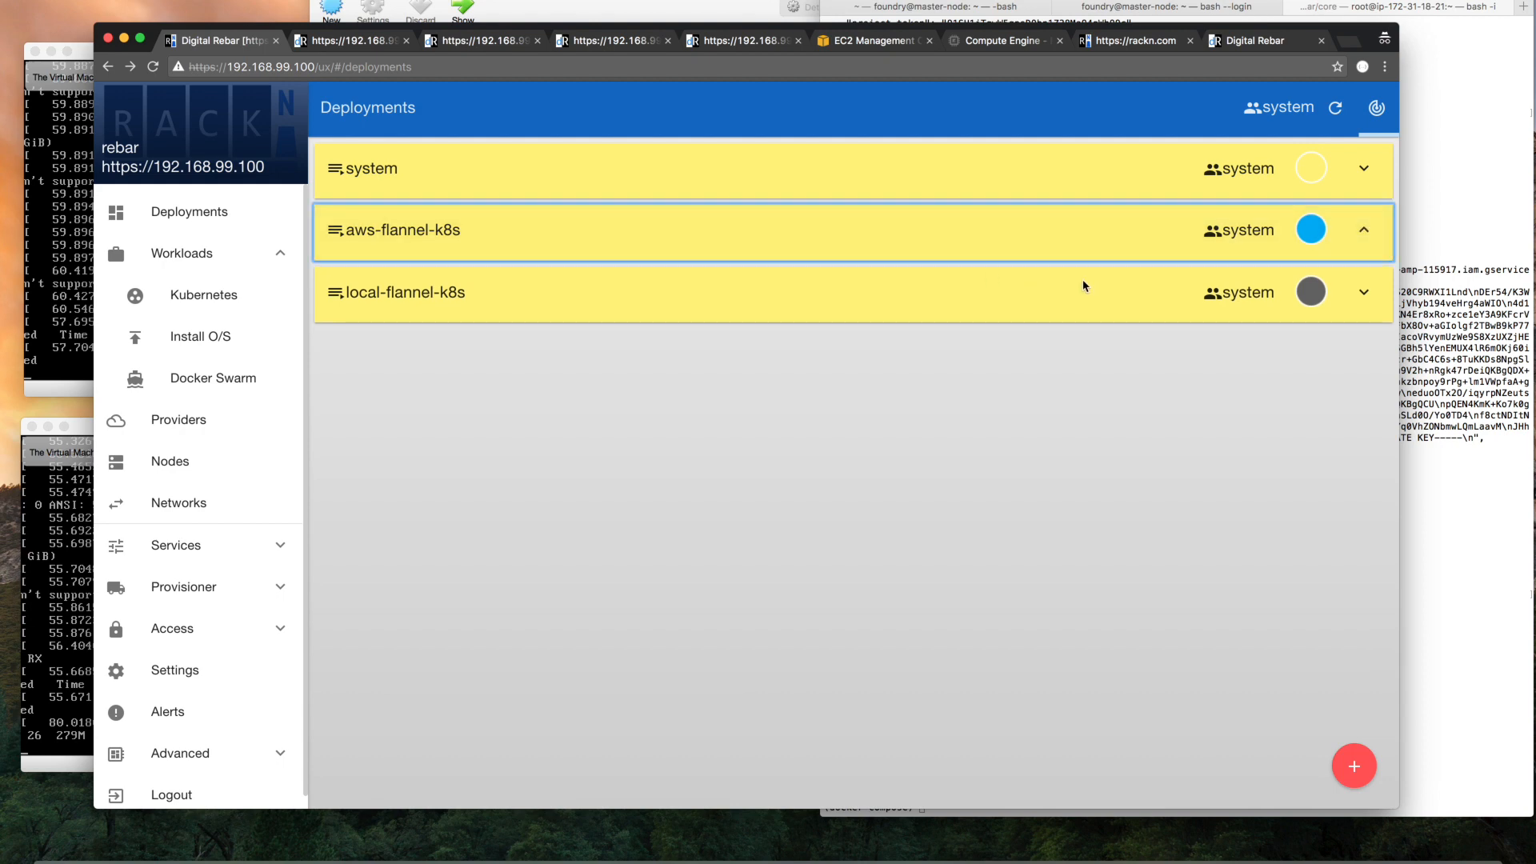
pyautogui.click(992, 291)
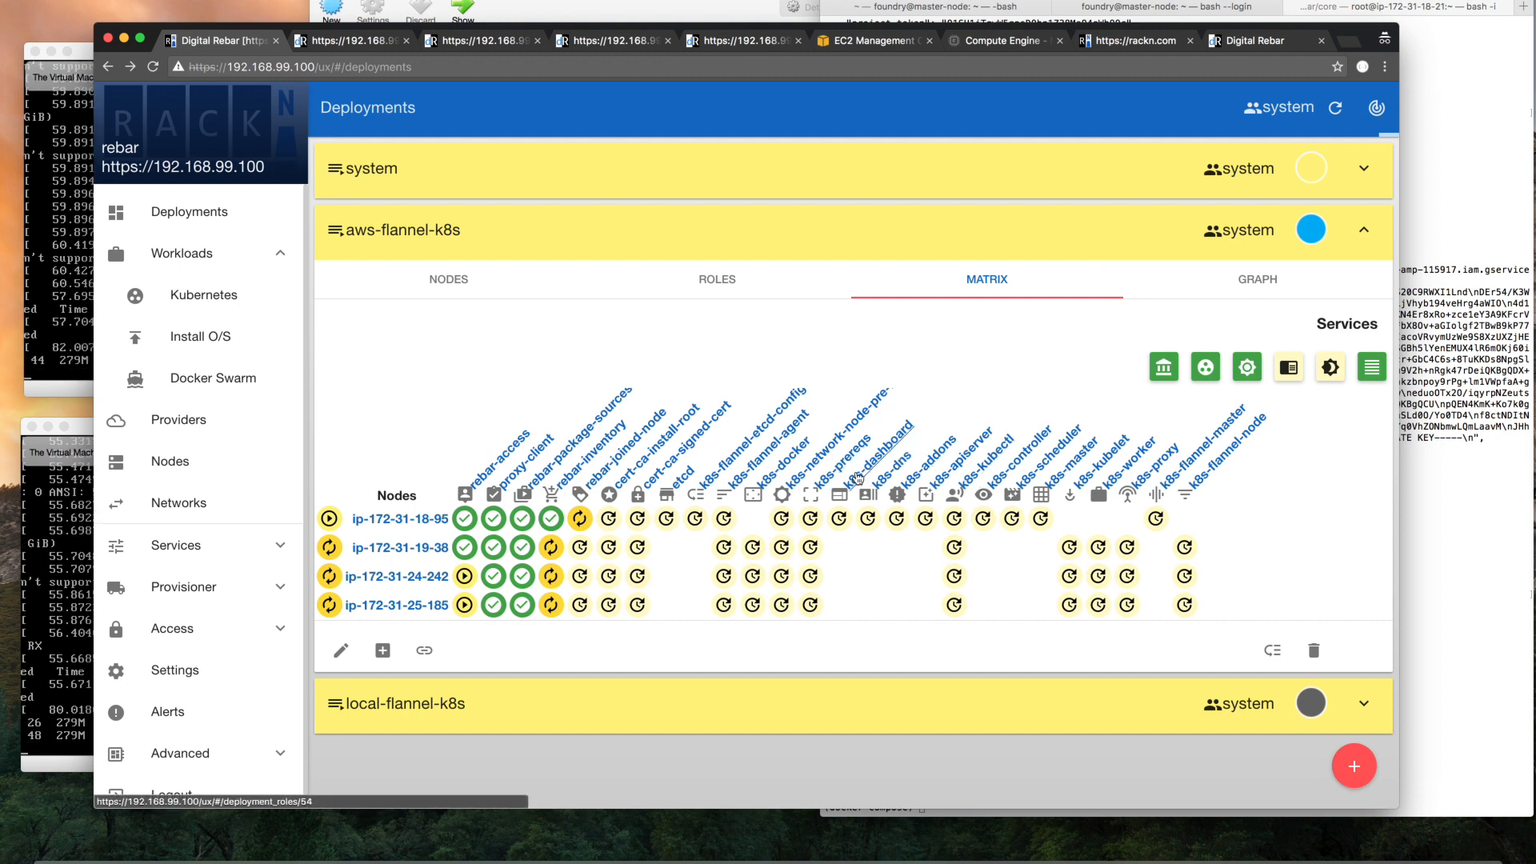
# Open the k8s-docker role from the aws-flannel-k8s matrix, review its proxy attribute map metadata, and return to the deployment role
pyautogui.click(780, 476)
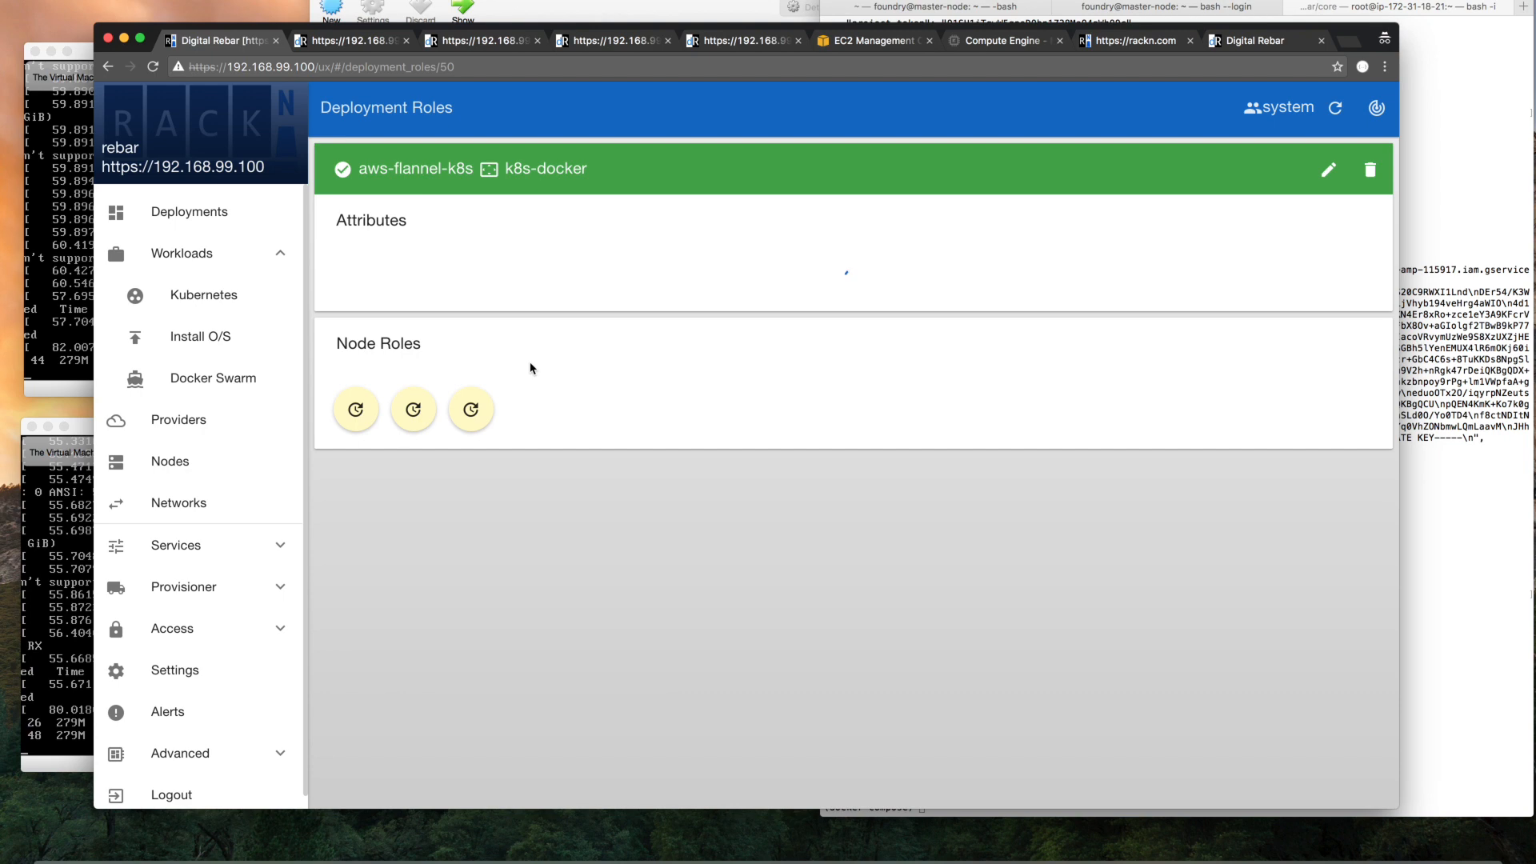
pyautogui.click(546, 170)
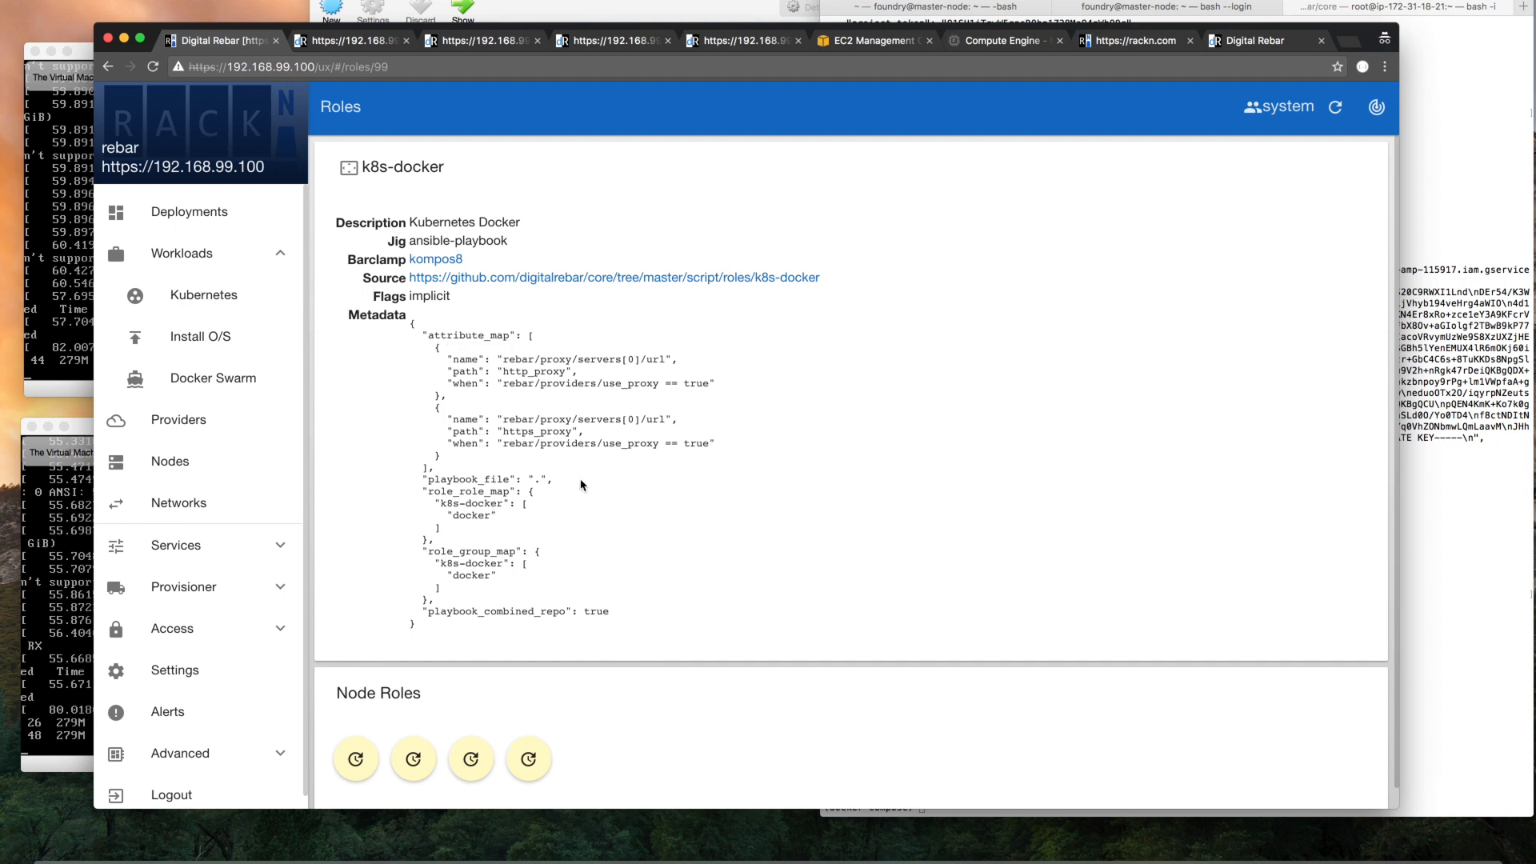
pyautogui.moveTo(709, 444); pyautogui.dragTo(484, 360)
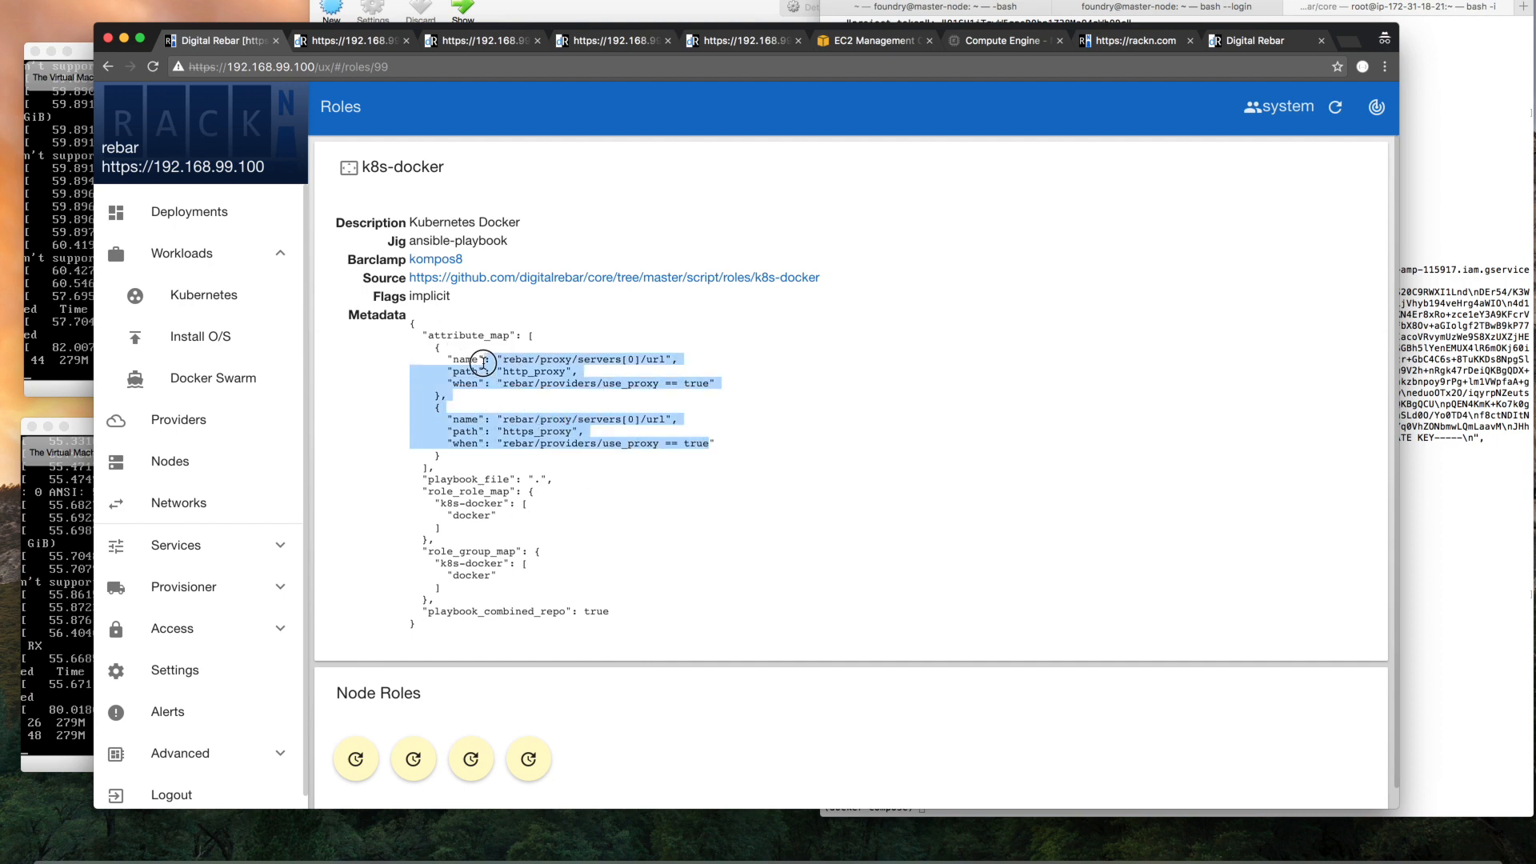
pyautogui.scroll(-1, 556, 408)
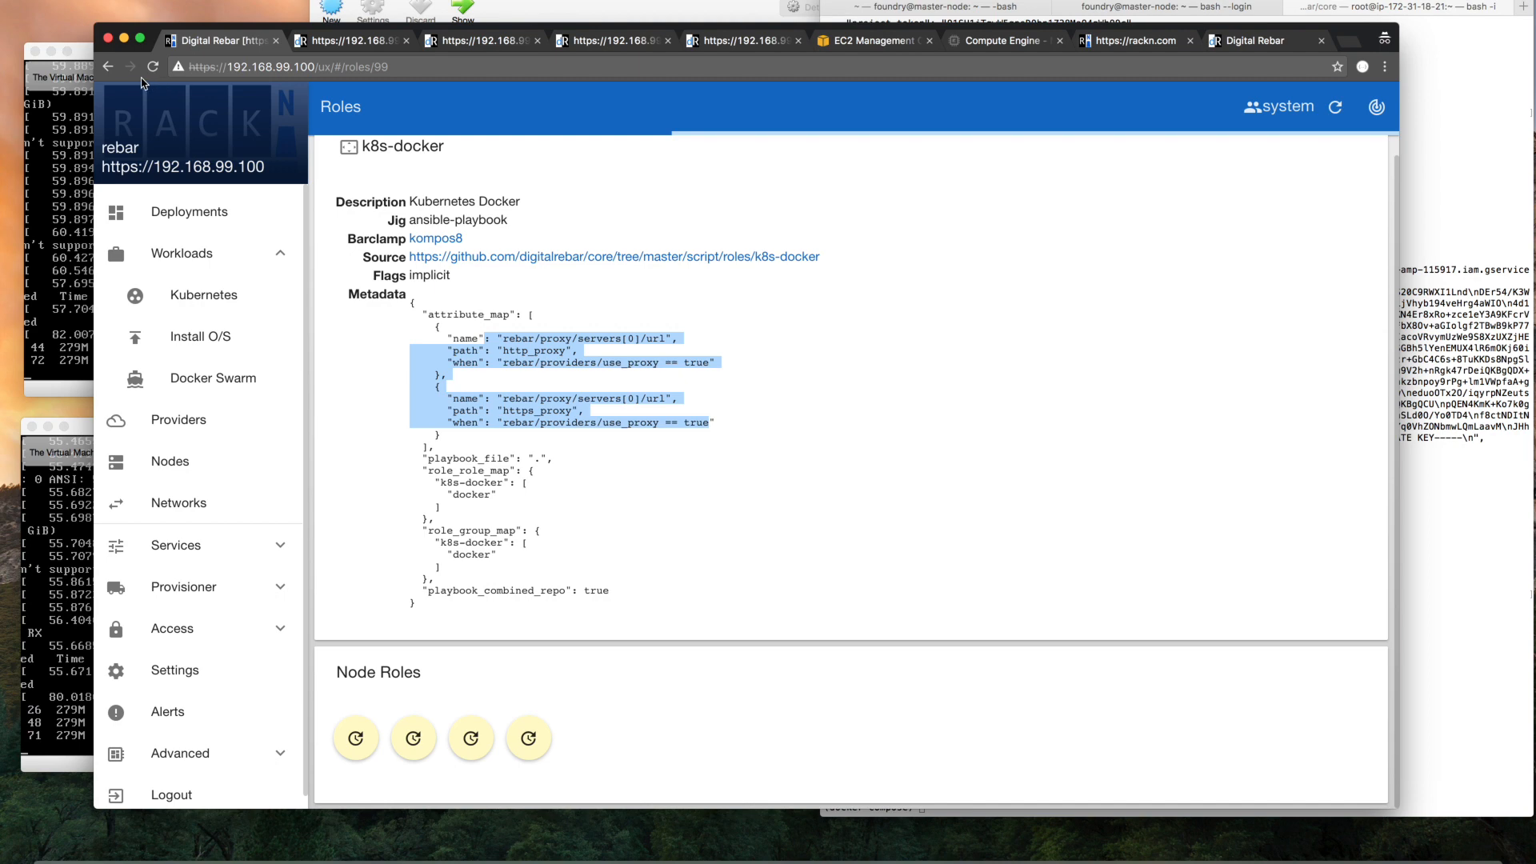
pyautogui.click(104, 67)
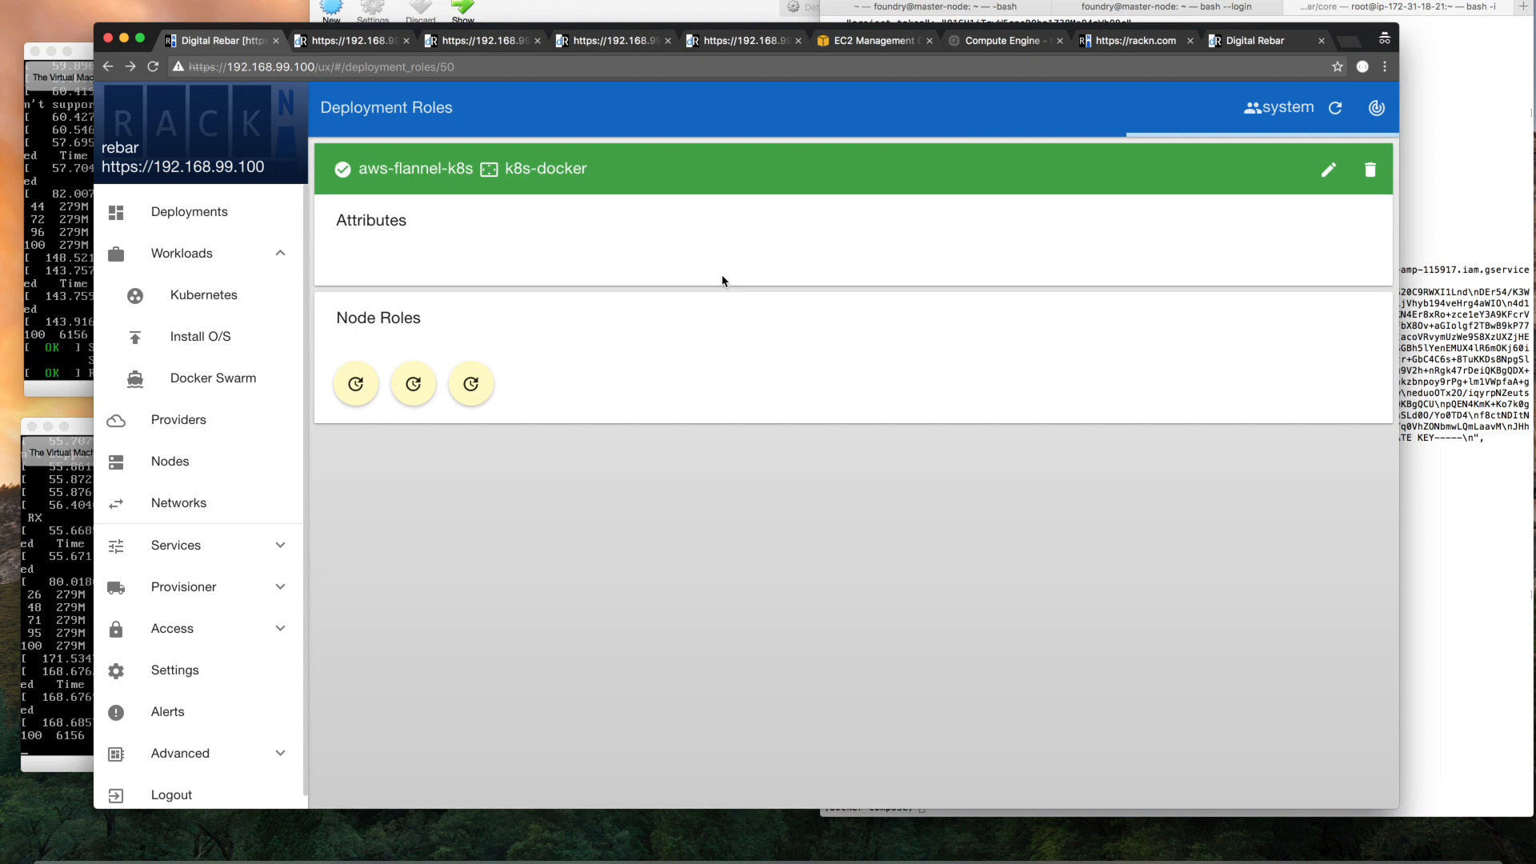
# Switch to the terminal, list the current directory's contents, and change to the ../deploy/ directory
pyautogui.click(1431, 344)
pyautogui.press('Return')
pyautogui.write('ls')
pyautogui.press('Return')
pyautogui.write('cd ../deploy/')
pyautogui.press('Return')
# Change to ../../digitalrebar/digitalrebar-workloads/ and list the workload directories
pyautogui.write('cd ../../digitalrebar/')
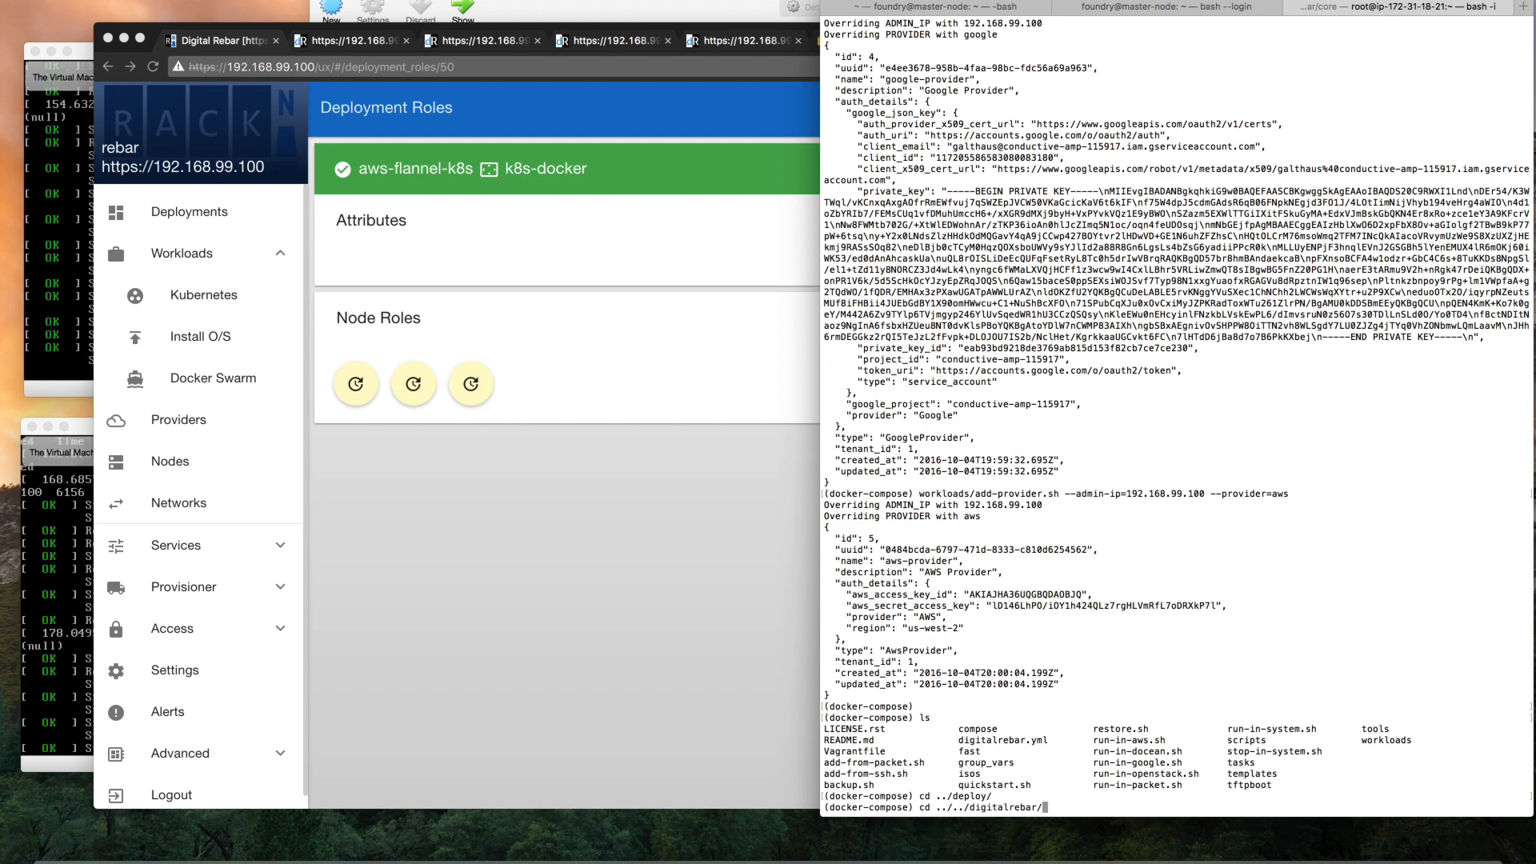
pyautogui.write('digitalrebar-')
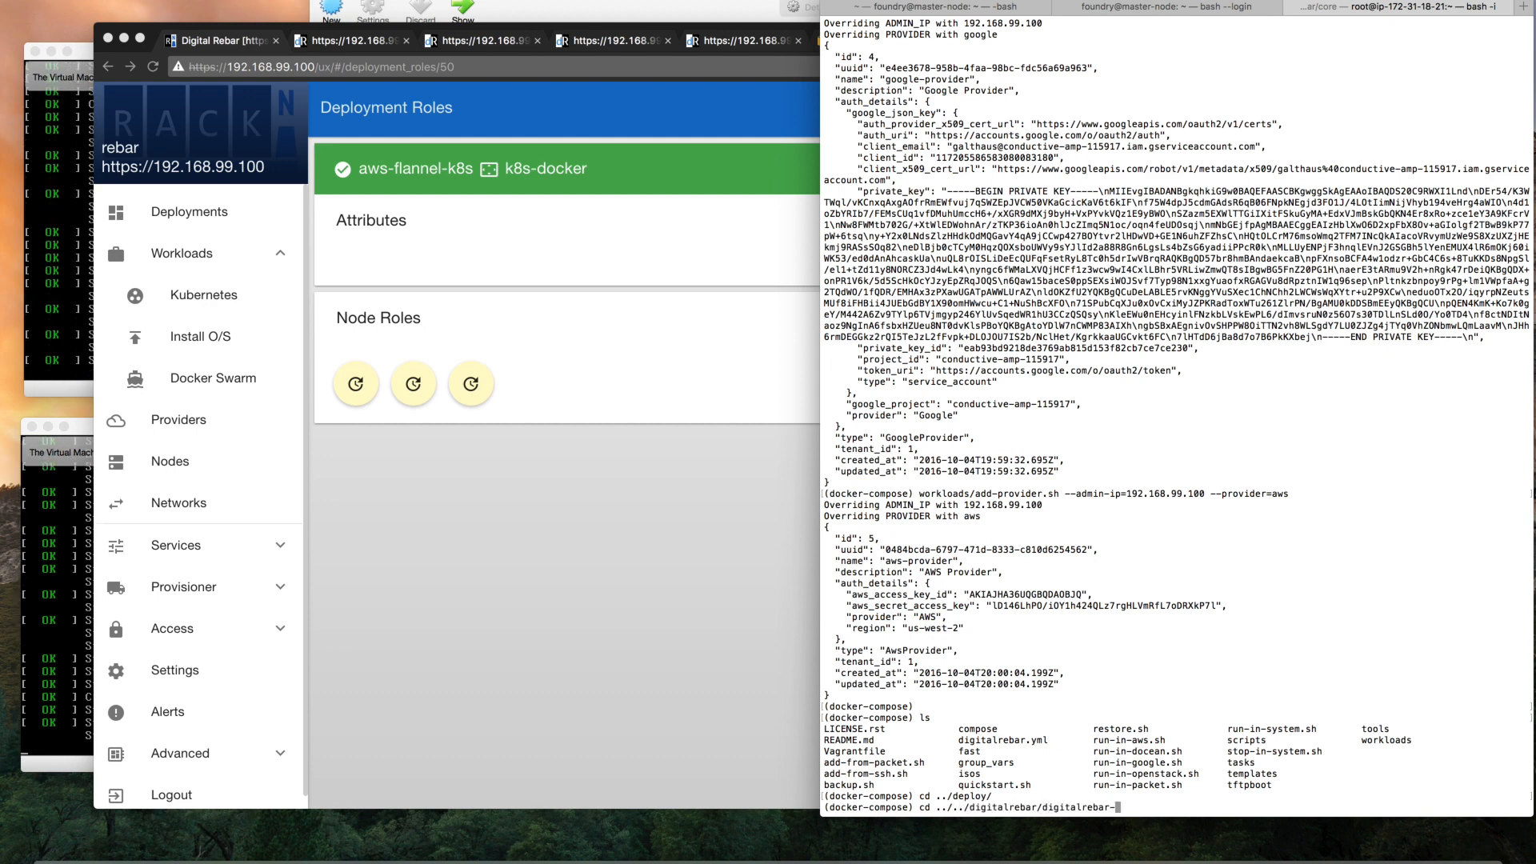
pyautogui.press('Tab')
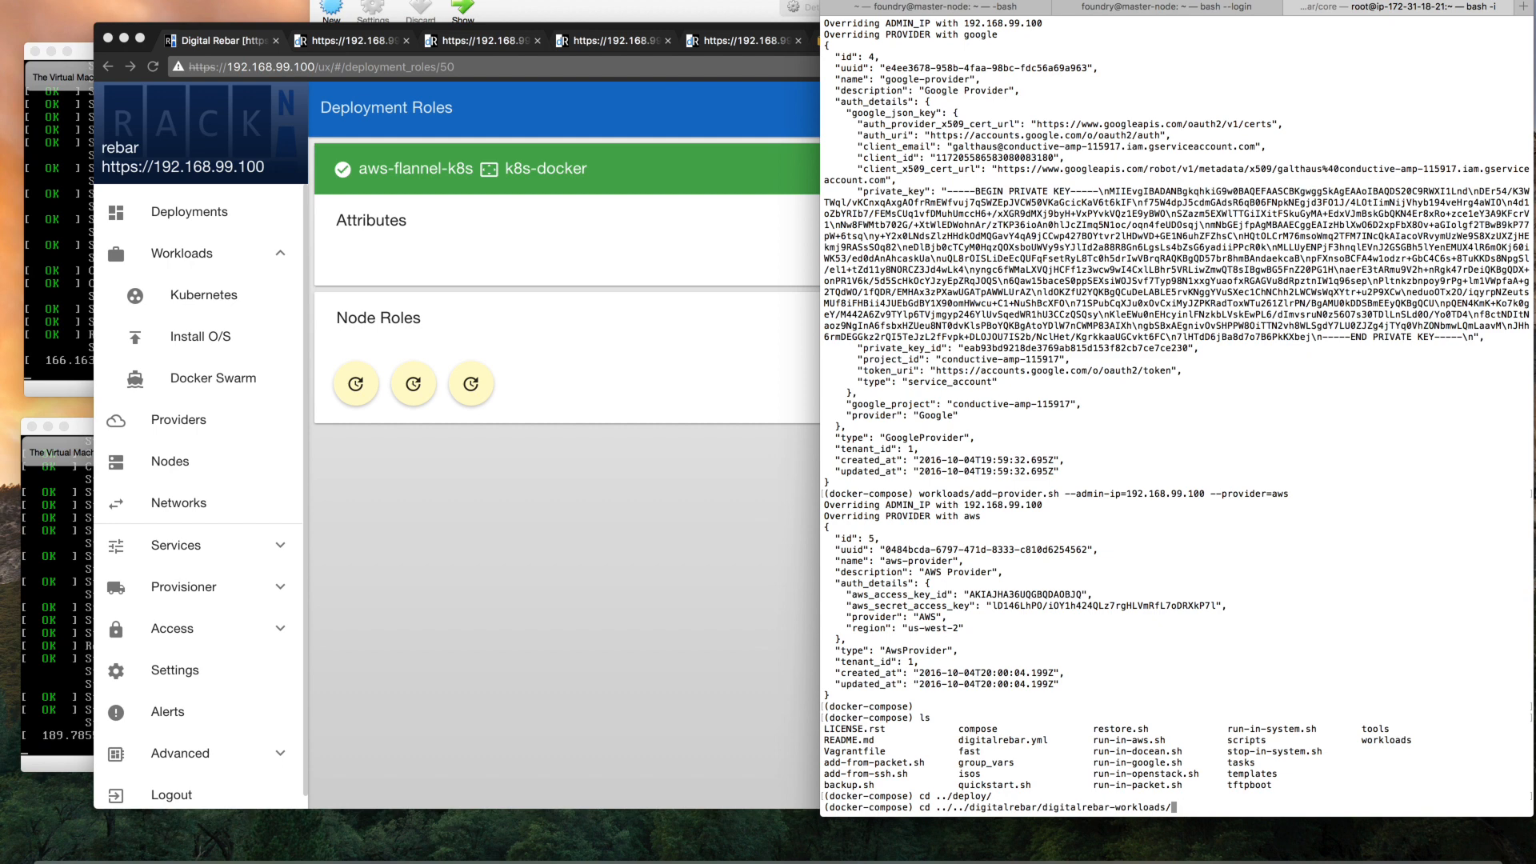
pyautogui.press('Return')
pyautogui.write('ls')
pyautogui.press('Return')
pyautogui.write('vi')
pyautogui.hotkey('ctrl', 'c')
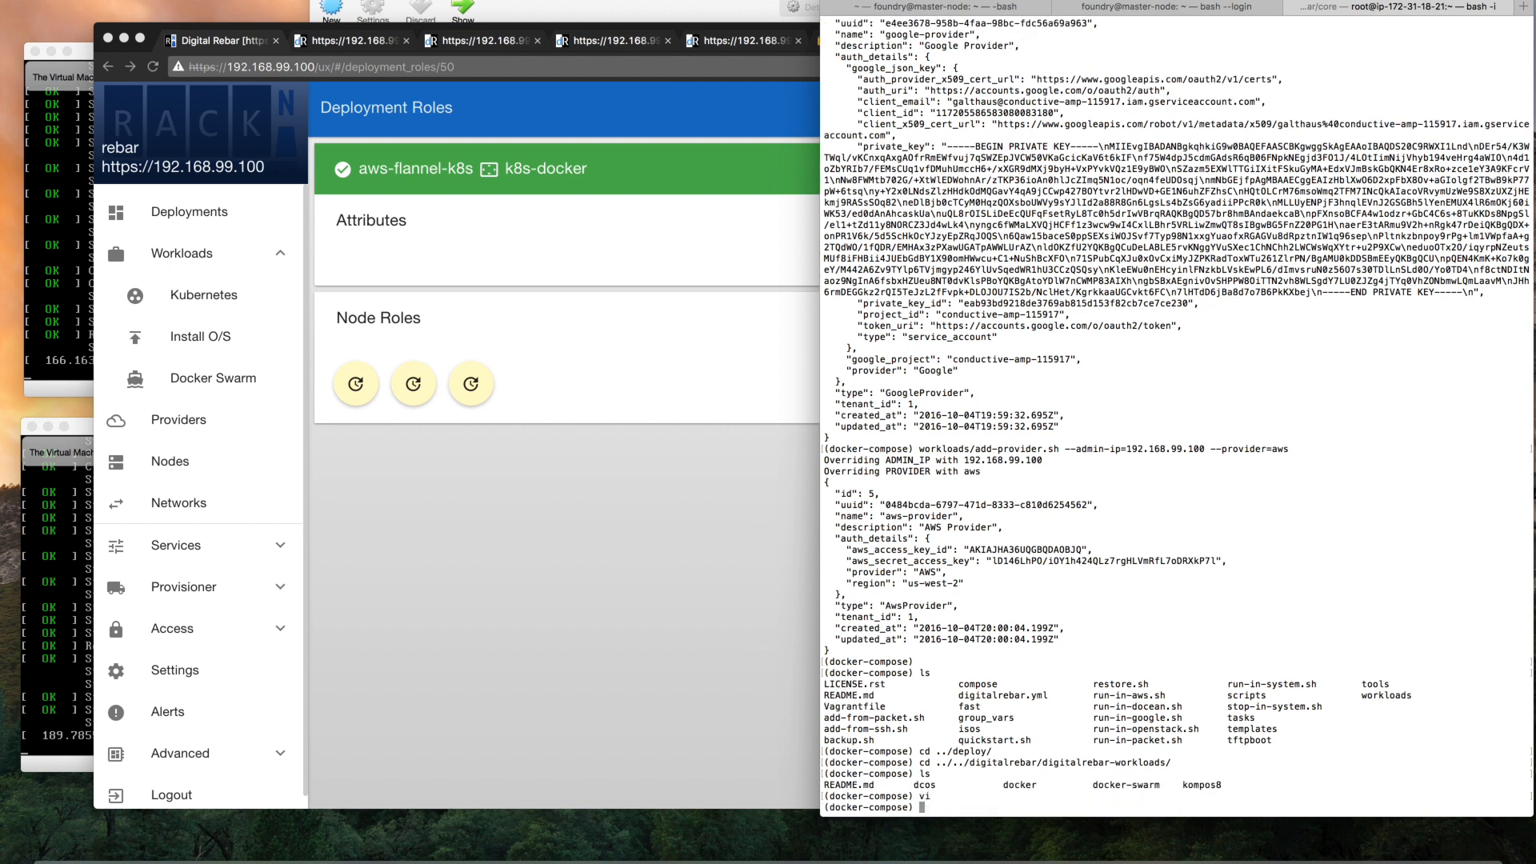
# Enter the kompos8 directory, list its files, and open rebar.yml in vi
pyautogui.write('cd kompos8/')
pyautogui.press('Return')
pyautogui.write('ls')
pyautogui.press('Return')
pyautogui.write('vi rebar')
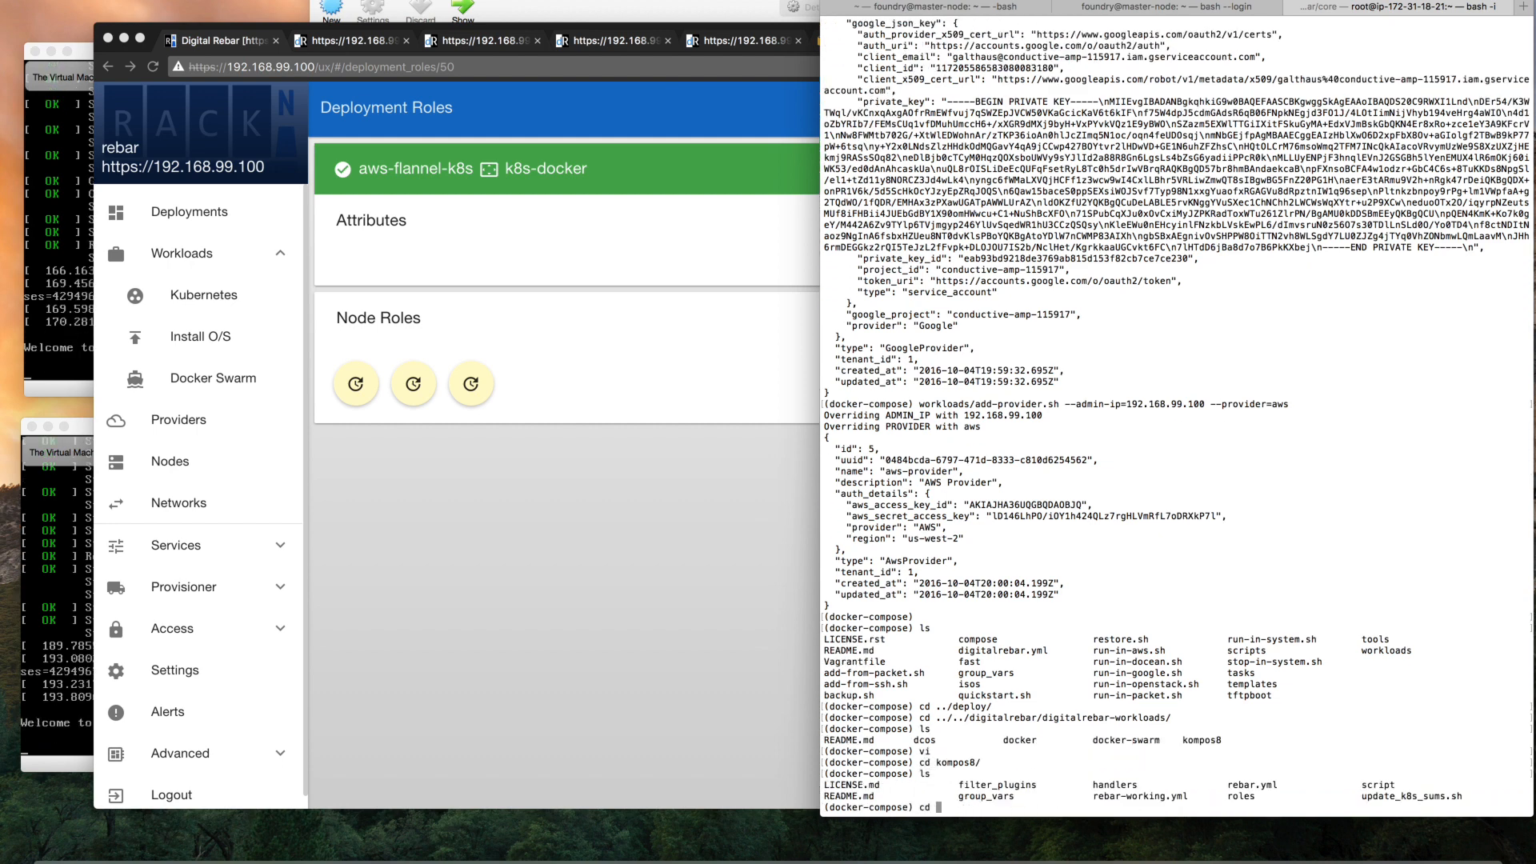
pyautogui.write('.yml')
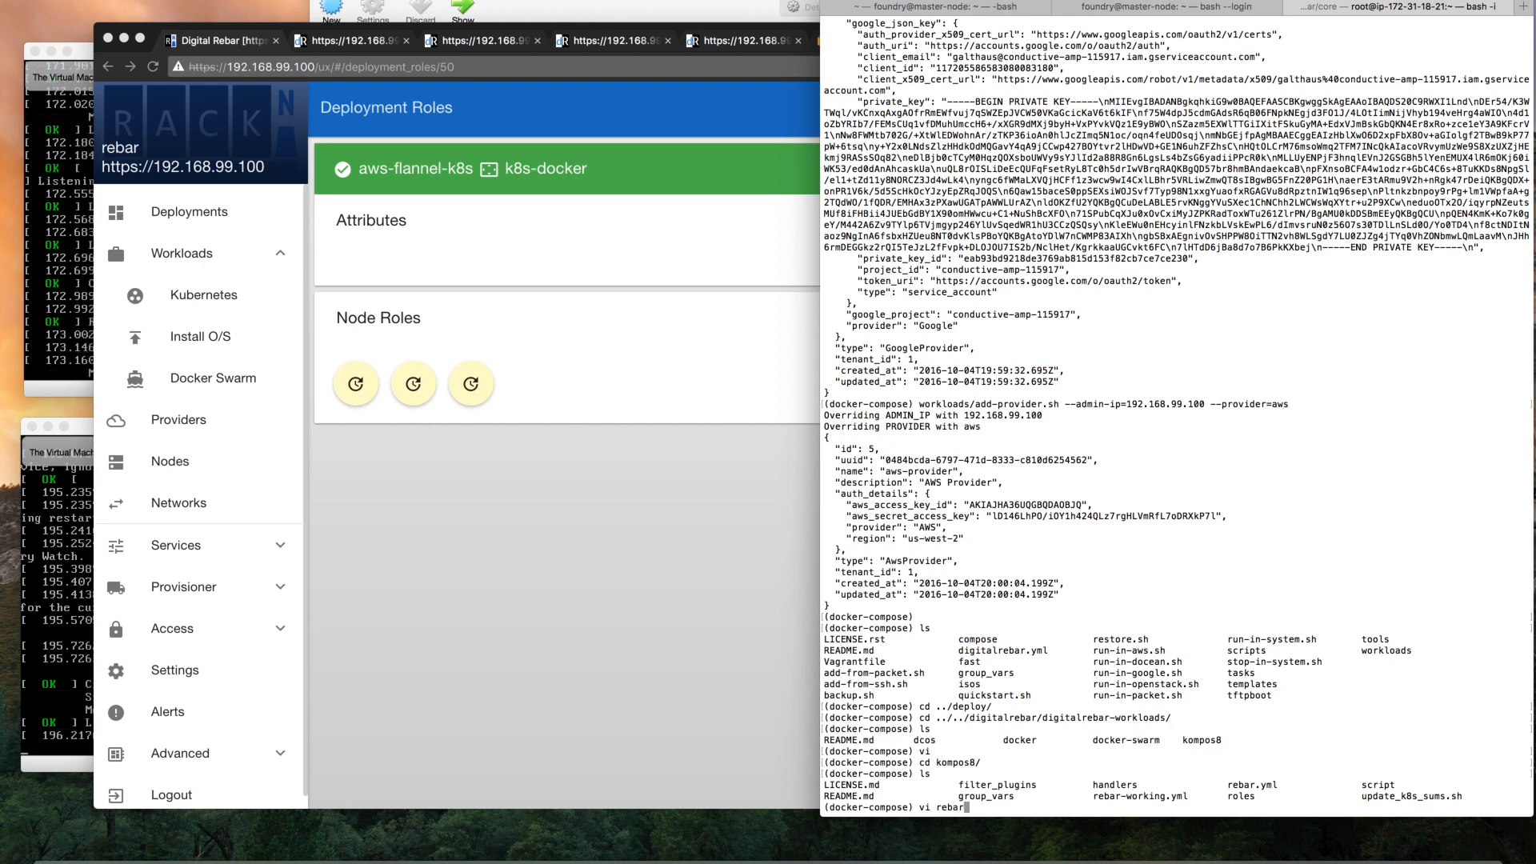
pyautogui.press('Return')
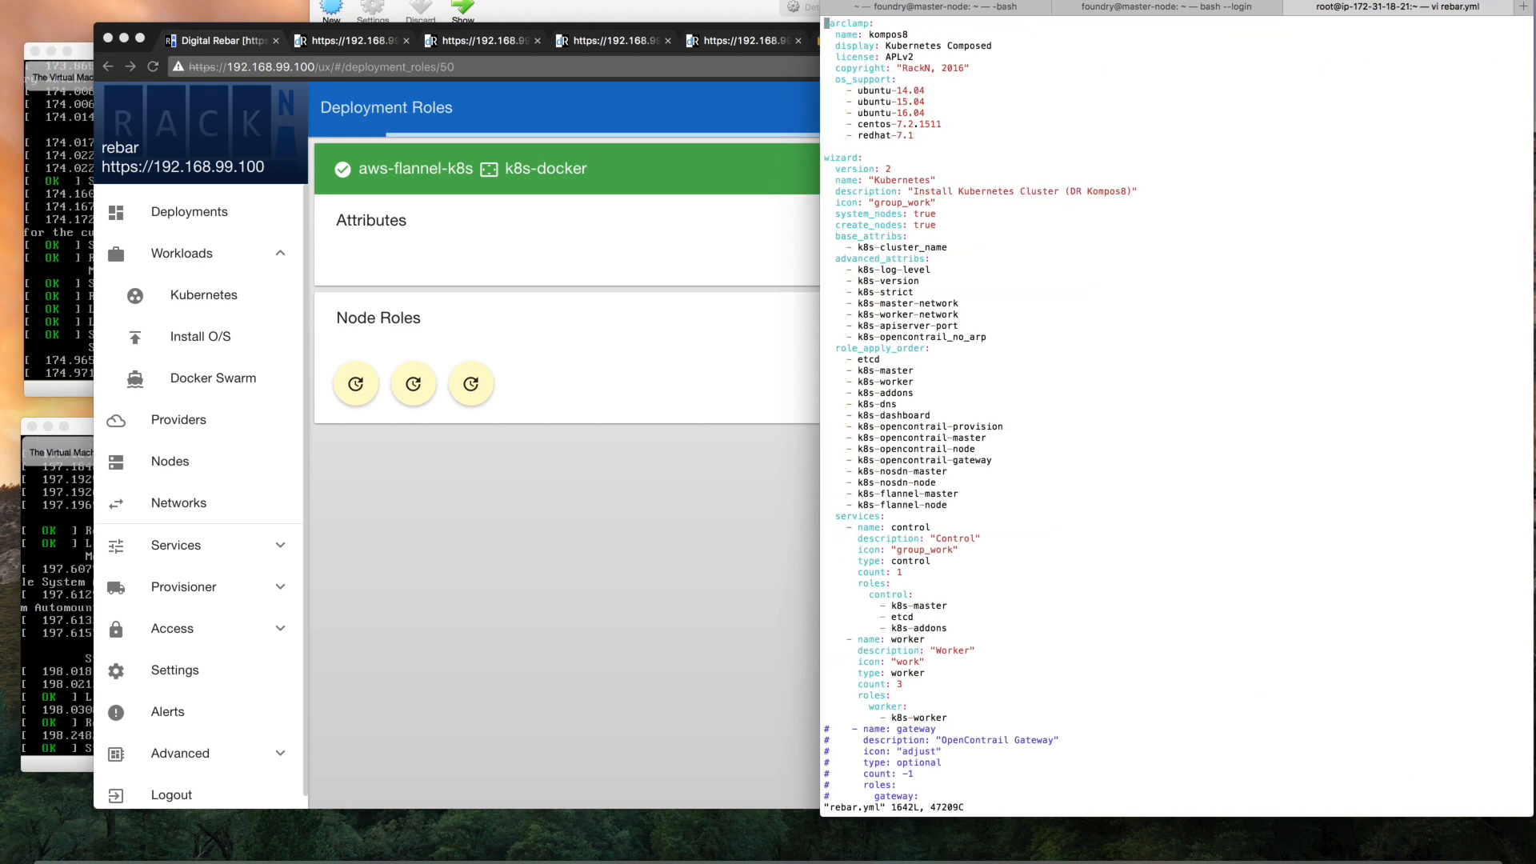
# Page through rebar.yml to the k8s-prereqs role and walk through its definition down to the role_role_map entry
pyautogui.hotkey('ctrl', 'f')
pyautogui.hotkey('ctrl', 'f')
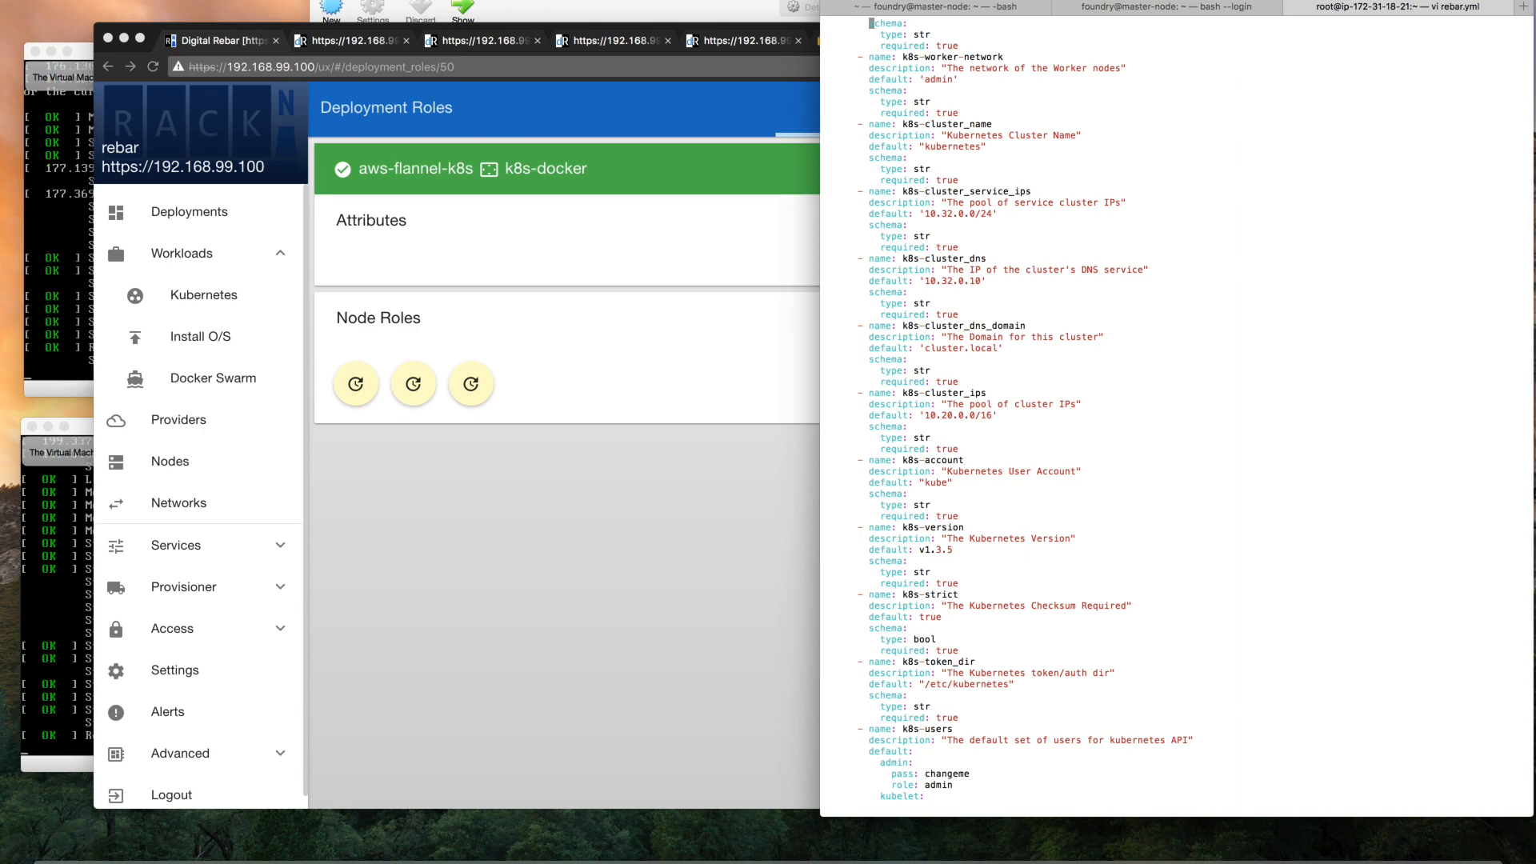
pyautogui.hotkey('ctrl', 'f')
pyautogui.hotkey('ctrl', 'f')
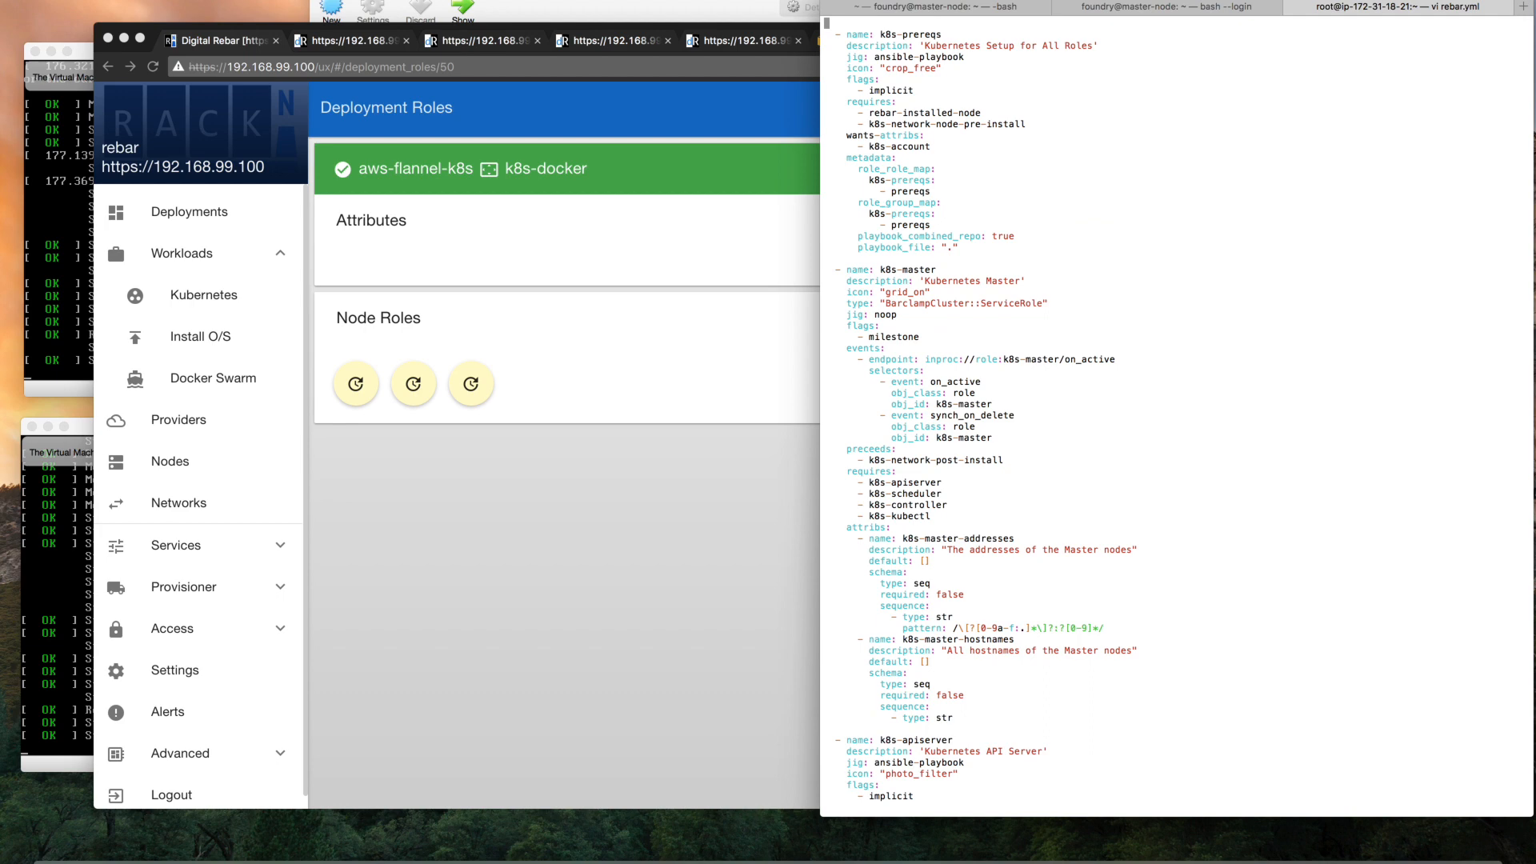
pyautogui.press('j')
pyautogui.press('j')
pyautogui.press('j')
pyautogui.press('w')
pyautogui.press('w')
pyautogui.press('w')
pyautogui.press('j')
pyautogui.press('j')
pyautogui.press('j')
pyautogui.press('j')
pyautogui.press('j')
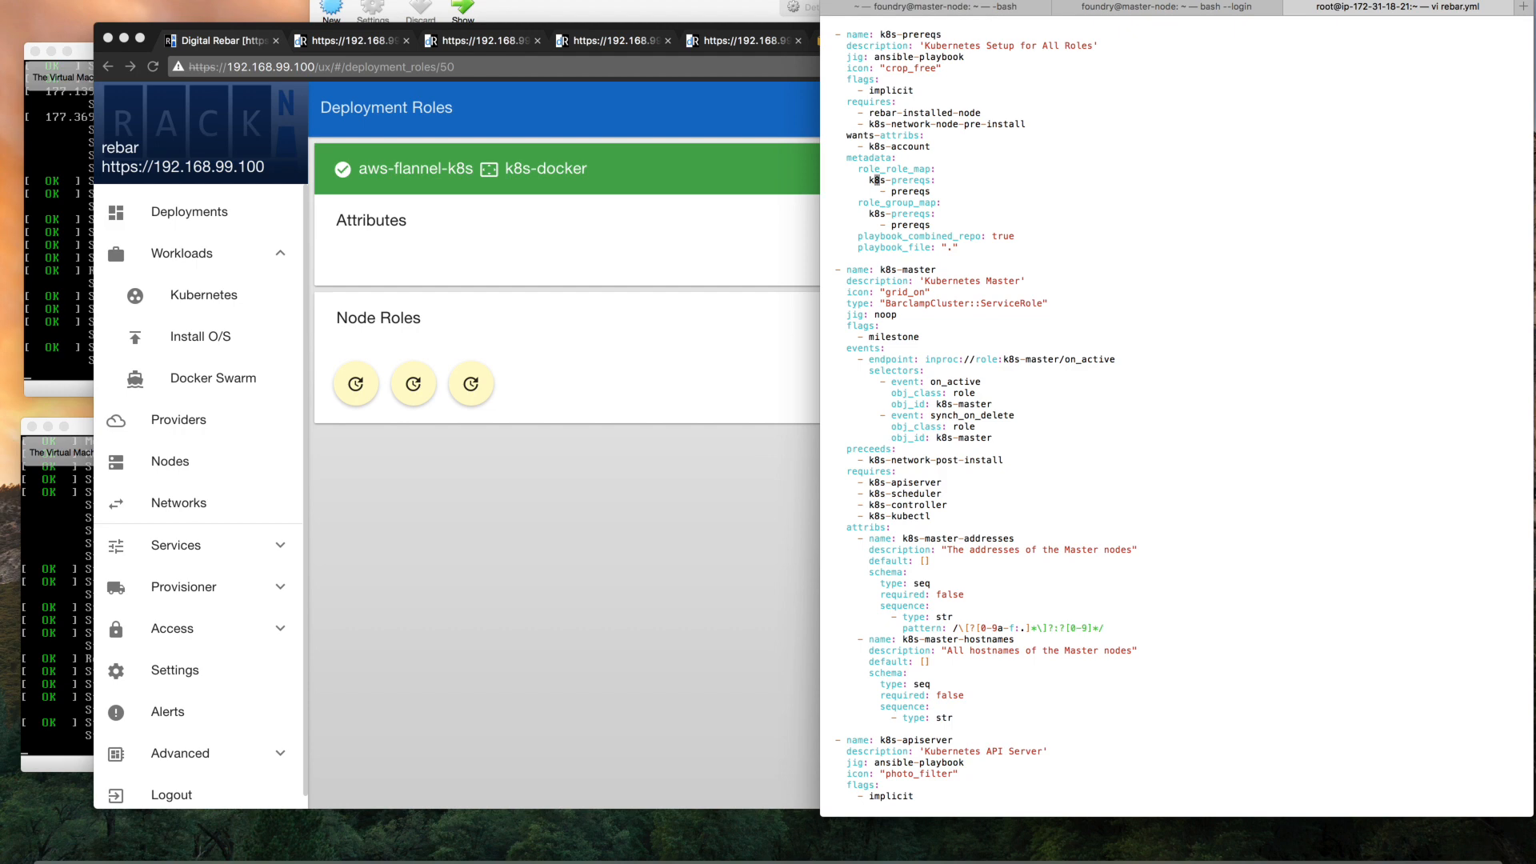
# Examine the rebar-installed-node and k8s-network-node-pre-install requirements of k8s-prereqs, and quit vi without editing the file
pyautogui.press('k')
pyautogui.press('k')
pyautogui.press('k')
pyautogui.press('k')
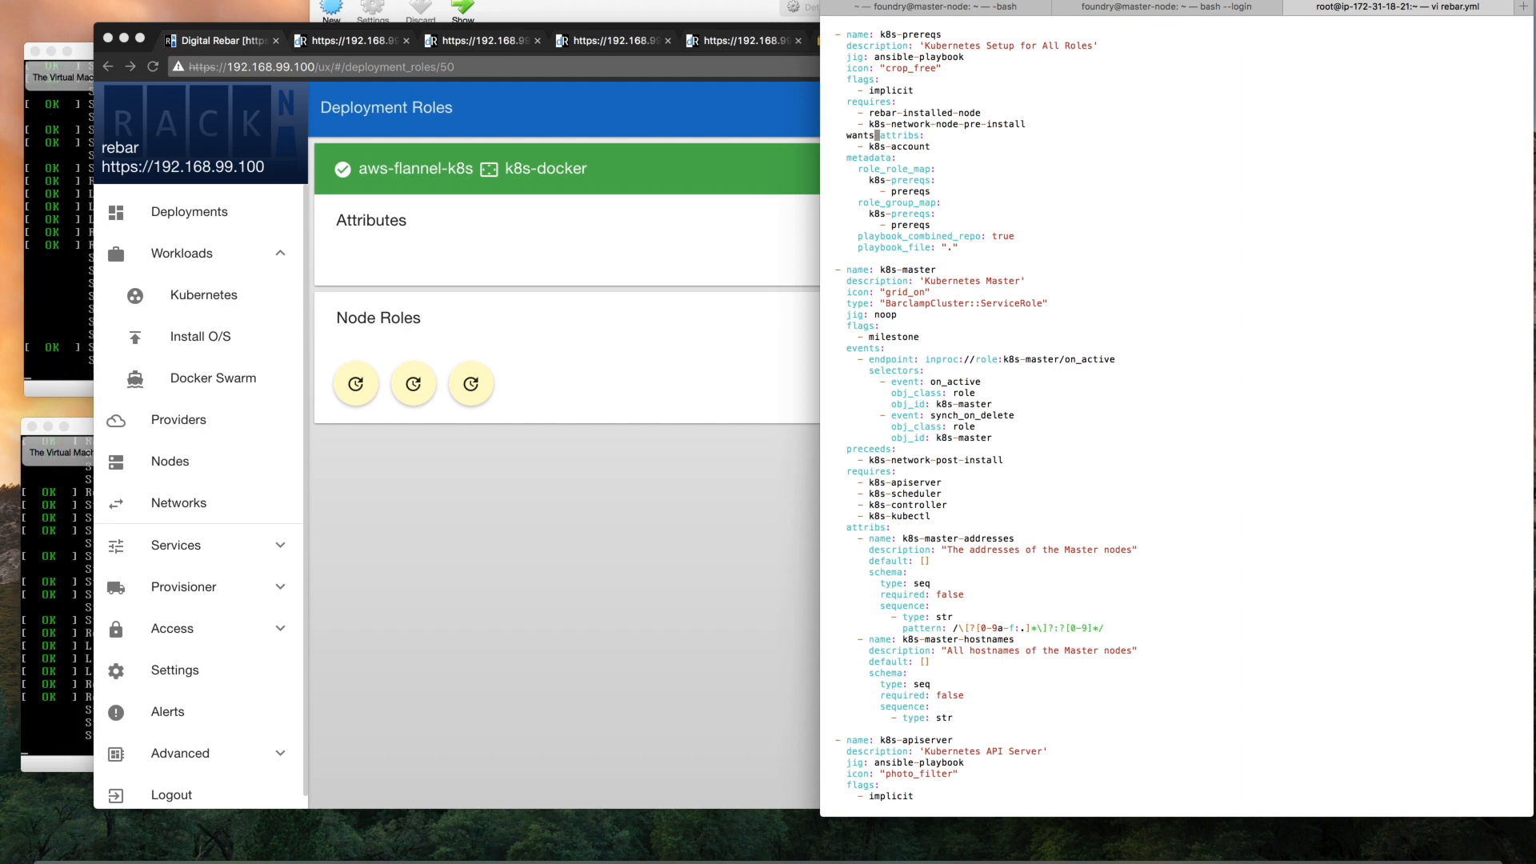
pyautogui.press('Up')
pyautogui.press('Up')
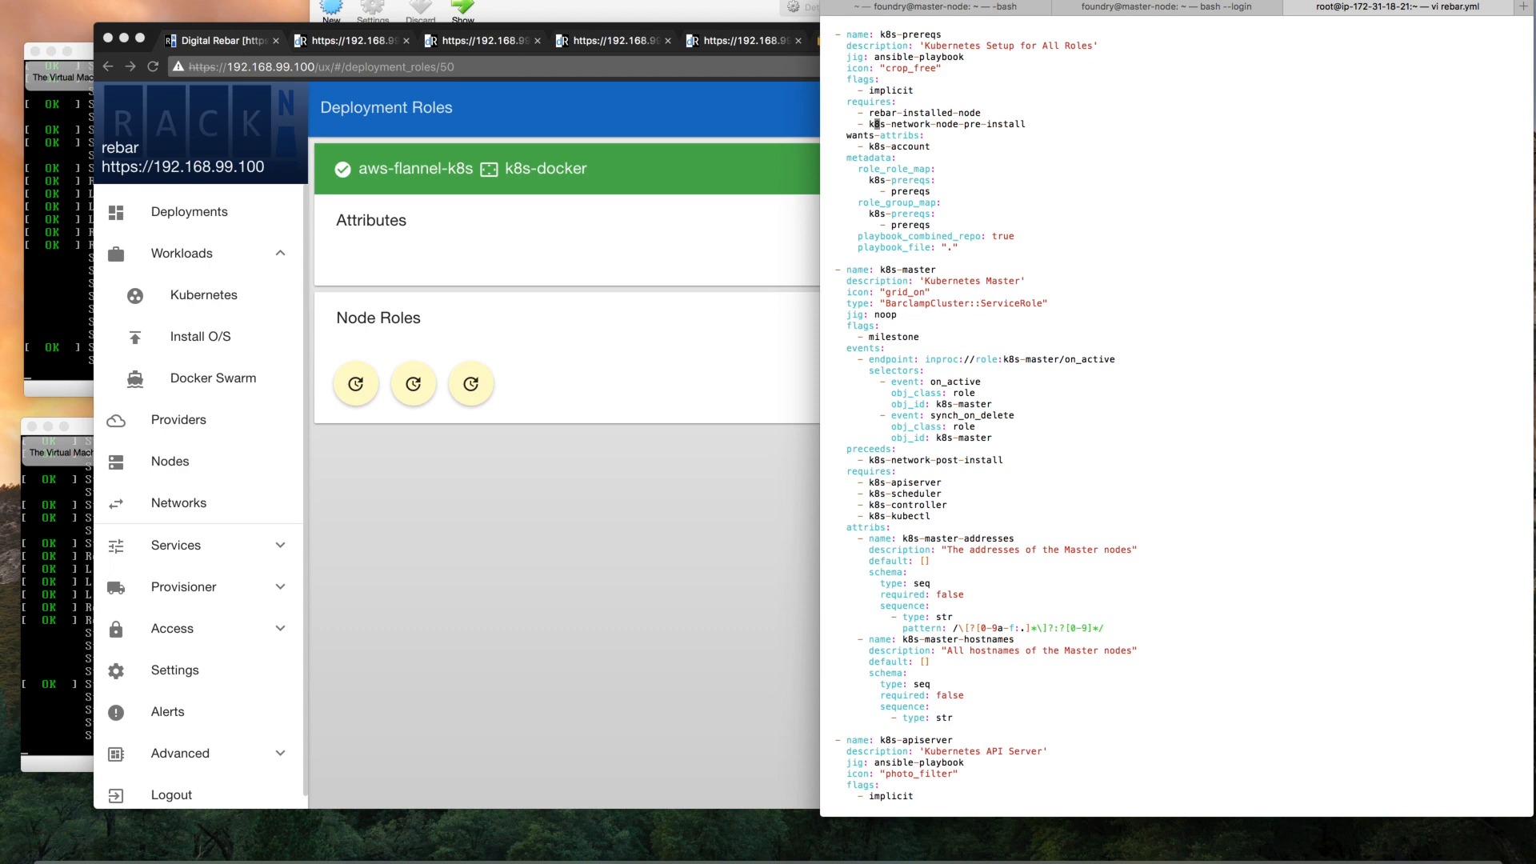
pyautogui.press('Left')
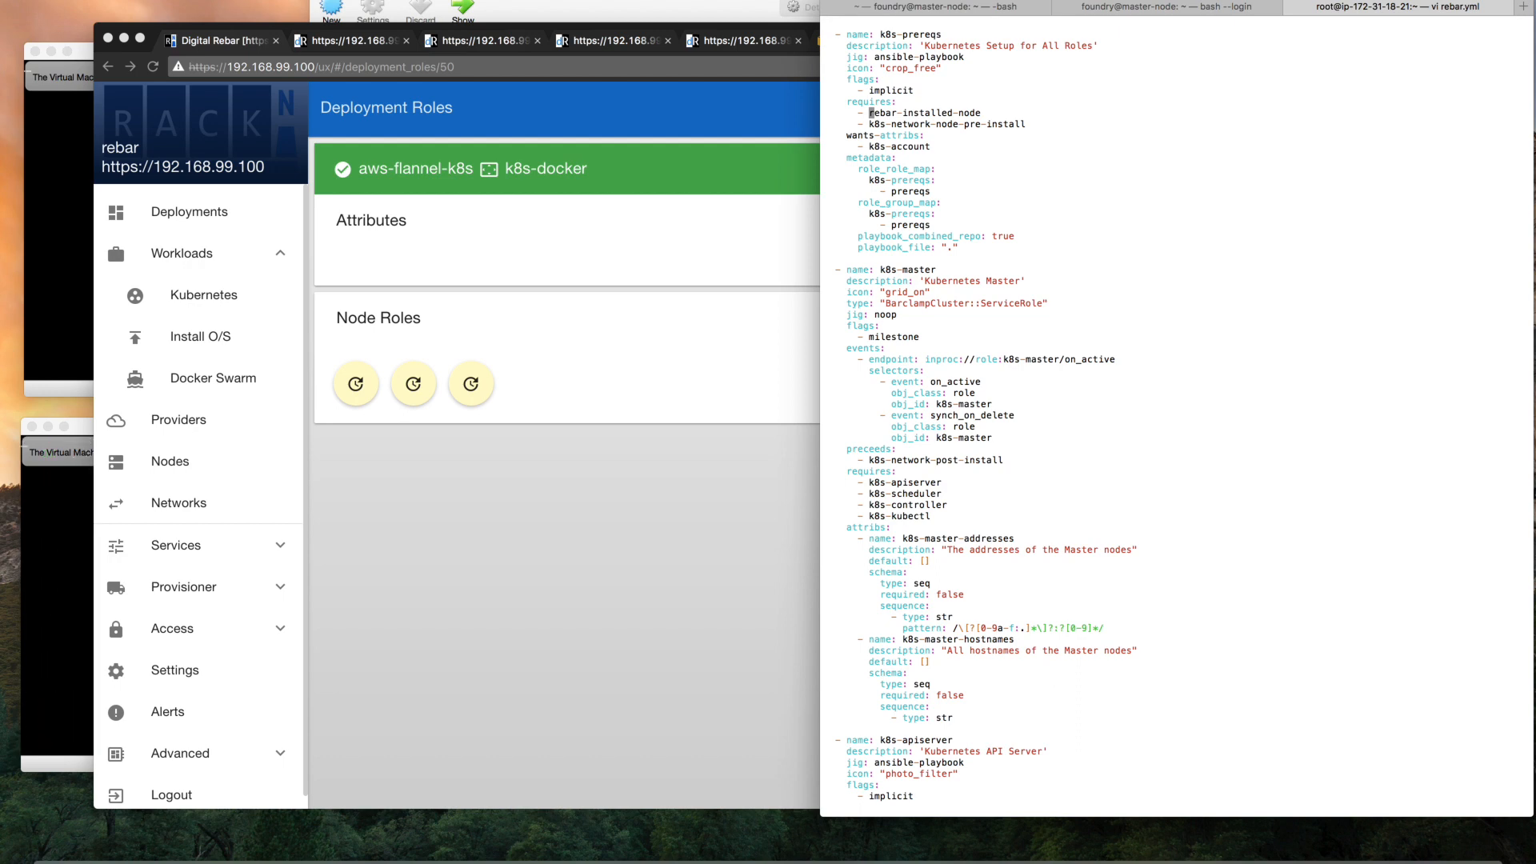
pyautogui.press('Down')
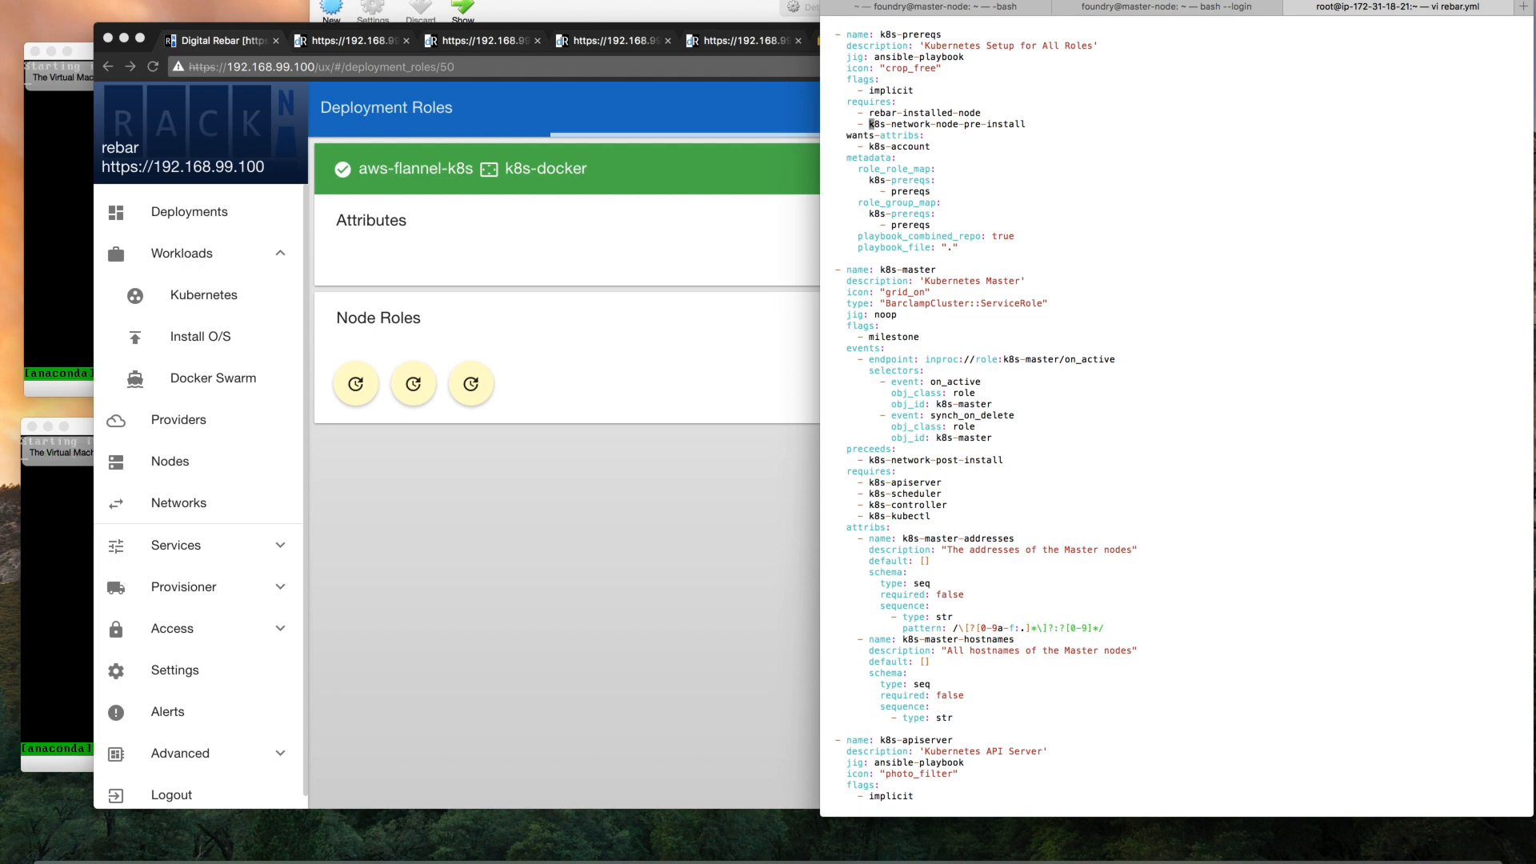
pyautogui.write(':')
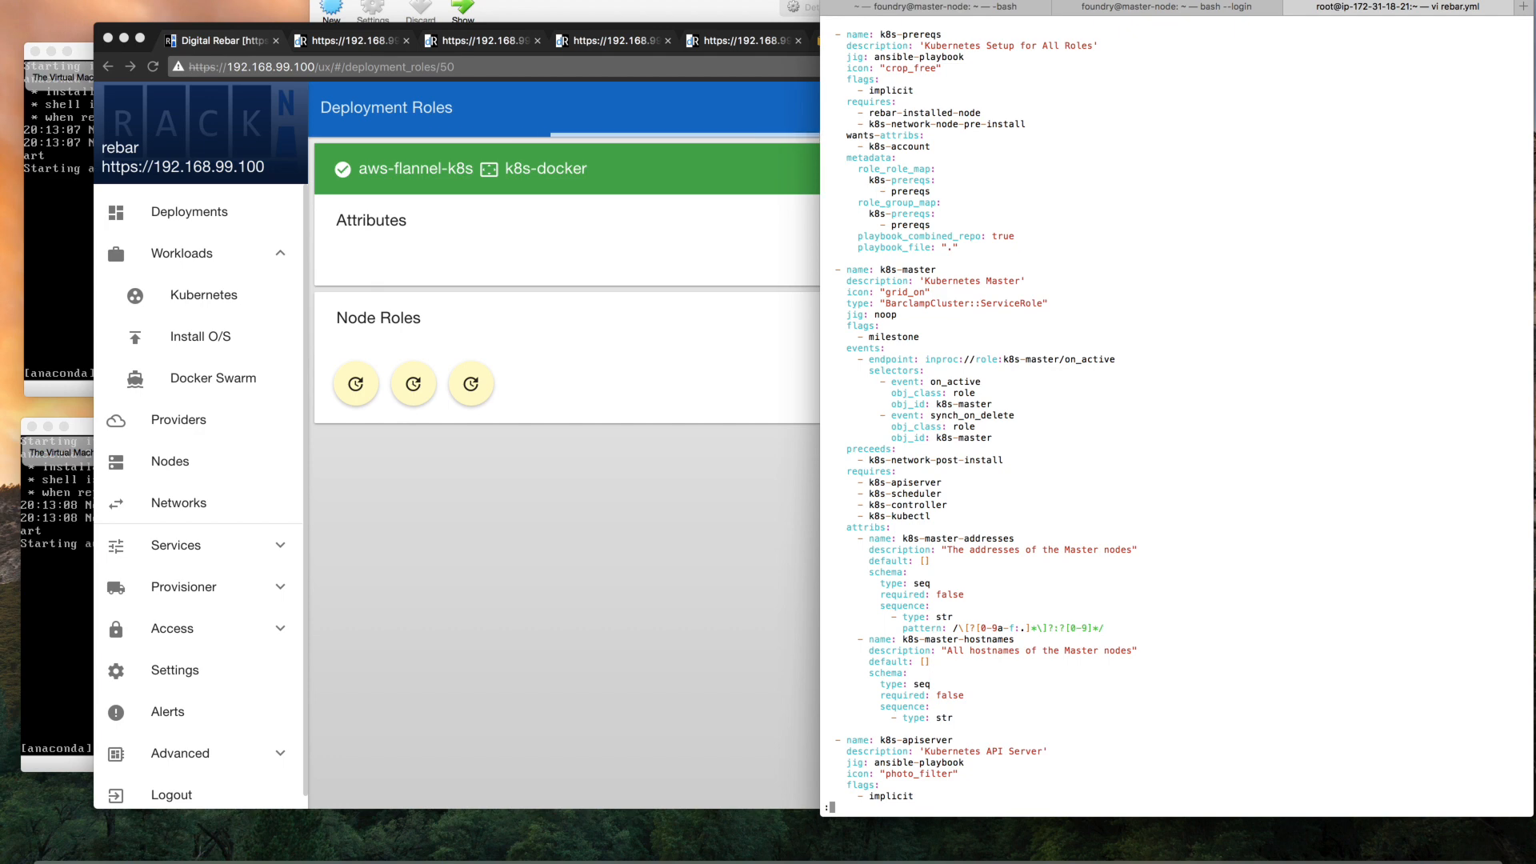
pyautogui.write(':q')
pyautogui.press('Return')
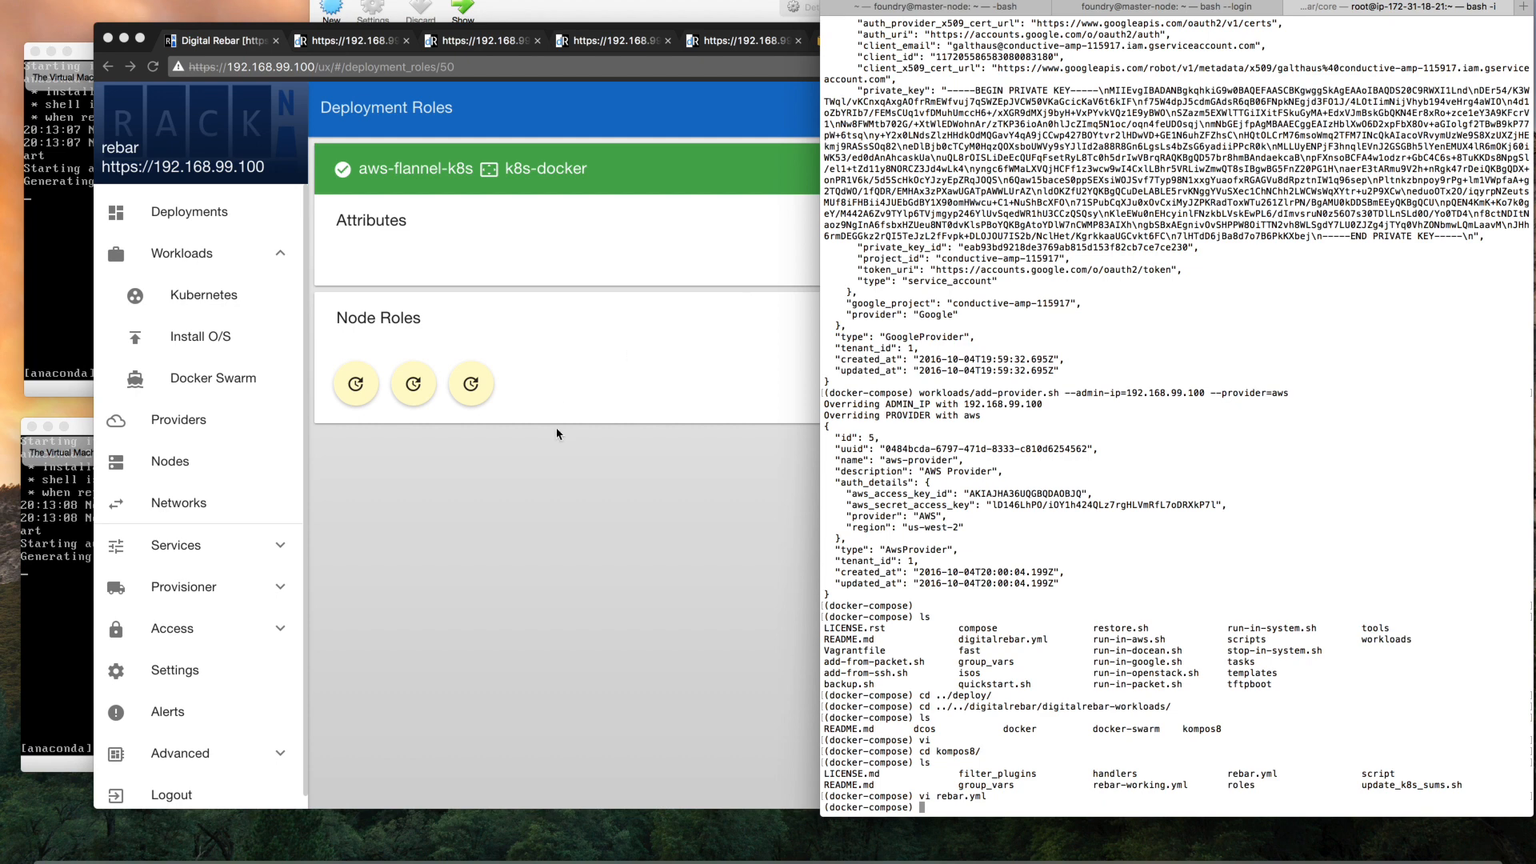
# Switch back to the browser, look at the first page of the Kubernetes wizard, and return to the deployments list
pyautogui.click(210, 294)
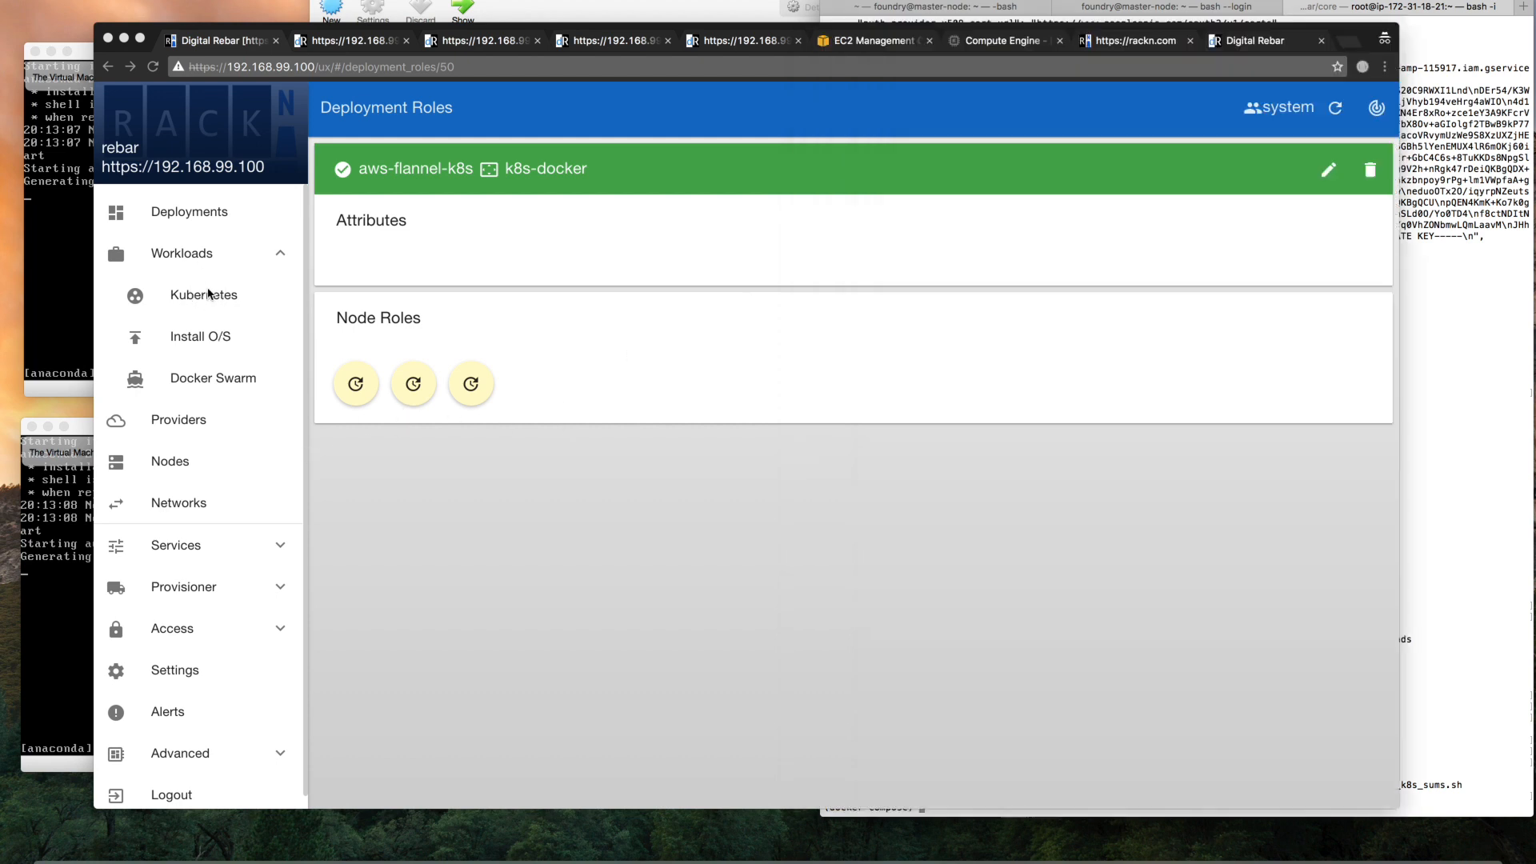
pyautogui.click(208, 293)
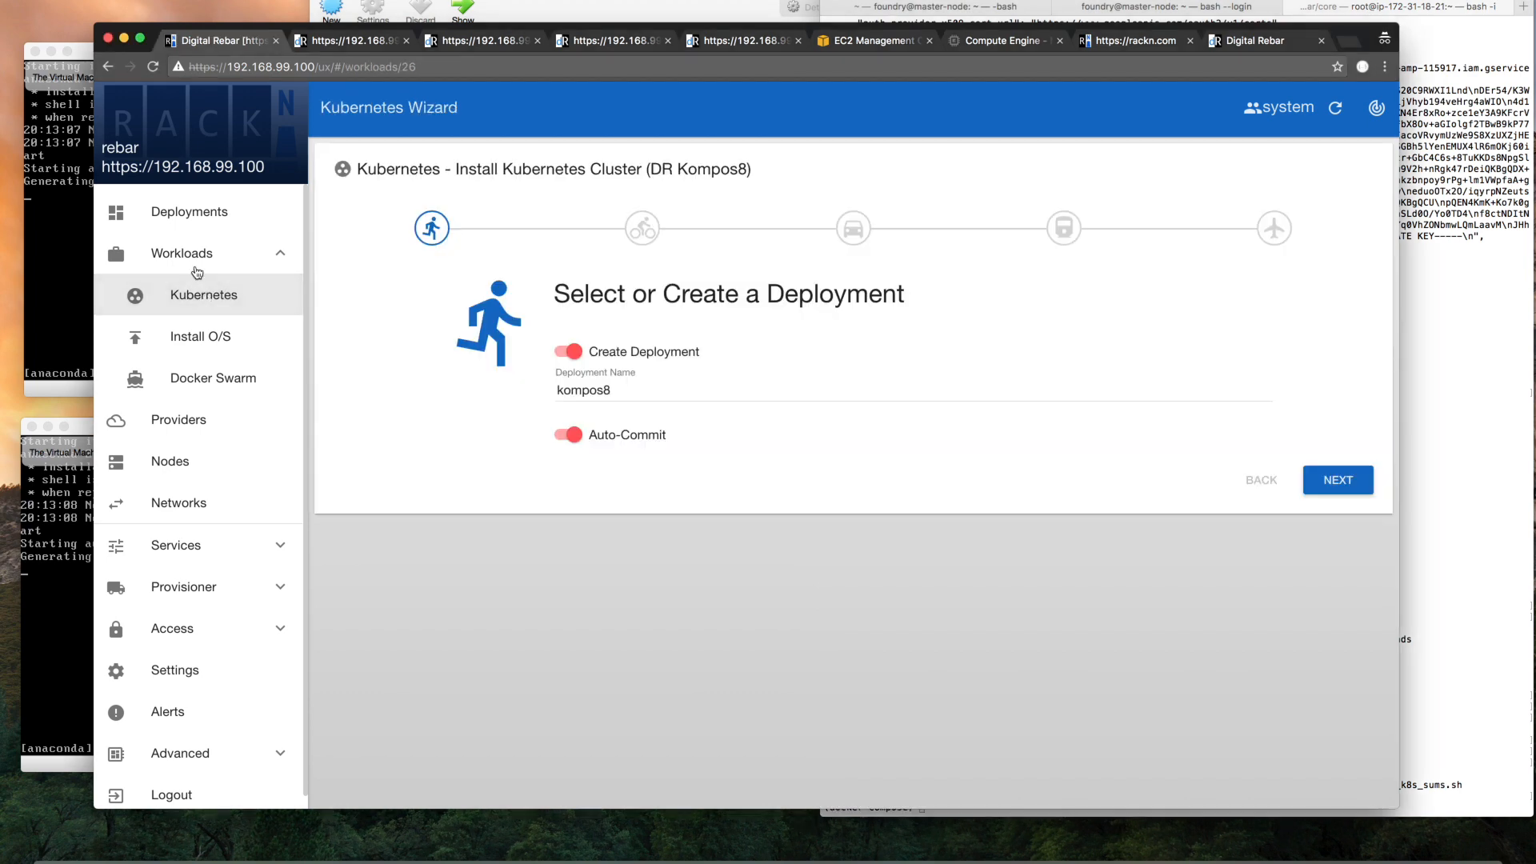
pyautogui.click(198, 212)
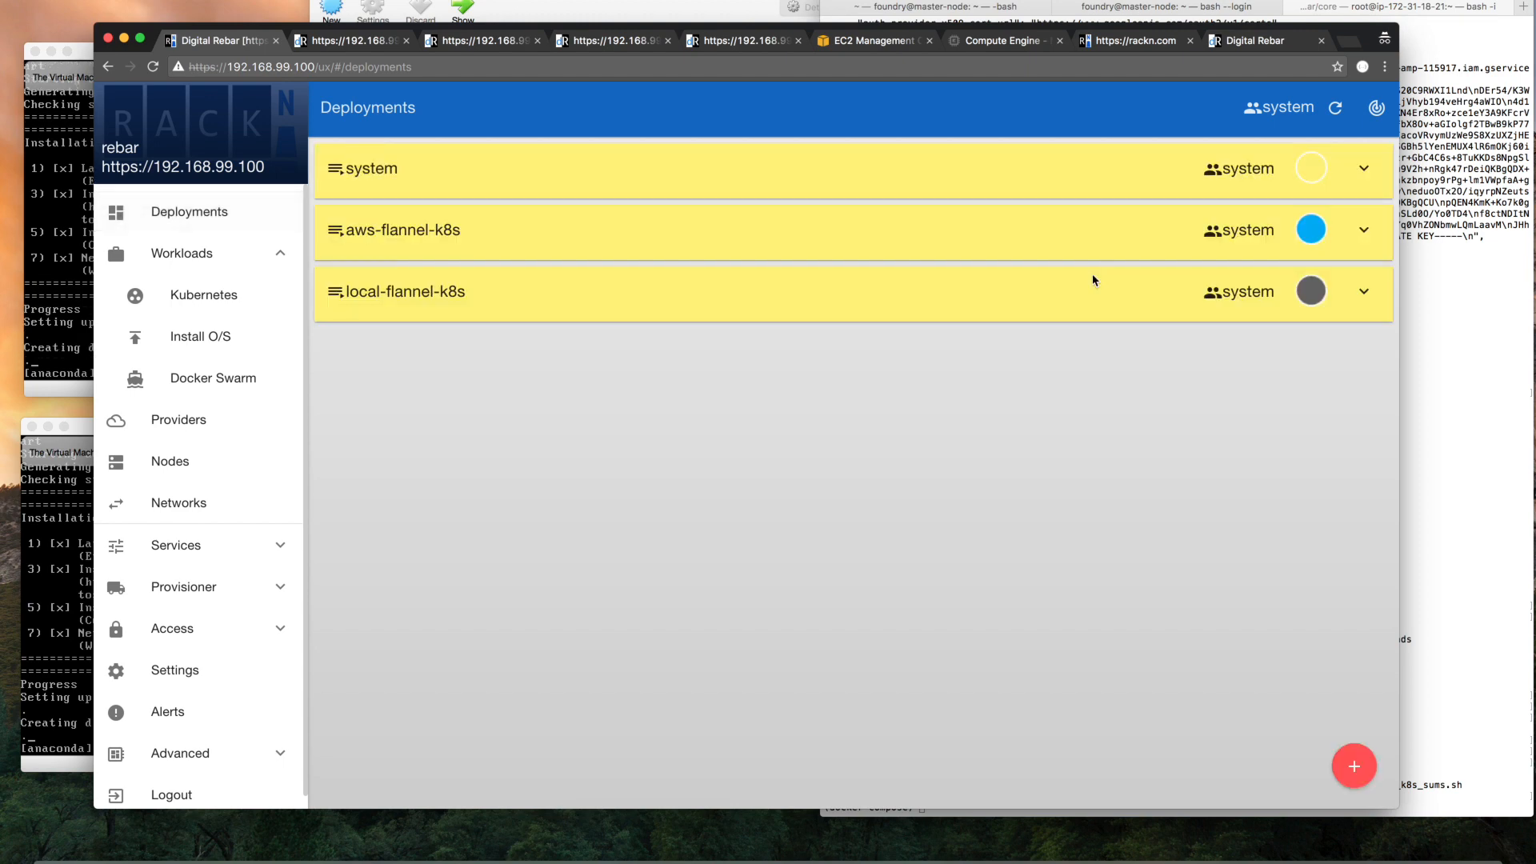
# Expand aws-flannel-k8s, show its role dependency graph, and highlight the connections of the central node
pyautogui.click(1099, 251)
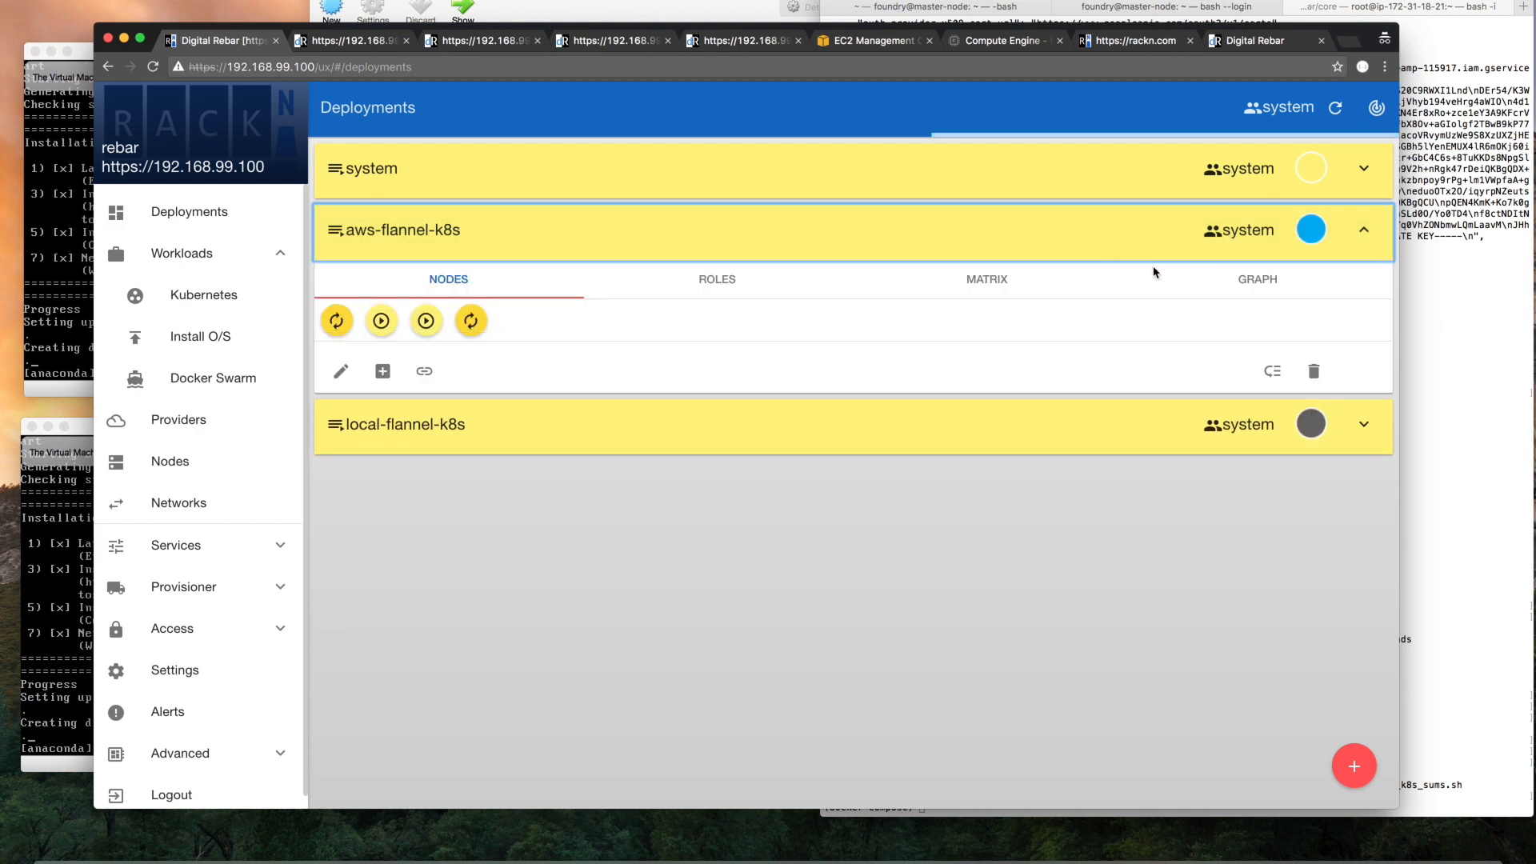
pyautogui.click(1262, 288)
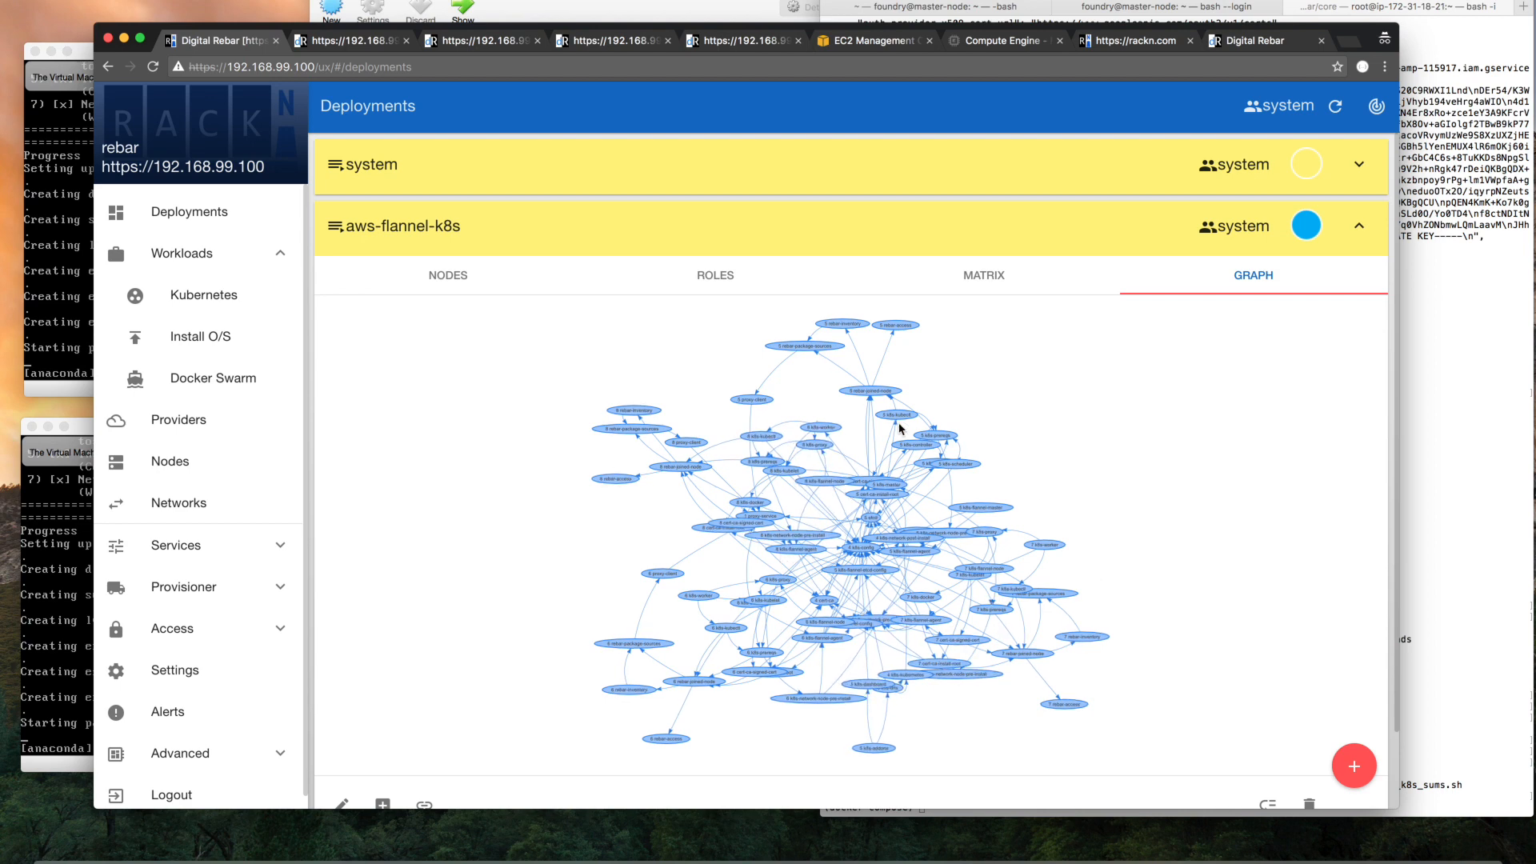
pyautogui.click(858, 548)
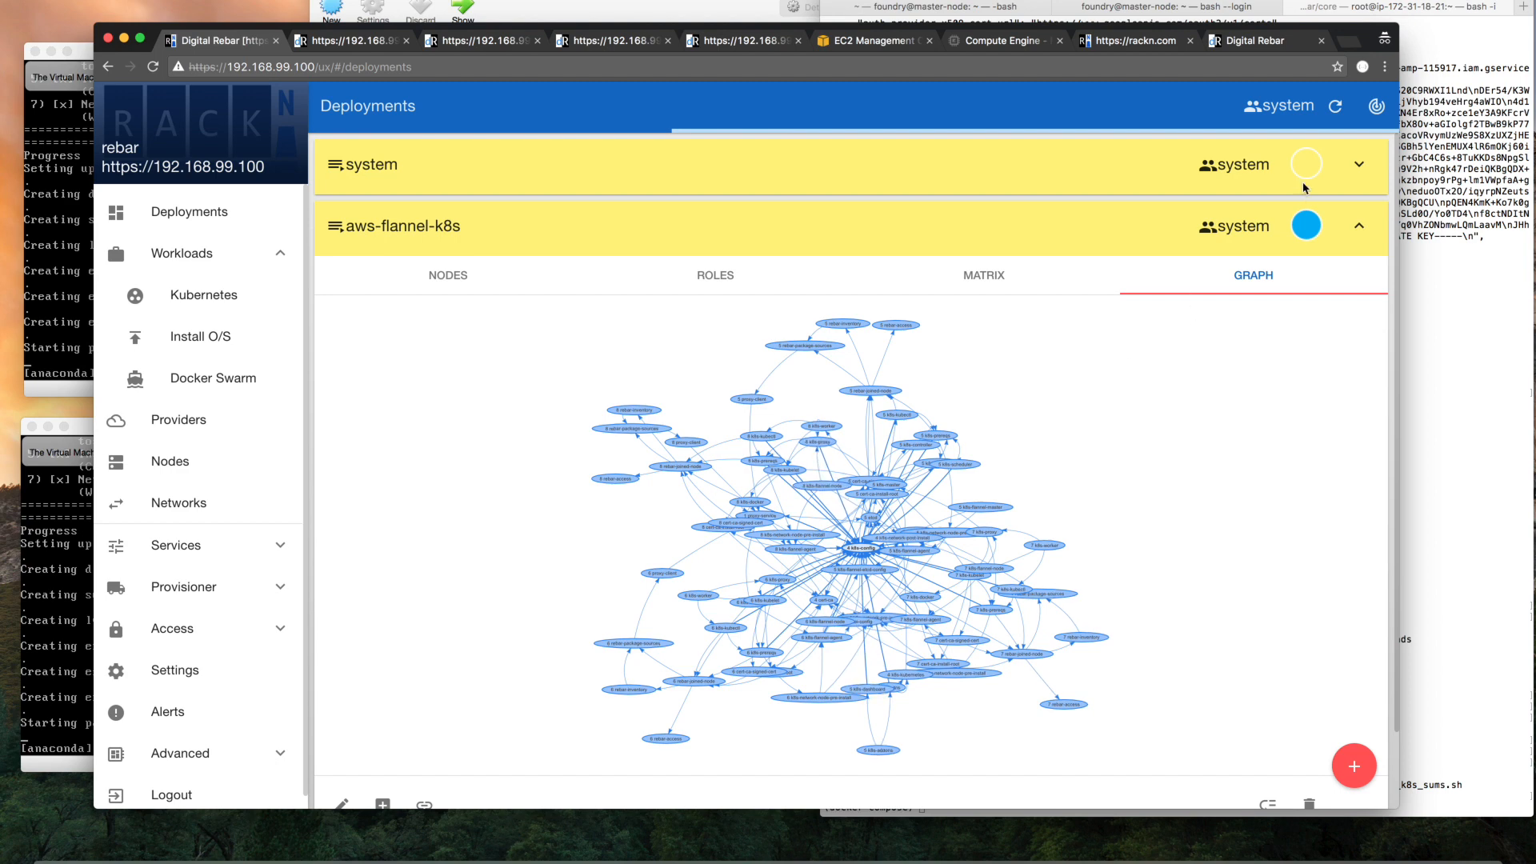
# Open the Annealer page and examine its error, process, todo and queue lists
pyautogui.click(1380, 110)
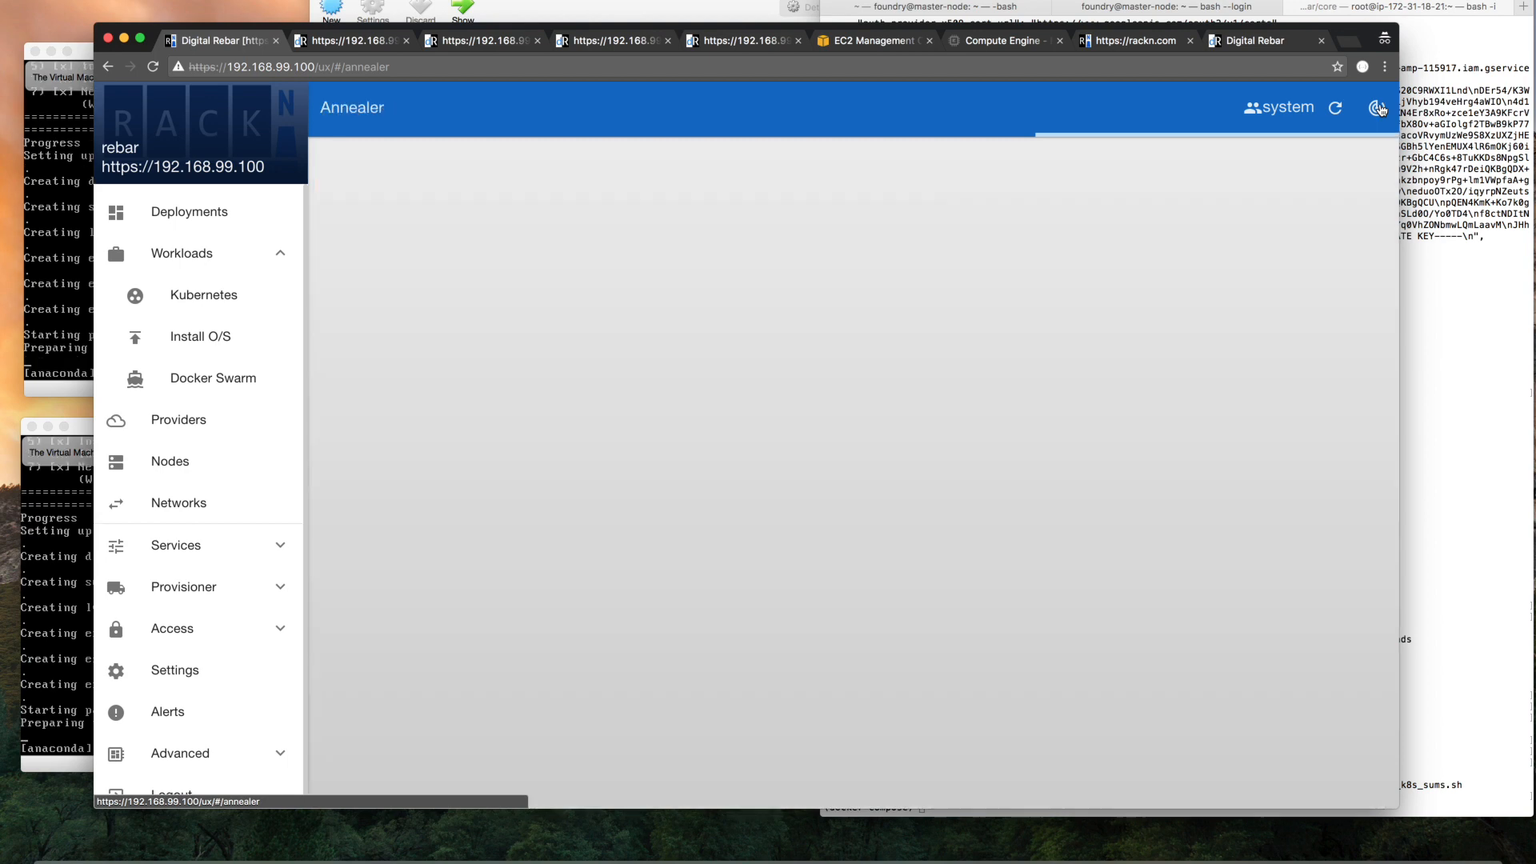
pyautogui.click(1377, 108)
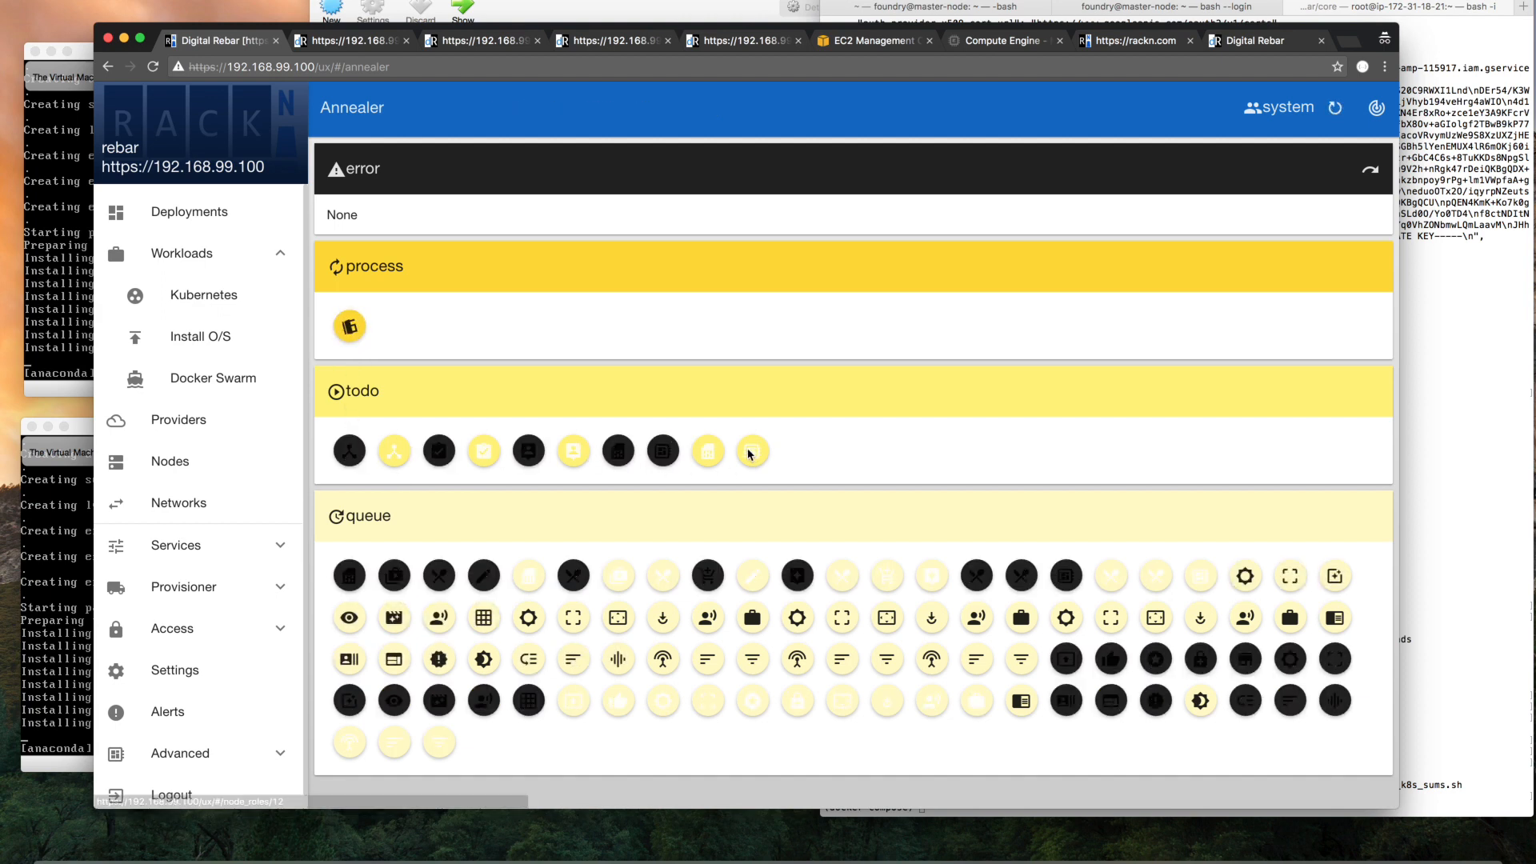
# Go back to the deployments and check the node progress in the aws-flannel-k8s matrix
pyautogui.click(190, 210)
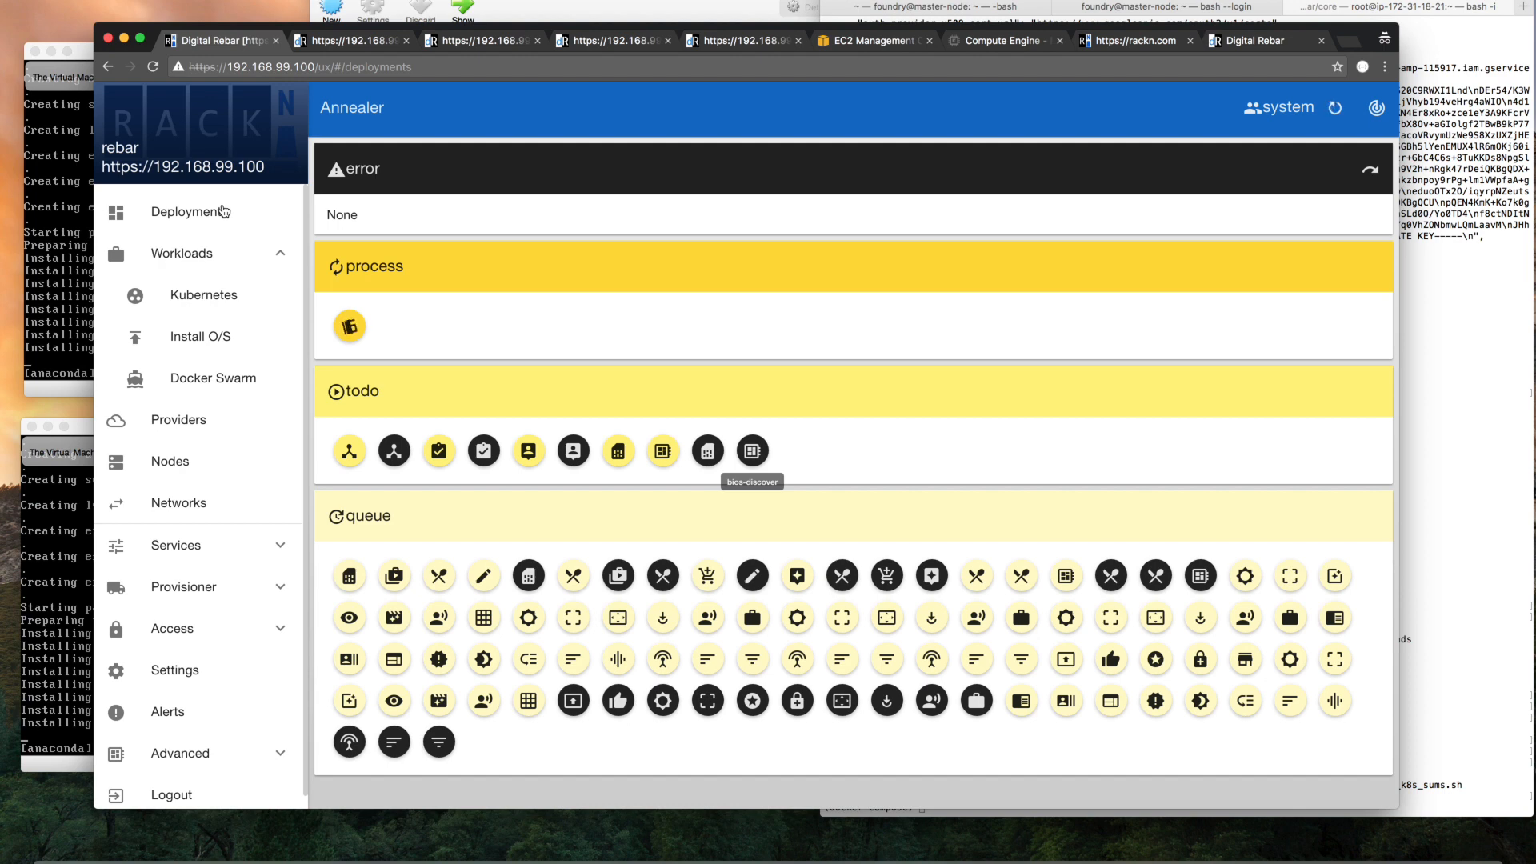
pyautogui.click(212, 216)
pyautogui.click(1185, 261)
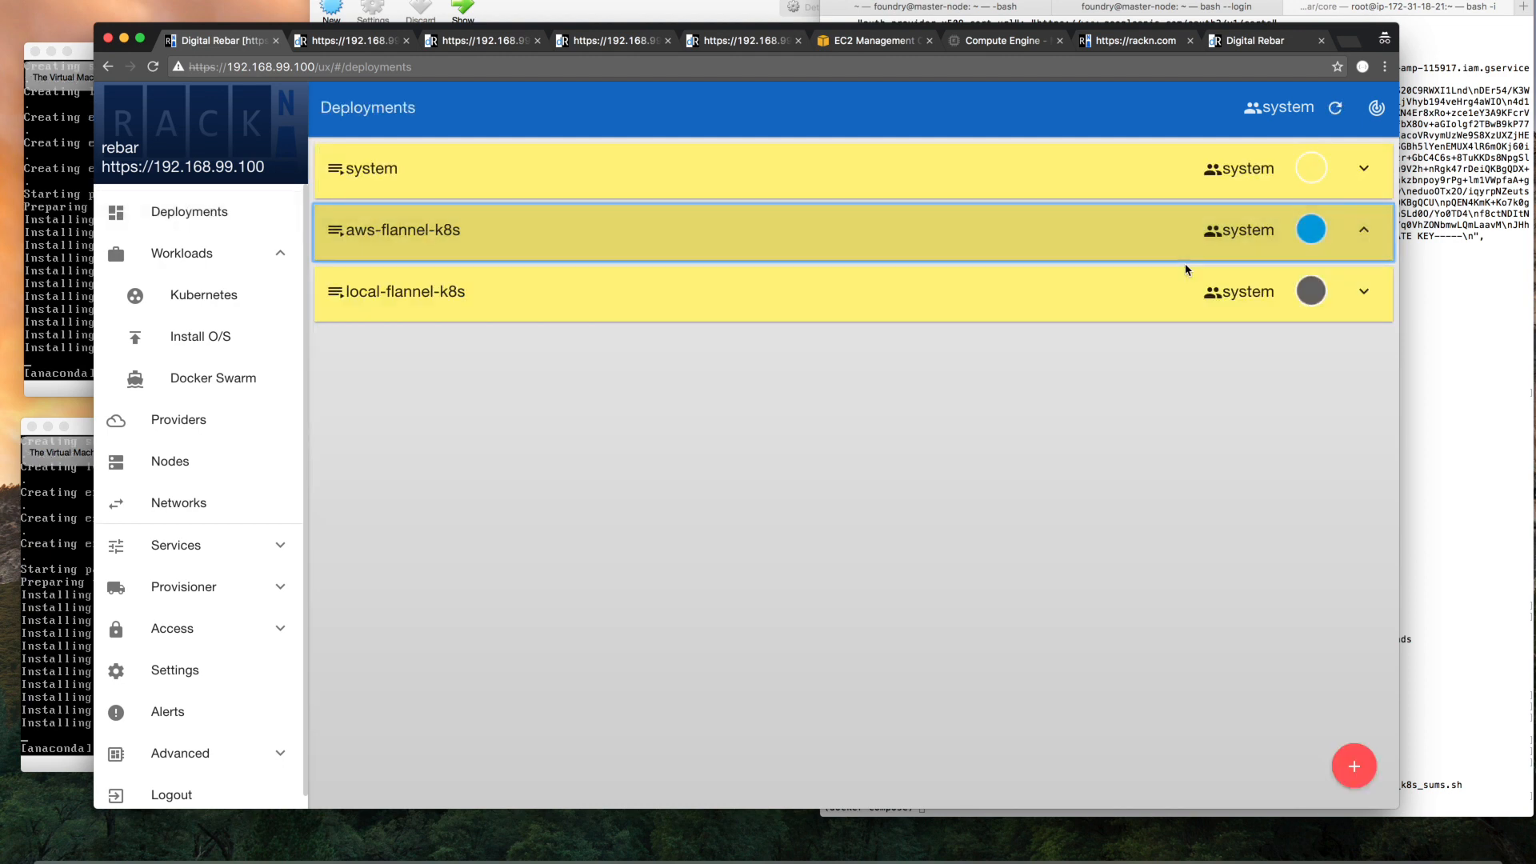
pyautogui.click(964, 277)
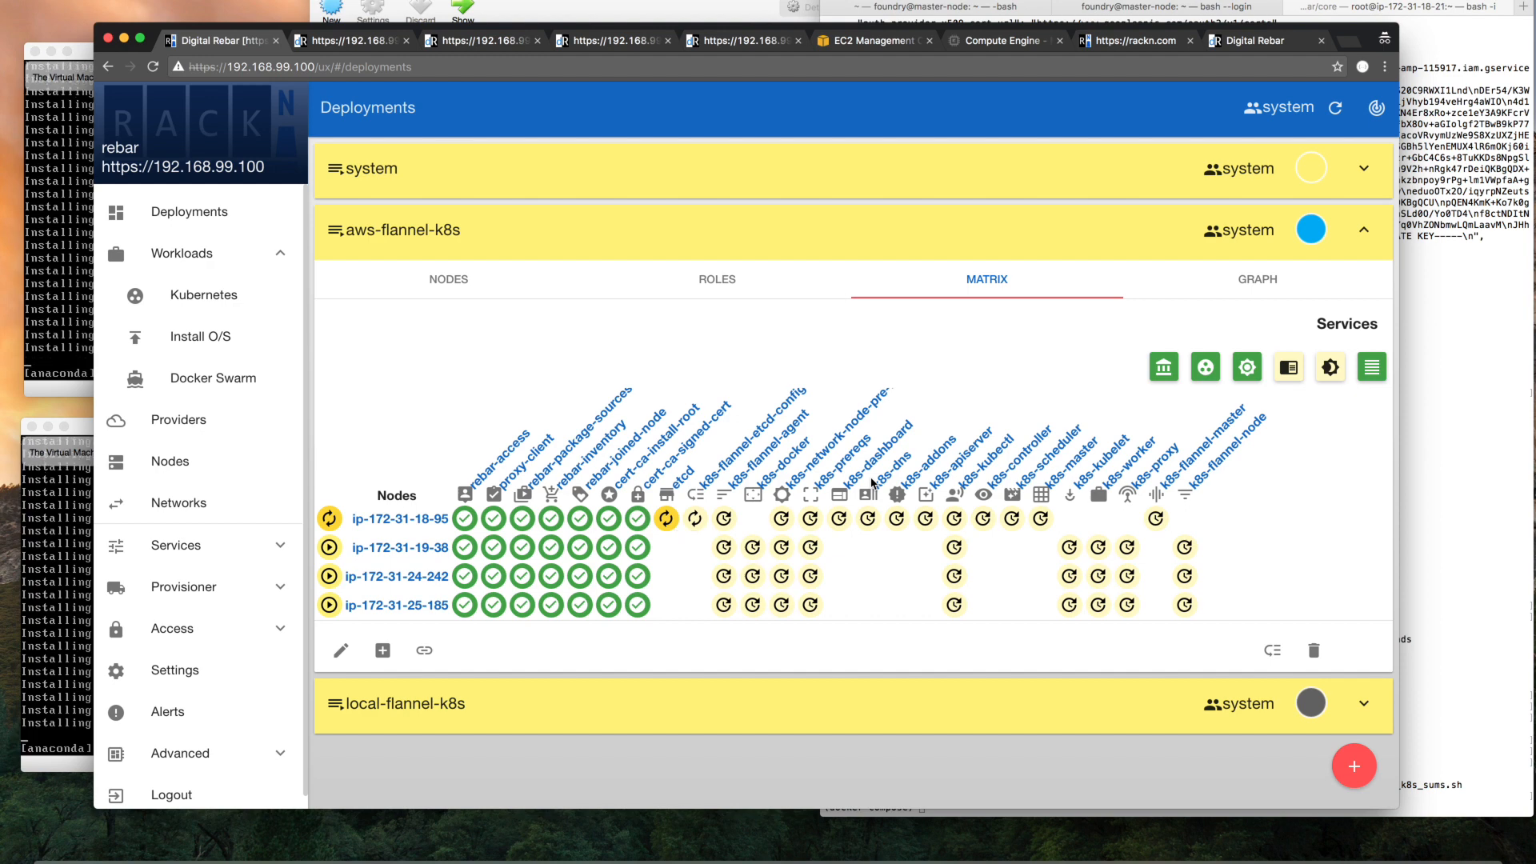
# Open the networks and review the admin-internal network's settings, address ranges and router
pyautogui.click(176, 512)
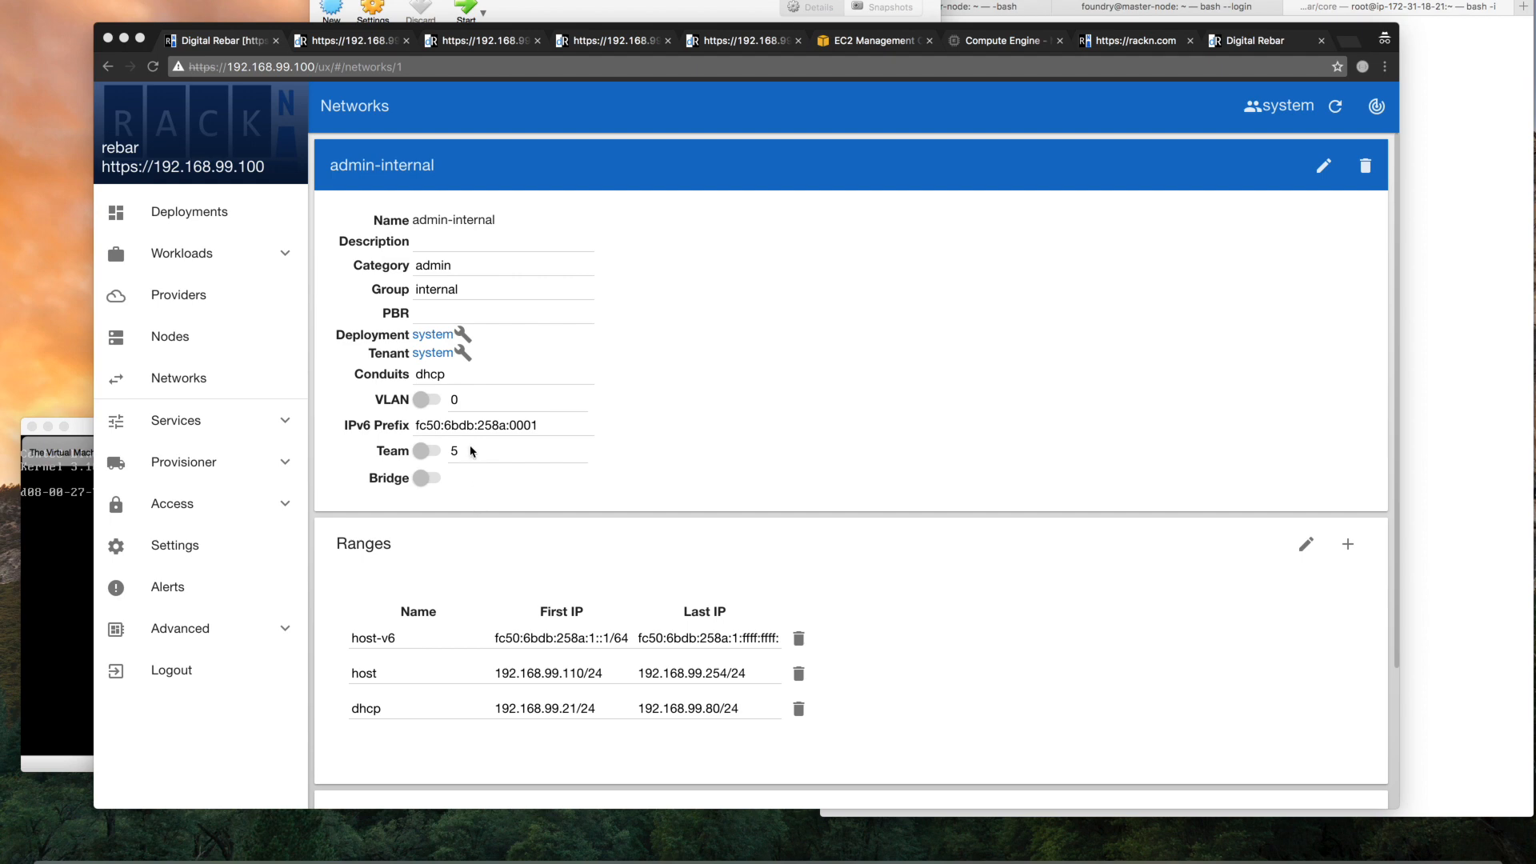
pyautogui.scroll(-1, 439, 583)
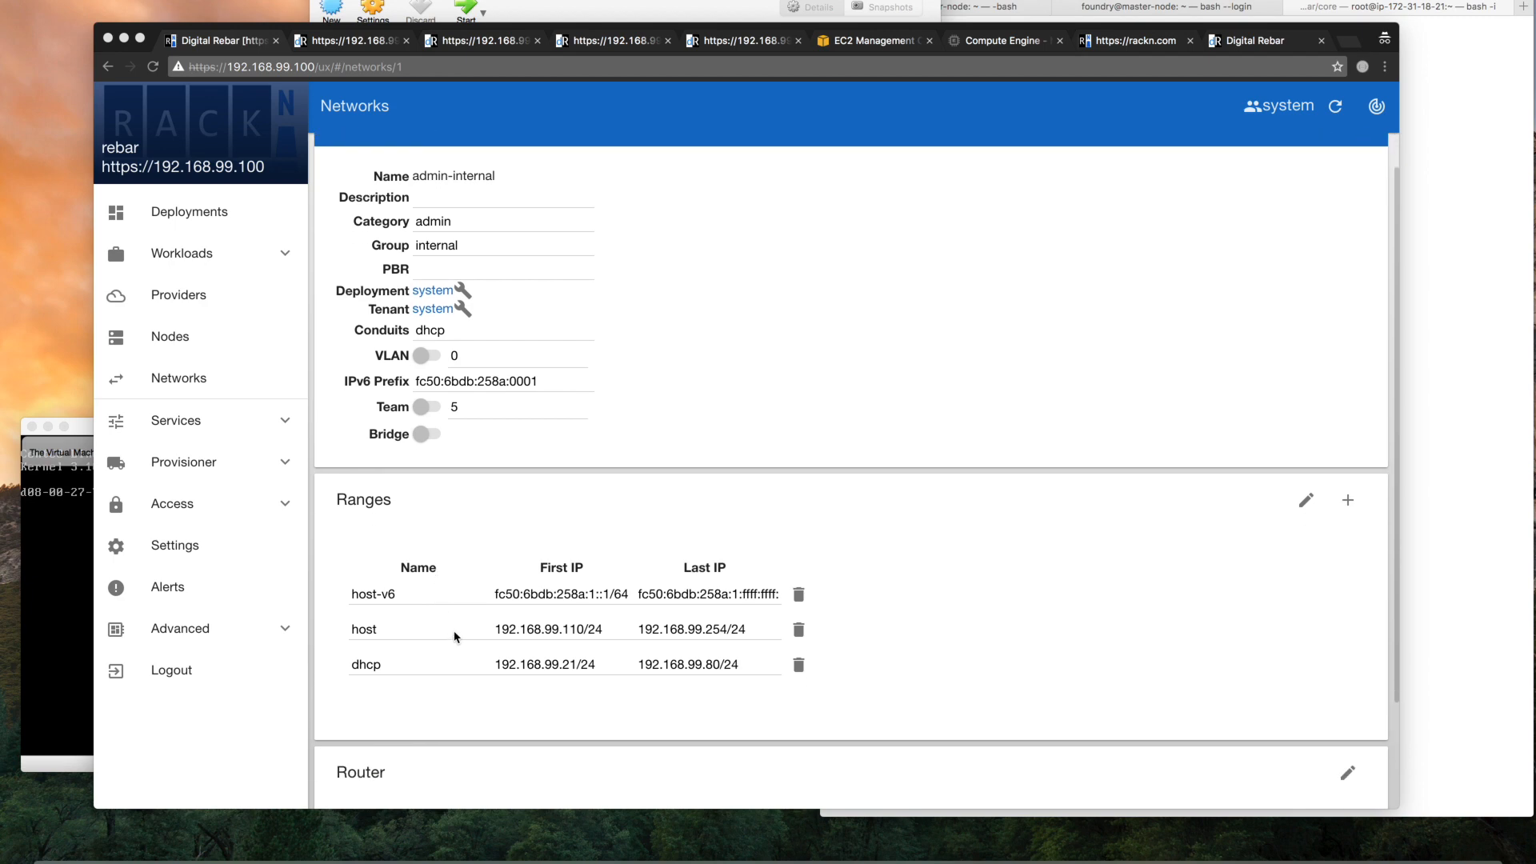
pyautogui.scroll(-2, 454, 635)
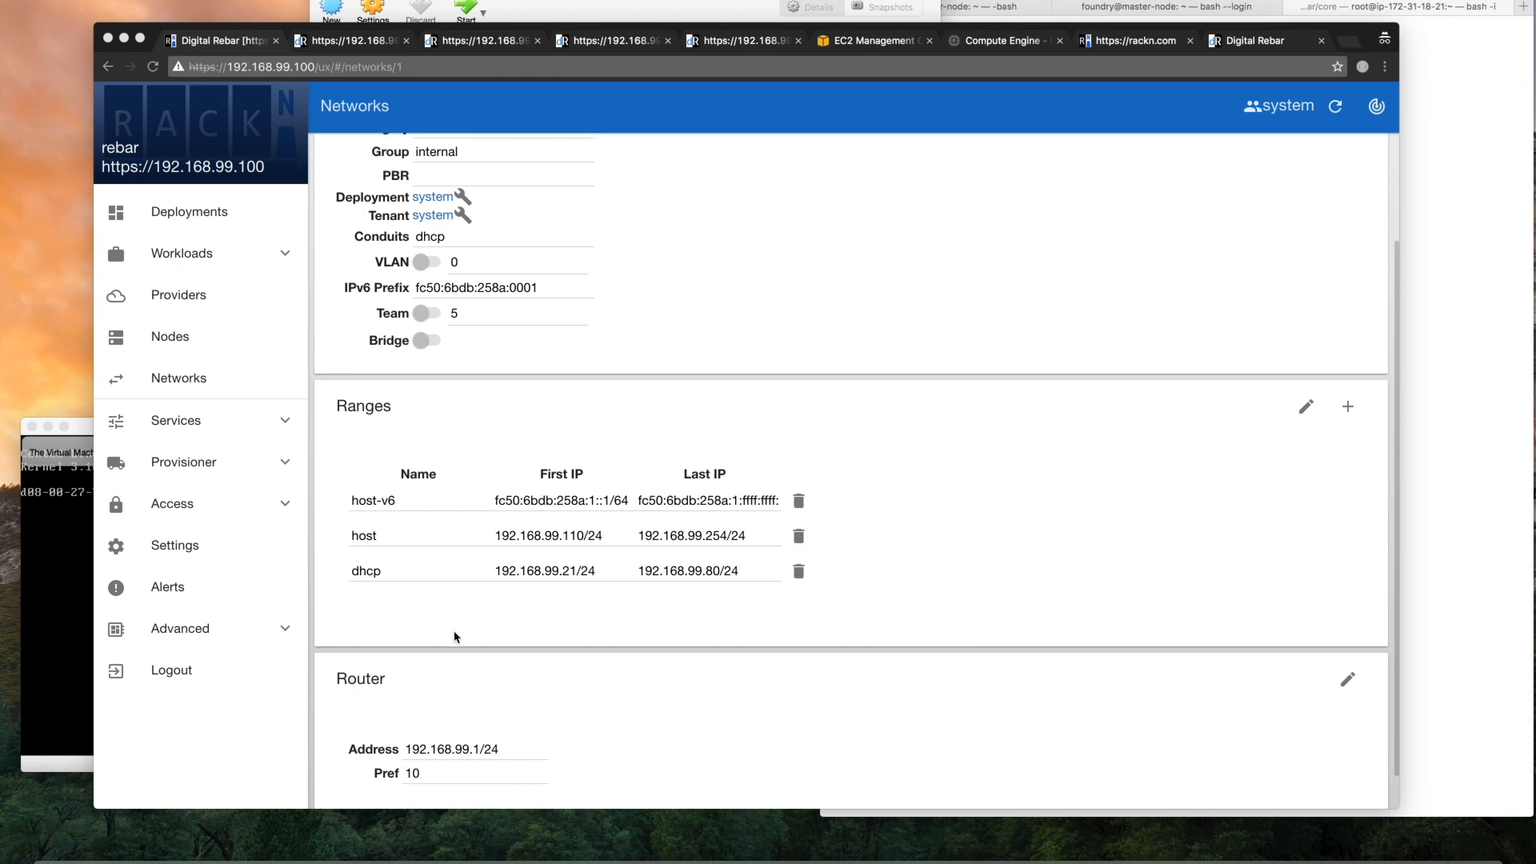
# Examine the admin-internal network's router address and preference, and recheck its address ranges and general settings
pyautogui.scroll(-1, 455, 636)
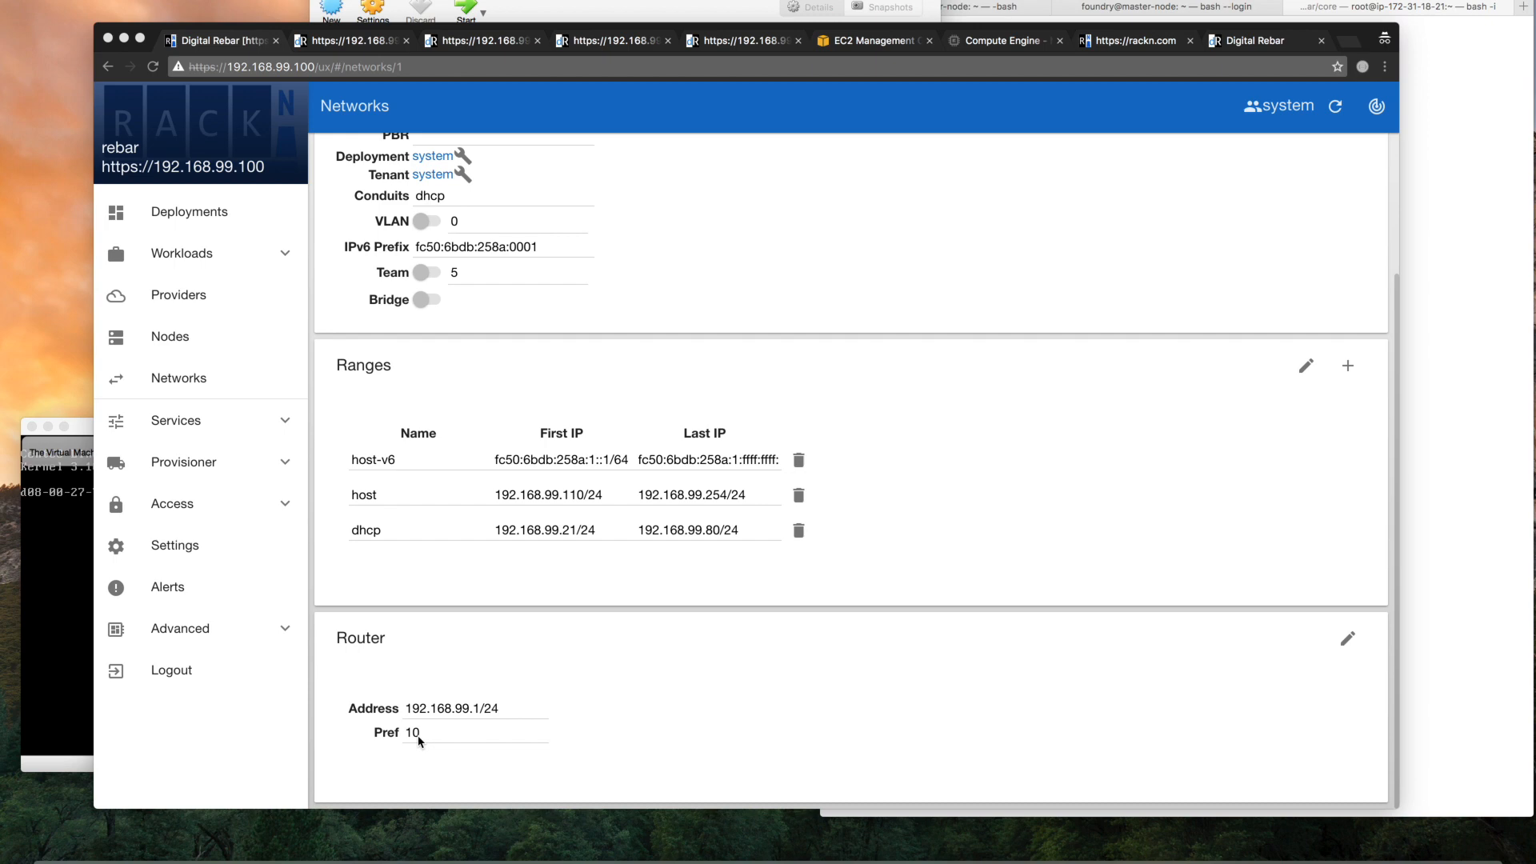
pyautogui.scroll(1, 535, 729)
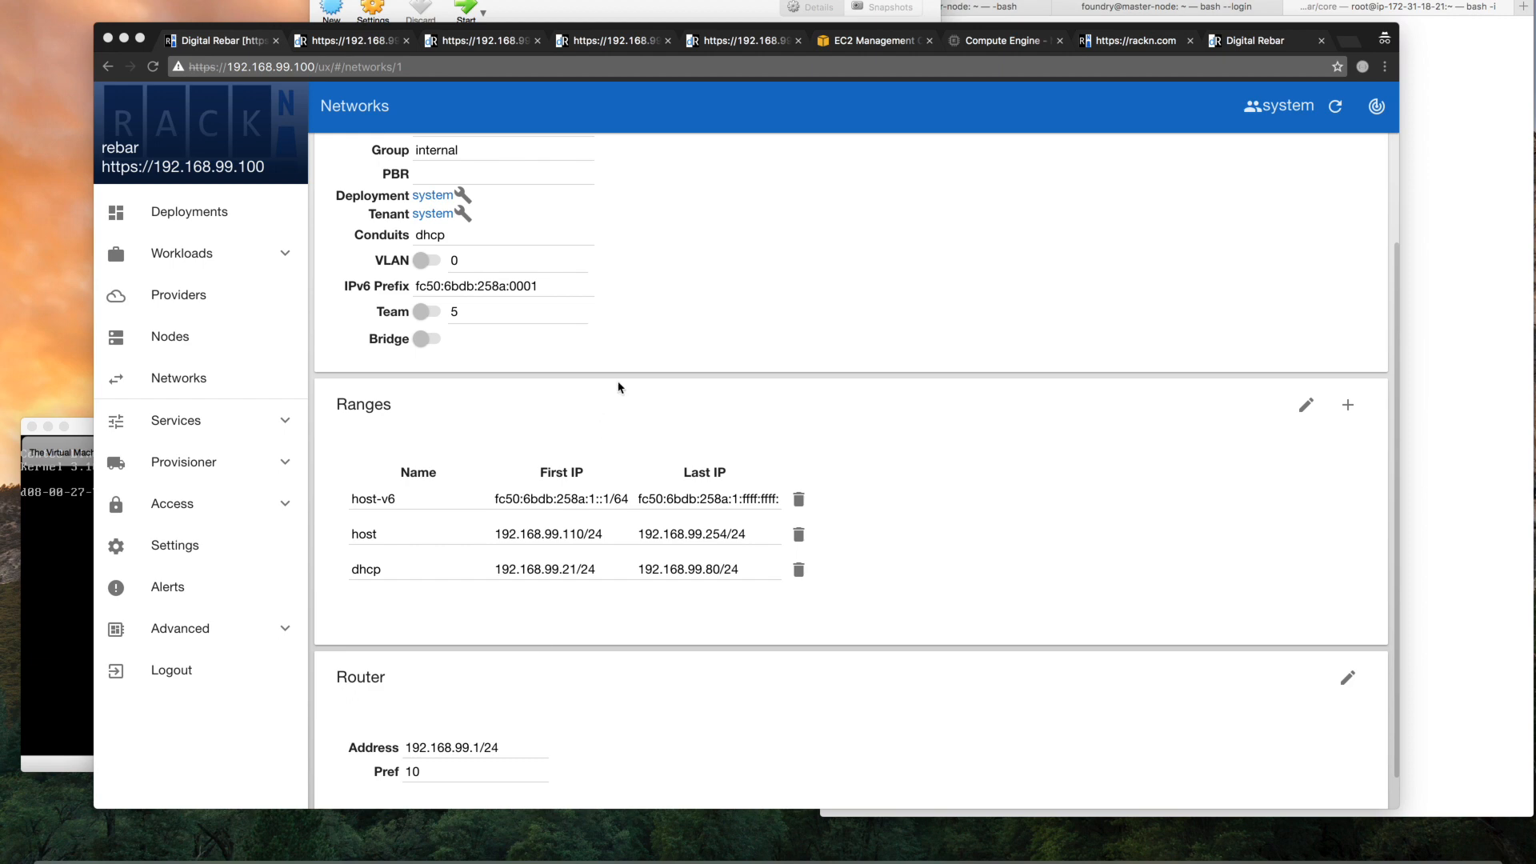
pyautogui.scroll(1, 618, 387)
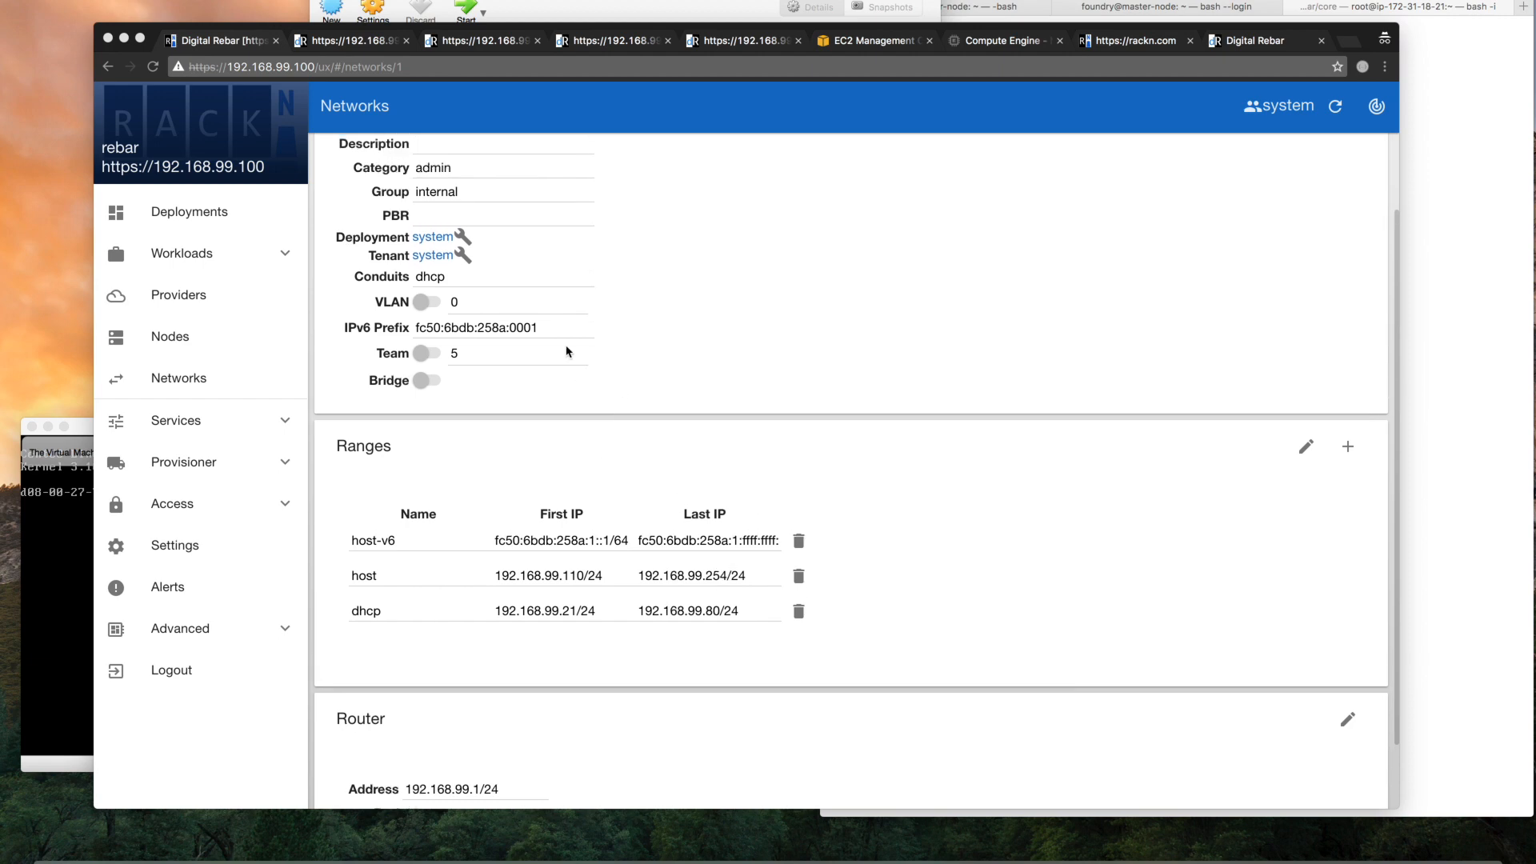
pyautogui.scroll(1, 579, 296)
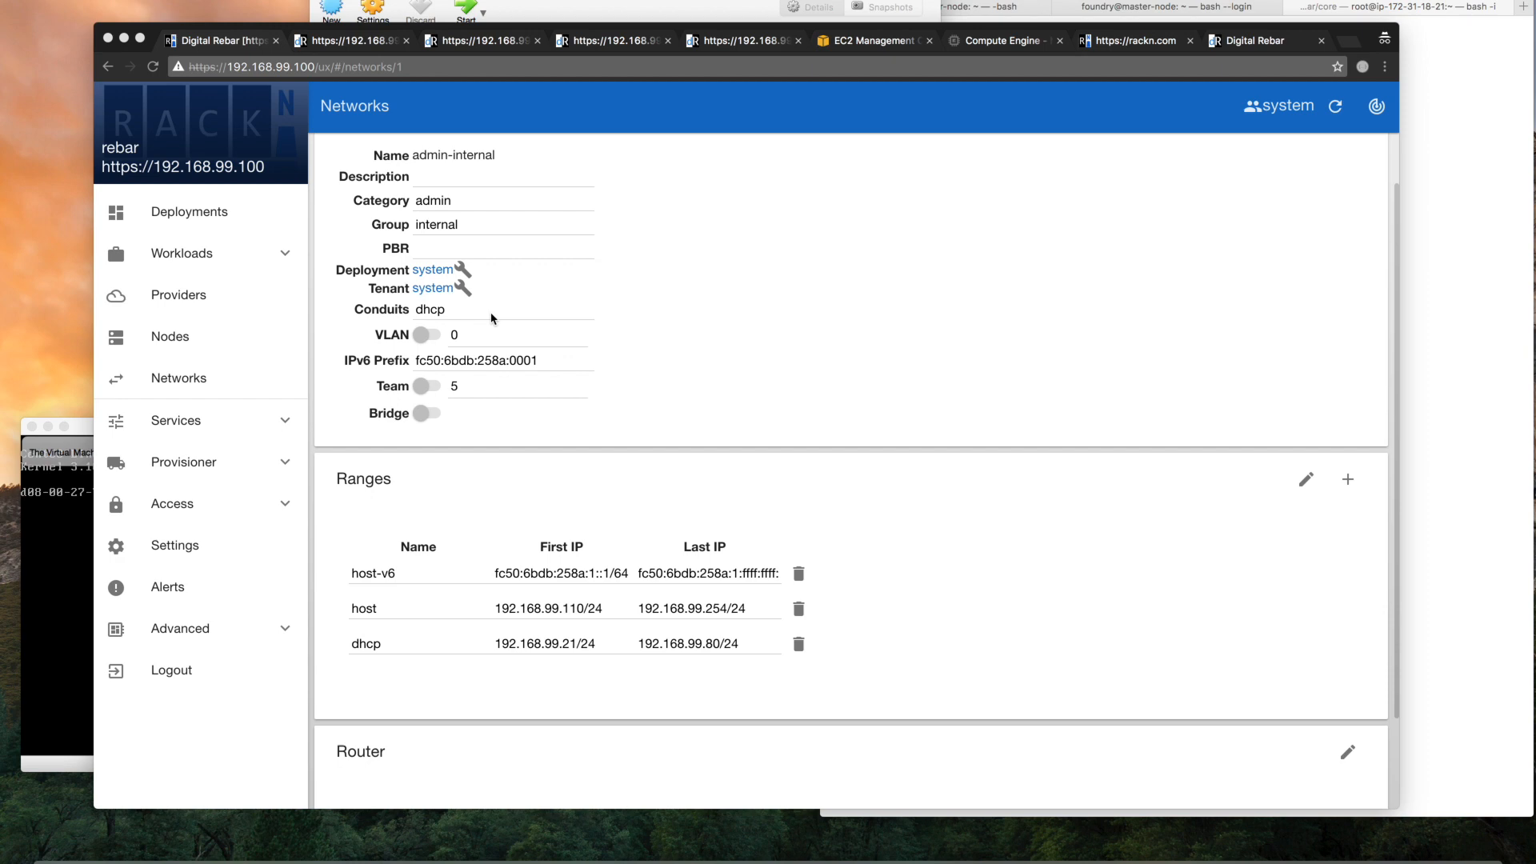
# Show the already opened RackN home page (rackn.com) and the Digital Rebar project site (rebar.digital)
pyautogui.click(1113, 46)
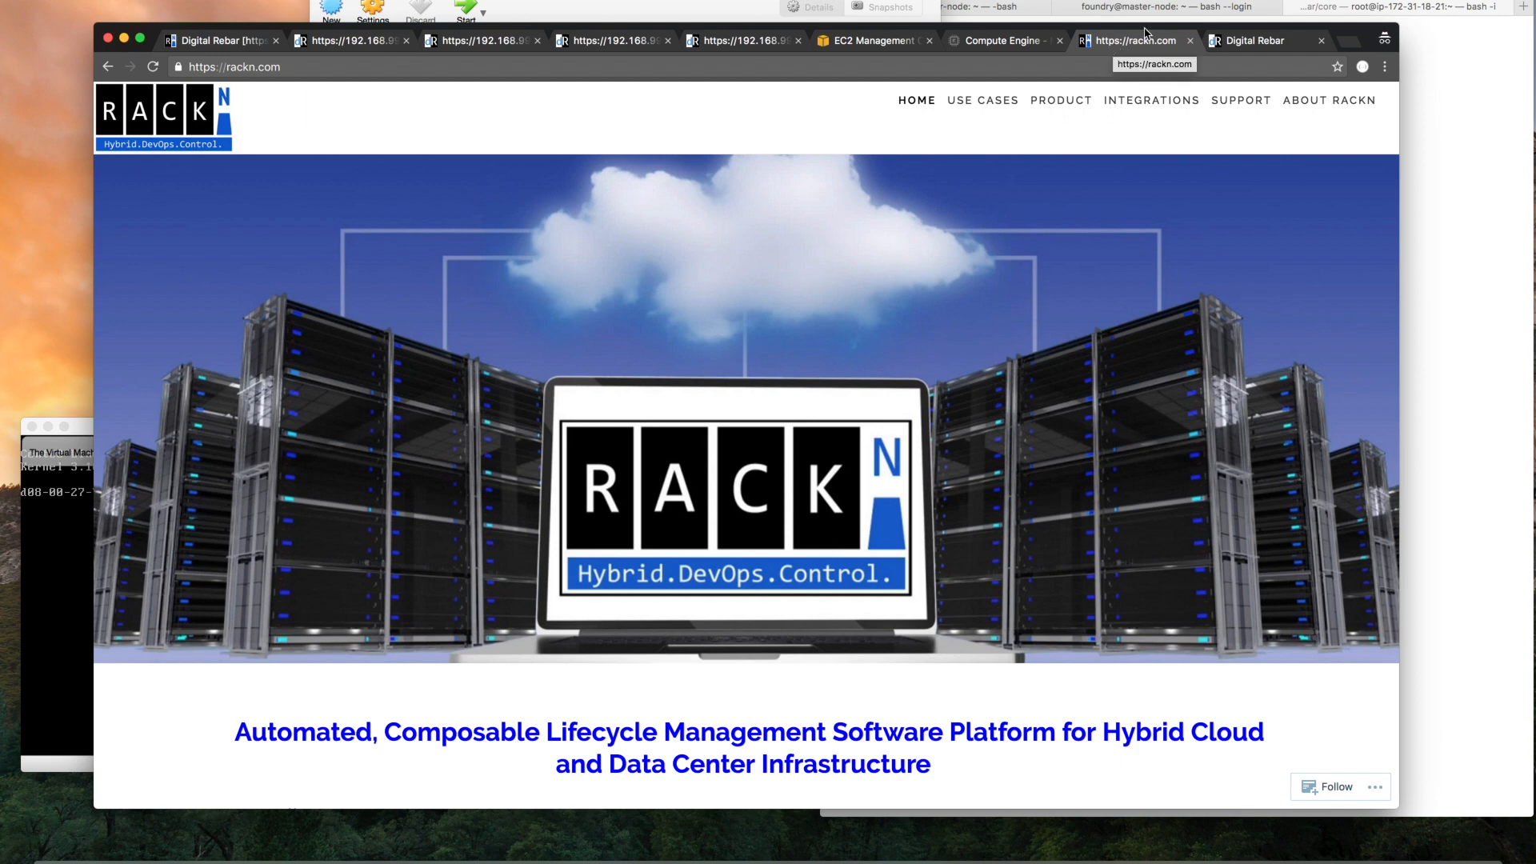
pyautogui.click(1233, 48)
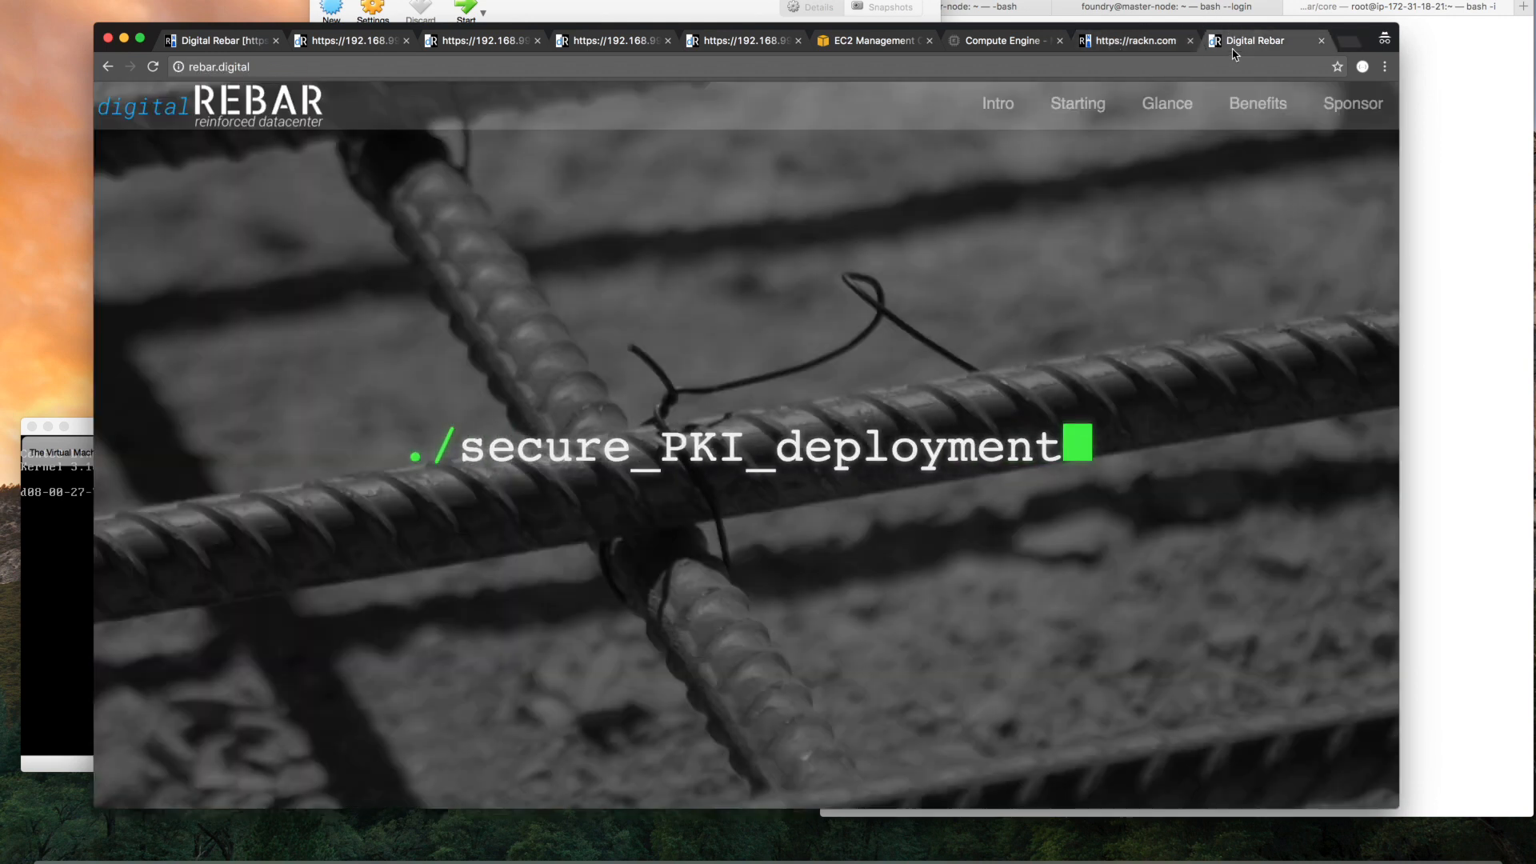